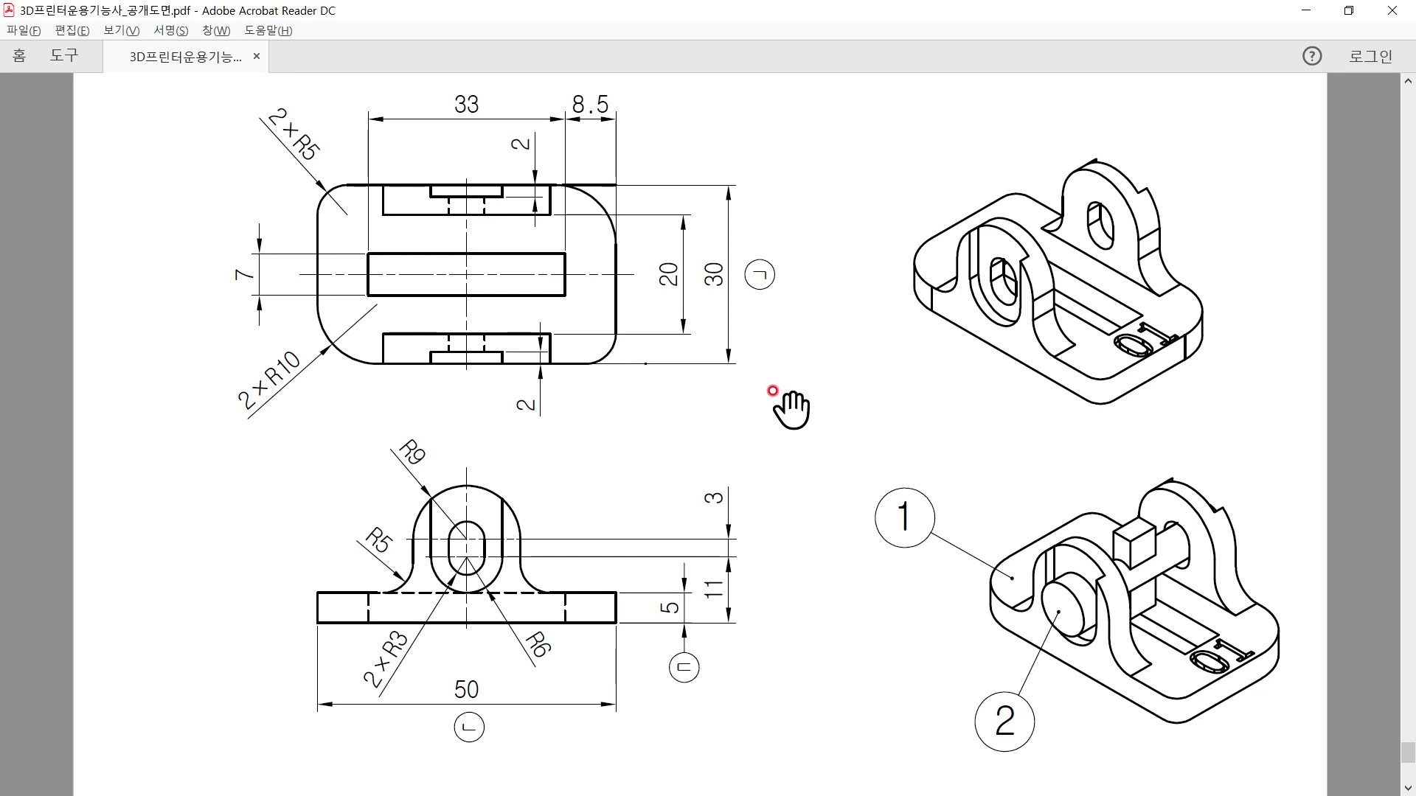
Step: Draw a 50 × 5 rectangle in the enlarged front view
scroll(770, 354, "down", 2)
scroll(775, 402, "up", 2)
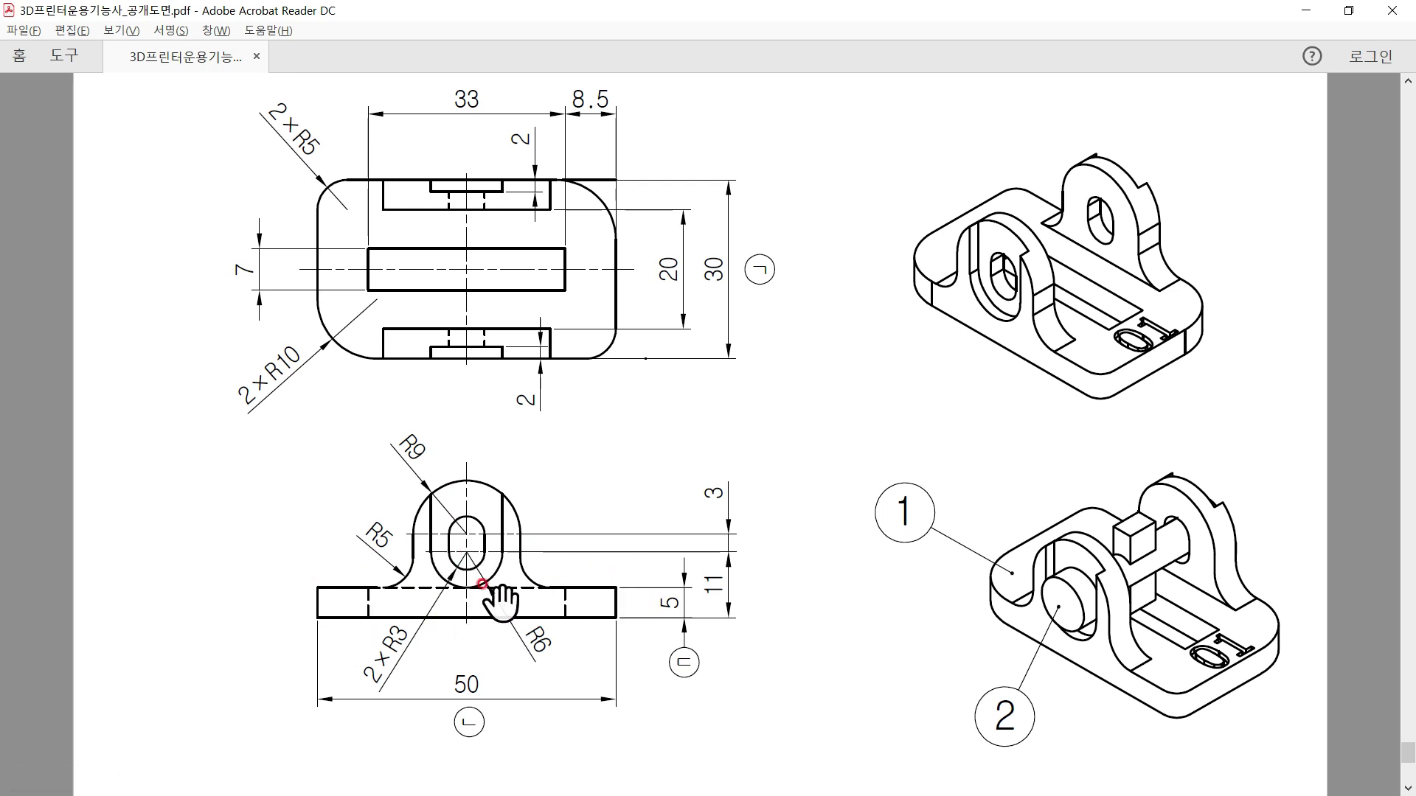
key("alt+Tab")
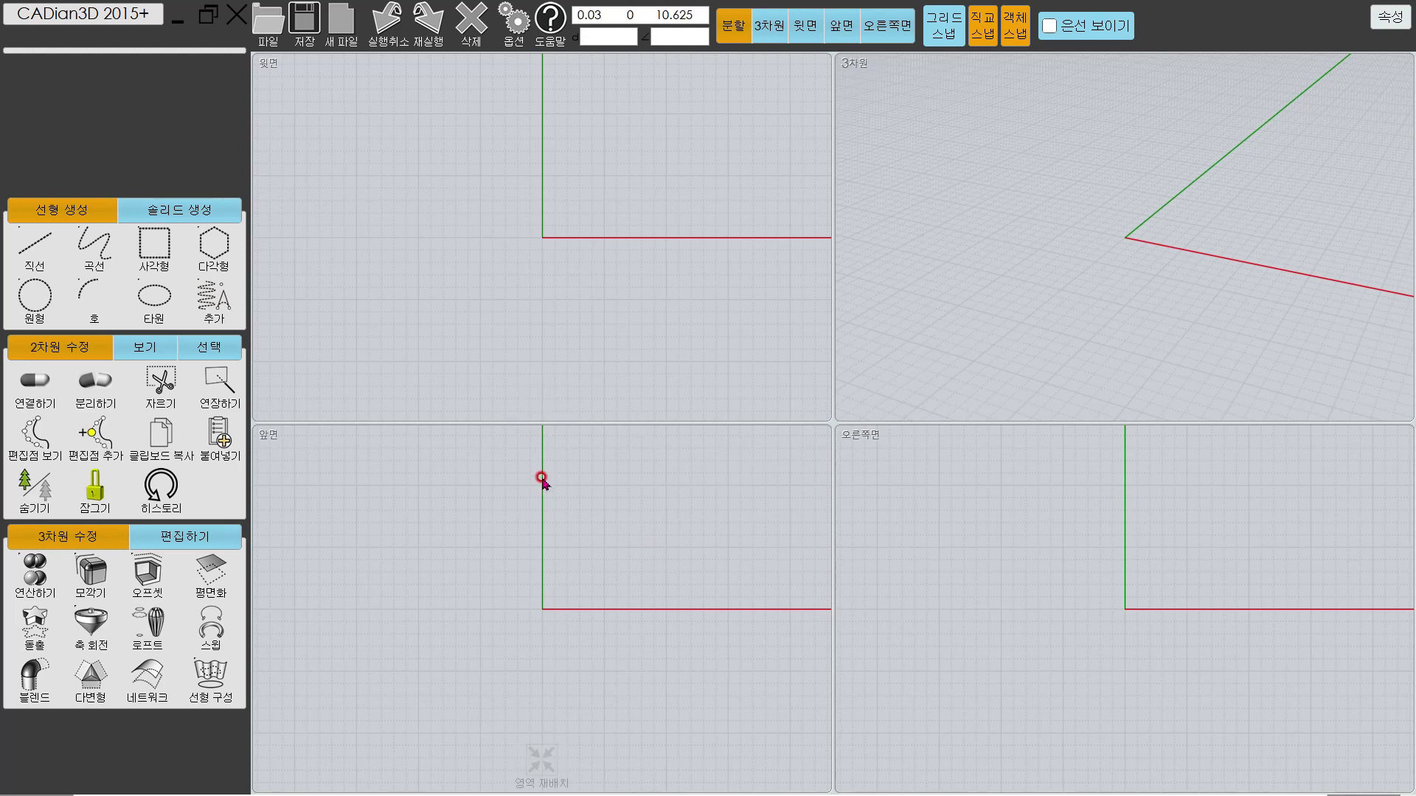
left_click(844, 28)
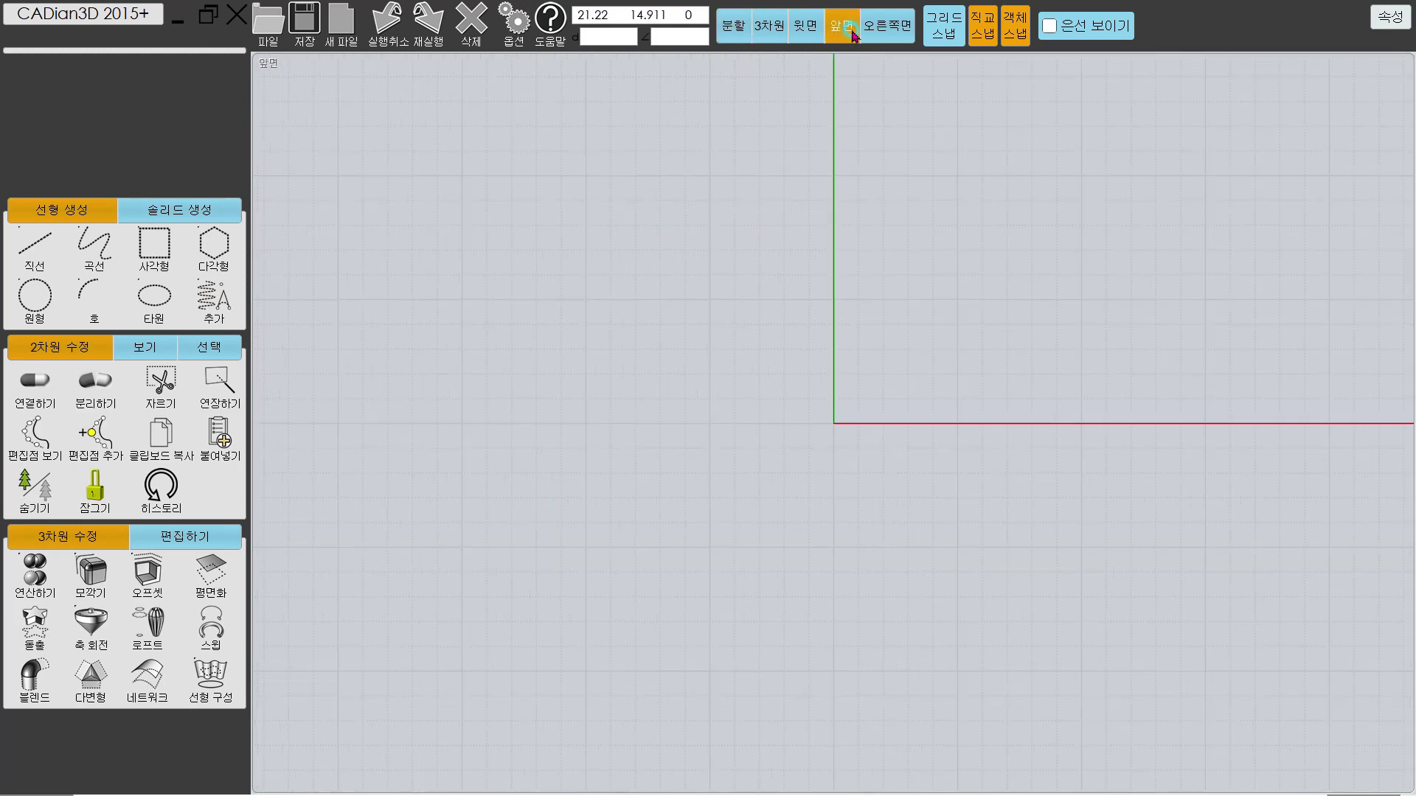
left_click(154, 246)
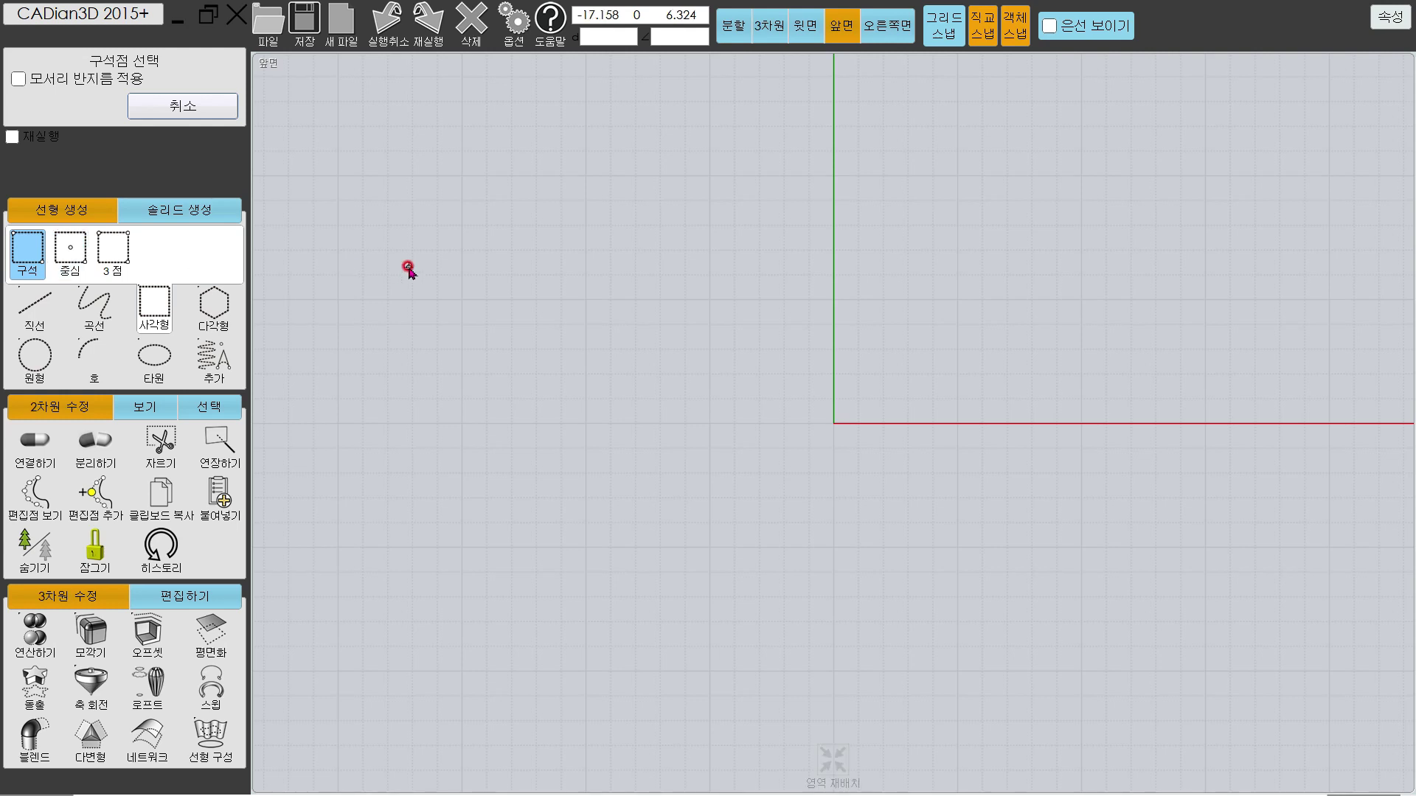
left_click(682, 332)
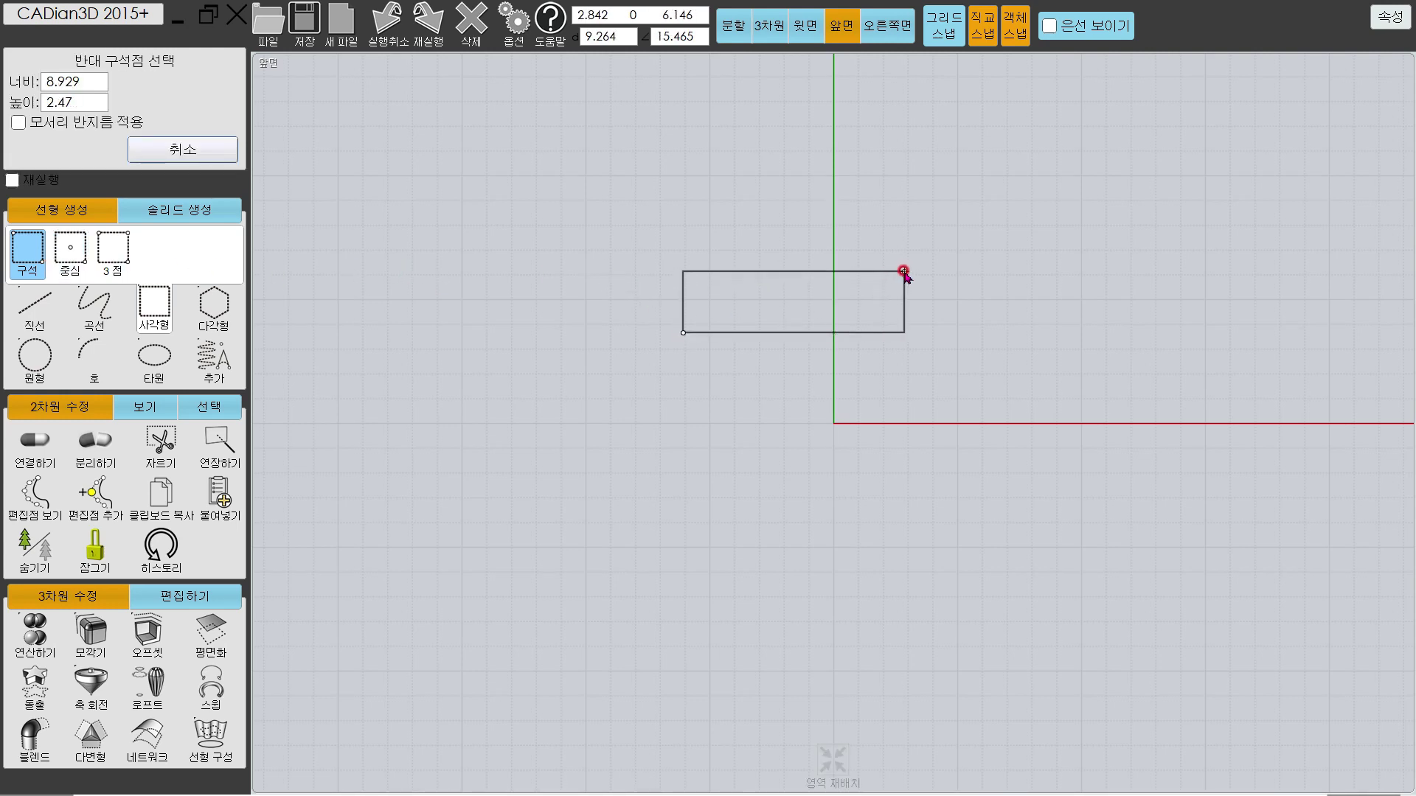
type("50")
key("Tab")
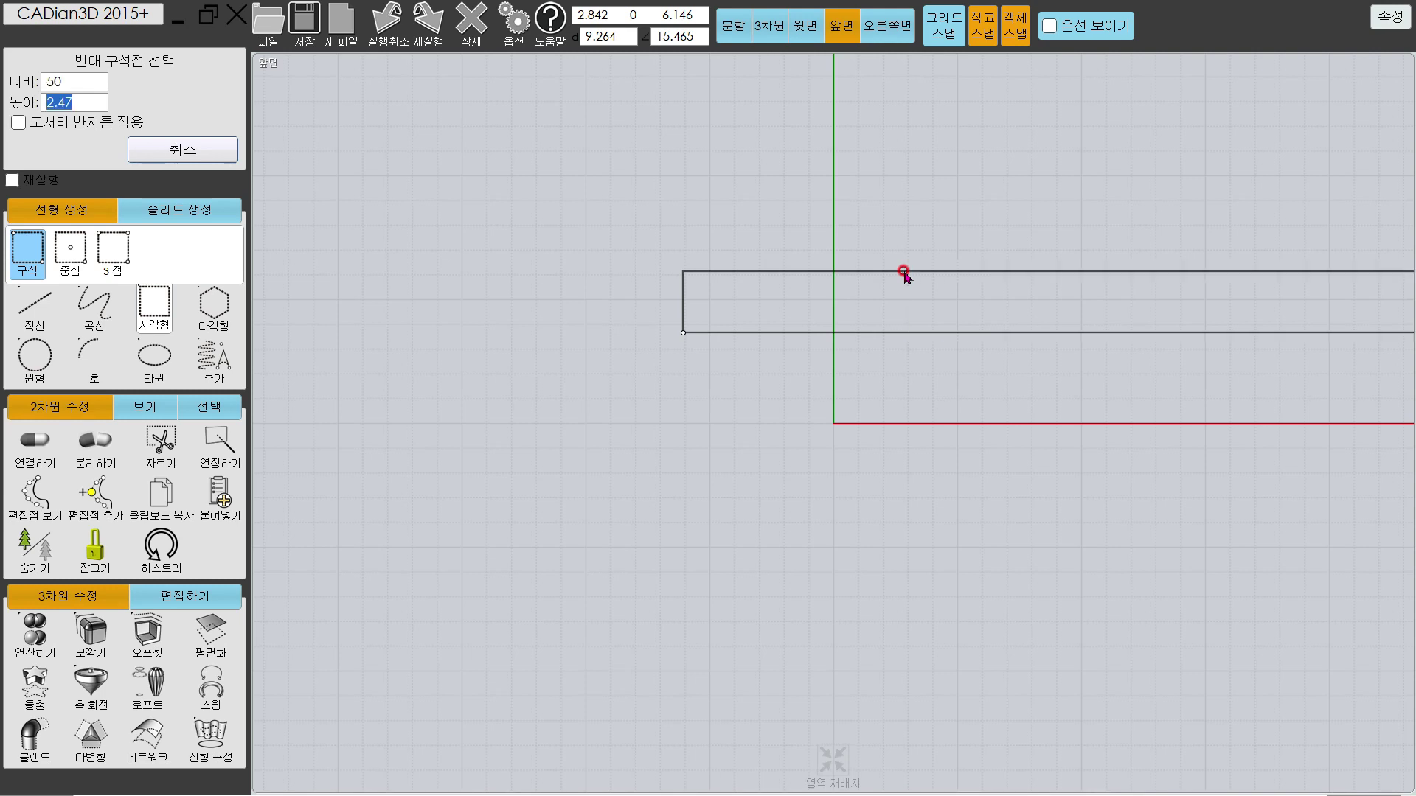
type("5")
key("Return")
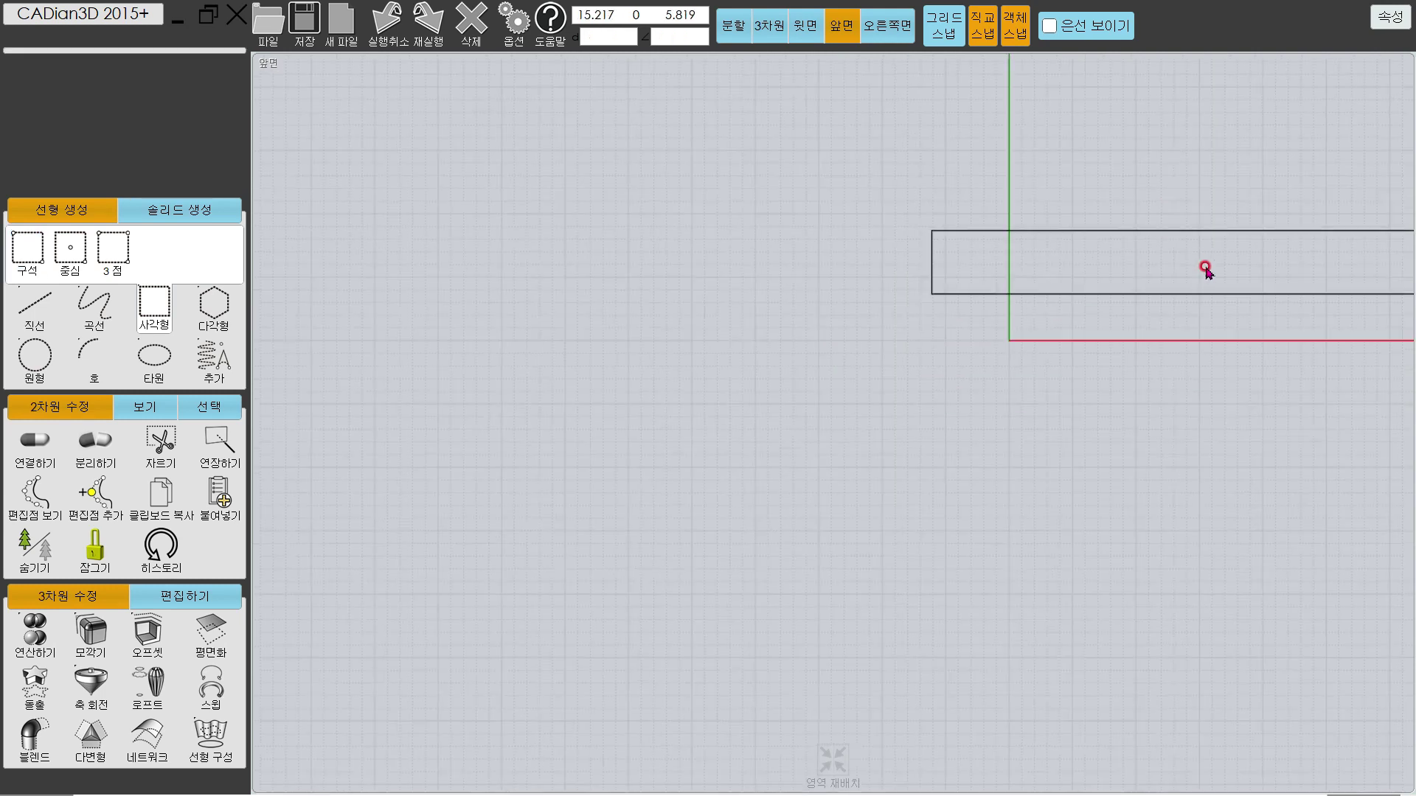
Step: Move the rectangle so its bottom centre sits on the origin
left_click_drag(1233, 284, 1009, 342)
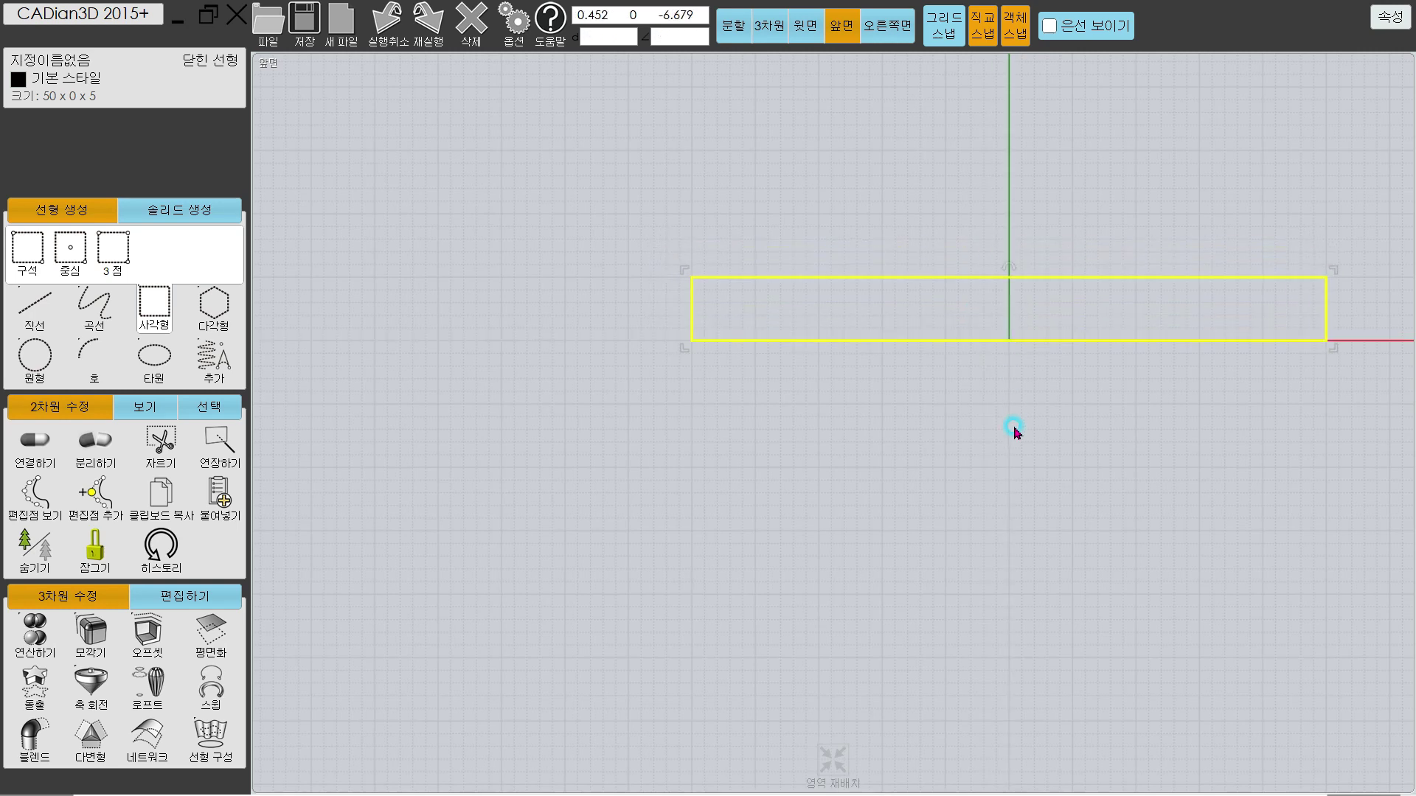
left_click(1010, 427)
scroll(1032, 388, "up", 3)
middle_click_drag(1031, 382, 815, 532)
Step: Check the PDF drawing's front view: R5 and R6 fillets and a 3 dimension above 11
key("alt+Tab")
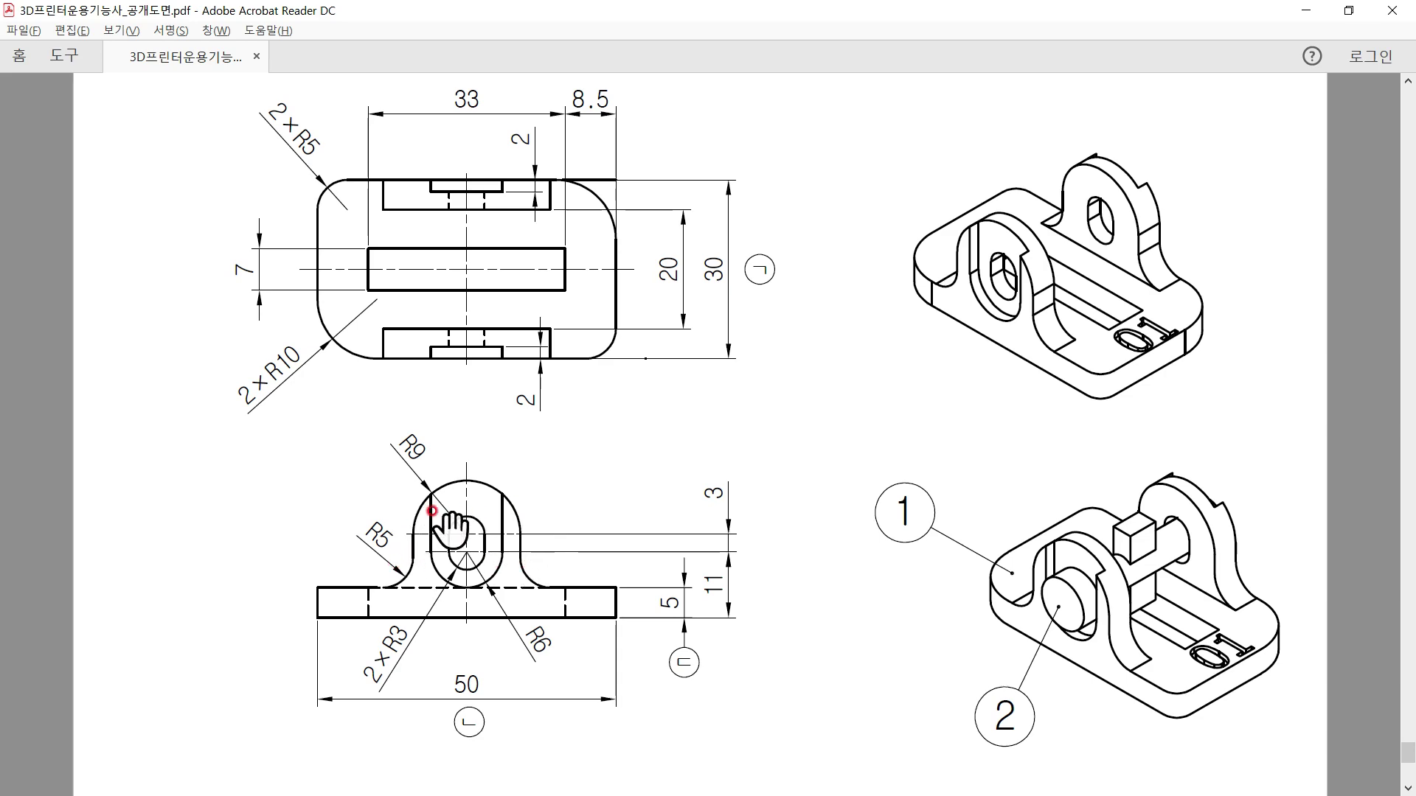
Step: Draw an 18 × 9 rectangle and place its bottom midpoint on the base's top-edge midpoint
key("alt+Tab")
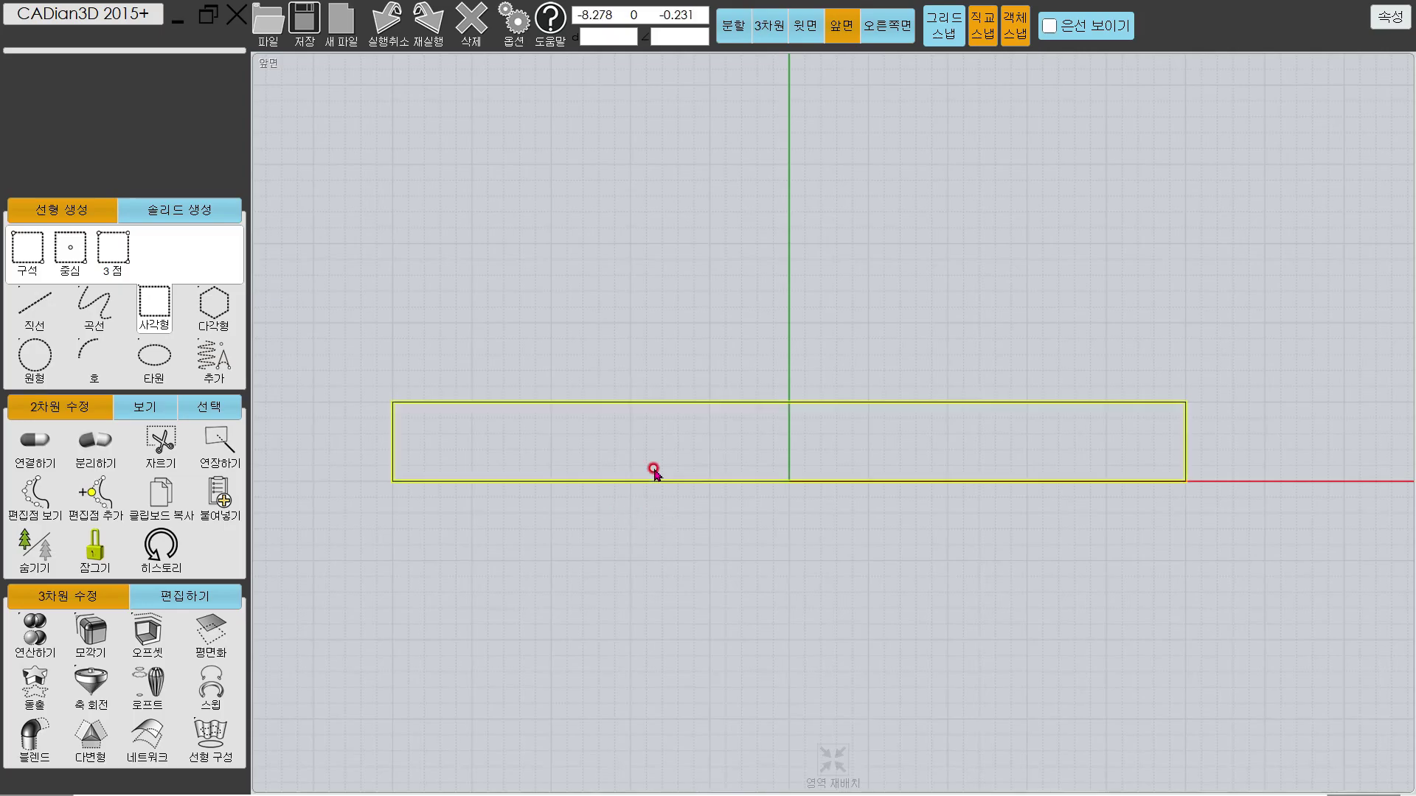
left_click(29, 247)
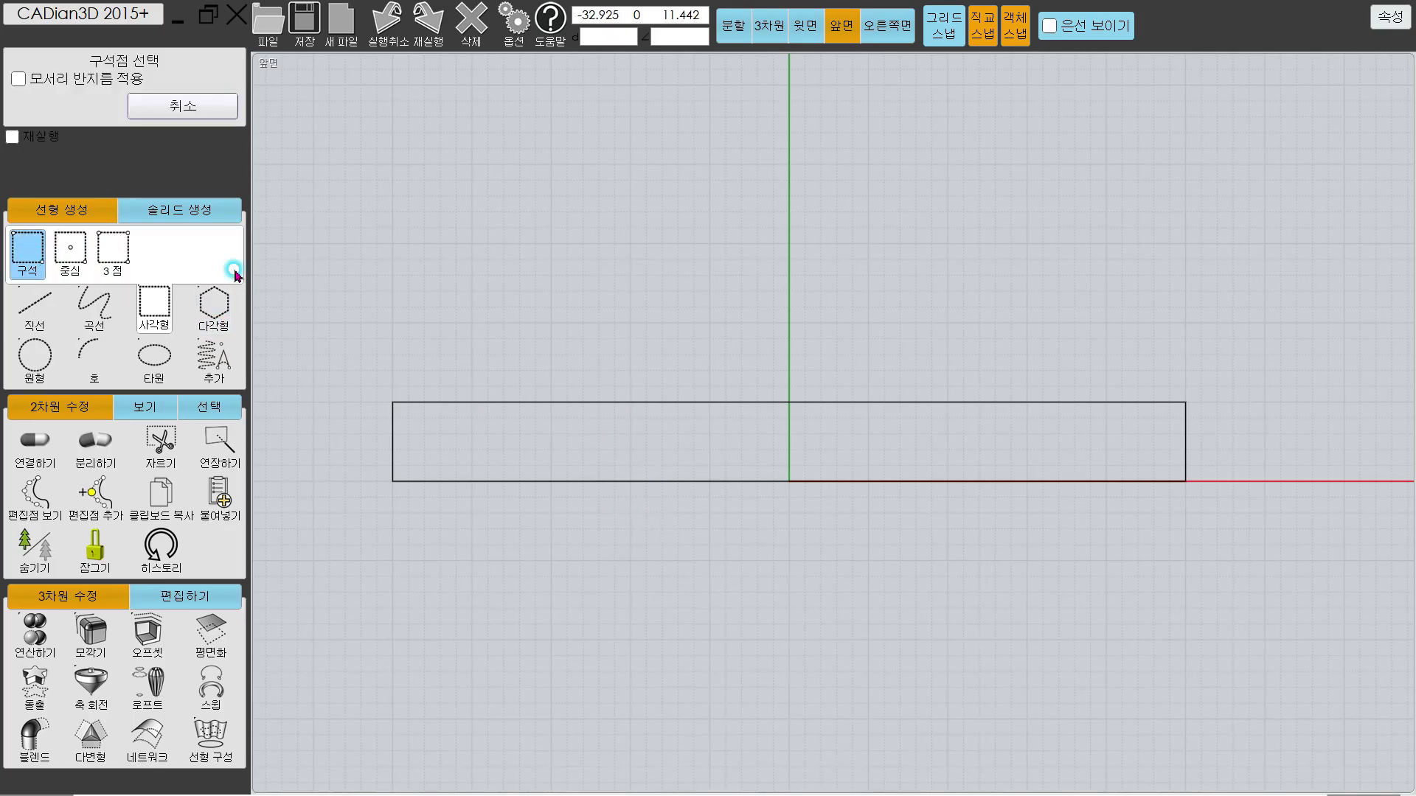
left_click(550, 285)
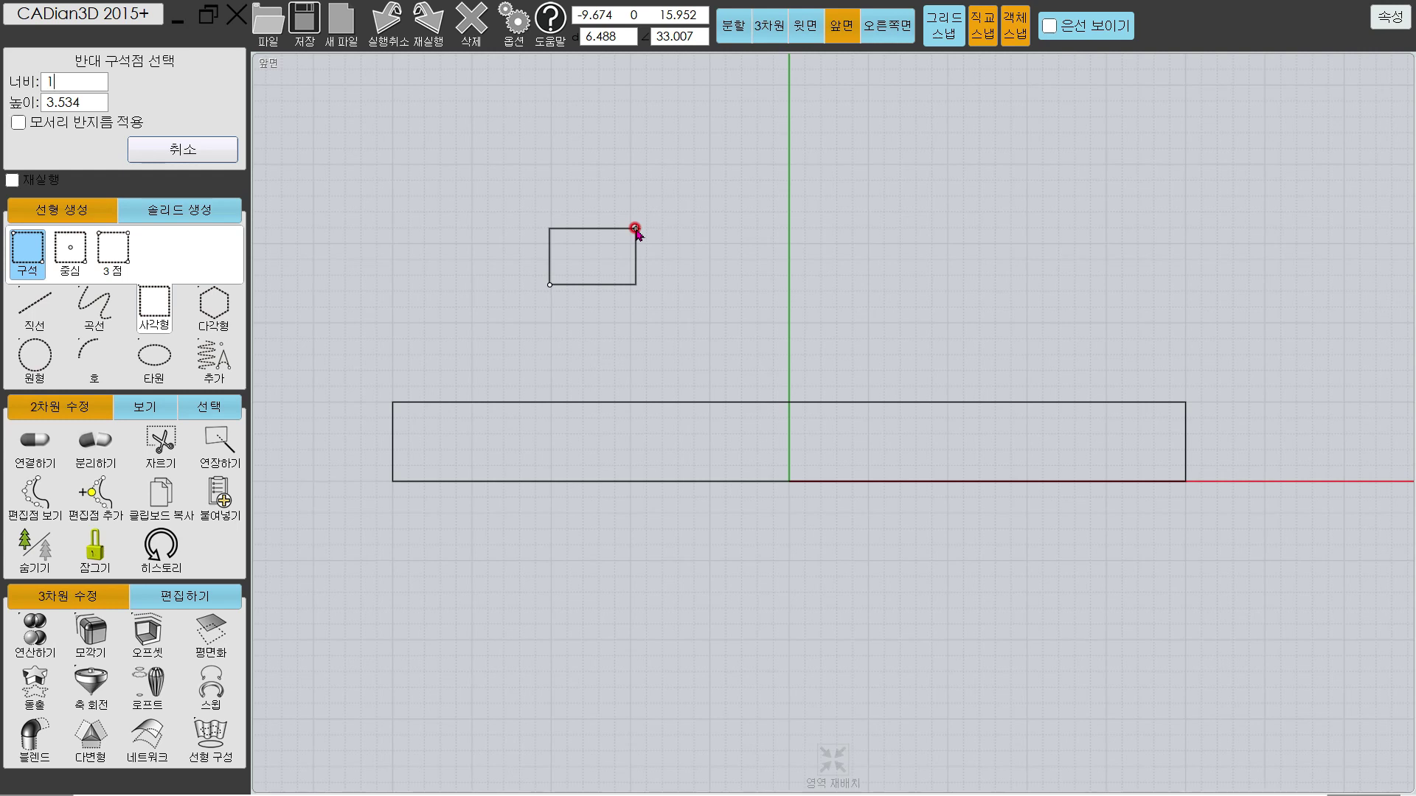
key("Tab")
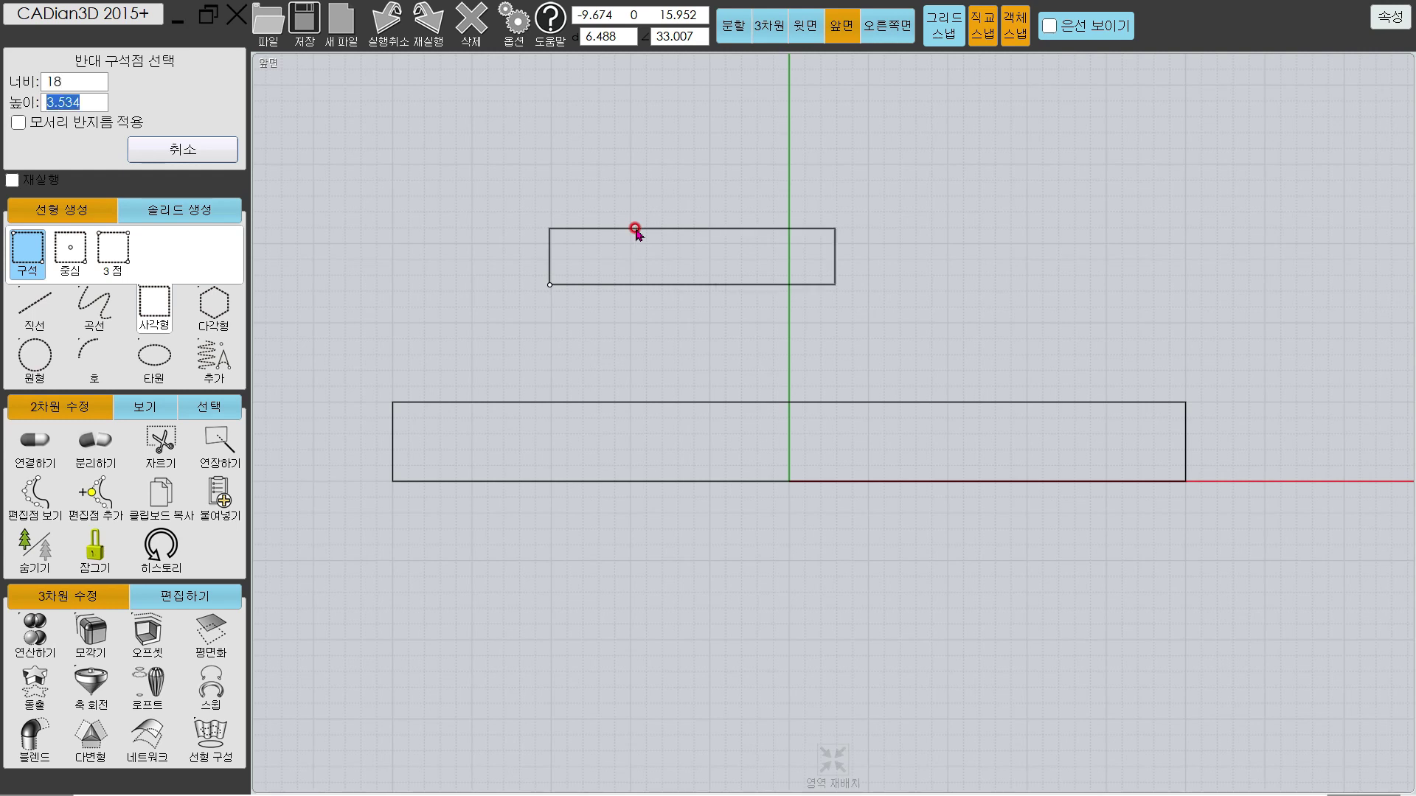
type("9")
key("Return")
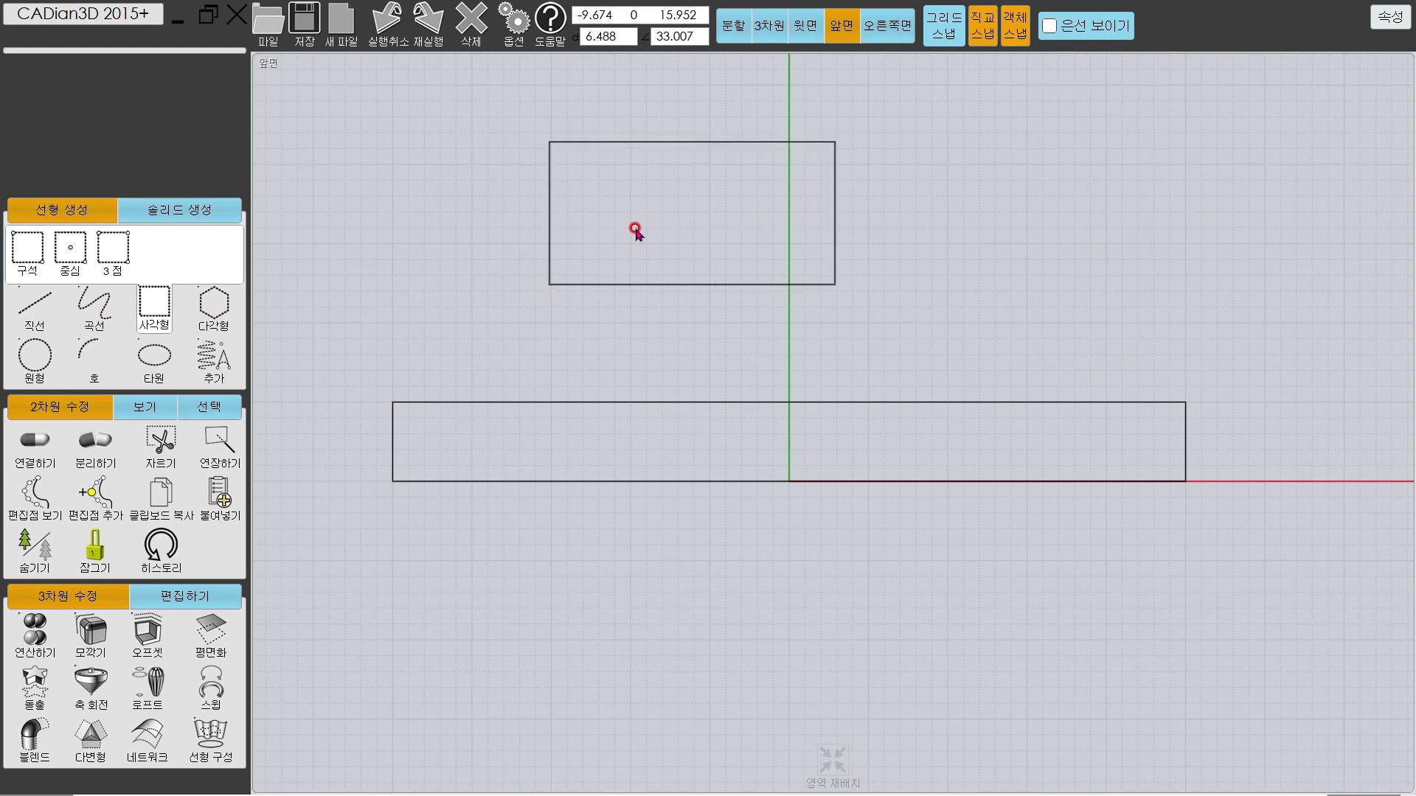
left_click(690, 285)
left_click_drag(690, 286, 788, 401)
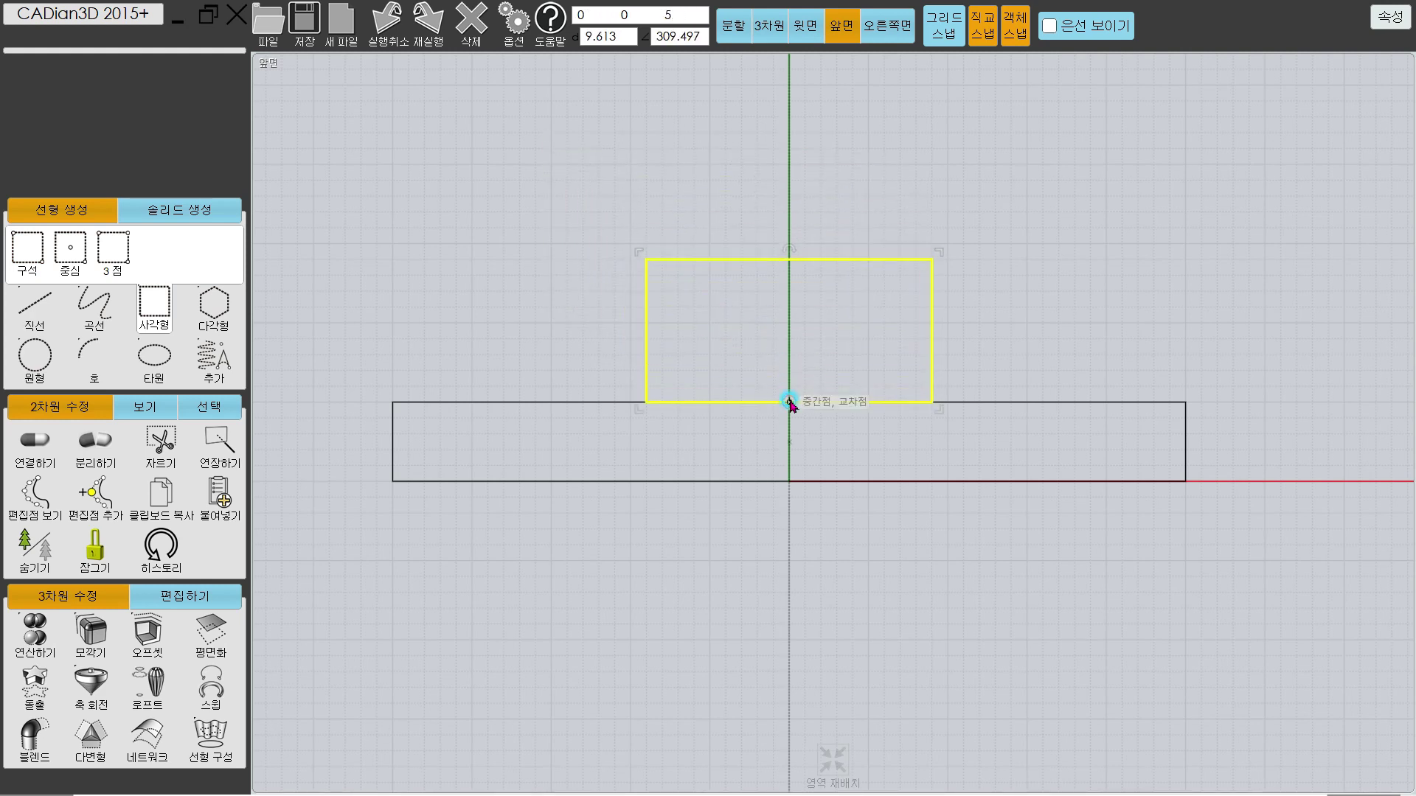
left_click(970, 308)
Step: Explode the 18 × 9 rectangle and delete its top and bottom edges
key("alt+Tab")
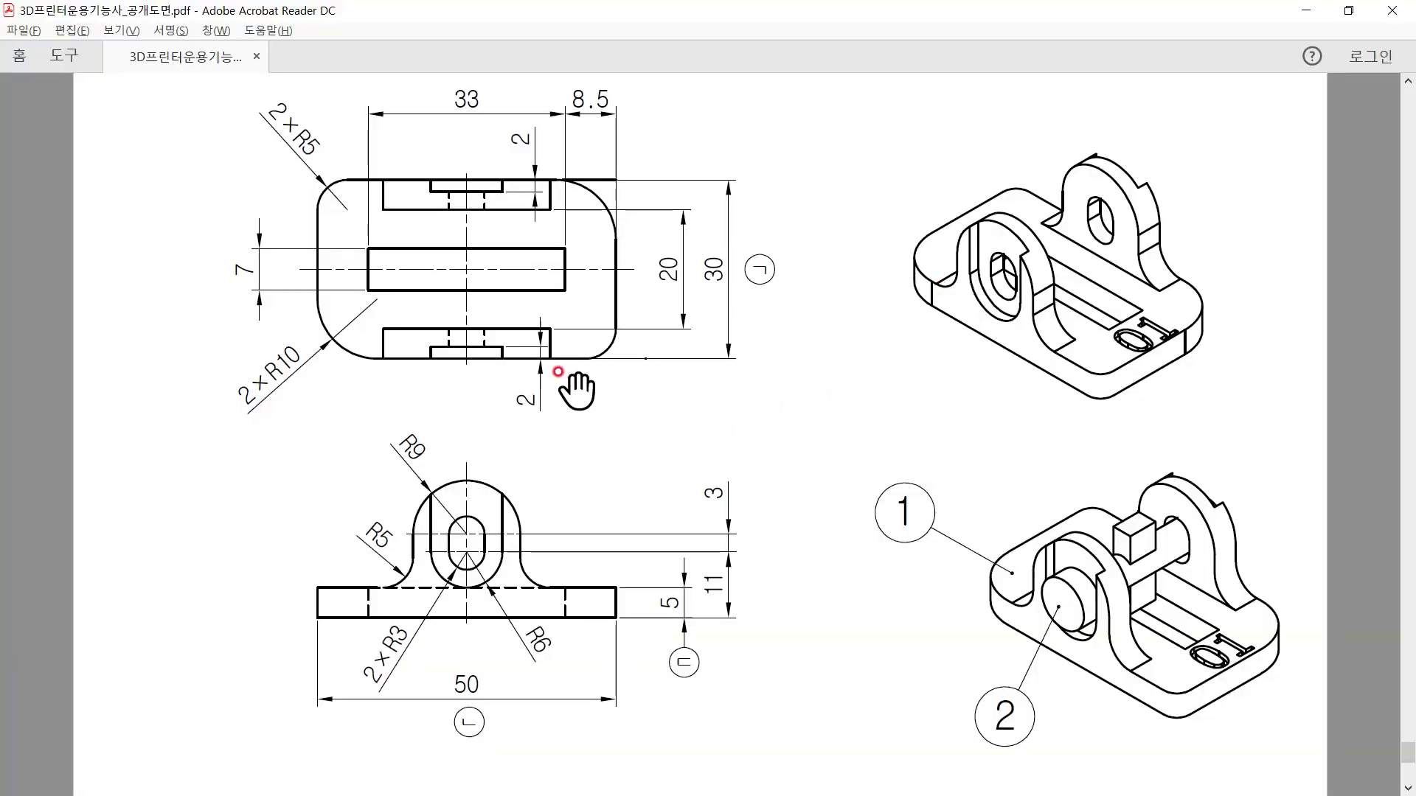
key("alt+Tab")
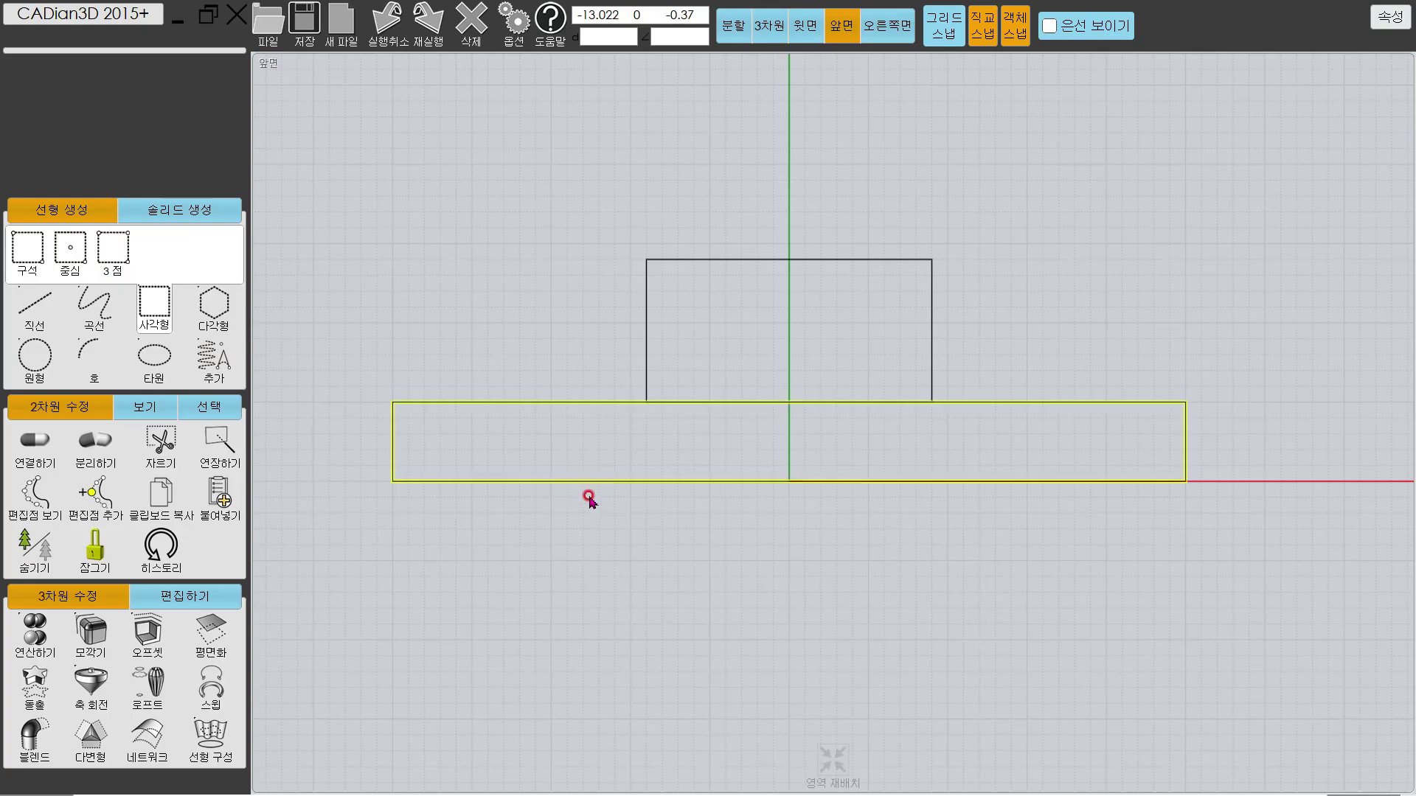
left_click(691, 262)
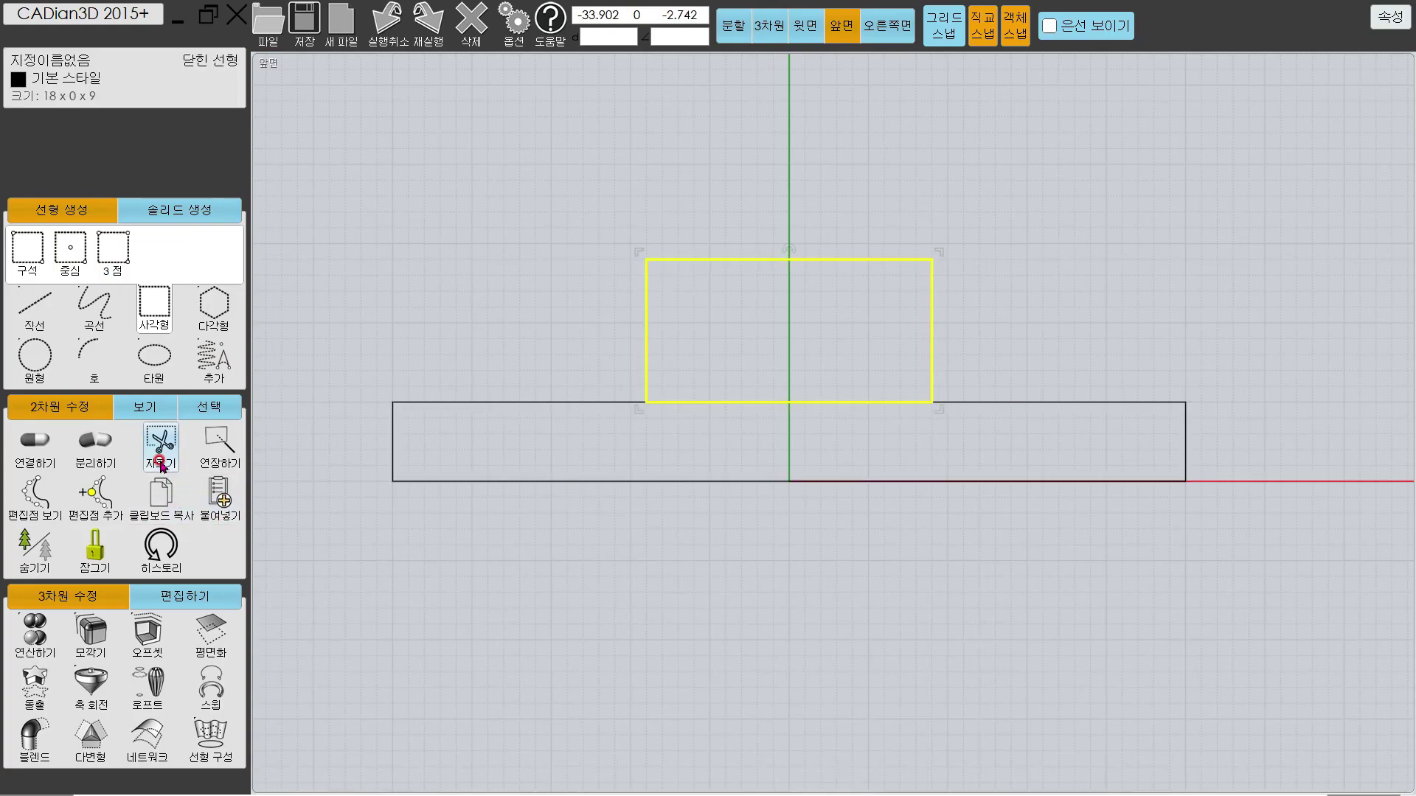
left_click(738, 247)
left_click(734, 260)
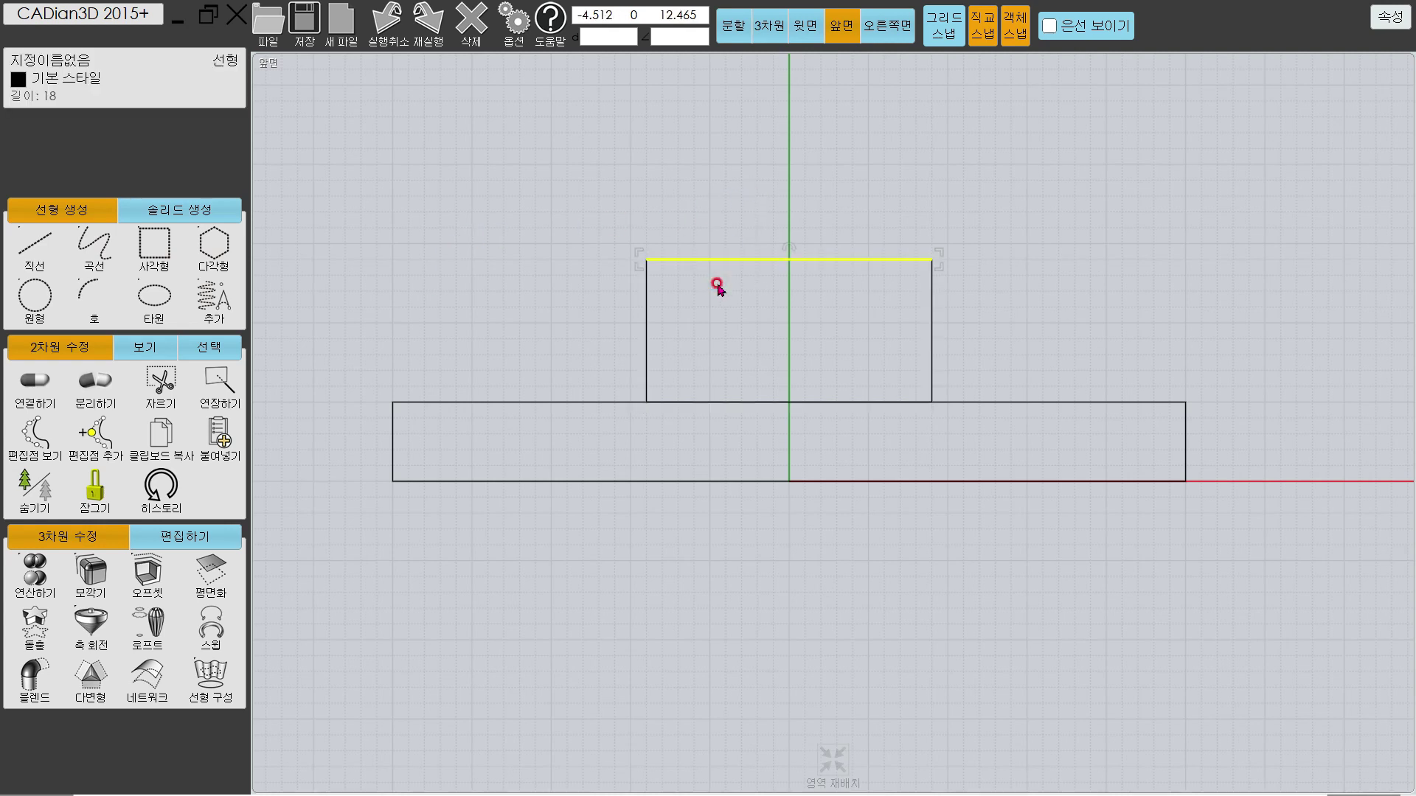
key("Delete")
left_click(721, 400)
key("Delete")
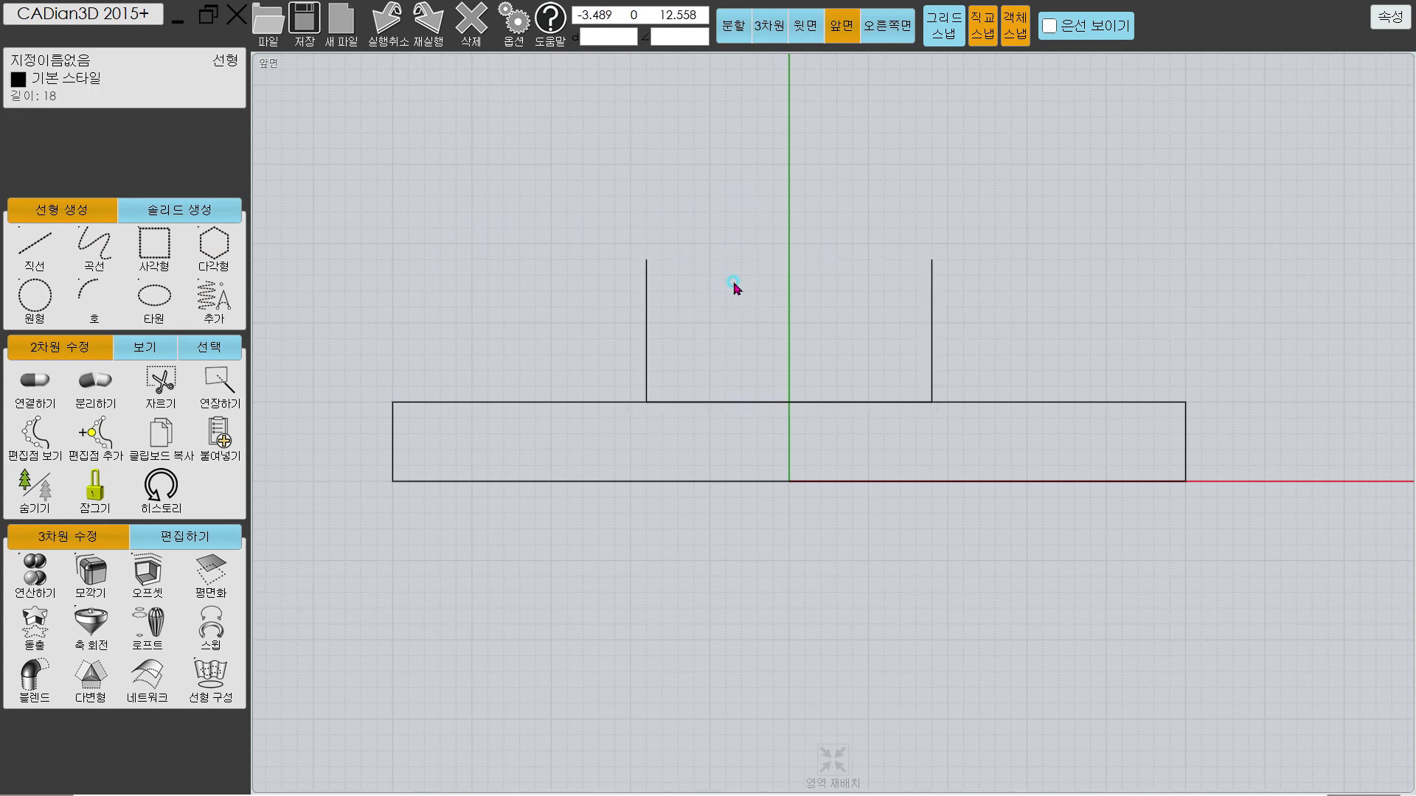
Step: Try a three-point arc ending at the right line's top, then cancel it
left_click(97, 302)
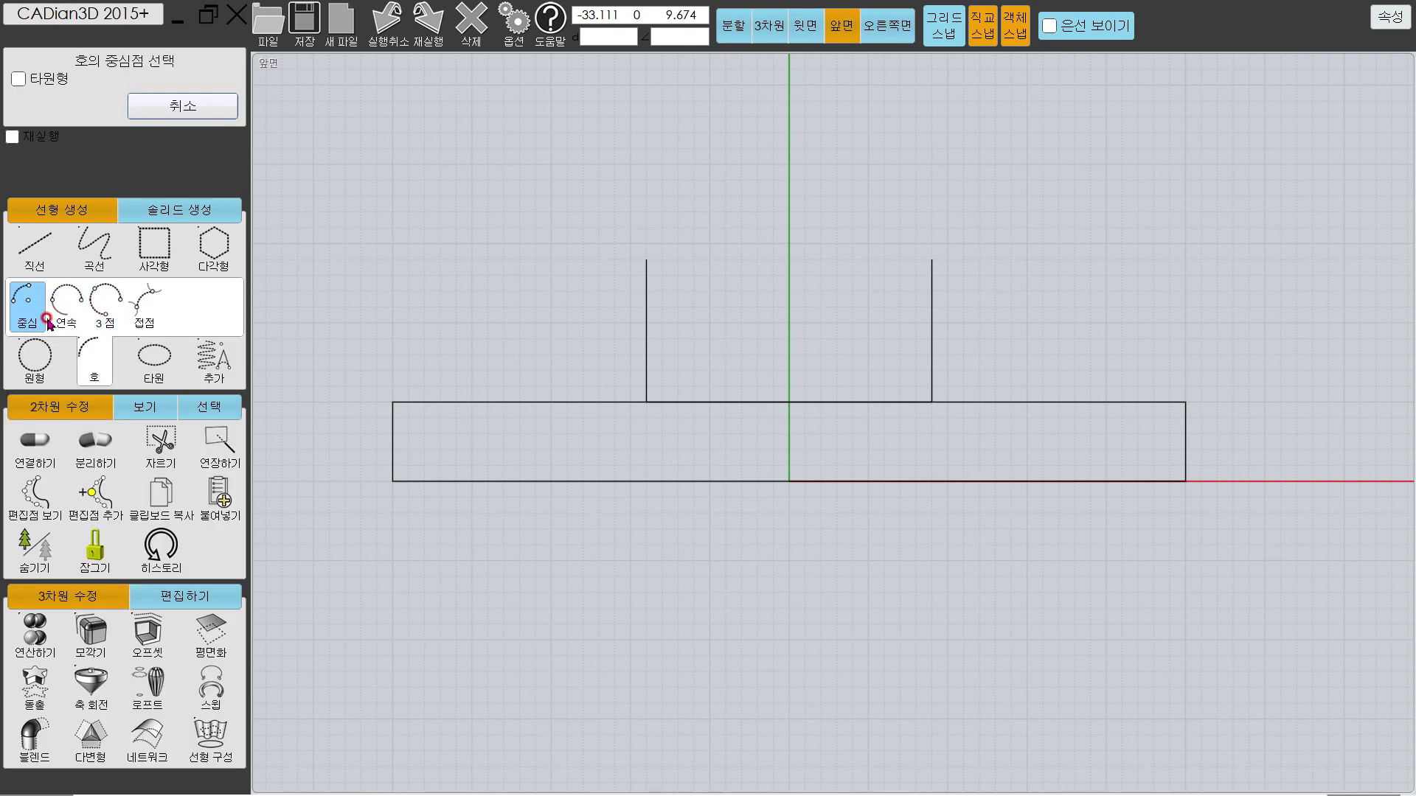
left_click(110, 313)
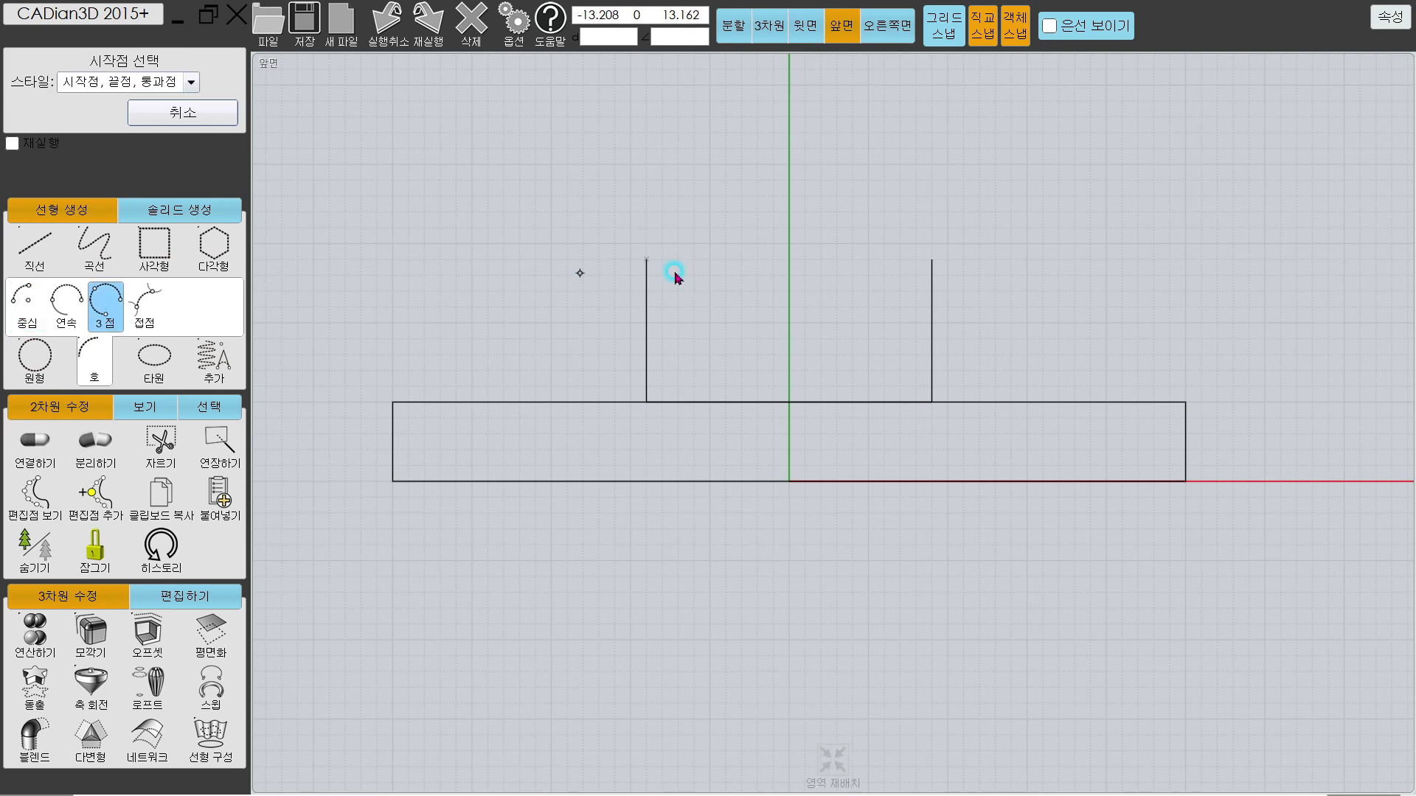
left_click(931, 259)
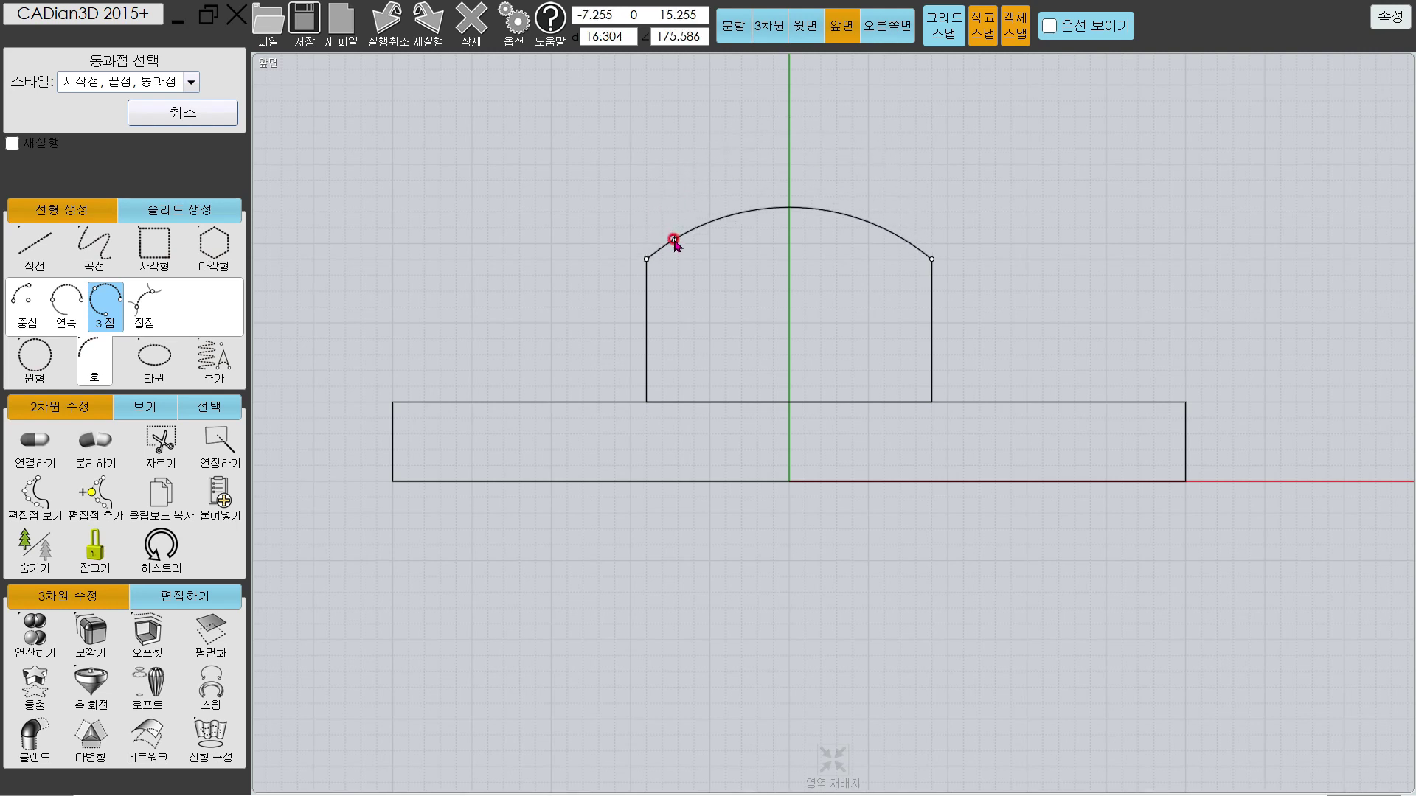
key("Escape")
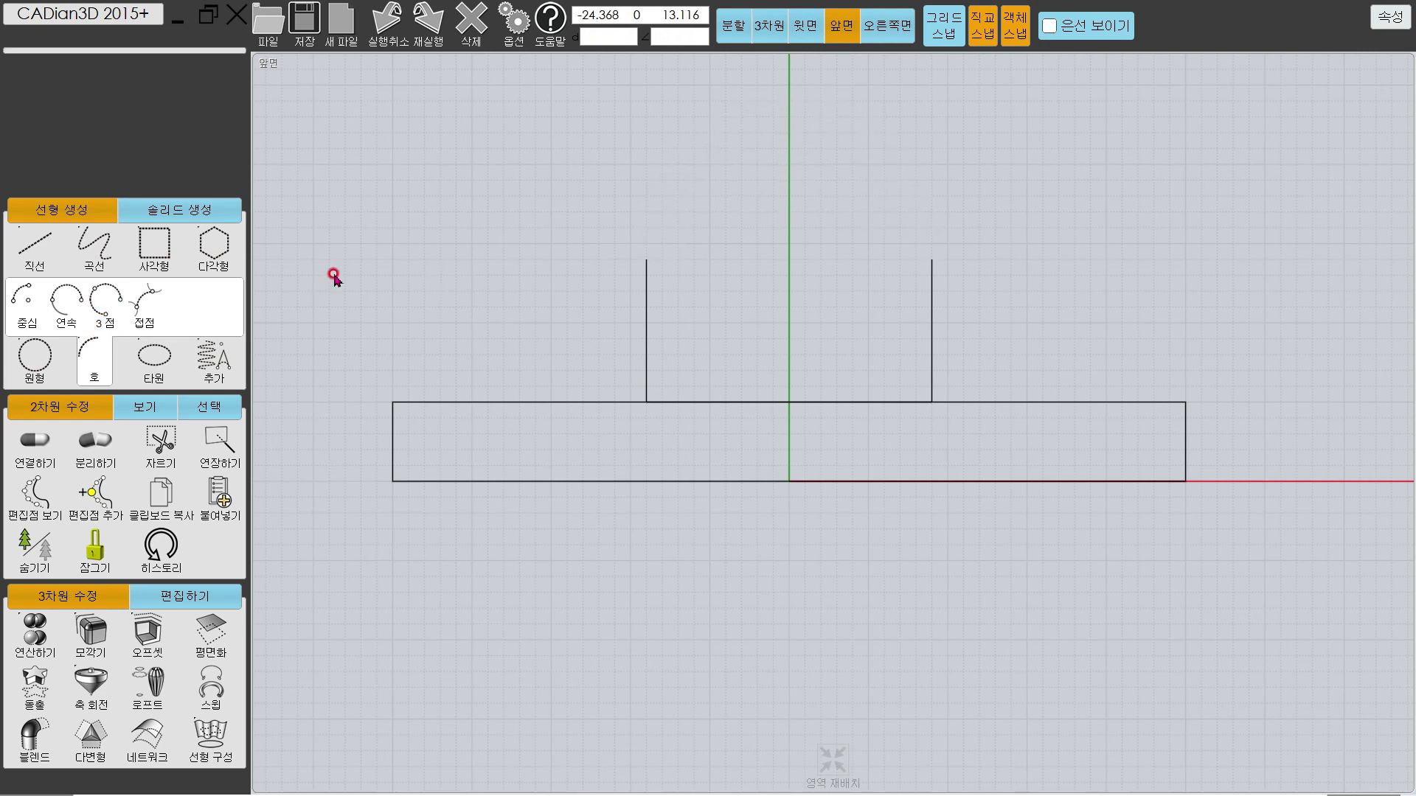
Step: Draw a 연속 arc from the left vertical line's top to the right line's top
left_click(48, 352)
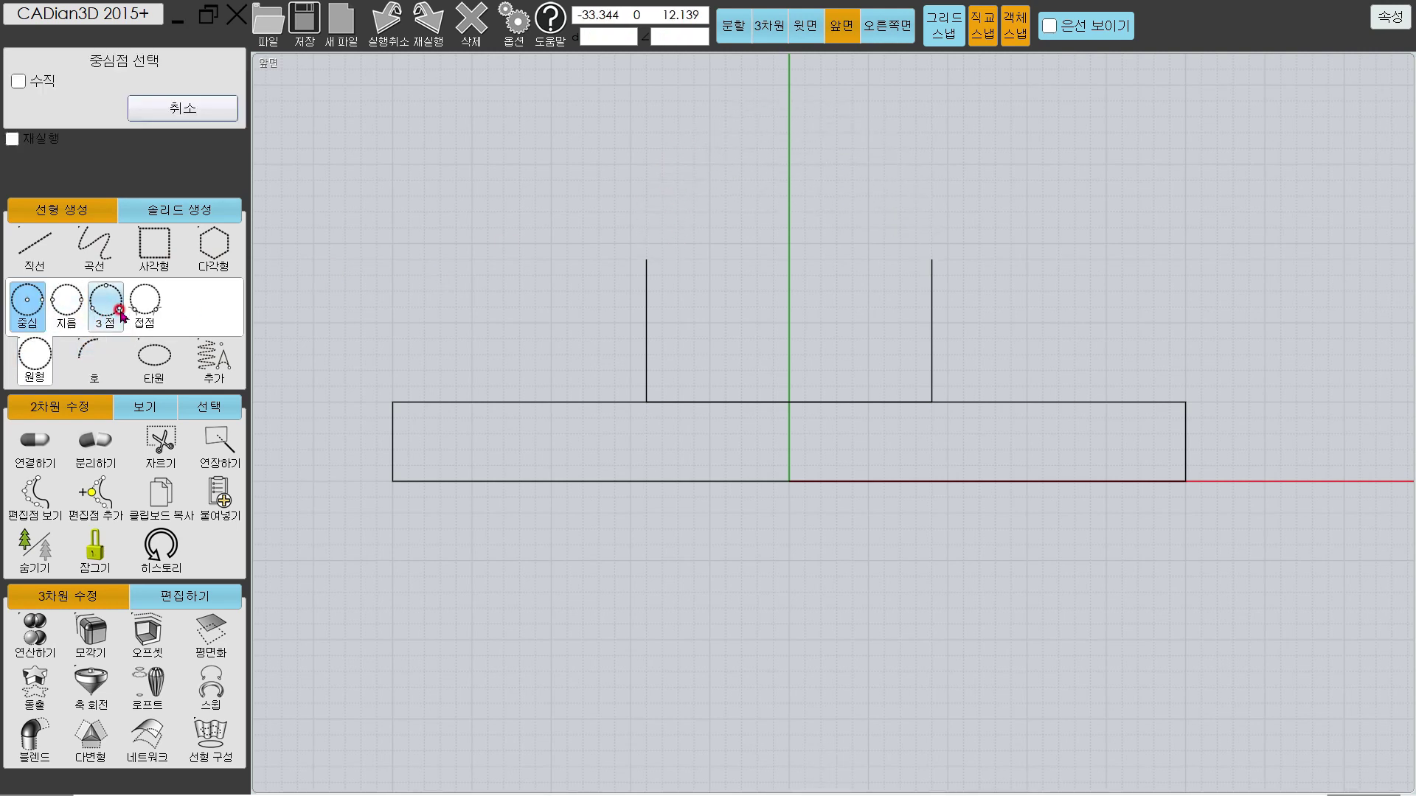
left_click(85, 345)
left_click(66, 304)
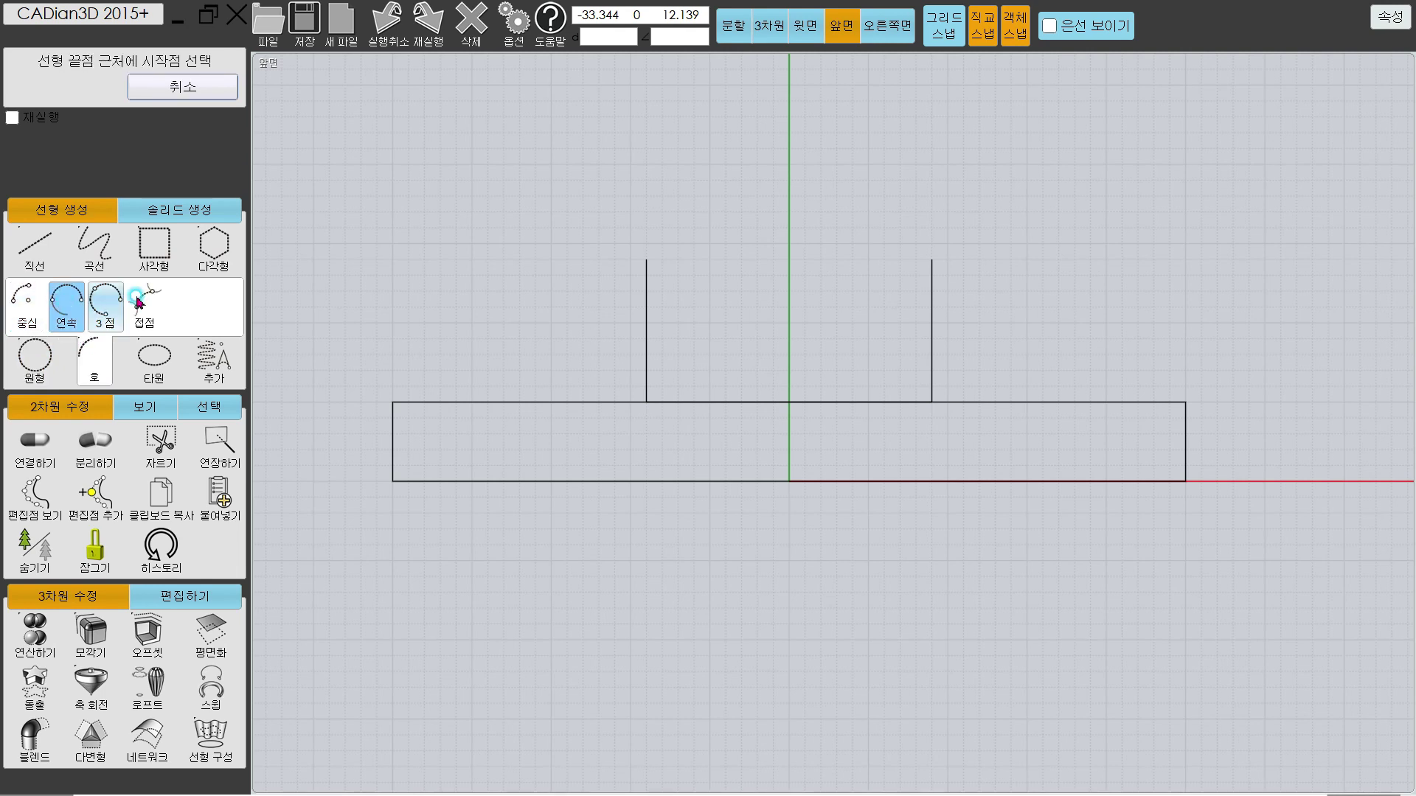
left_click(644, 260)
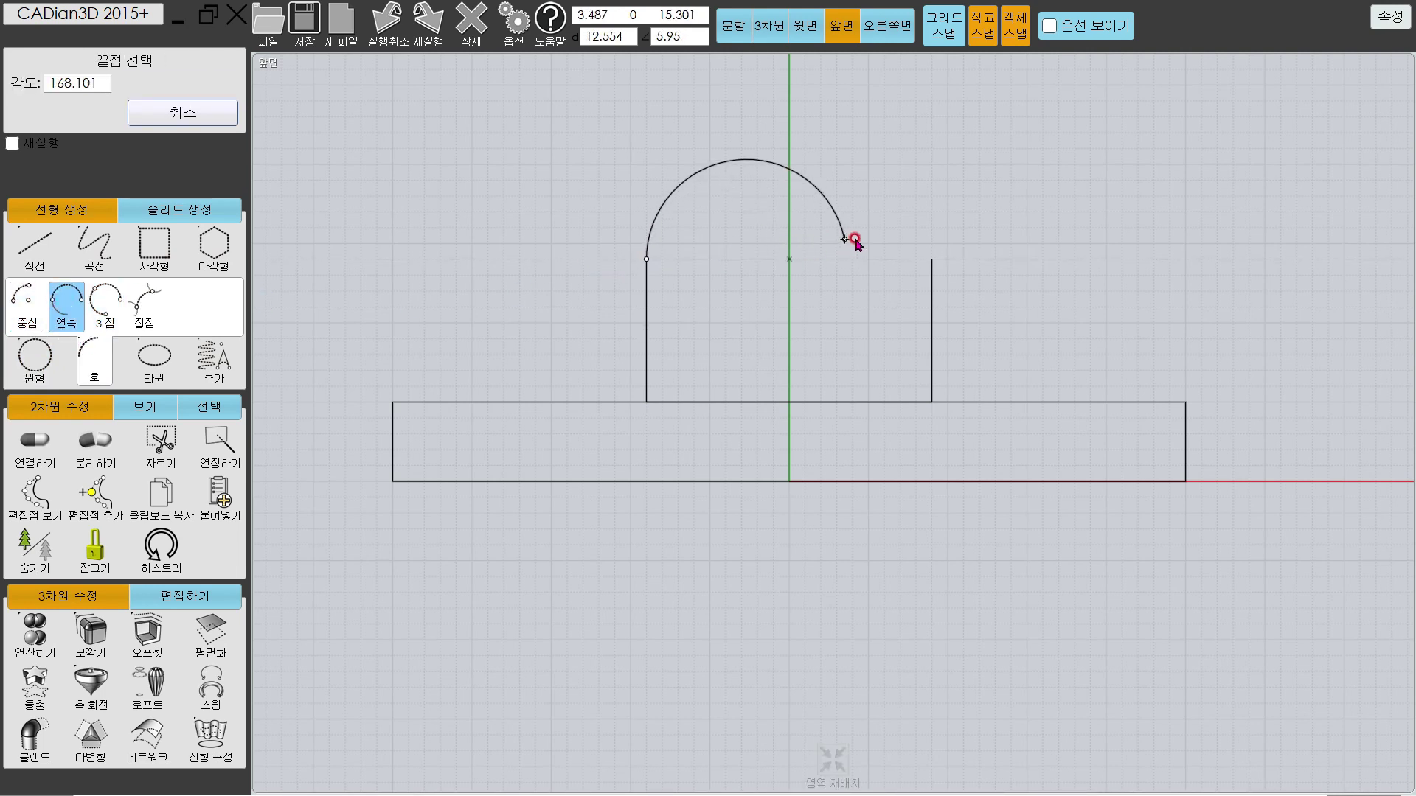
left_click(930, 259)
scroll(821, 354, "down", 2)
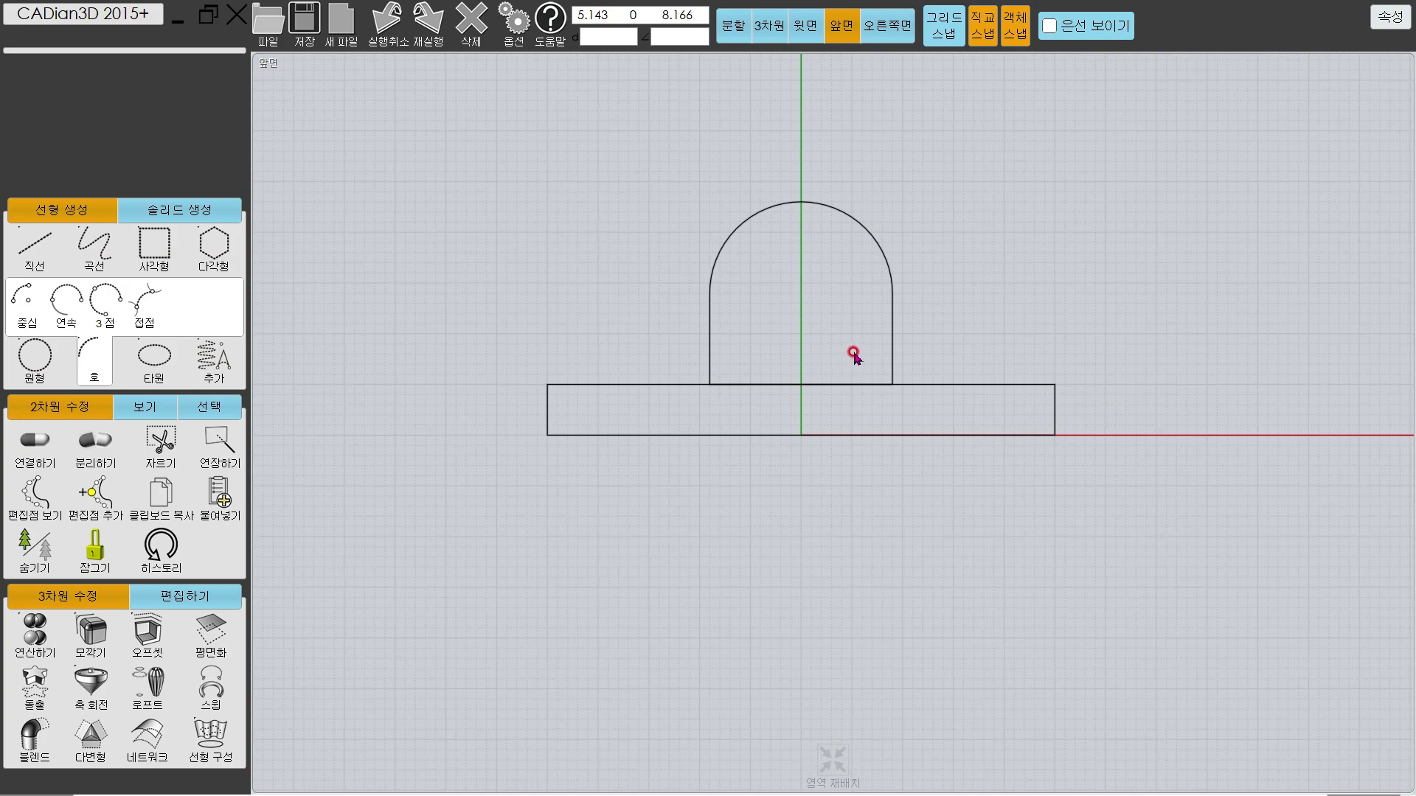
scroll(897, 310, "up", 2)
key("alt+Tab")
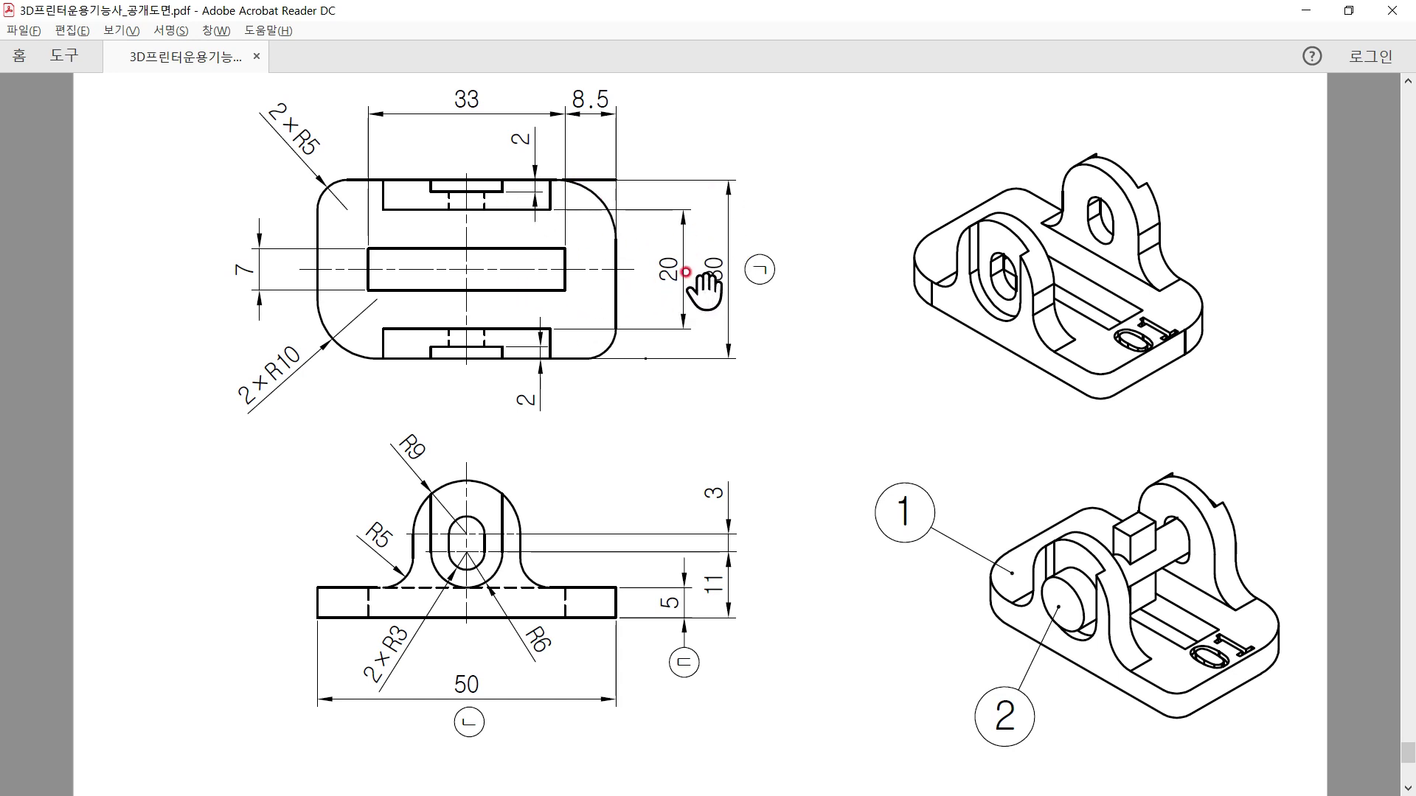
Step: Extrude the base rectangle in perspective view with 양방향 checked and distance 15
key("alt+Tab")
left_click(507, 458)
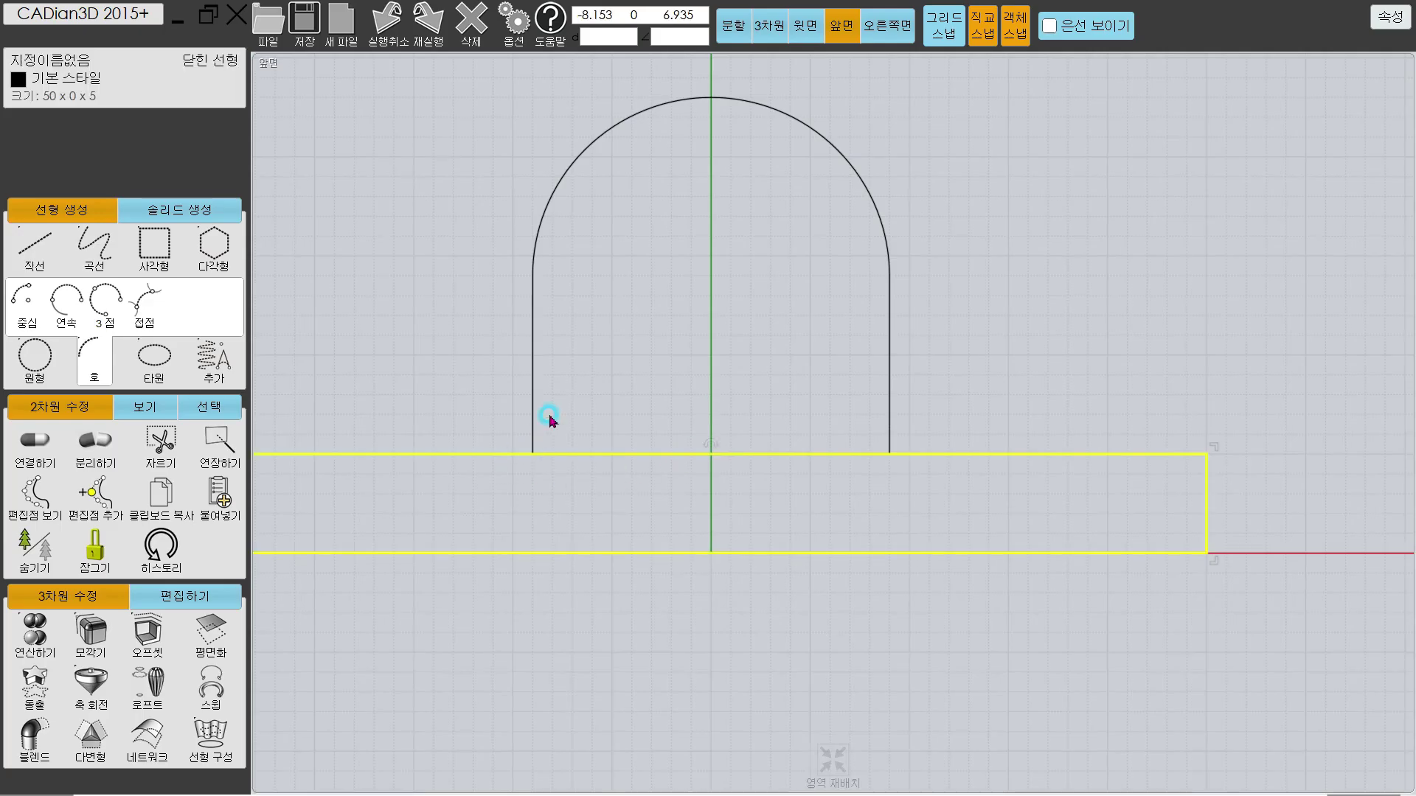
scroll(550, 415, "down", 3)
left_click(767, 29)
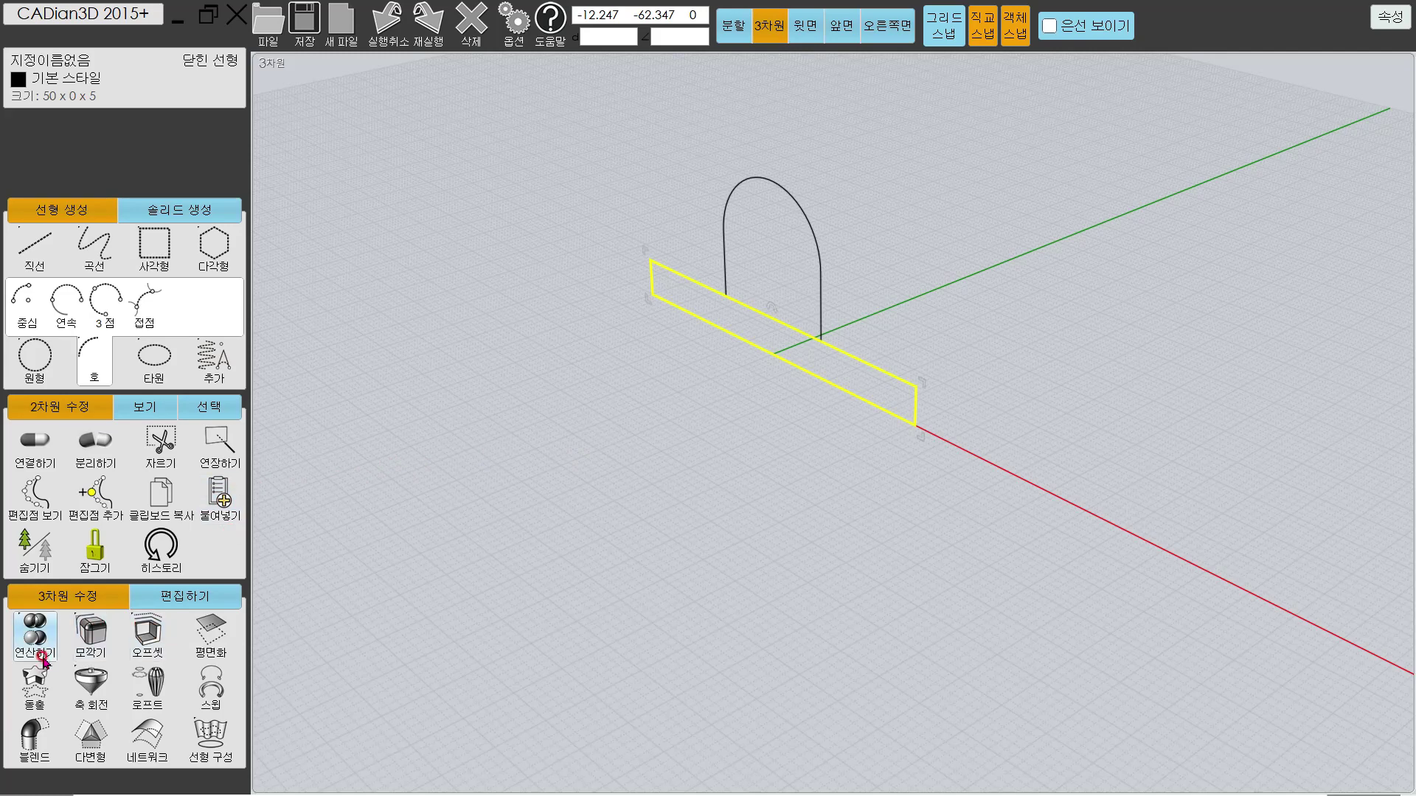
left_click(37, 684)
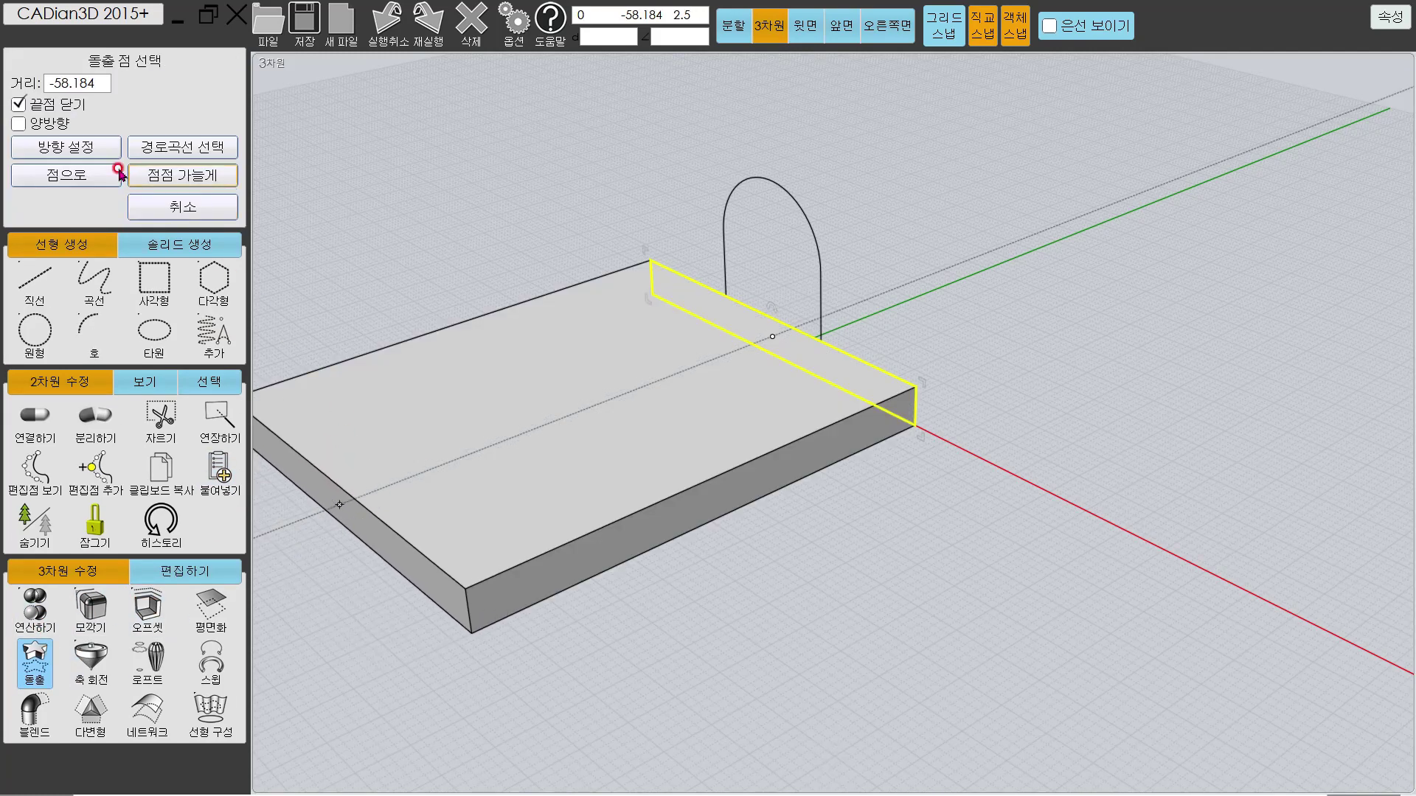
left_click(20, 123)
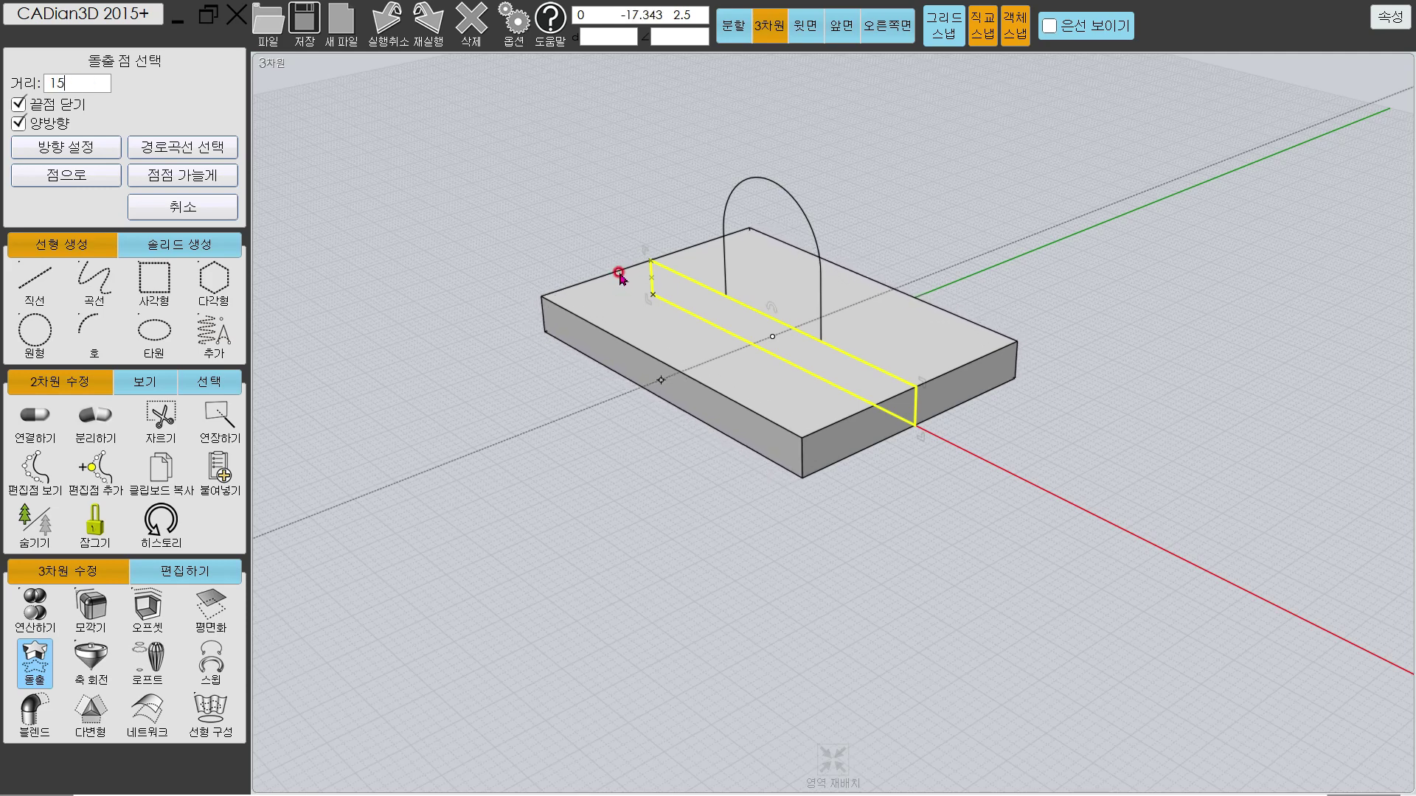
Step: Confirm the two-way extrusion of 15 to create the slab
key("Return")
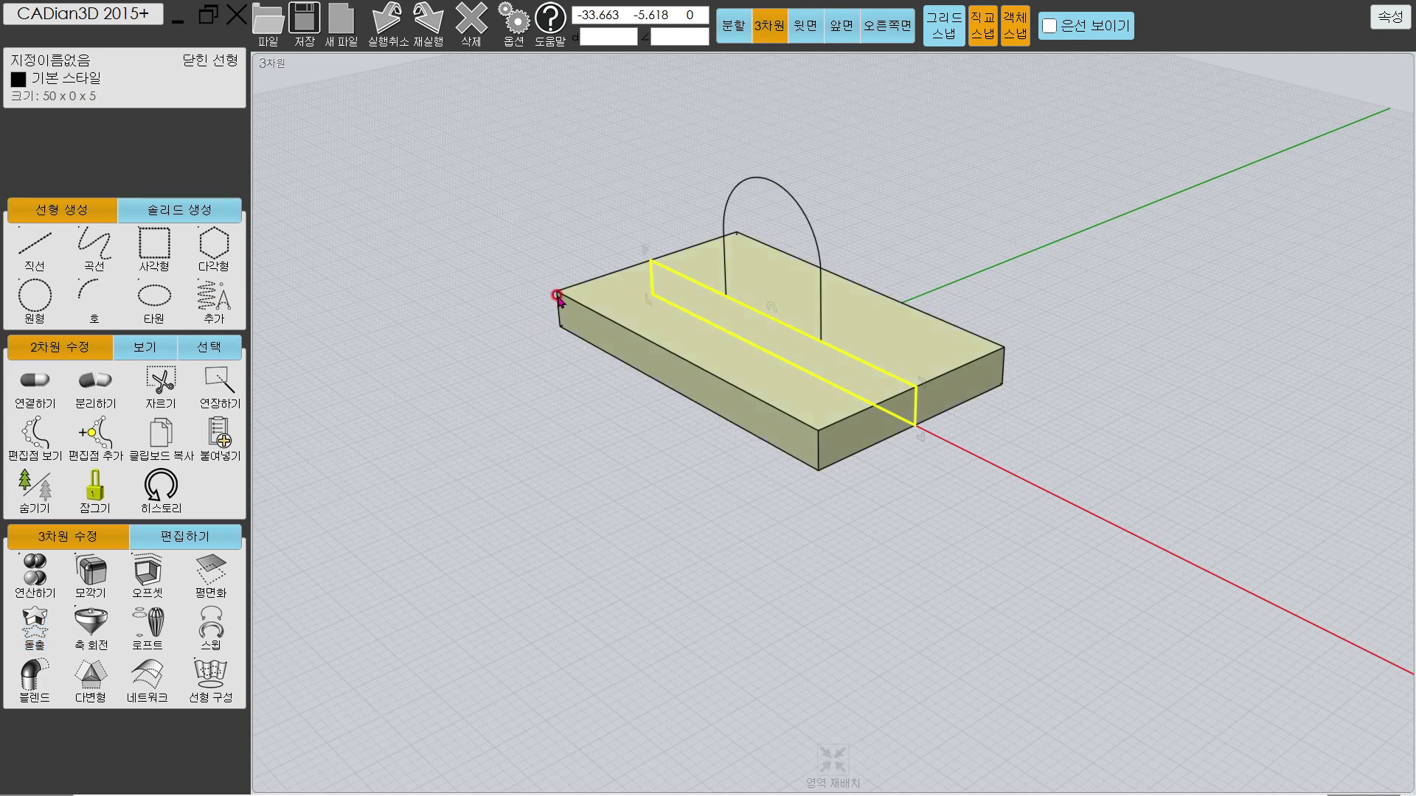
scroll(1102, 496, "up", 3)
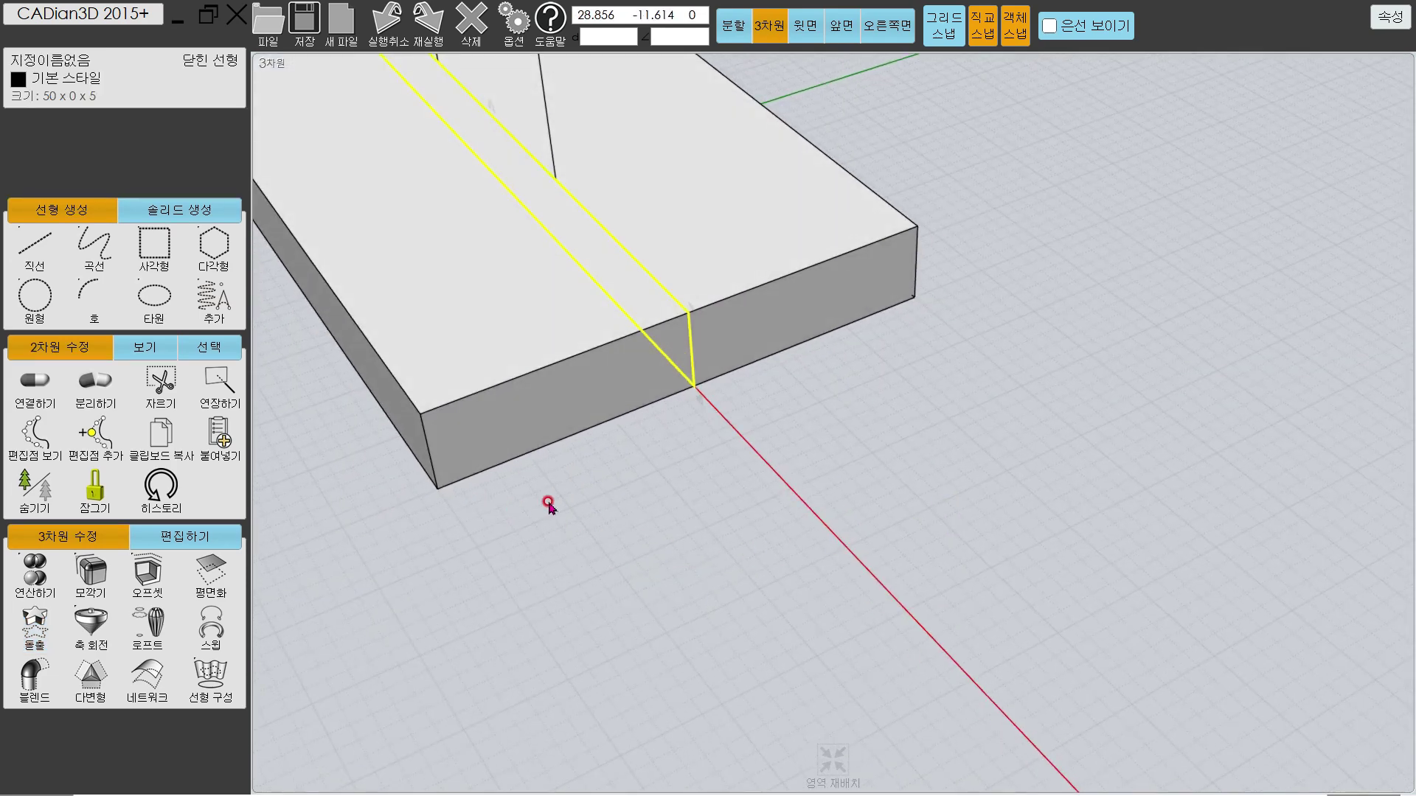
scroll(758, 444, "down", 5)
left_click(782, 520)
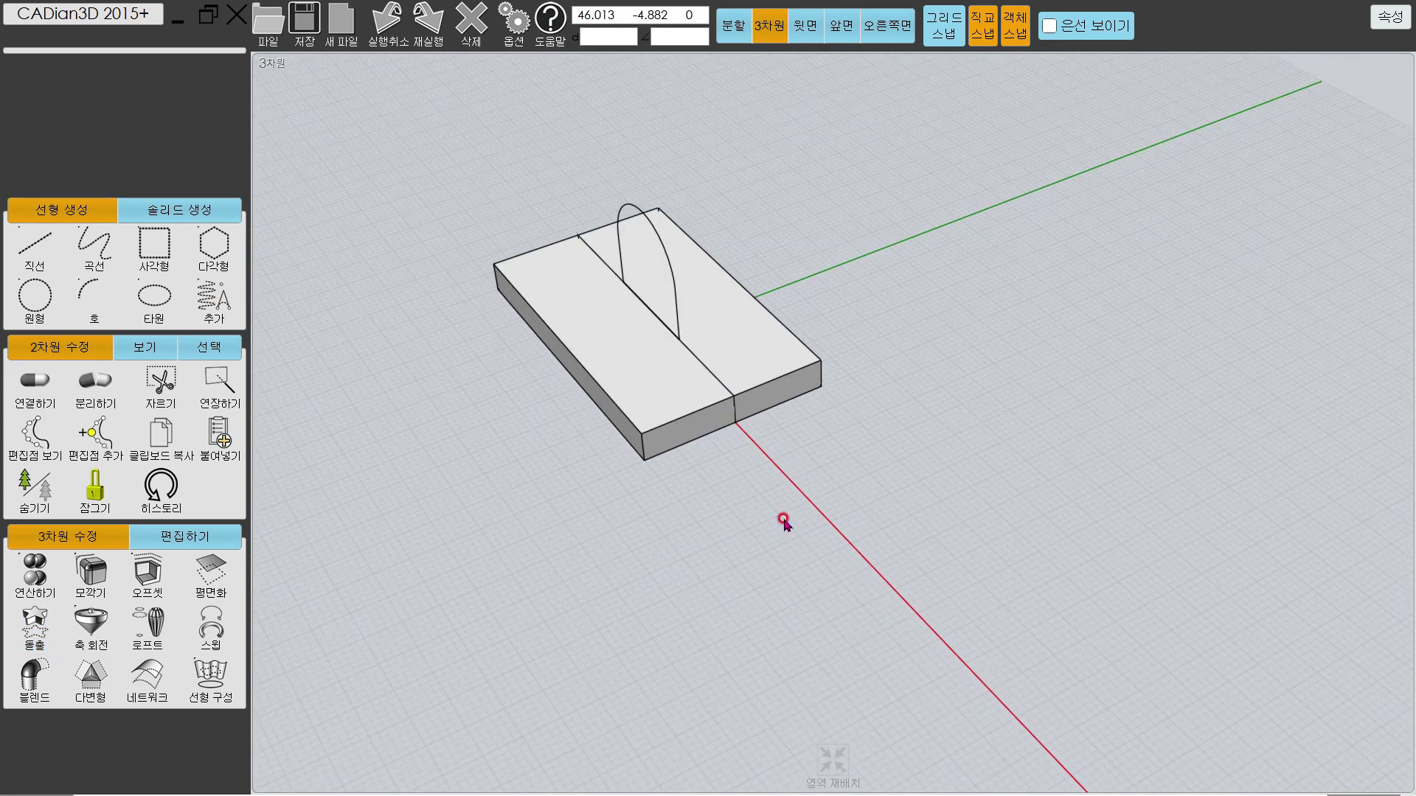
key("alt+Tab")
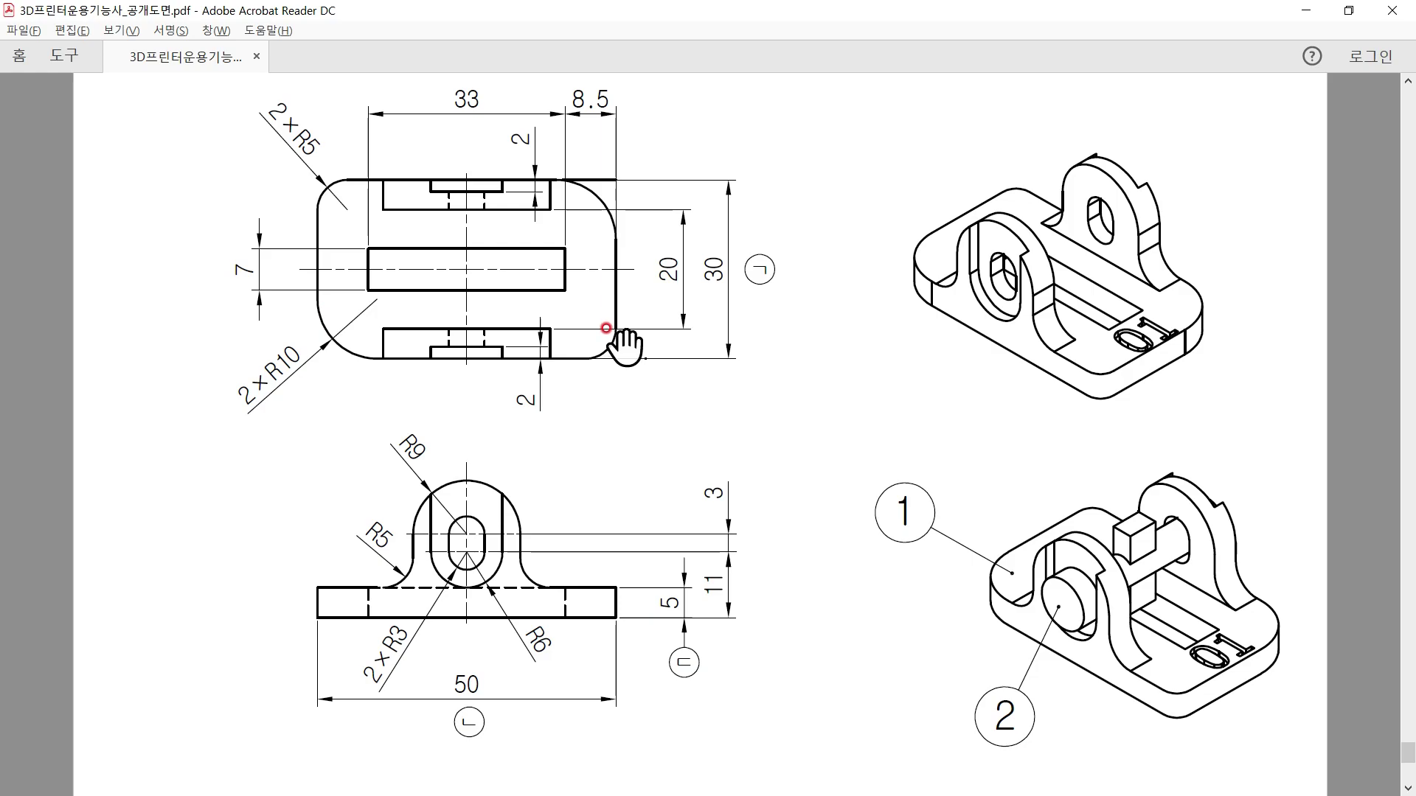
key("alt+Tab")
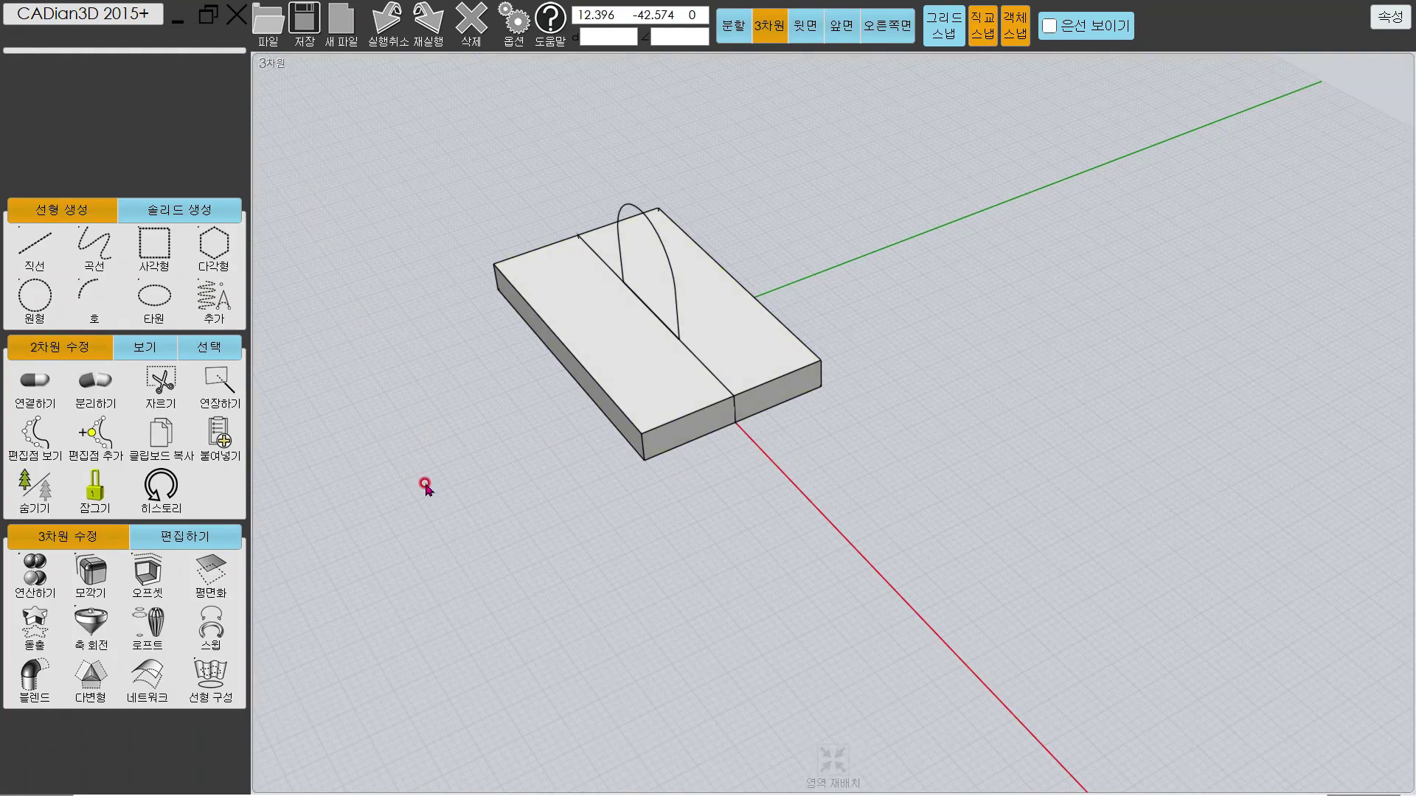
Step: Fillet the plate's two vertical corner edges with radius 10
left_click(99, 578)
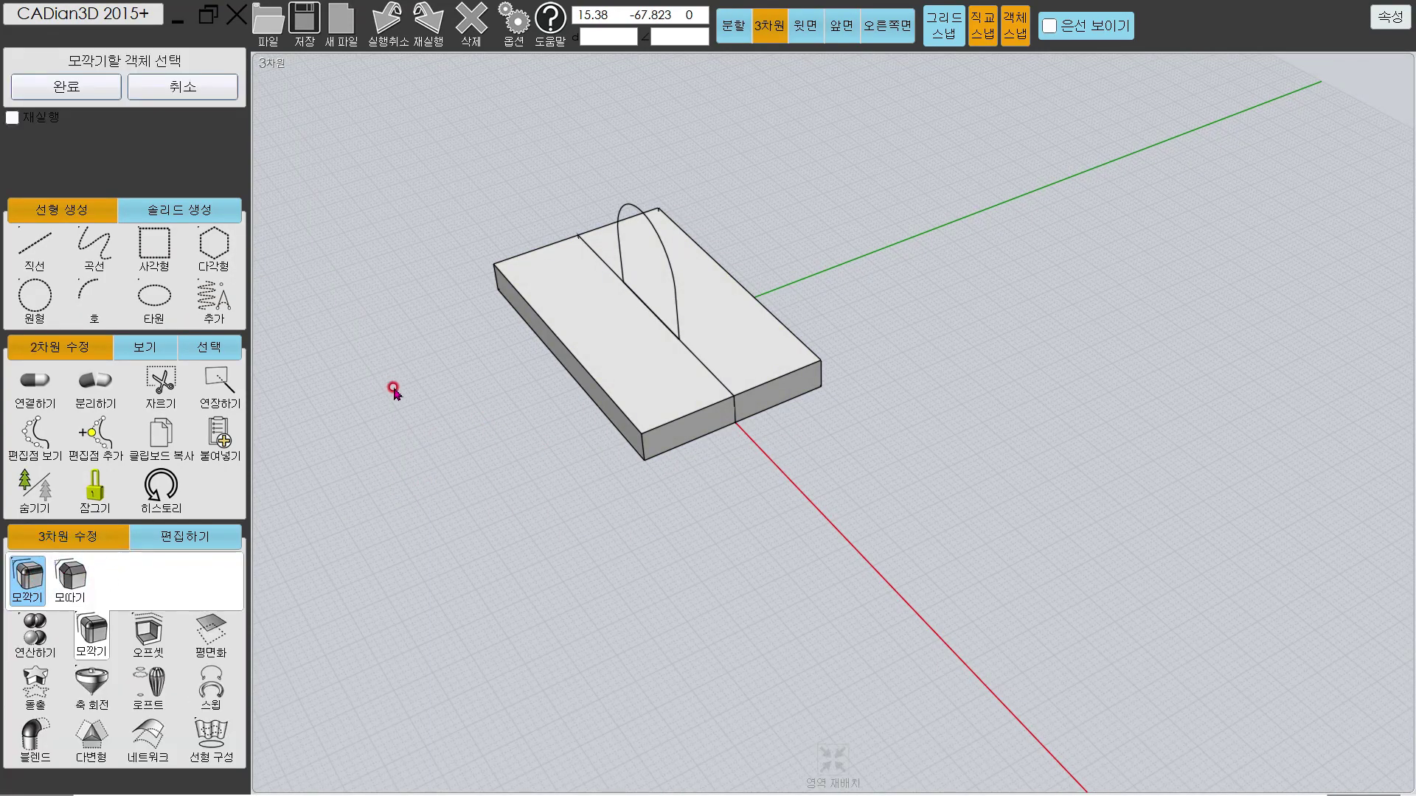
left_click(477, 389)
key("alt+Tab")
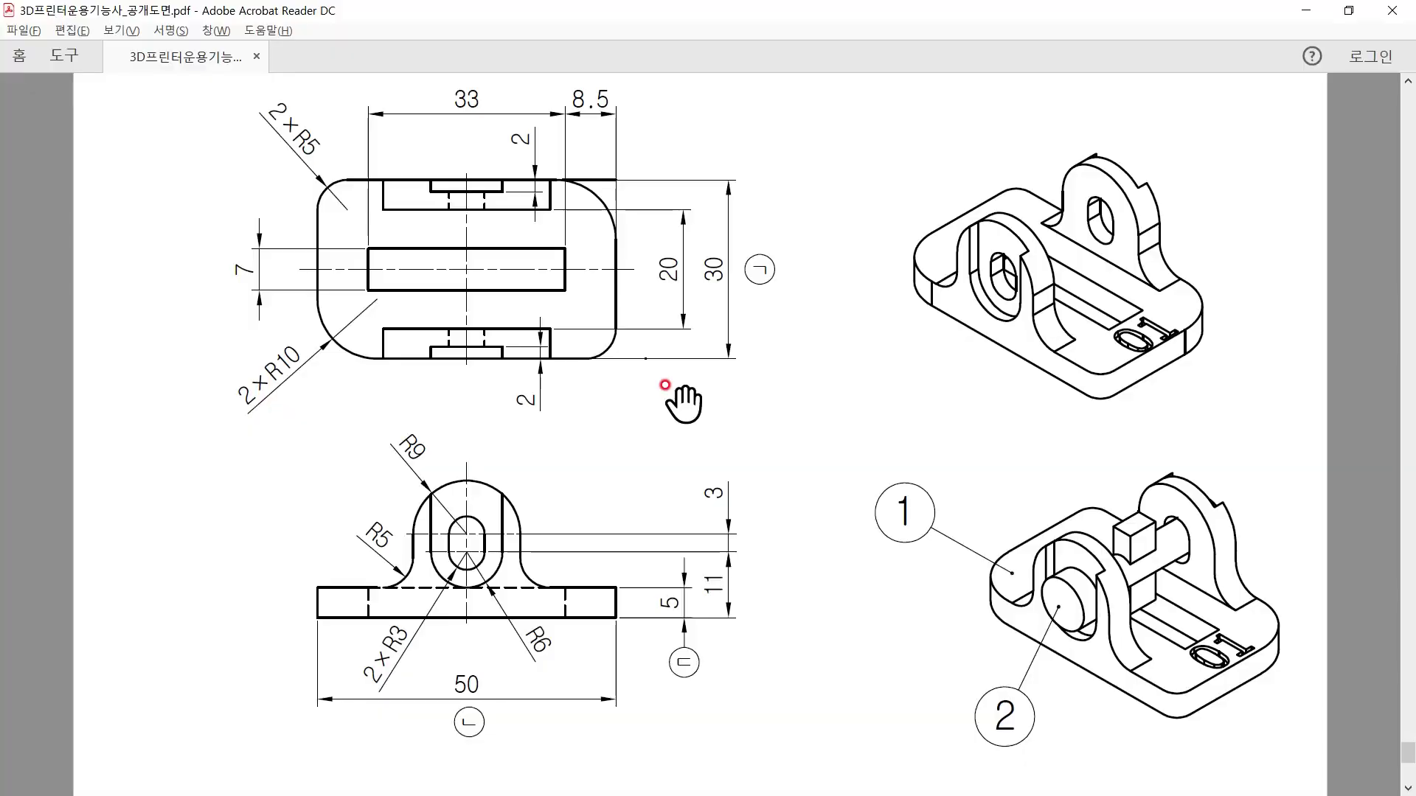
key("alt+Tab")
right_click_drag(690, 293, 804, 264)
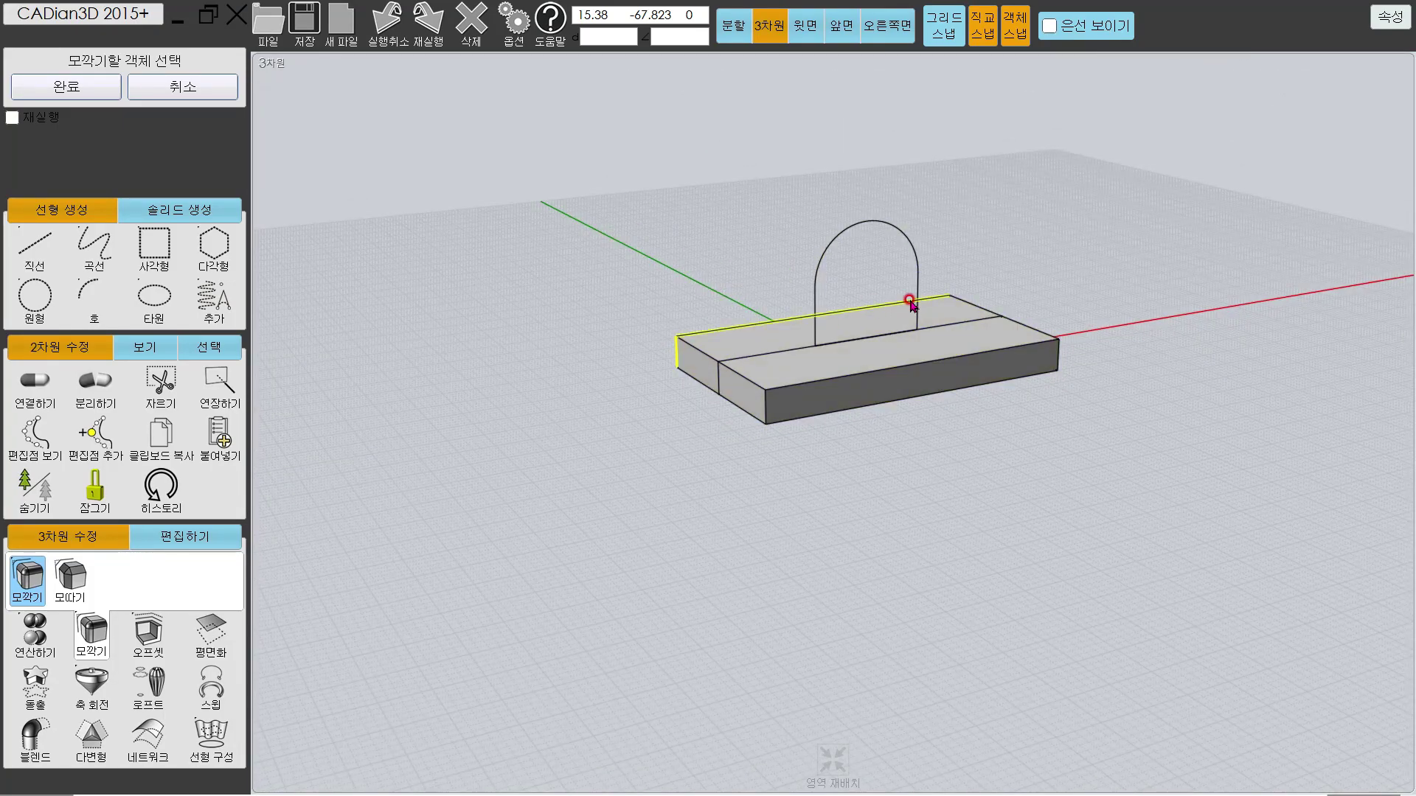
middle_click_drag(907, 300, 749, 339)
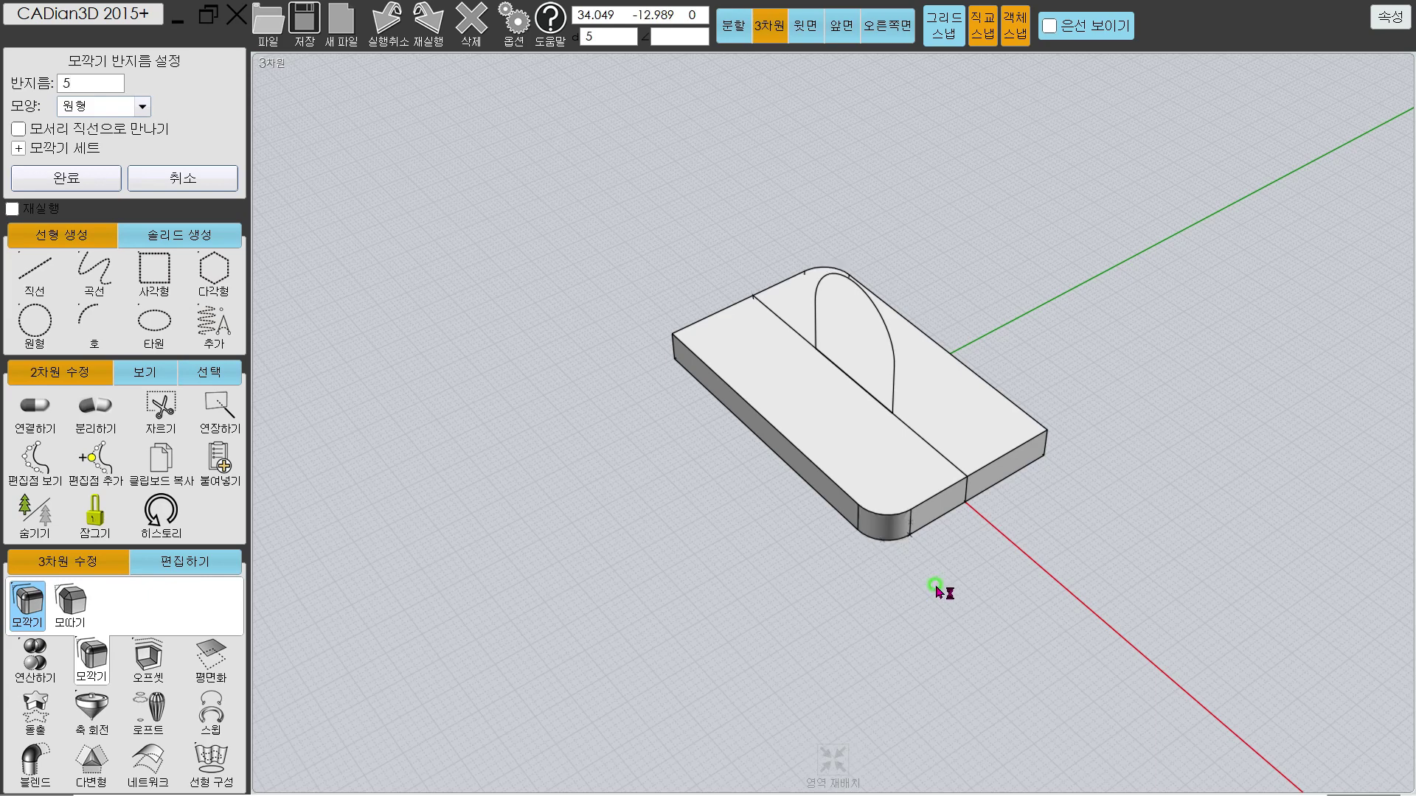
left_click(673, 348)
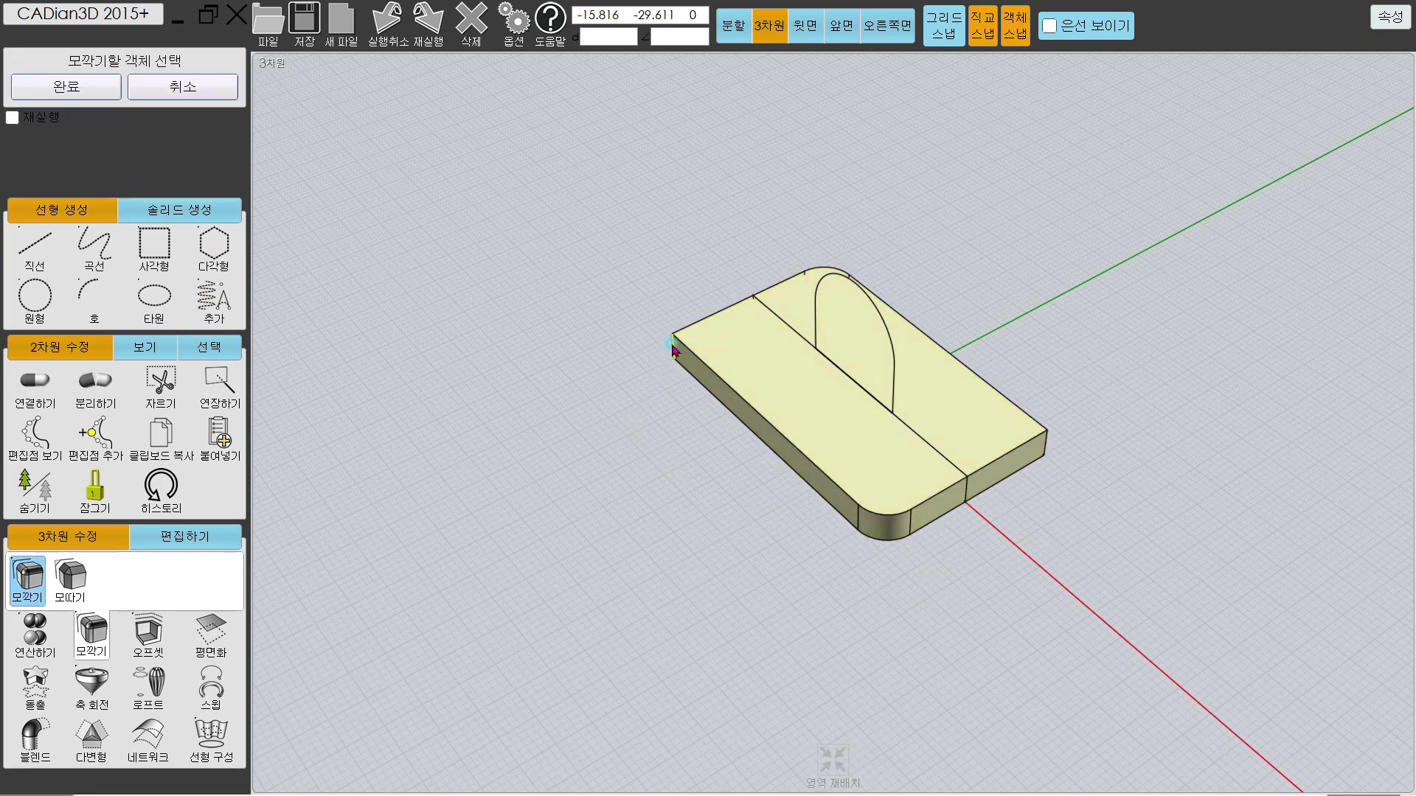
left_click(1068, 452)
right_click(1070, 453)
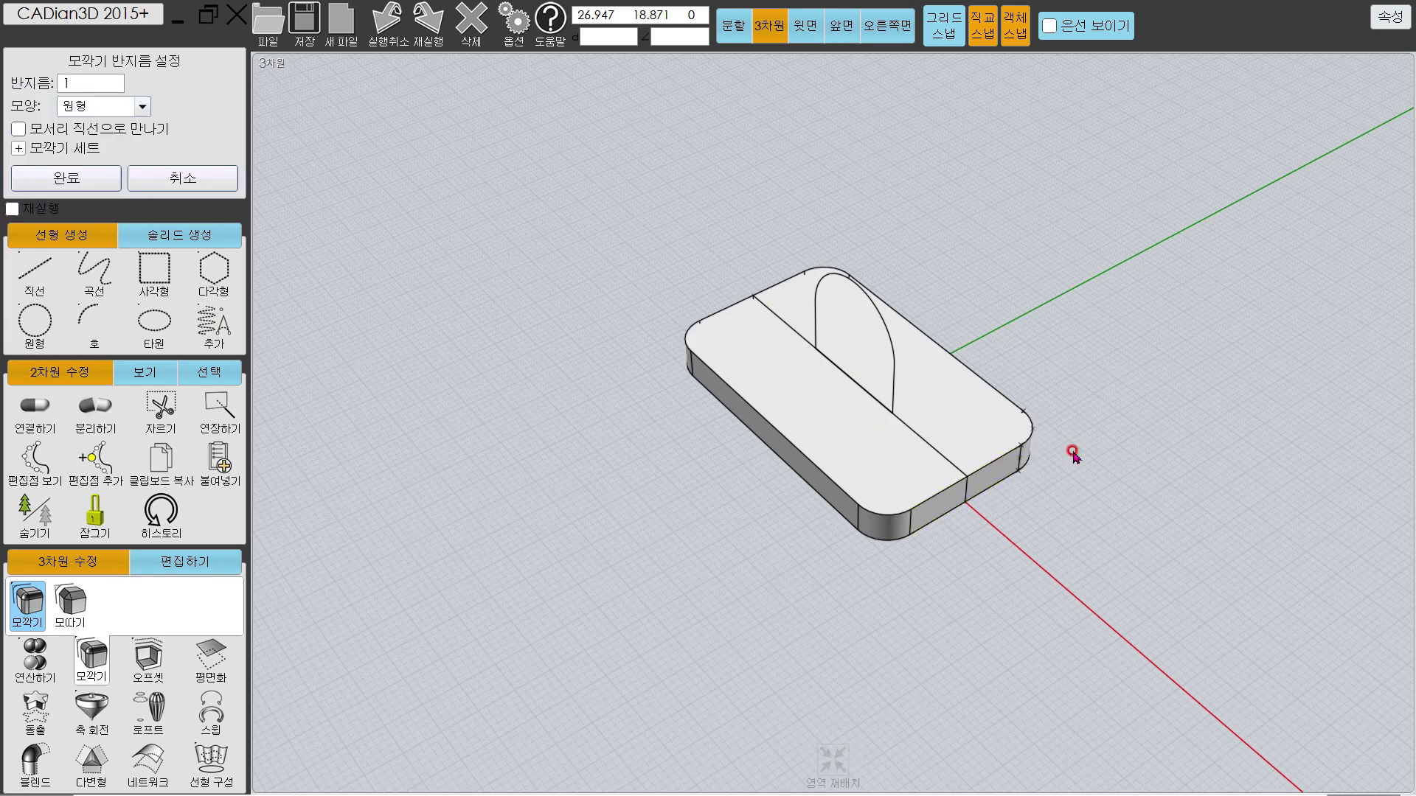
key("Return")
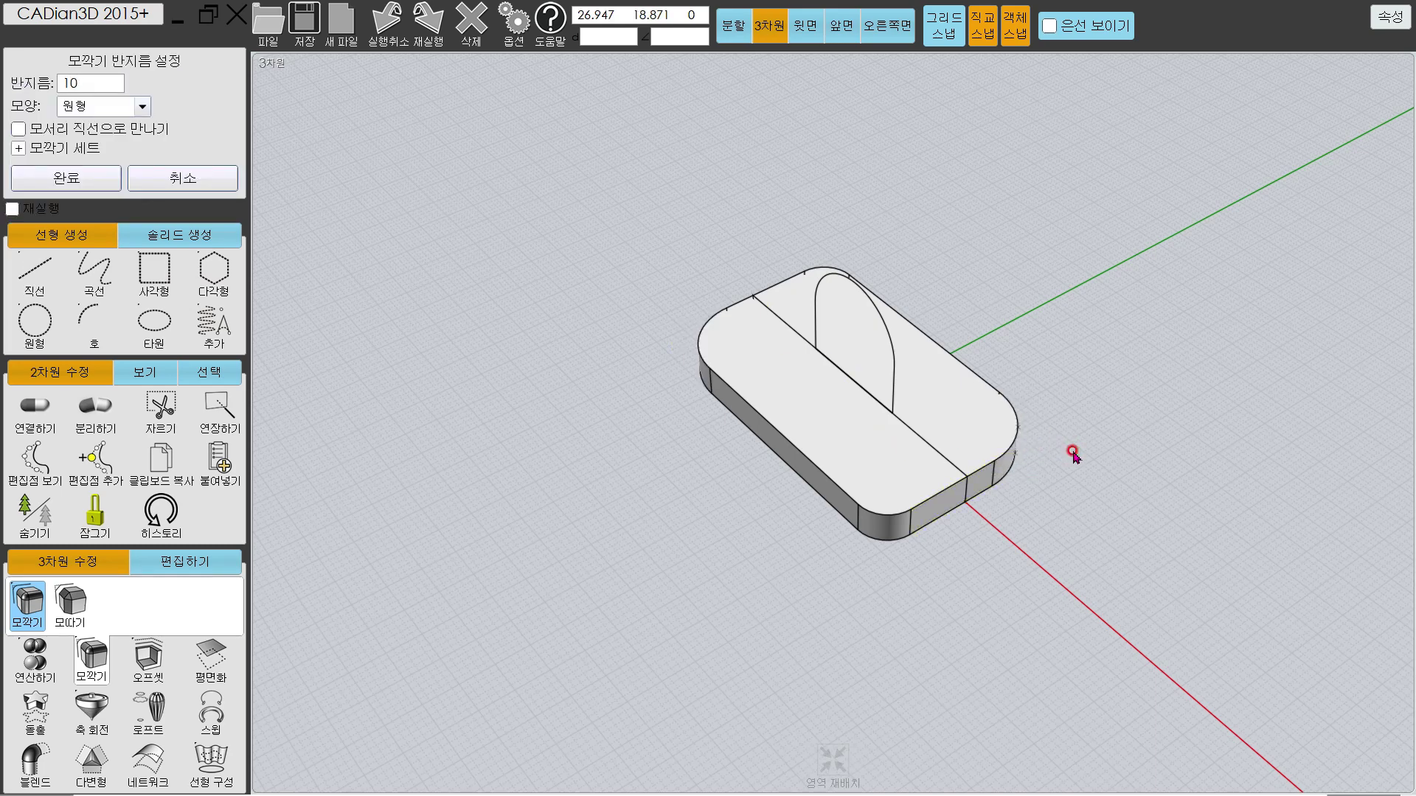
right_click(1072, 451)
right_click_drag(691, 505, 757, 538)
key("alt+Tab")
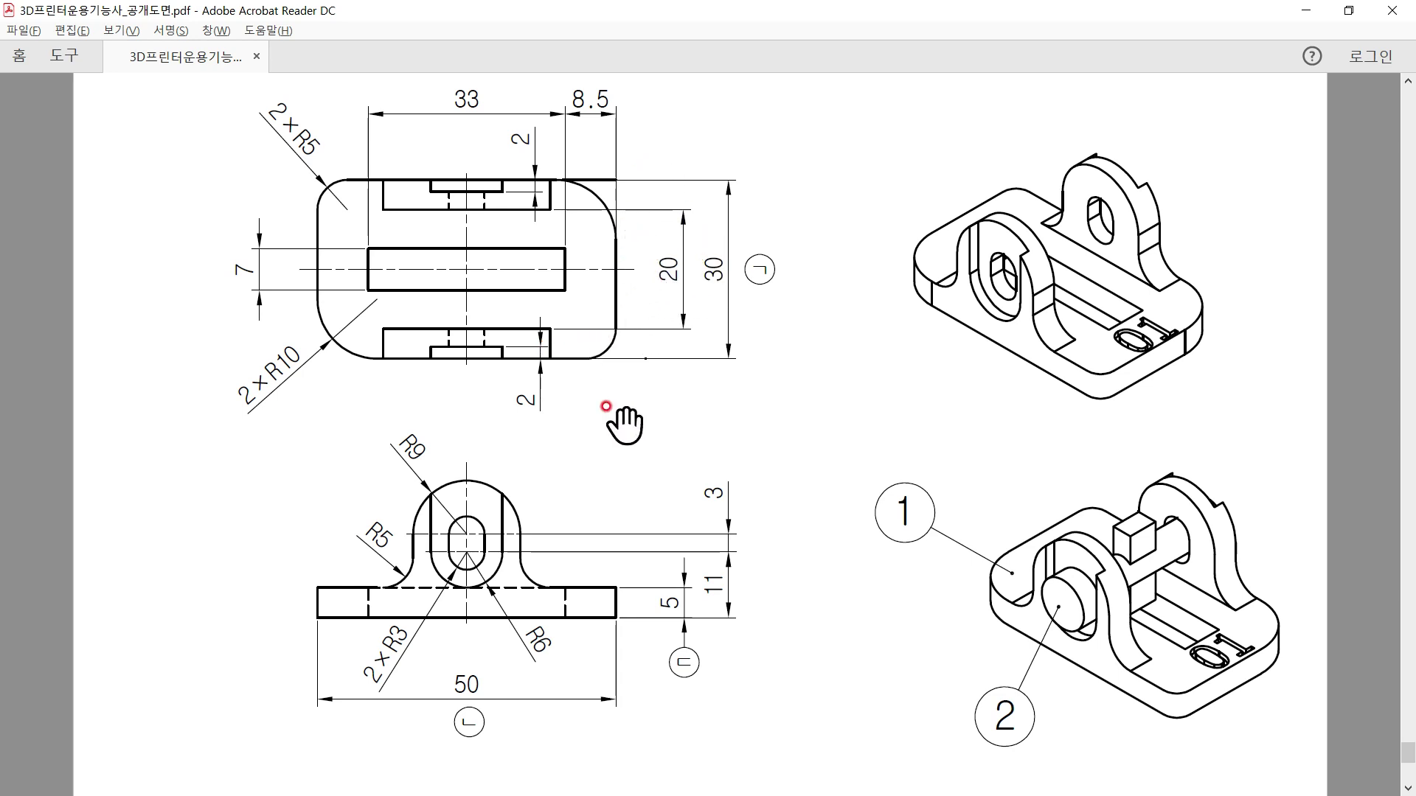
key("alt+Tab")
key("alt+Tab")
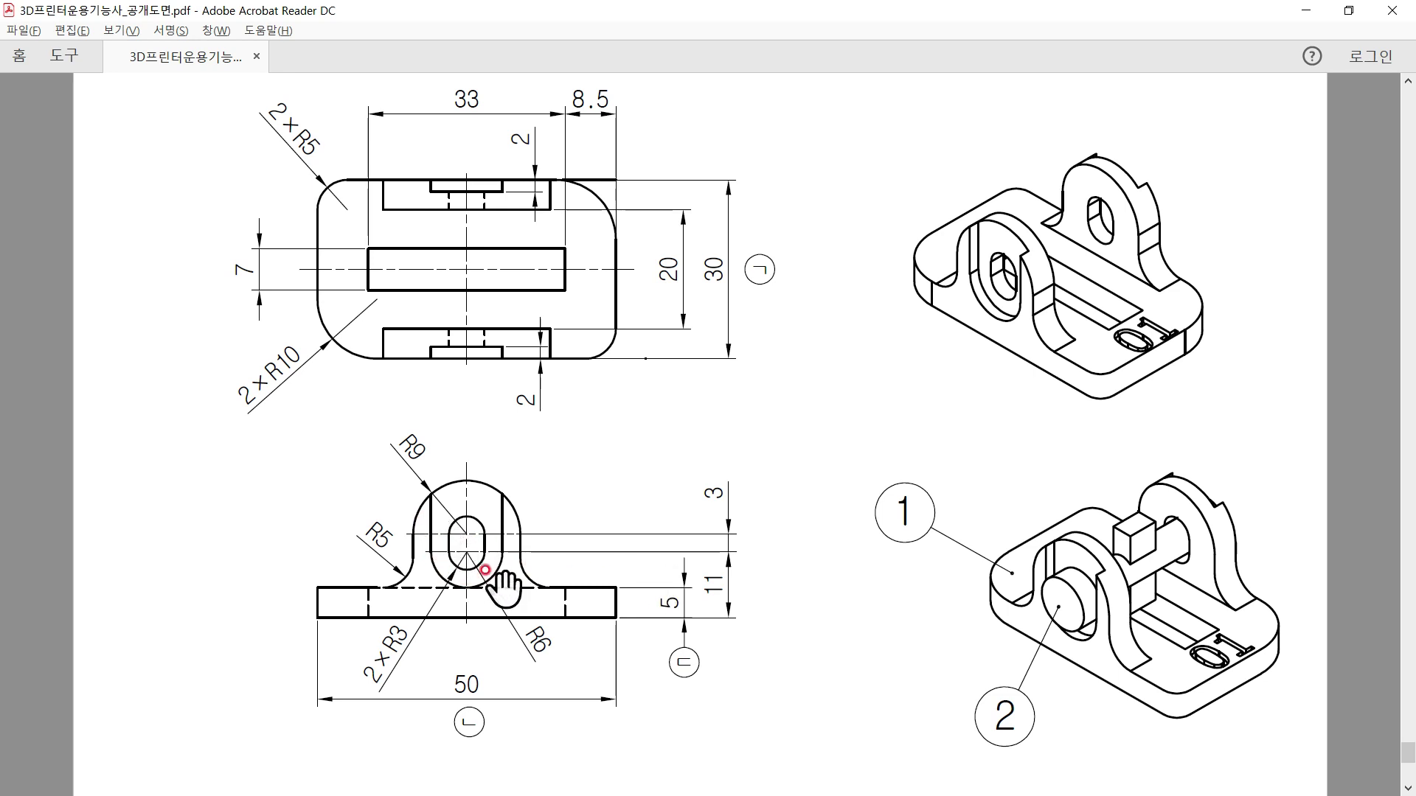
key("alt+Tab")
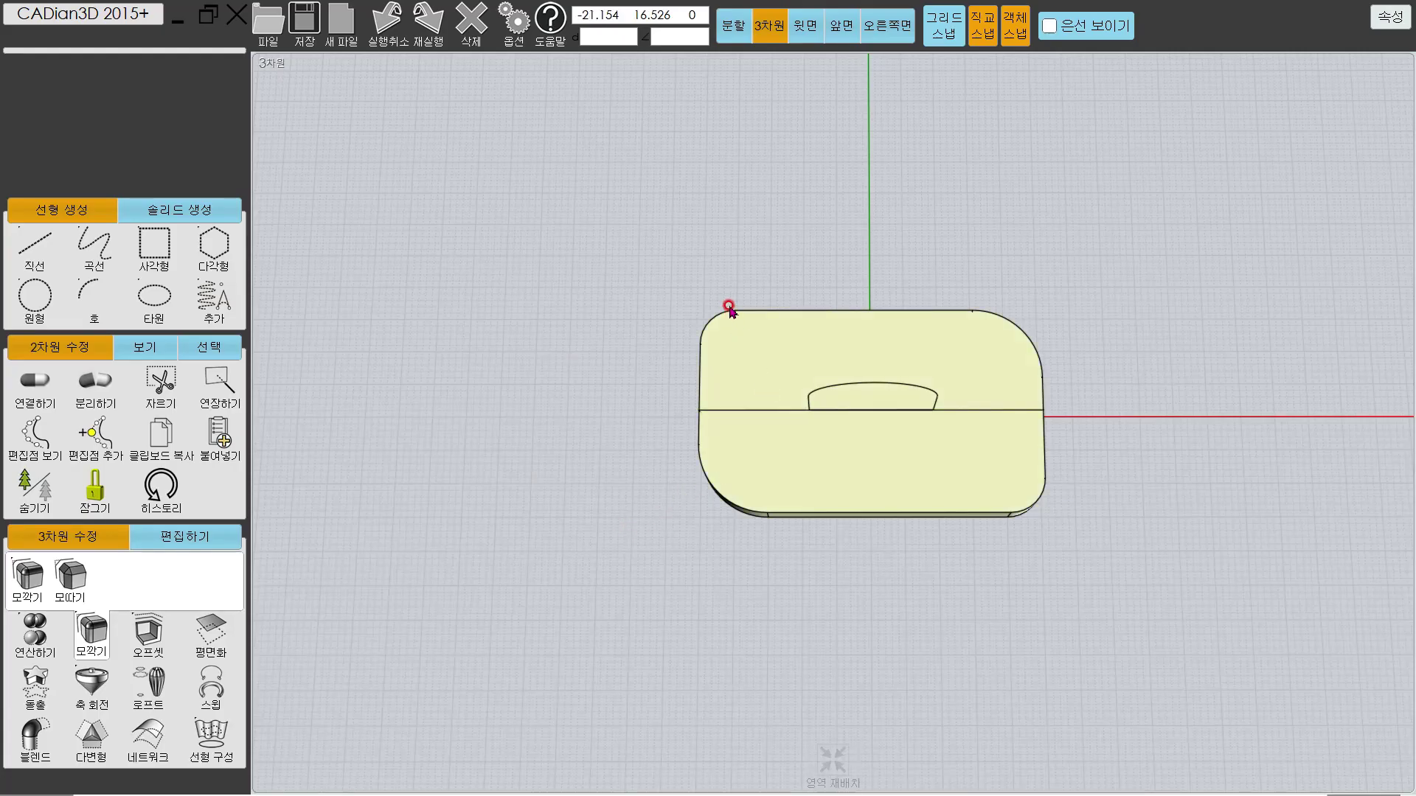
Step: Turn off 솔리드 in the properties panel's type list so only curves show
right_click_drag(718, 278, 662, 241)
left_click(737, 423)
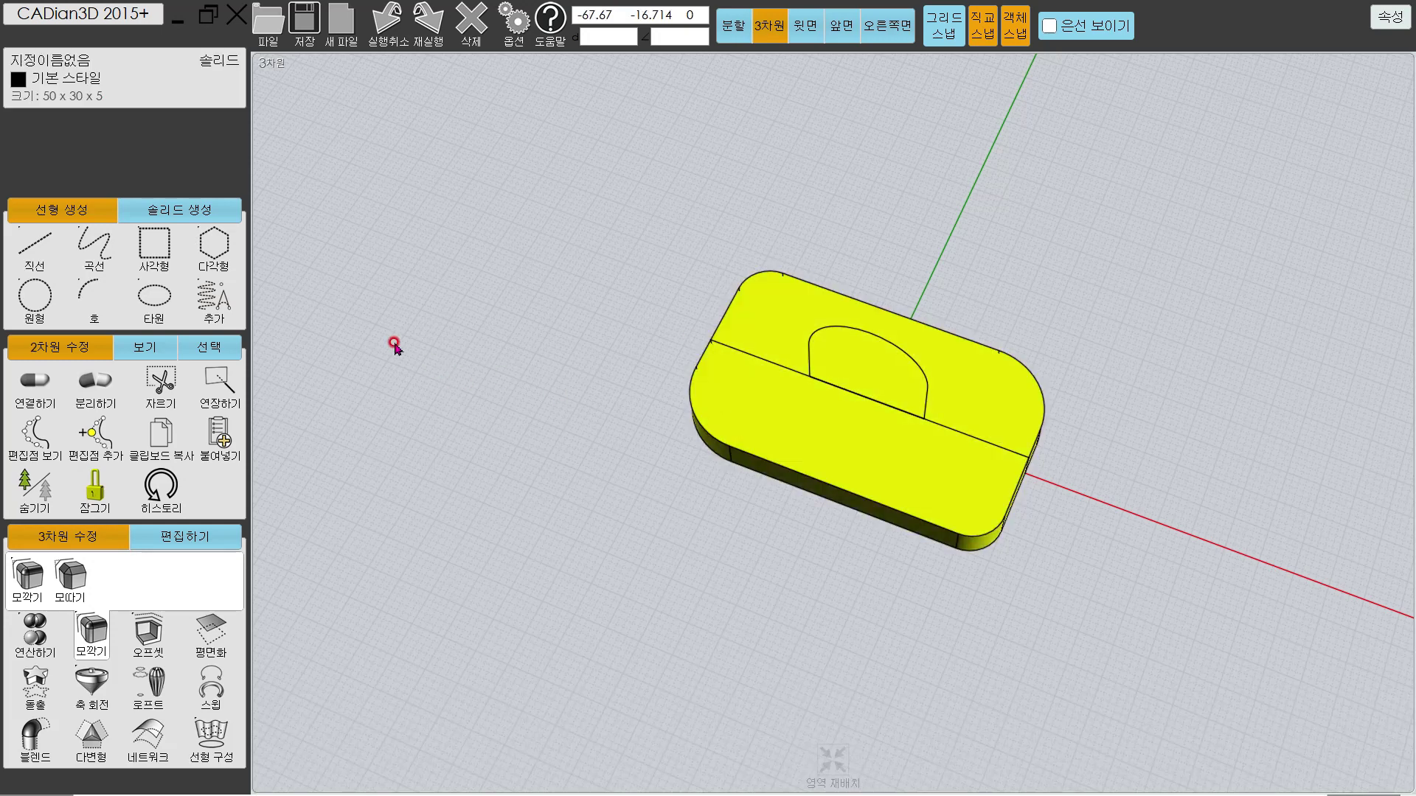
left_click(1389, 16)
left_click(1237, 115)
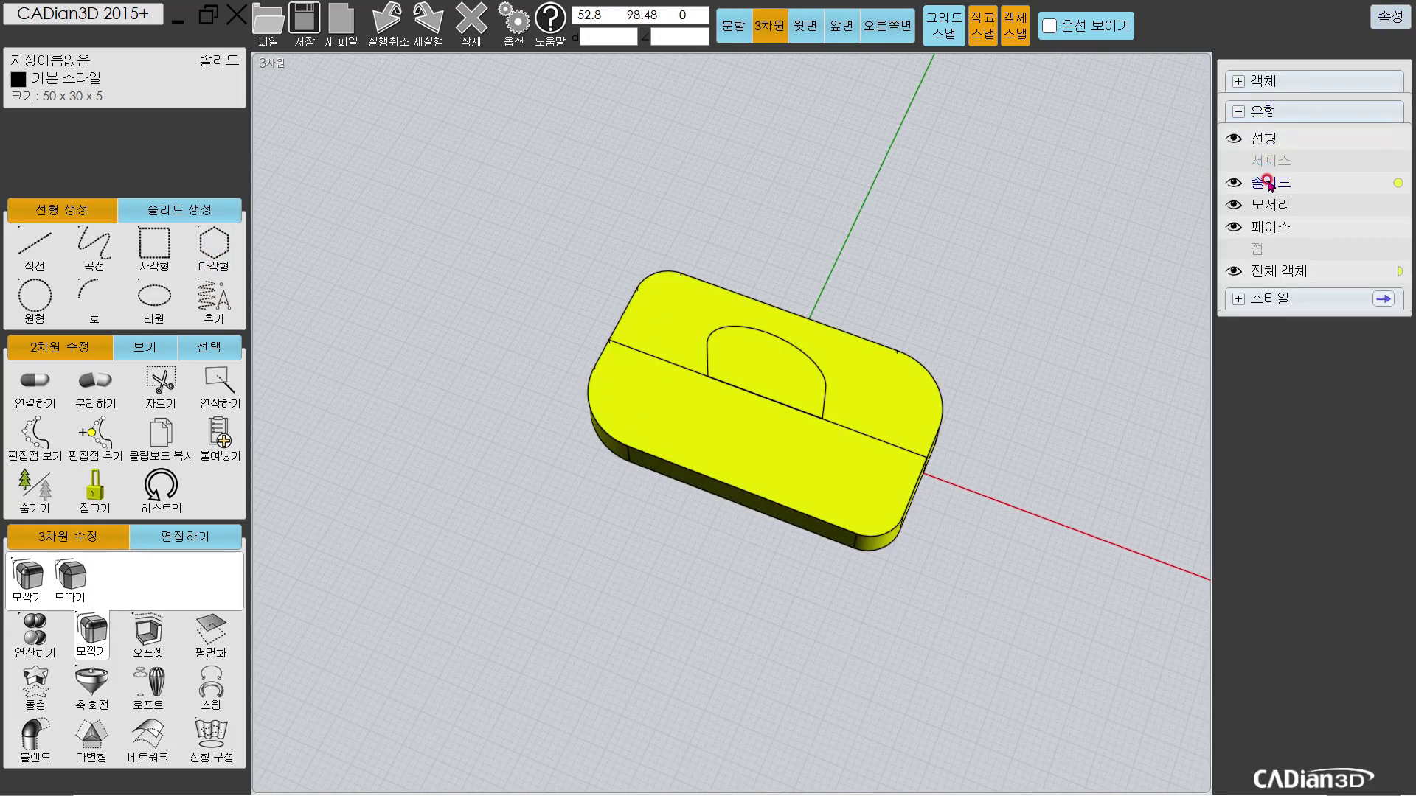
left_click(1233, 182)
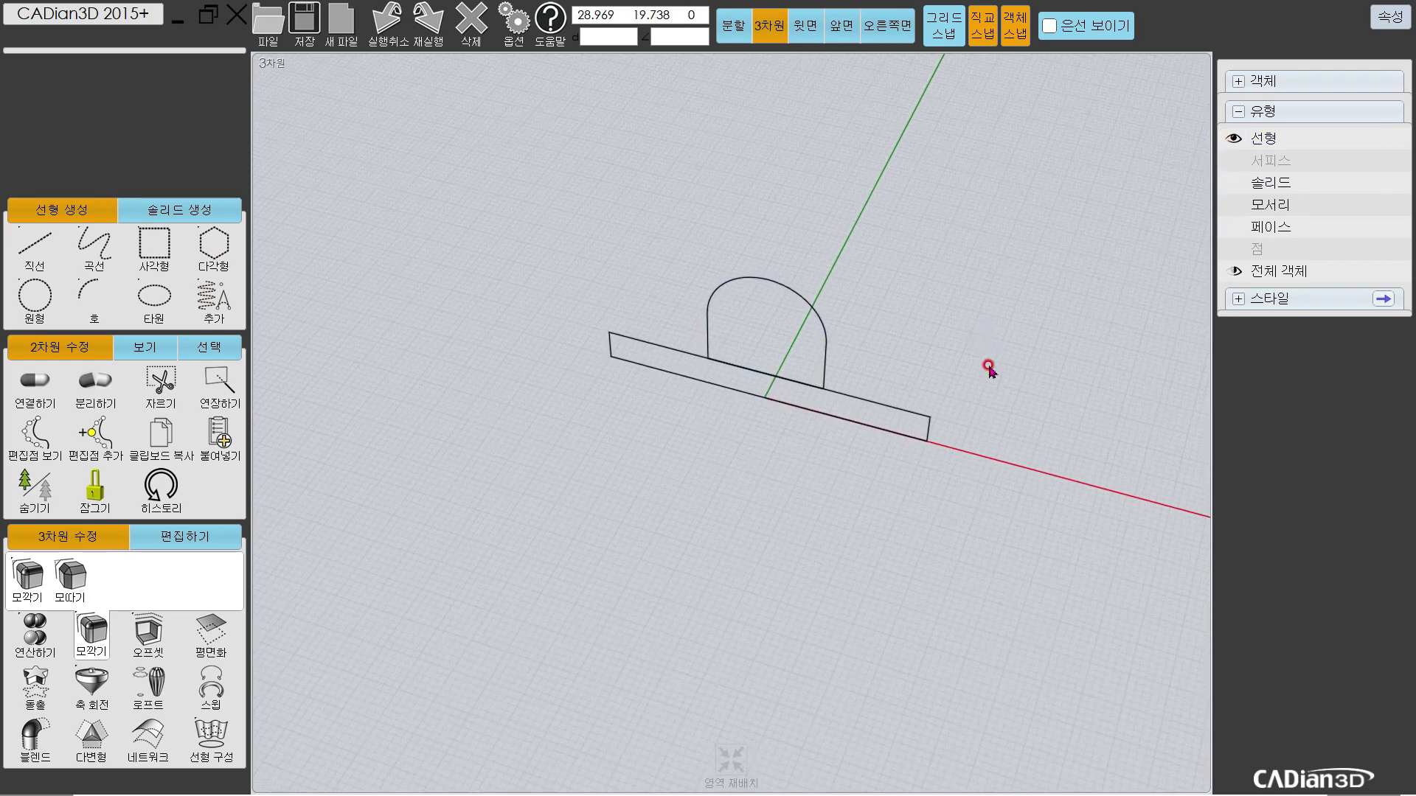
Step: In the front view, hide the 50 × 5 base rectangle curve
left_click(832, 29)
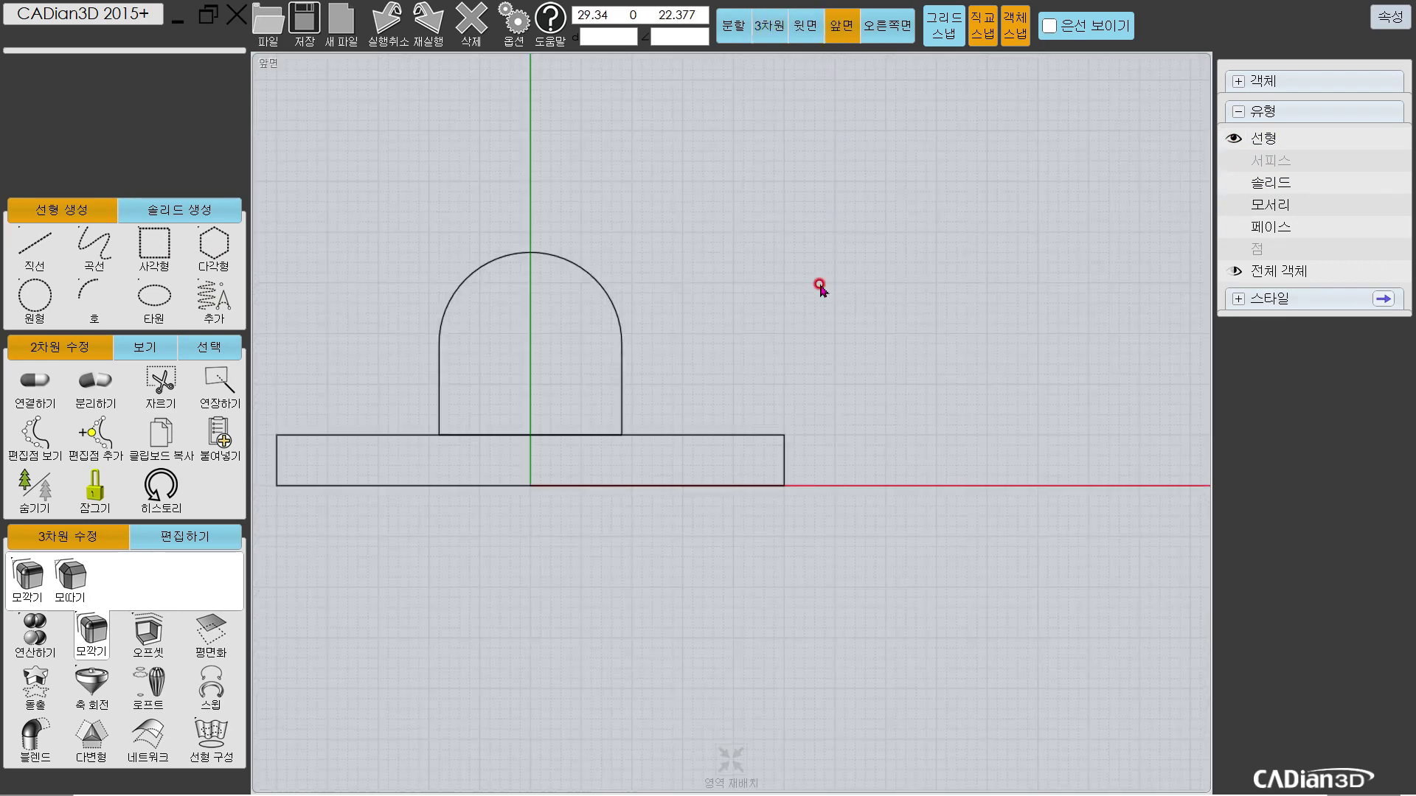
middle_click_drag(723, 331, 800, 322)
scroll(760, 335, "up", 1)
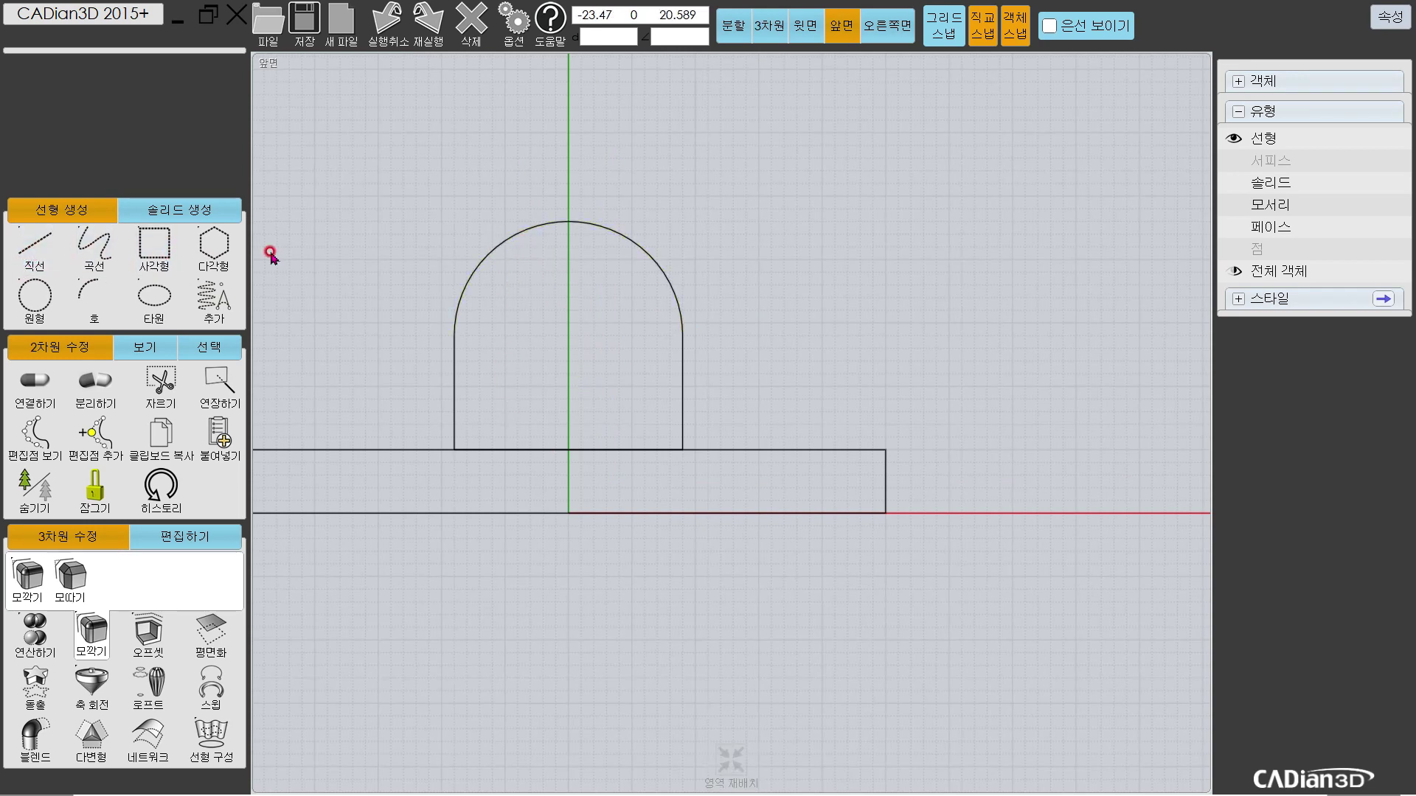
scroll(728, 439, "down", 2)
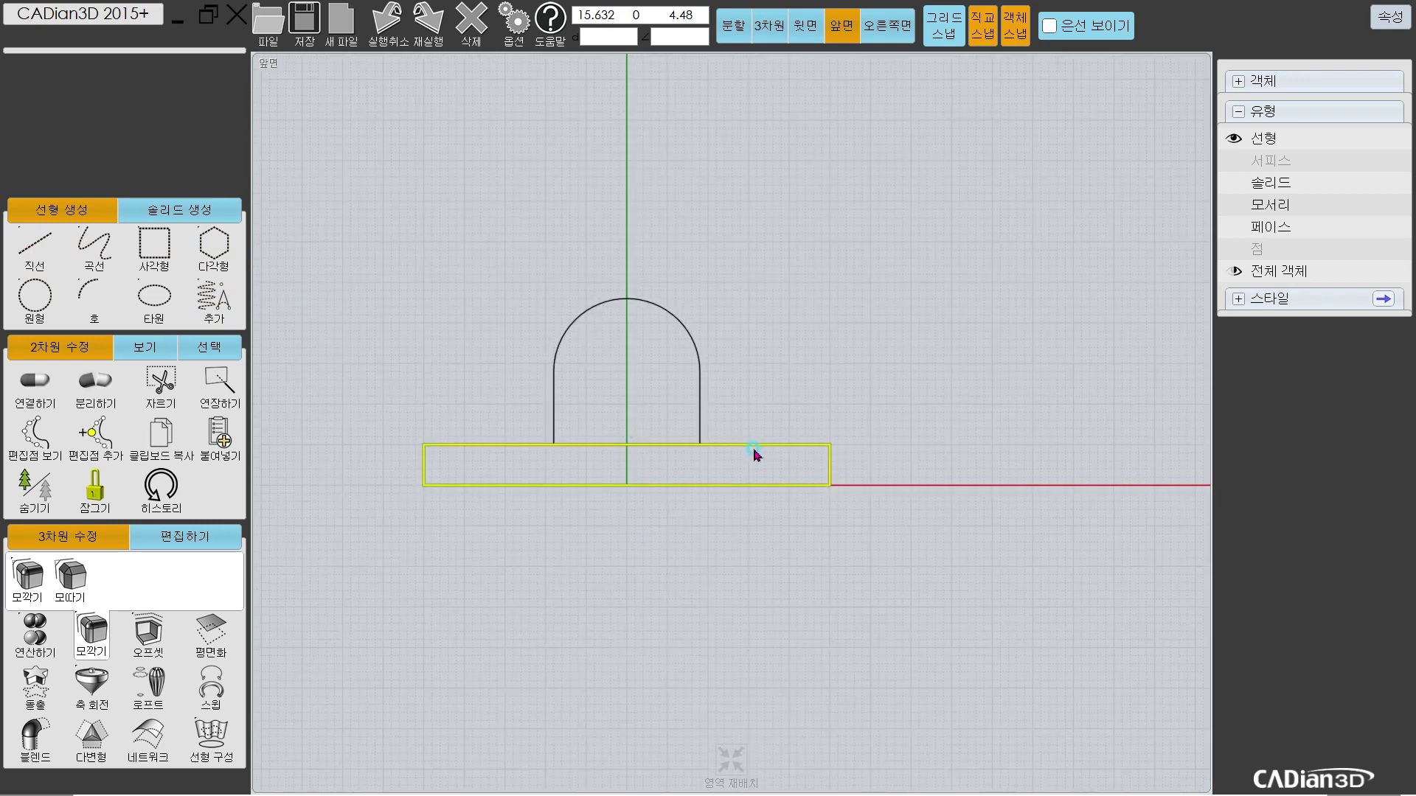
left_click(741, 444)
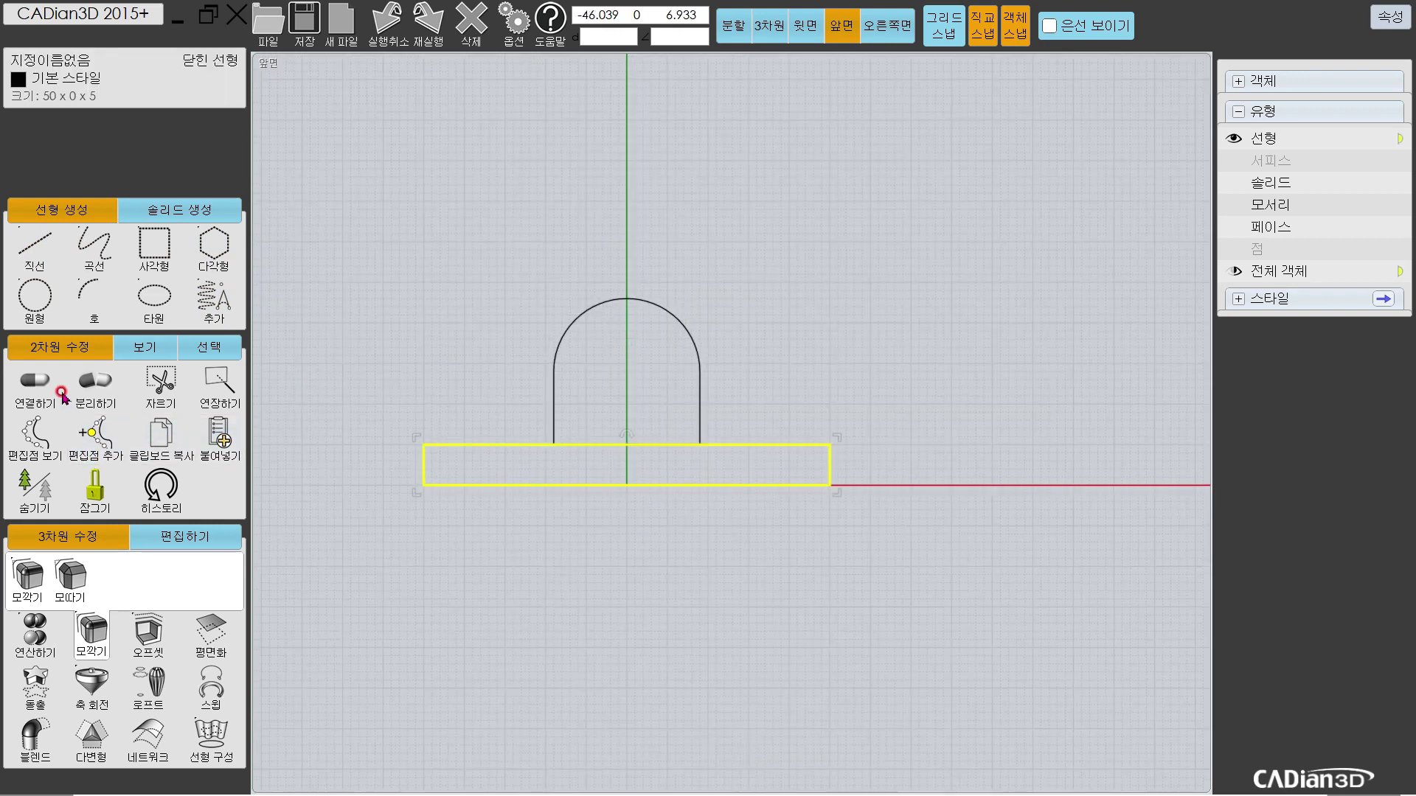
left_click(62, 488)
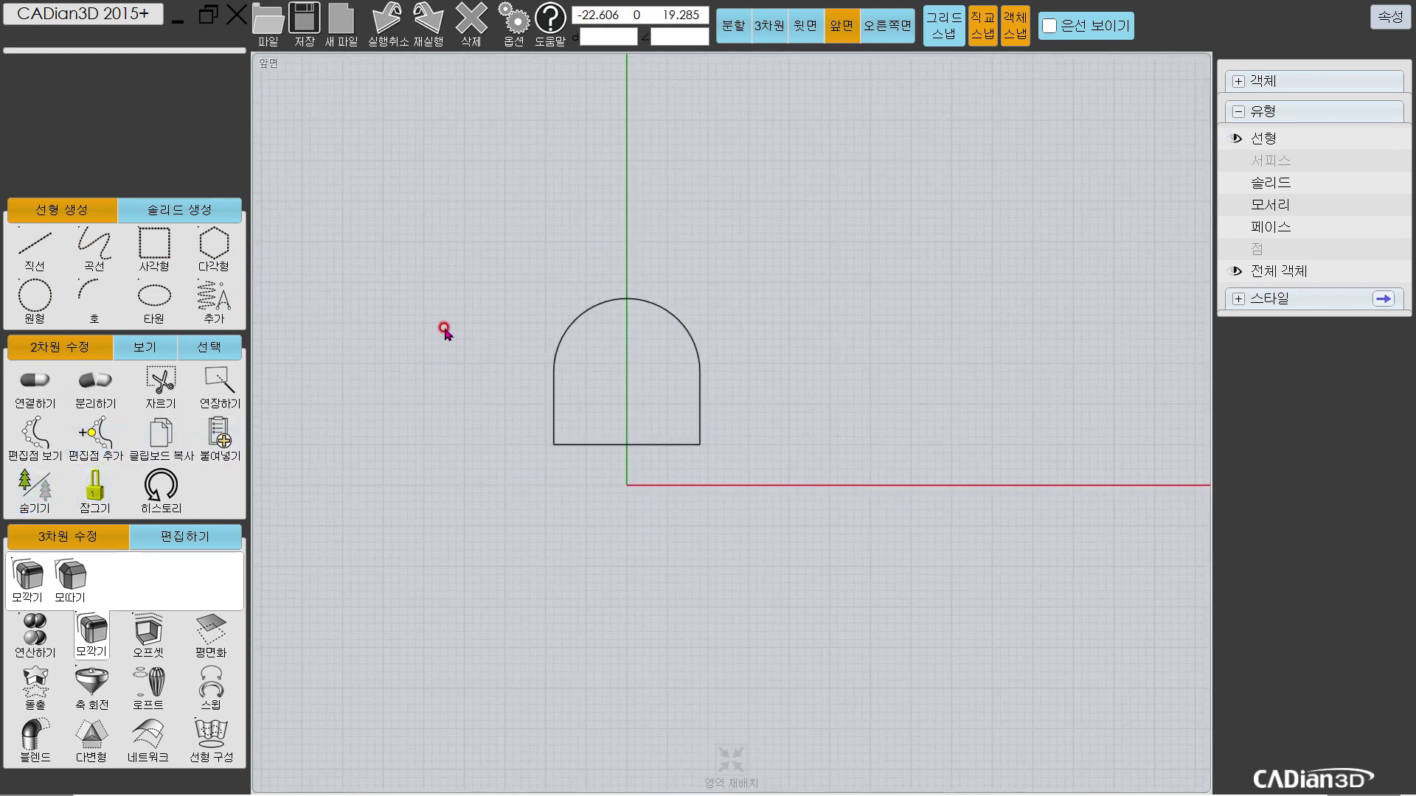
scroll(450, 329, "up", 3)
scroll(739, 457, "down", 2)
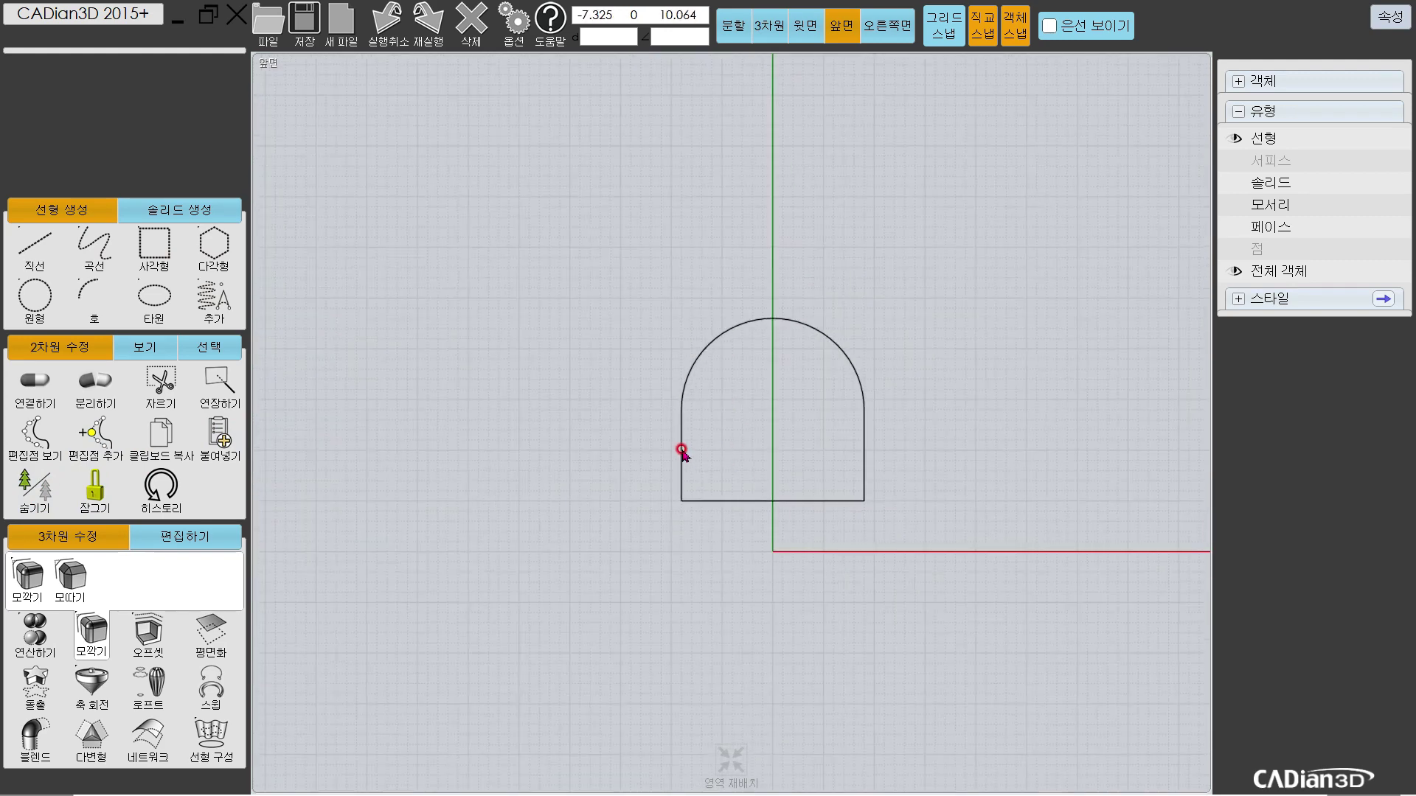
Step: Draw a line from the origin up to the intersection point on the axis
left_click(35, 247)
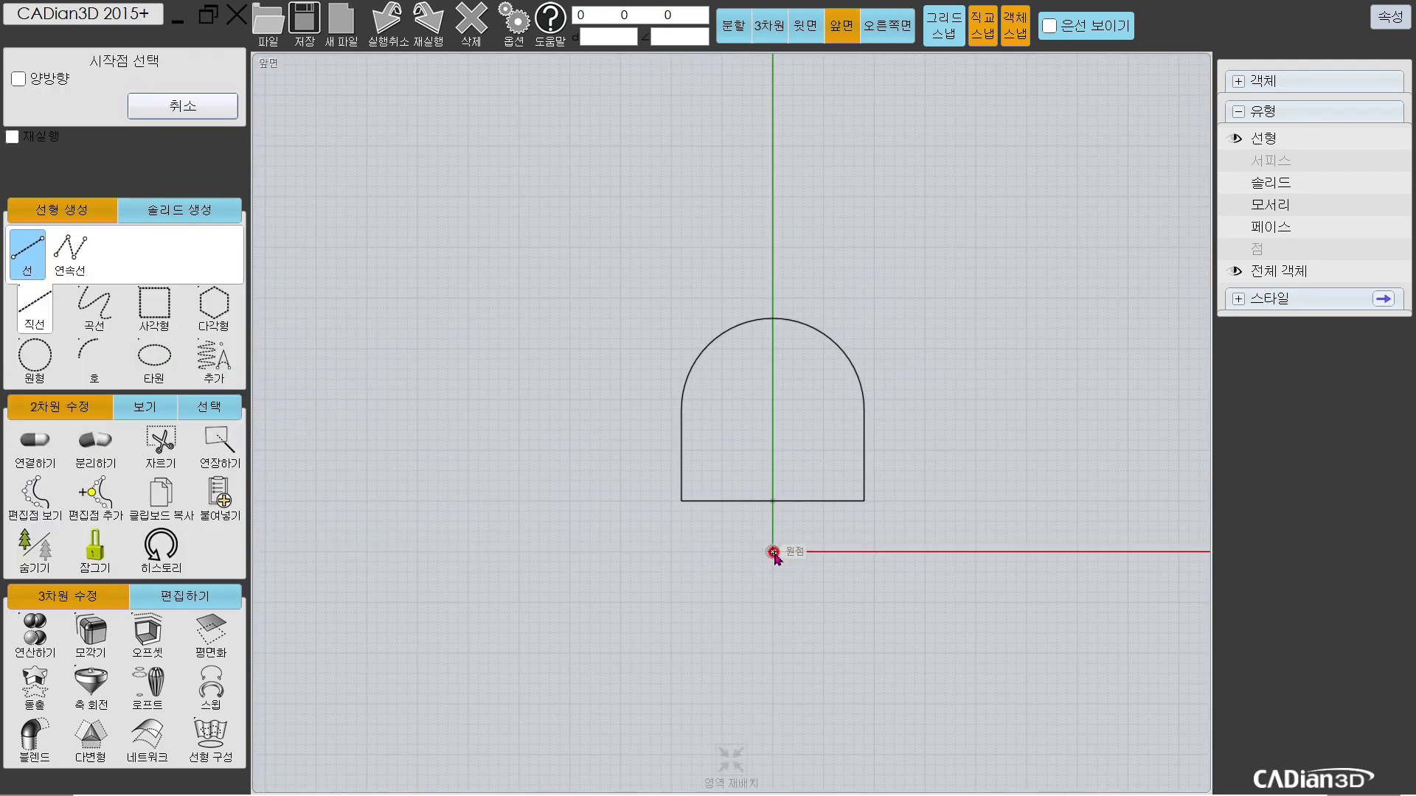
left_click(772, 552)
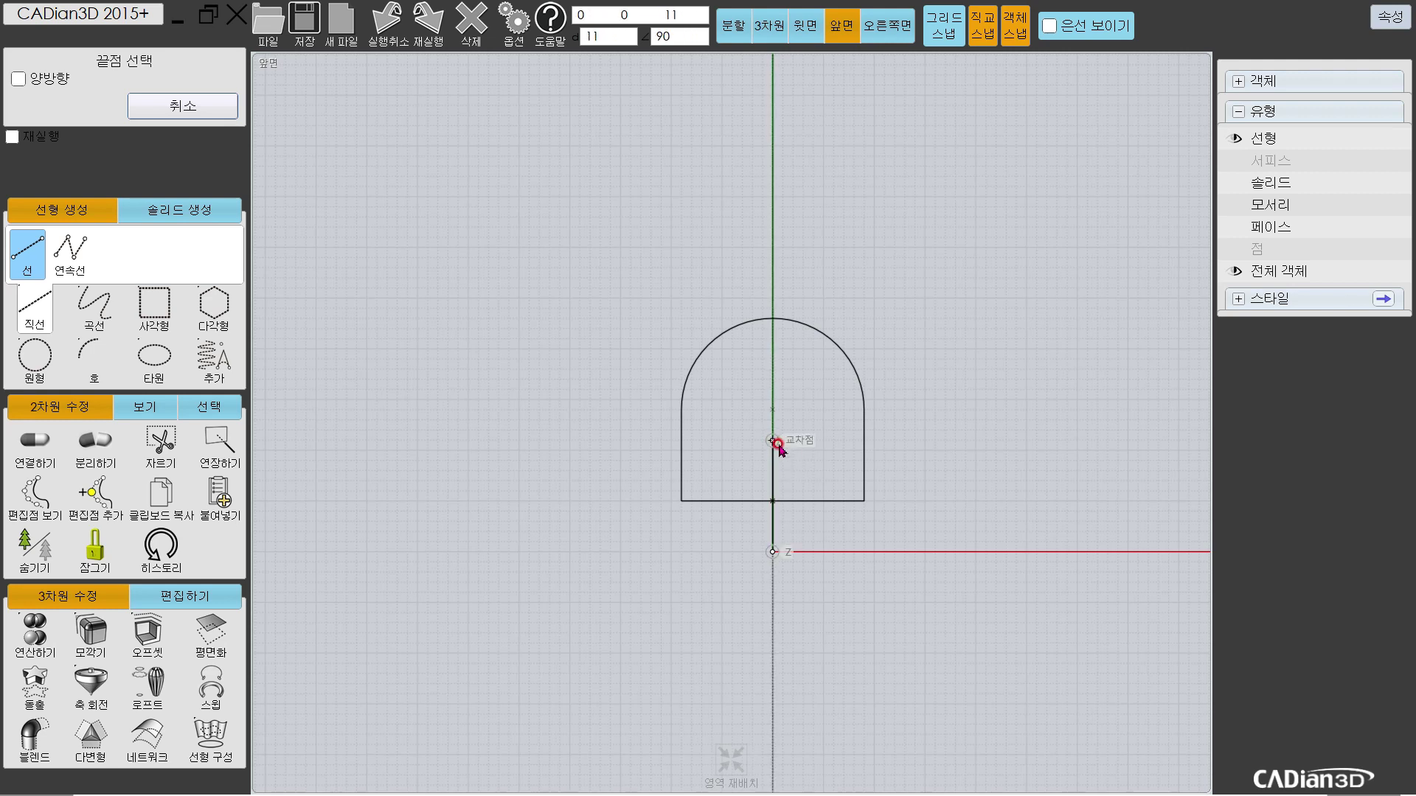
left_click(780, 450)
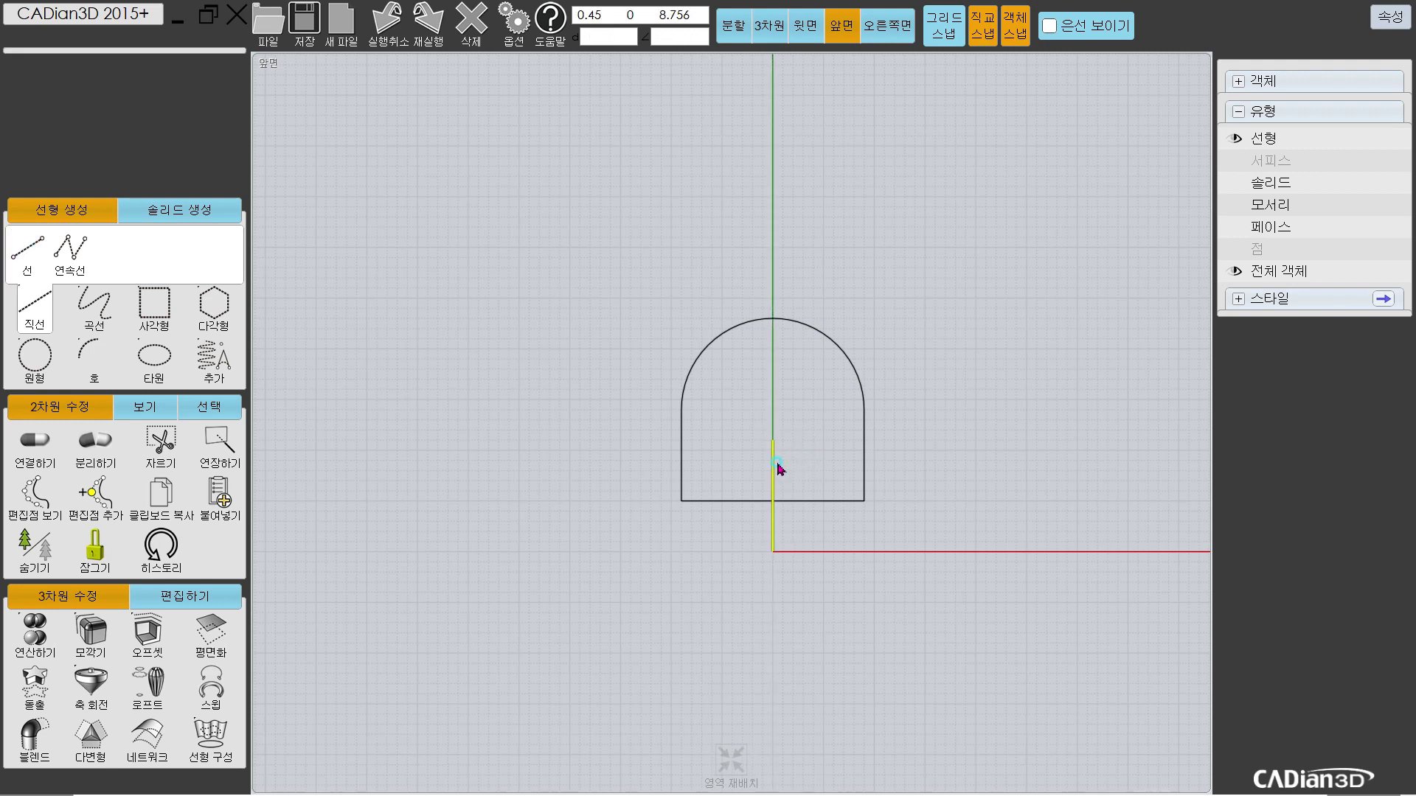
key("alt+Tab")
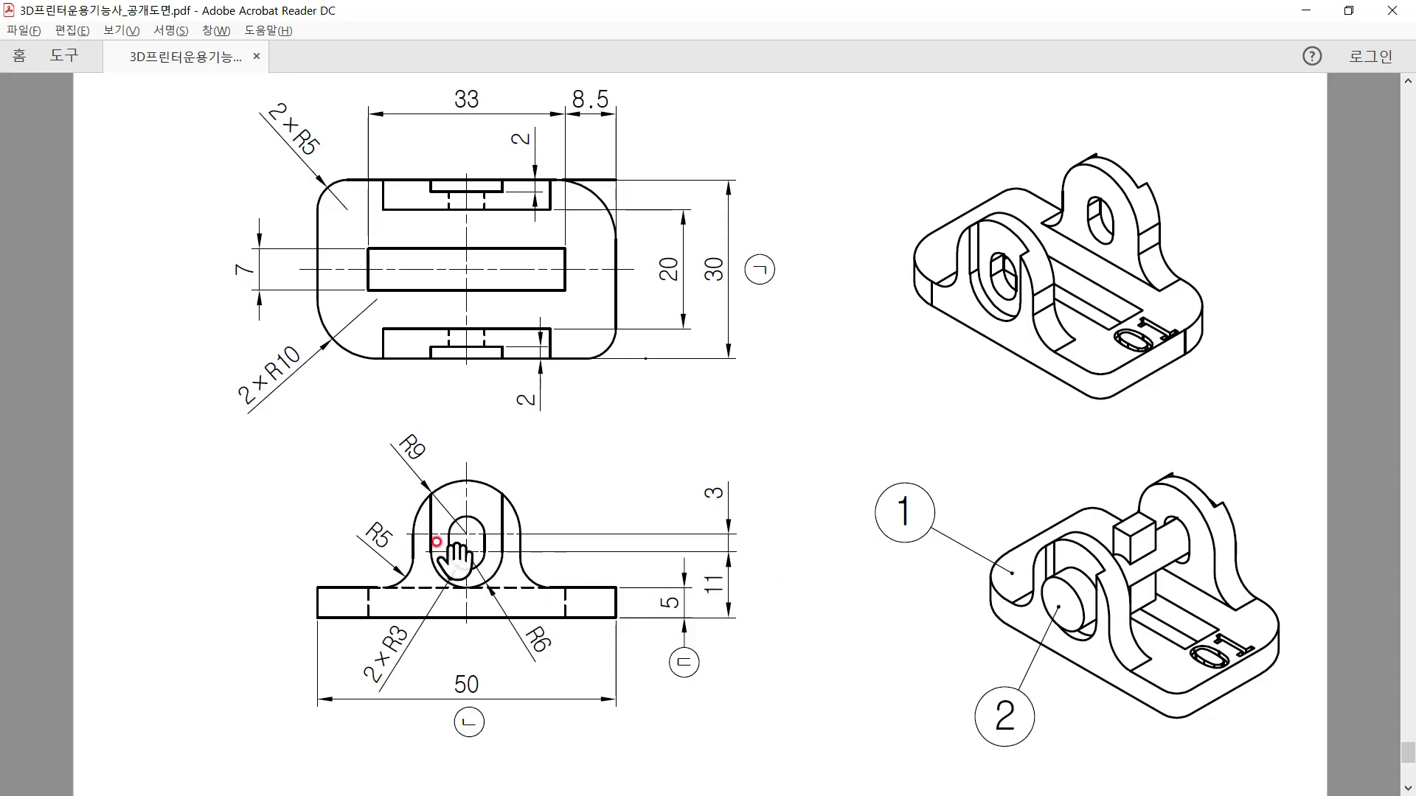
key("alt+Tab")
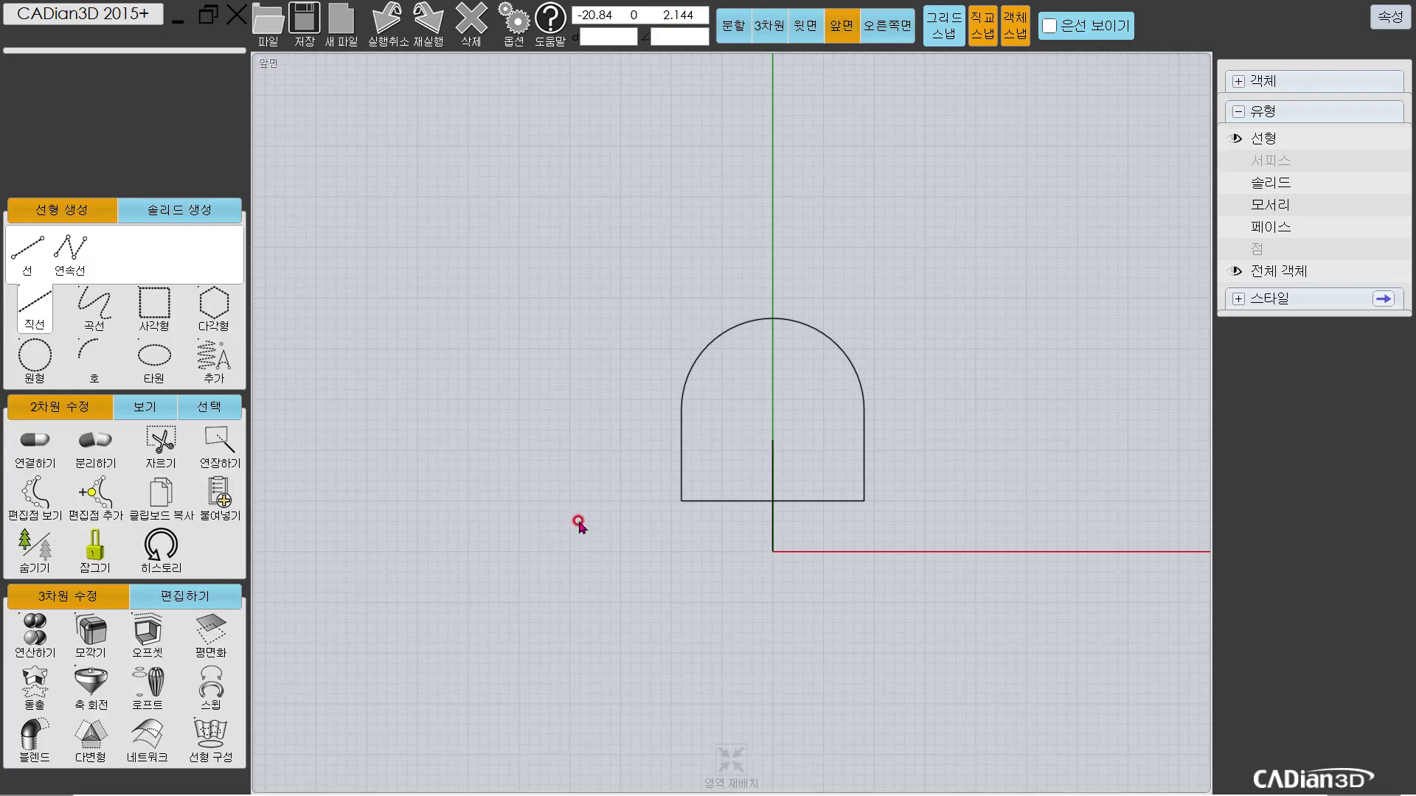
Step: Draw a 양방향 horizontal line across the profile through the vertical axis
left_click(27, 251)
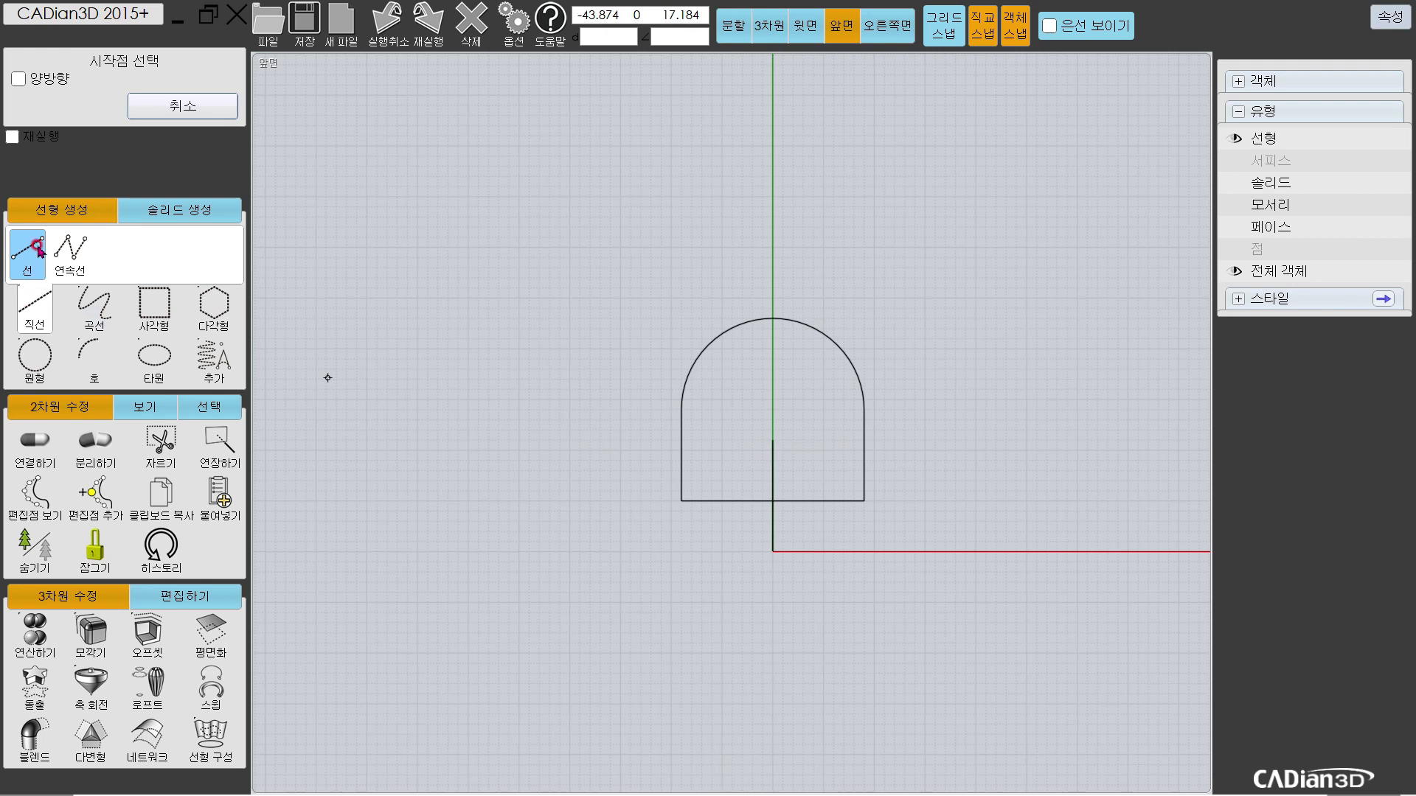
left_click(24, 82)
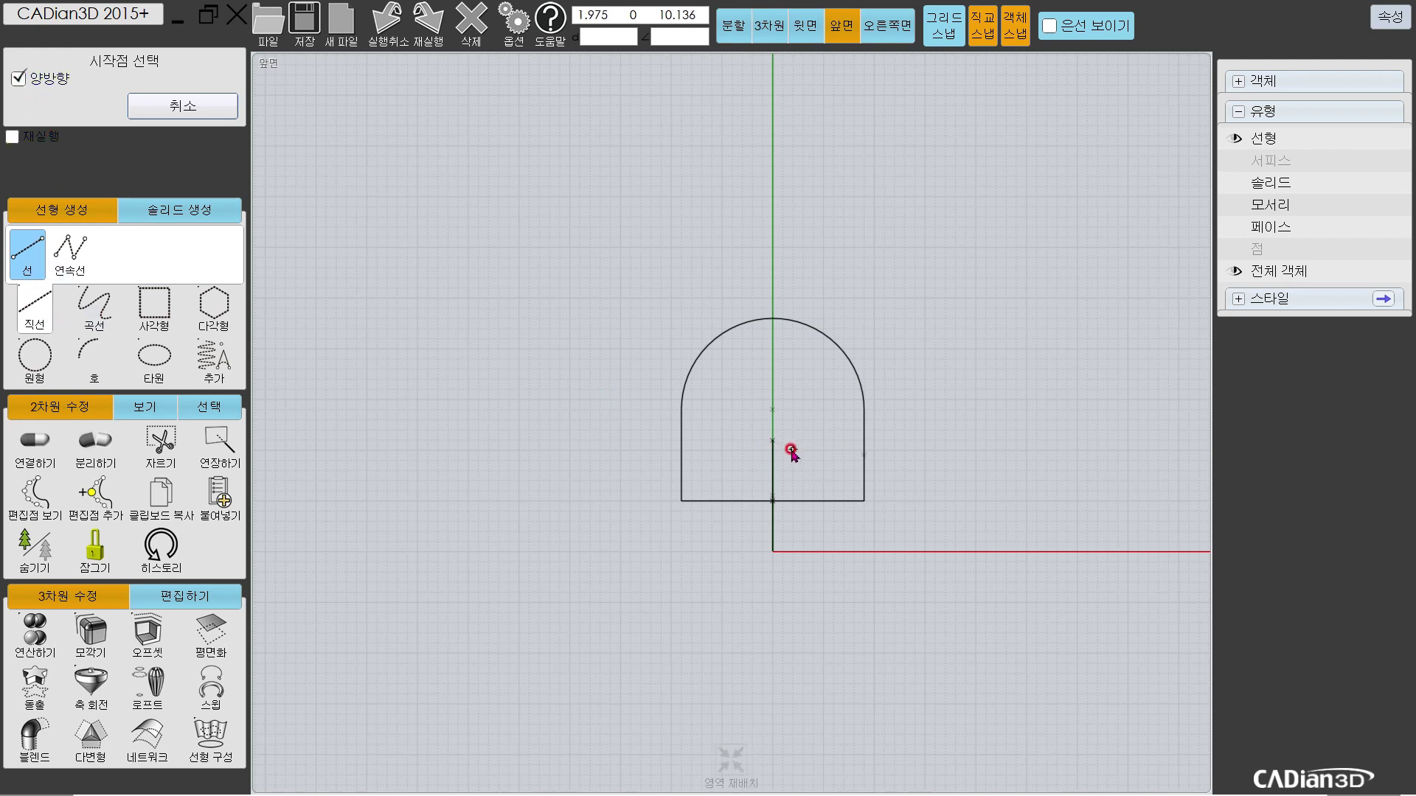
left_click(772, 441)
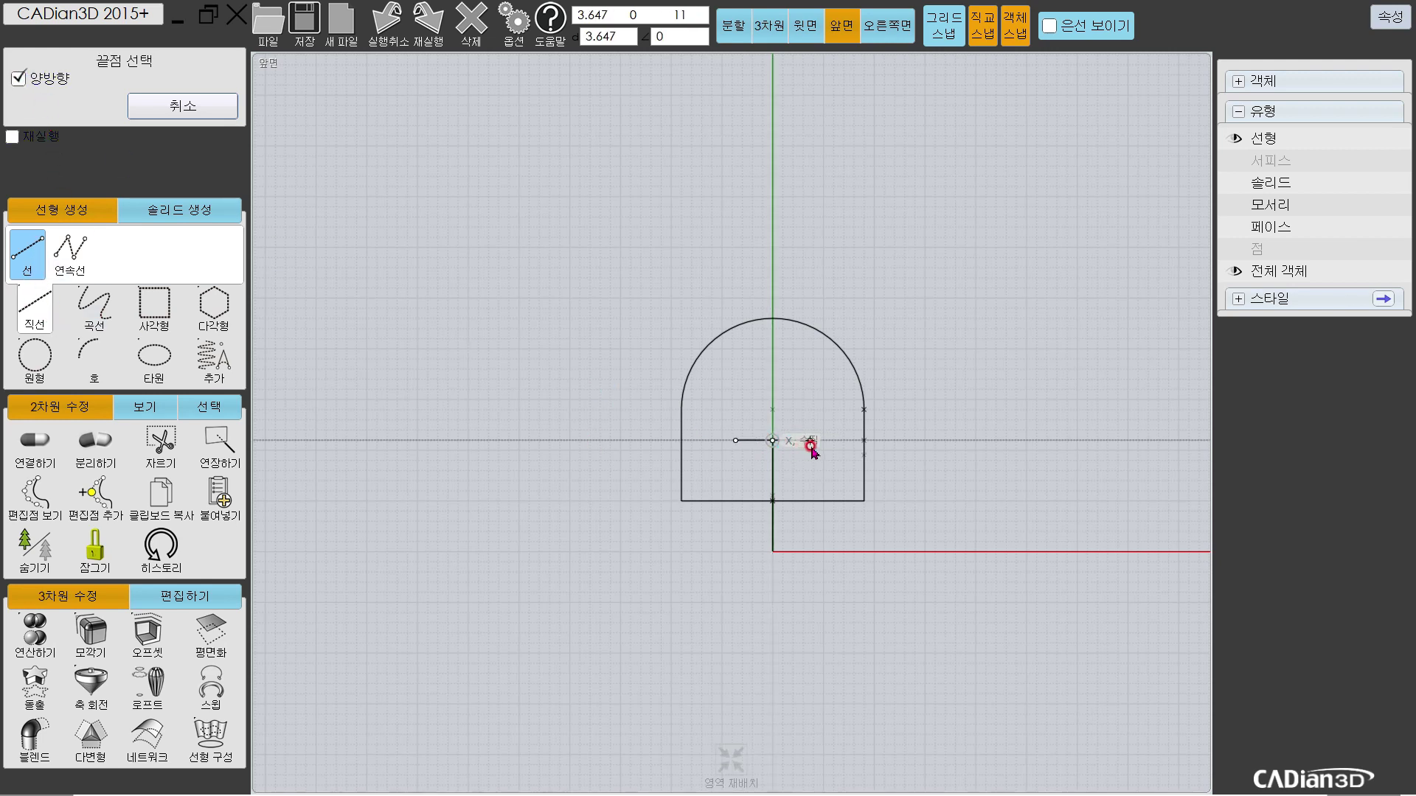
left_click(847, 441)
scroll(816, 449, "up", 4)
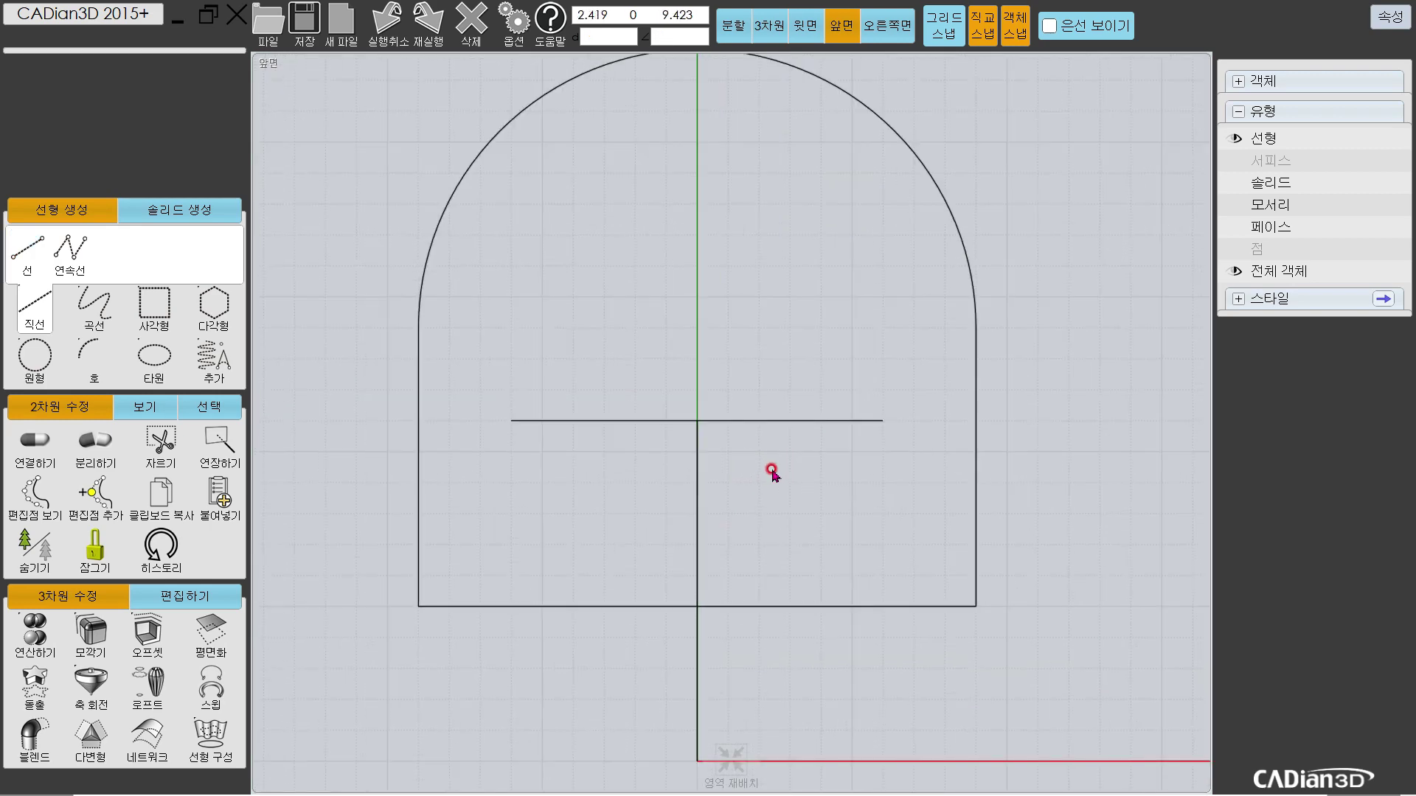
scroll(763, 466, "down", 5)
Step: Draw vertical lines from both ends of the horizontal line up to the arch
left_click(27, 251)
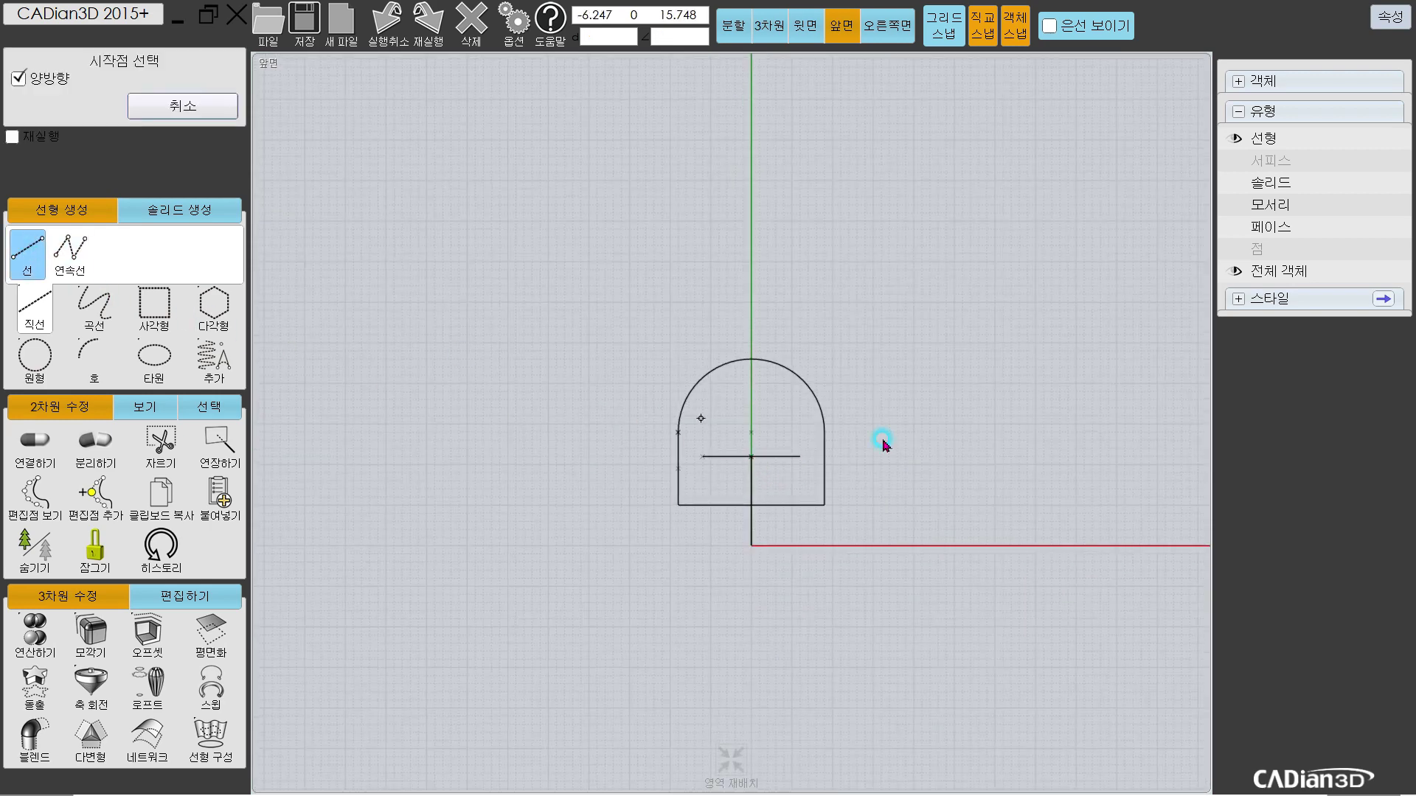
left_click(703, 457)
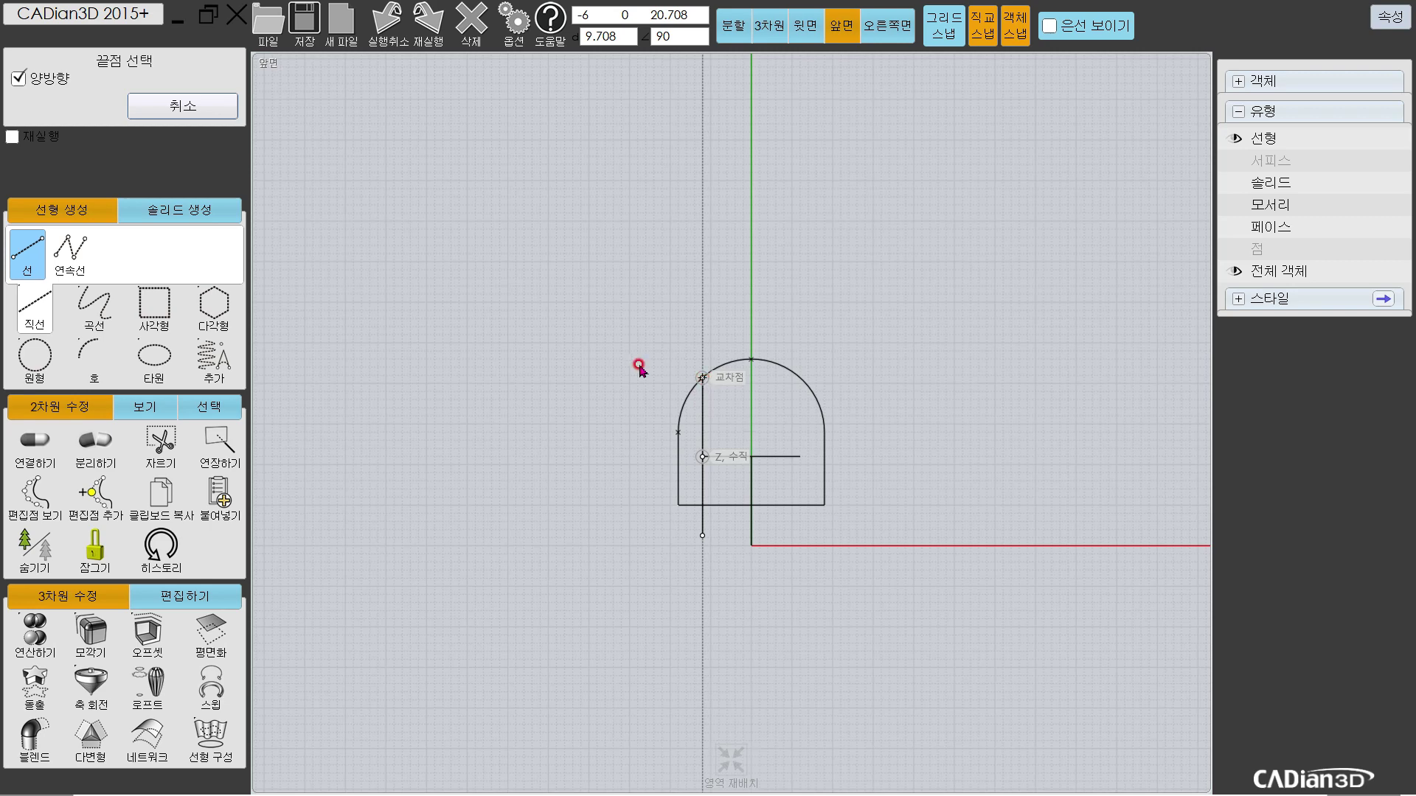
left_click(18, 79)
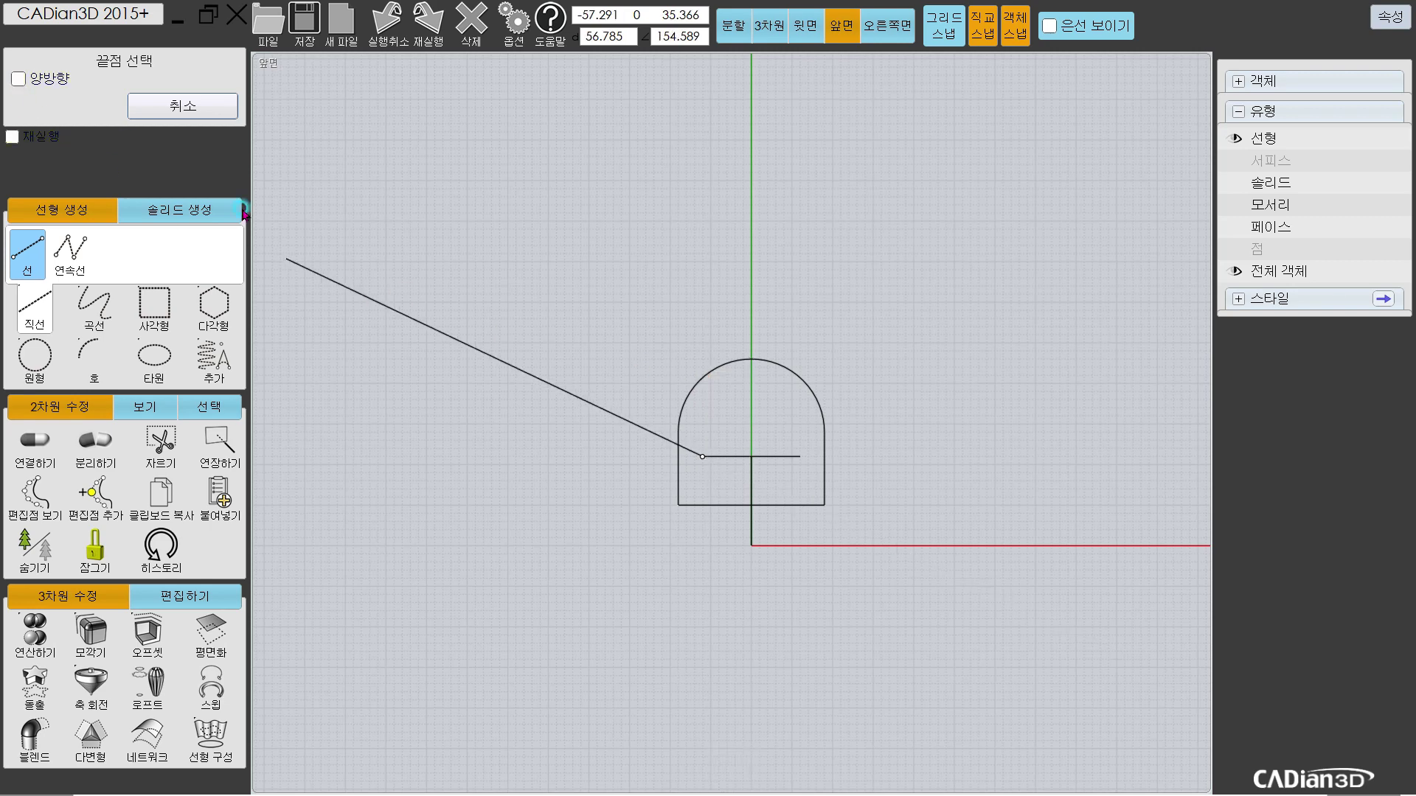
left_click(700, 382)
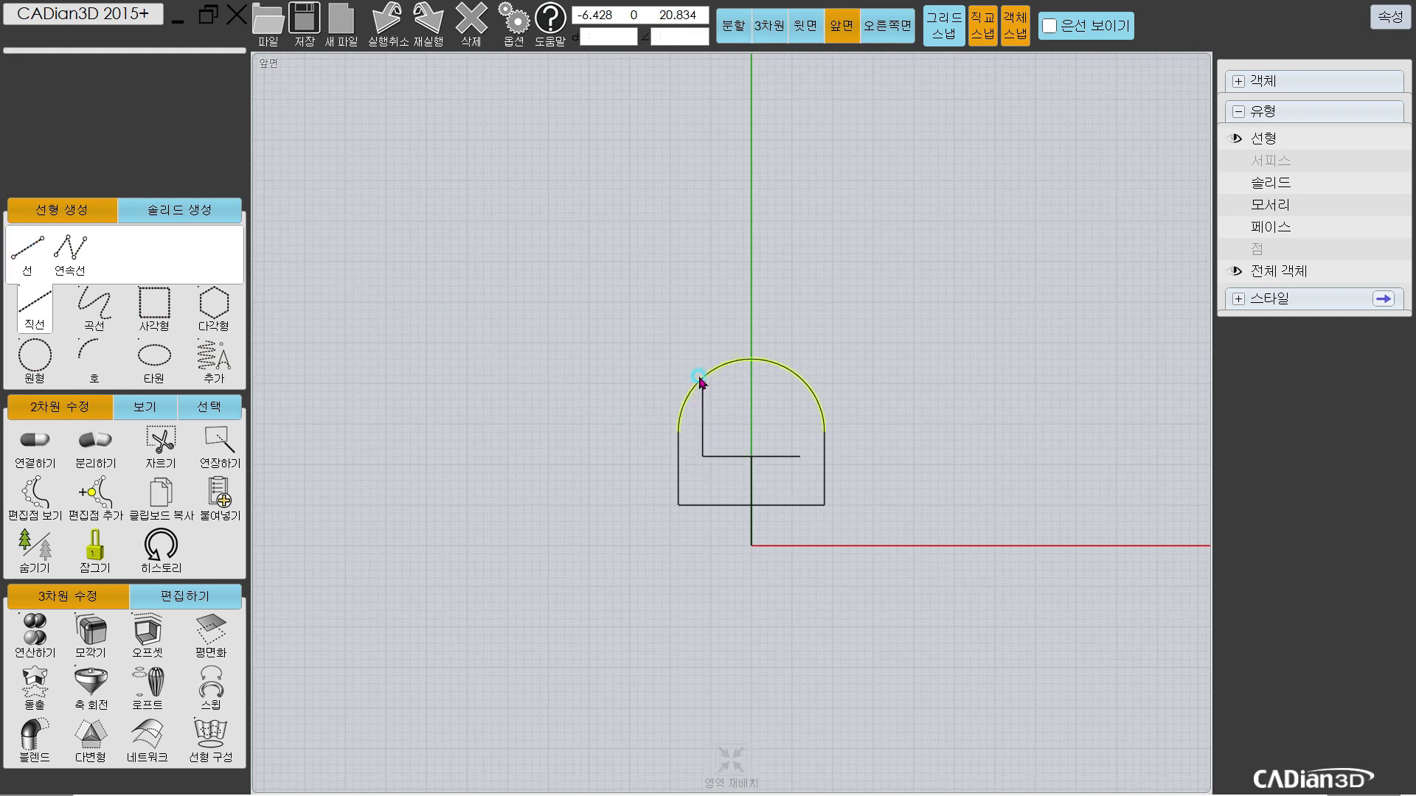
left_click(800, 458)
left_click(800, 378)
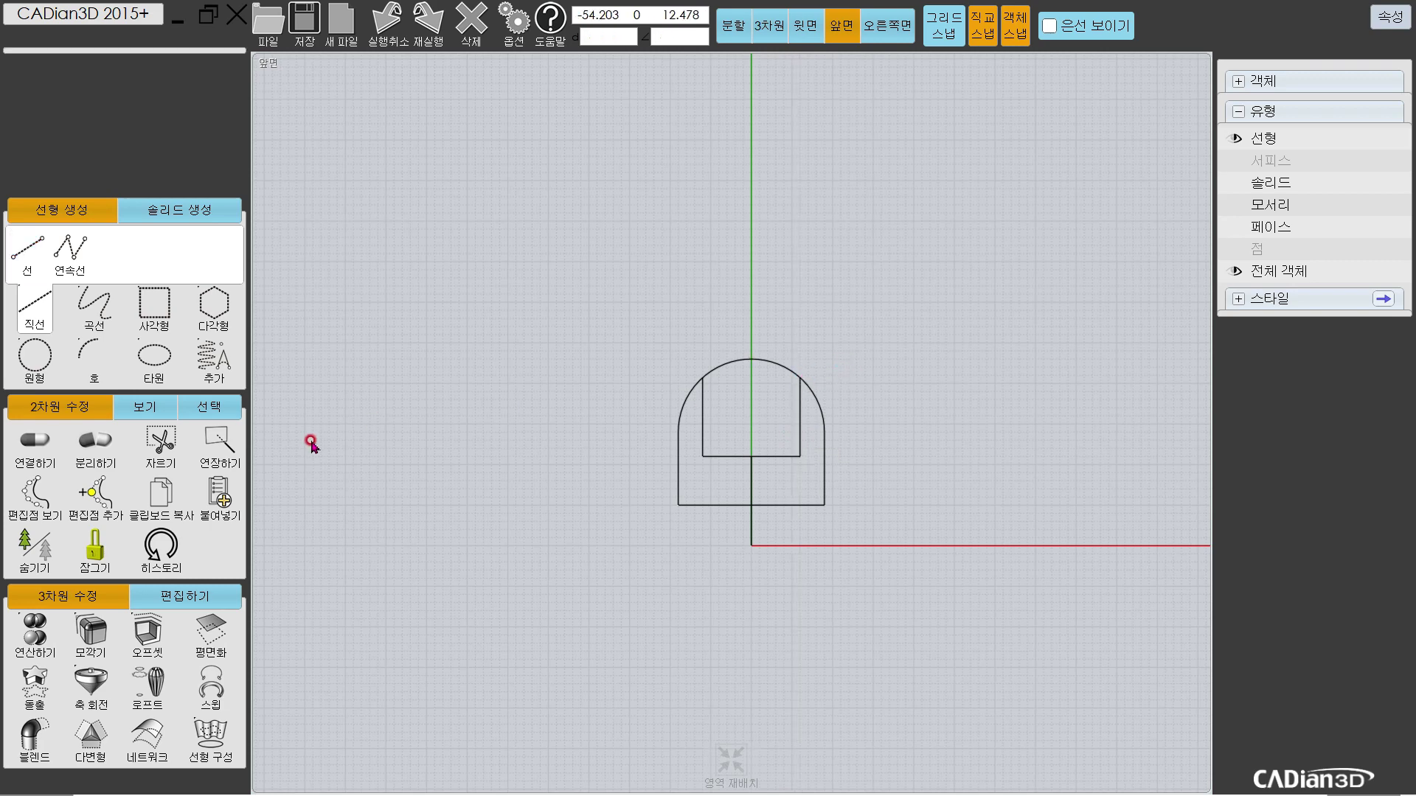
left_click(94, 360)
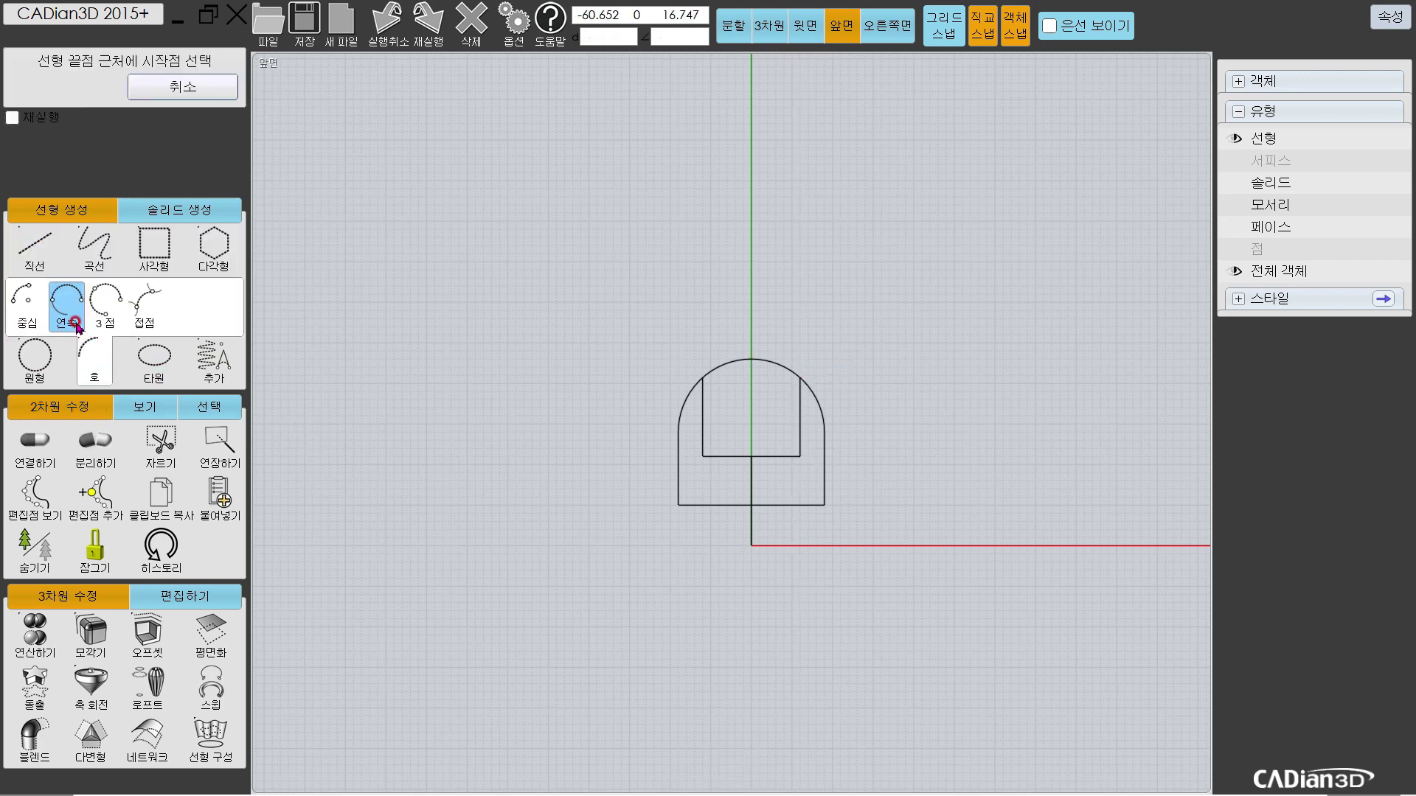
Step: Delete the horizontal line and join the verticals' bottoms with a 연속 arc into a U
key("Escape")
left_click(730, 457)
key("Delete")
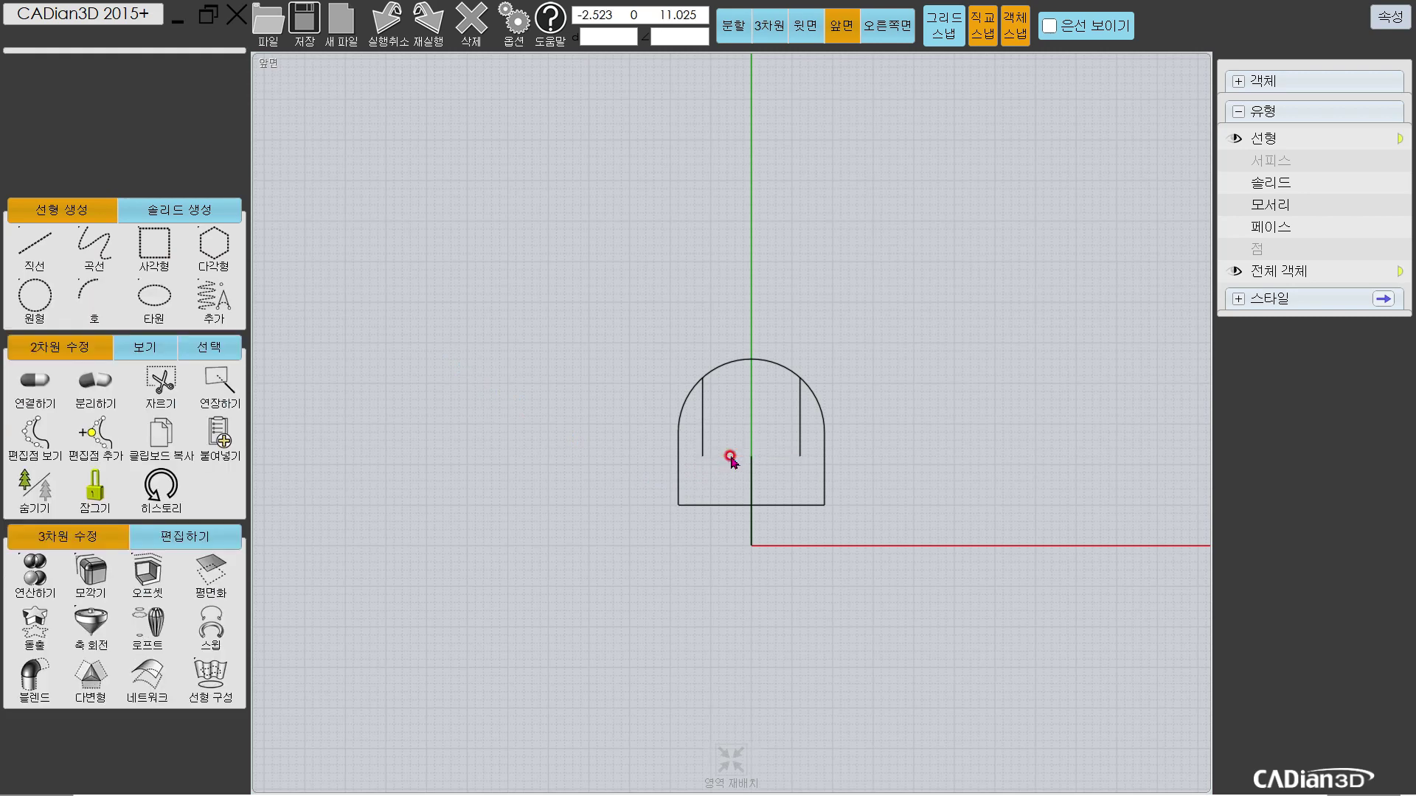
left_click(95, 303)
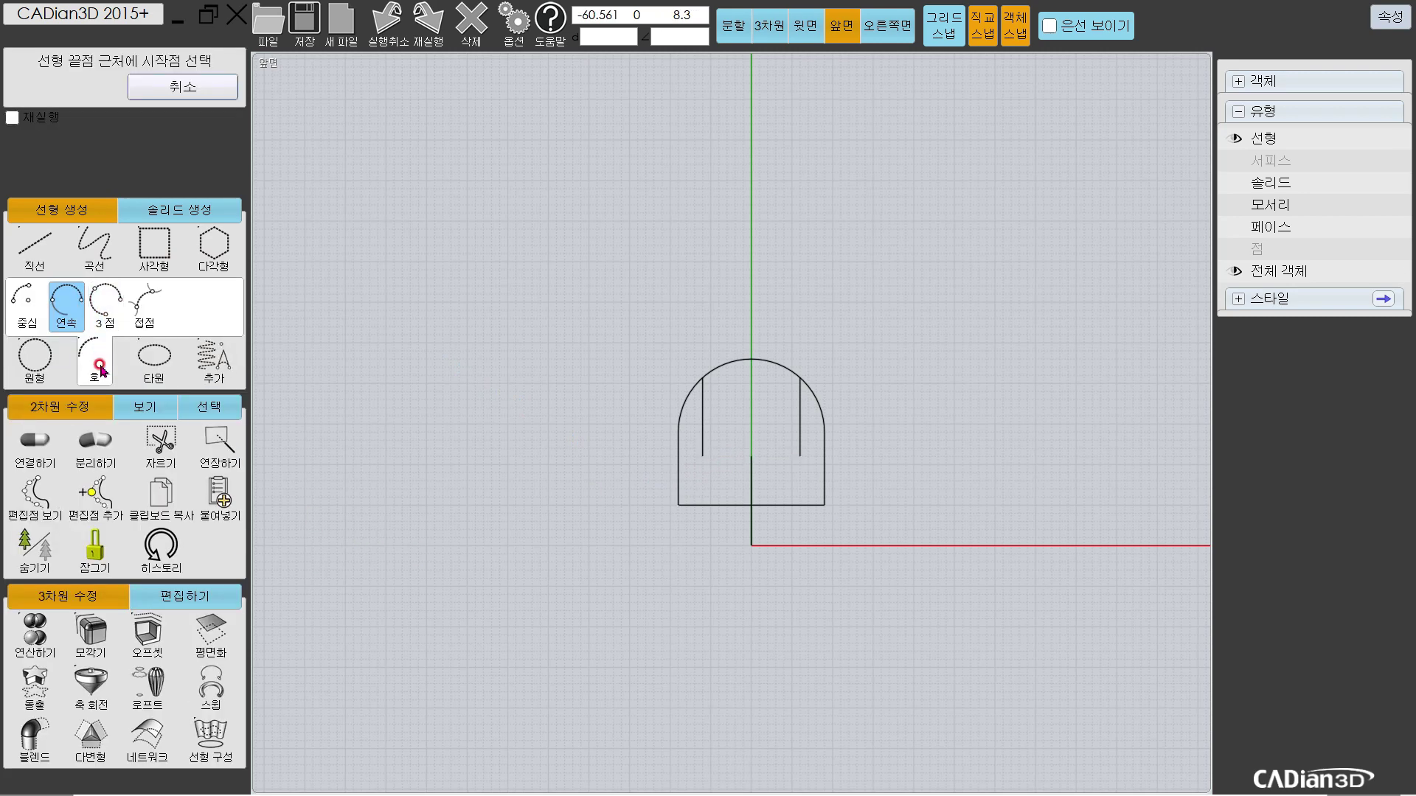
left_click(708, 459)
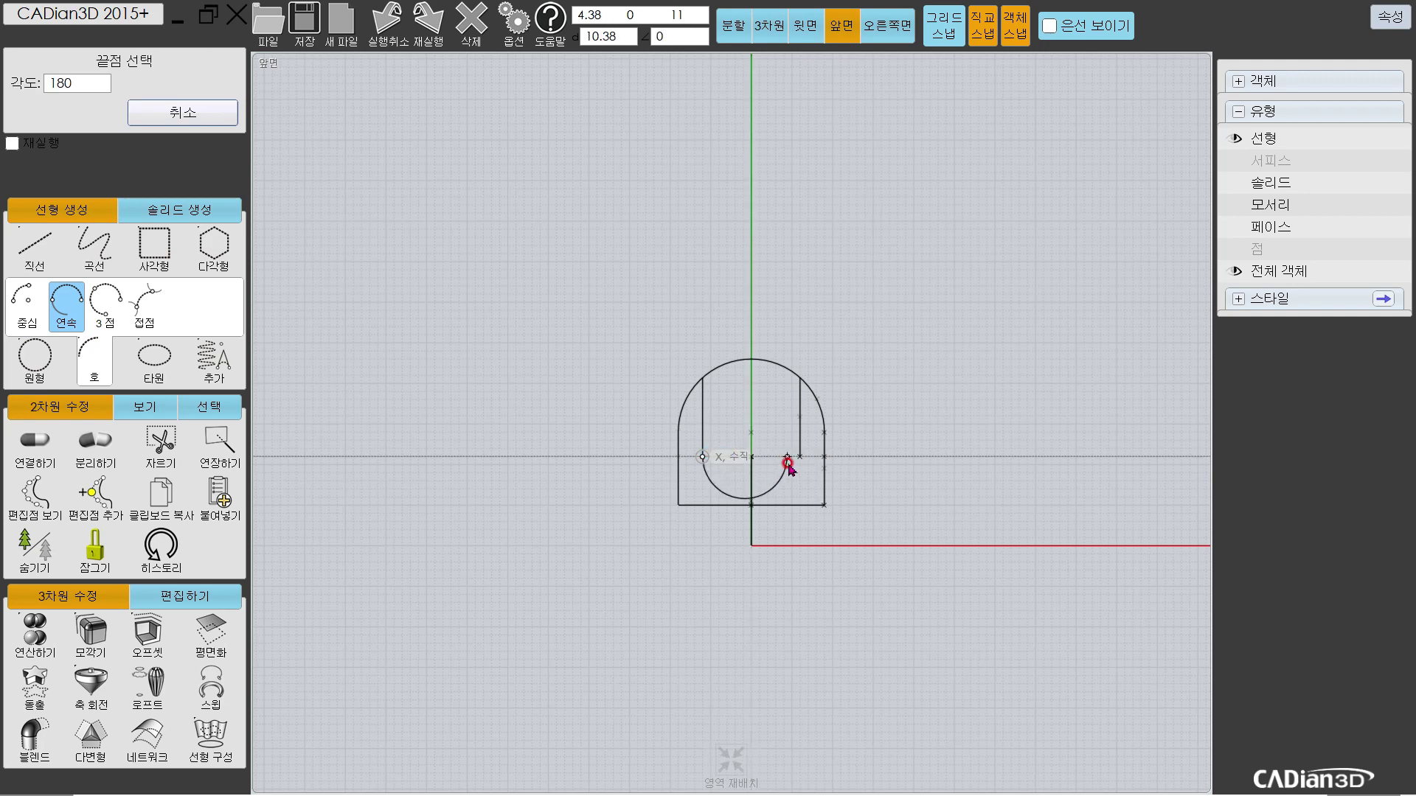
left_click(800, 457)
scroll(755, 568, "up", 3)
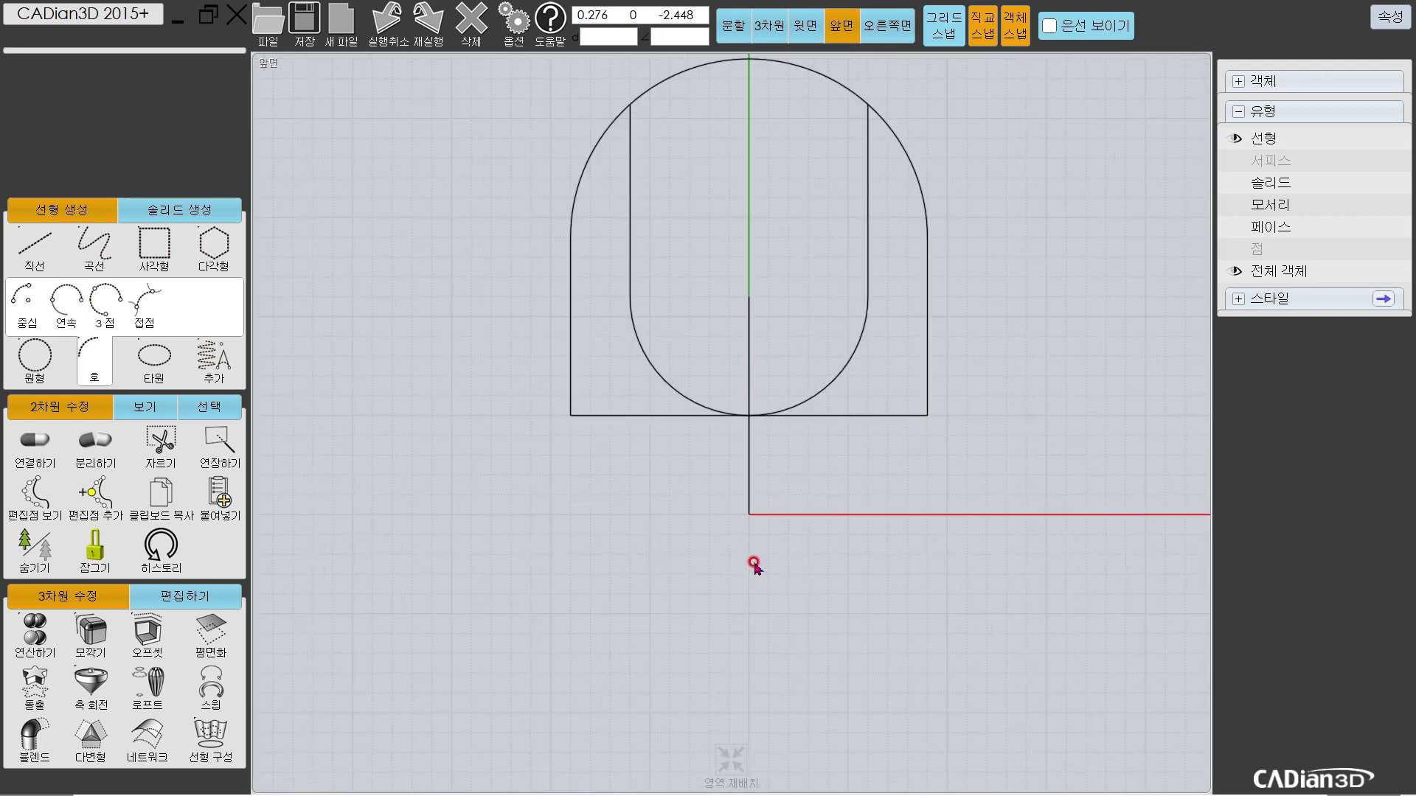
scroll(701, 553, "down", 2)
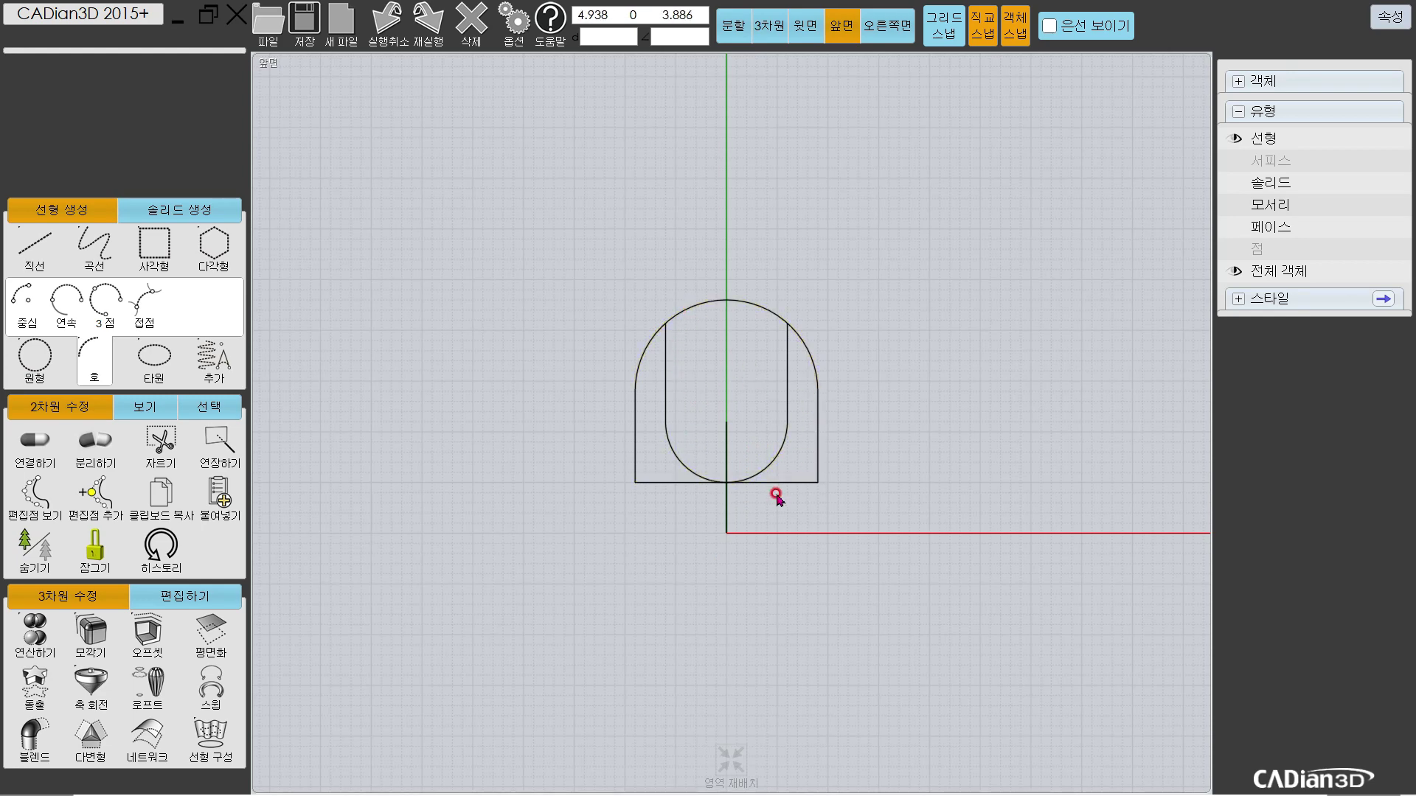
Step: Draw a small lower semicircle with a 중심 arc centred on the axis
key("alt+Tab")
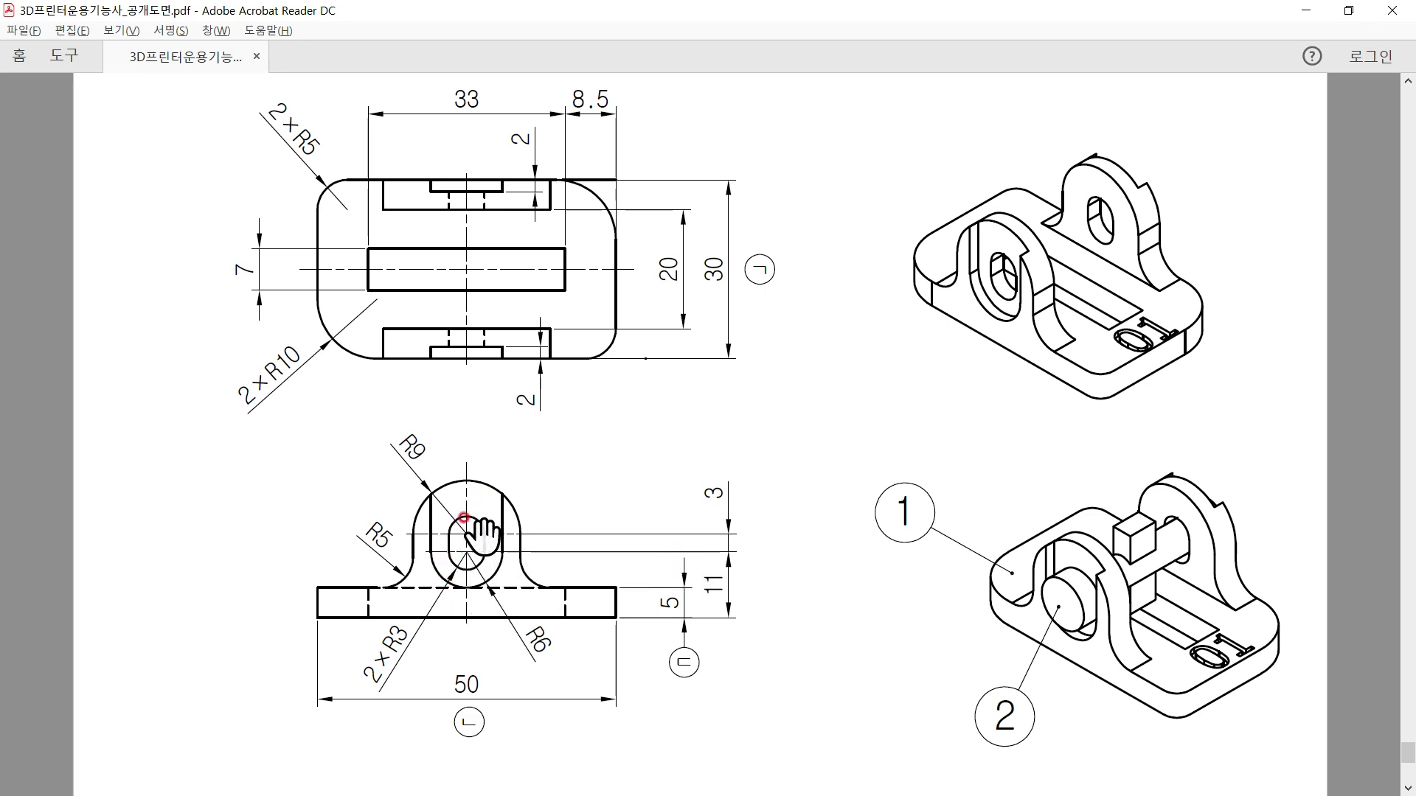
key("alt+Tab")
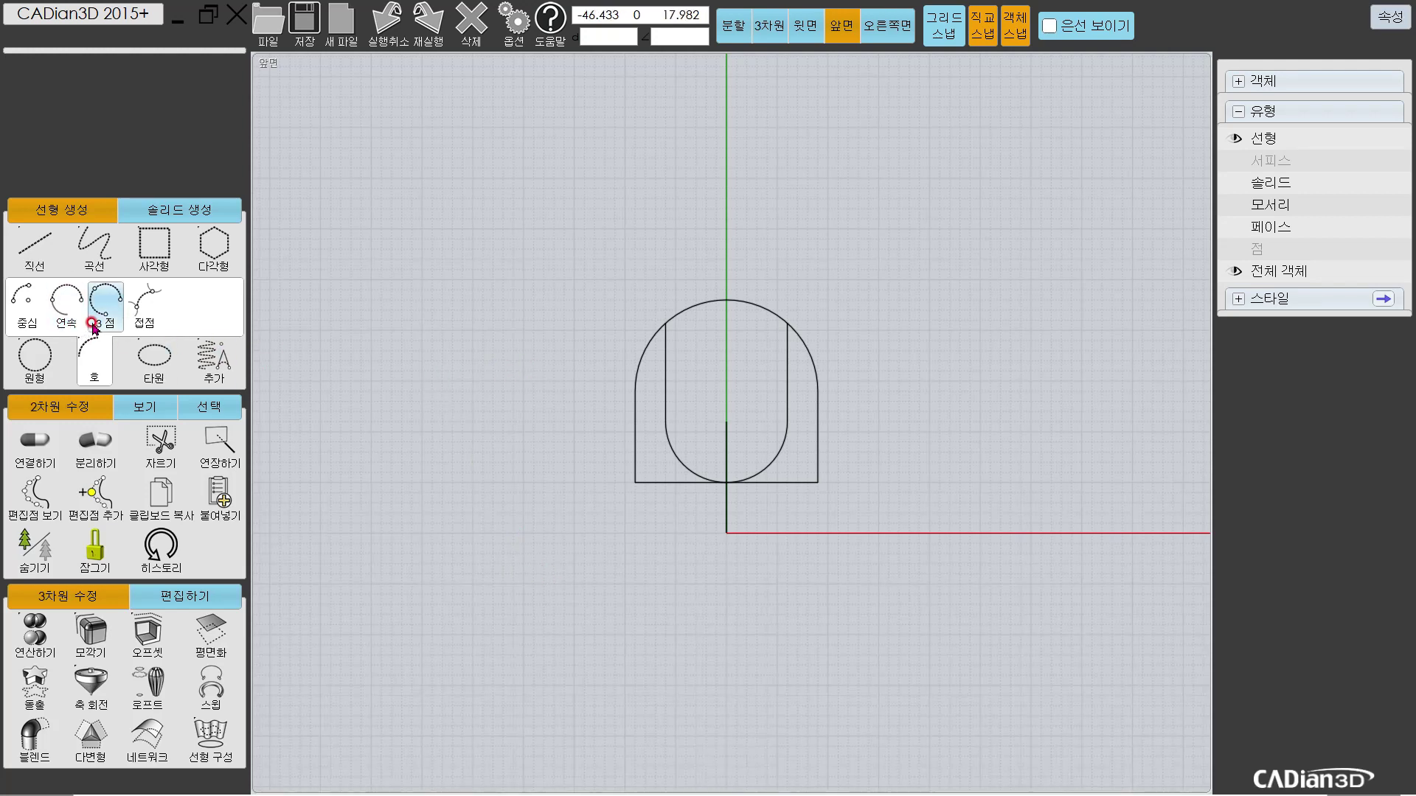
left_click(26, 302)
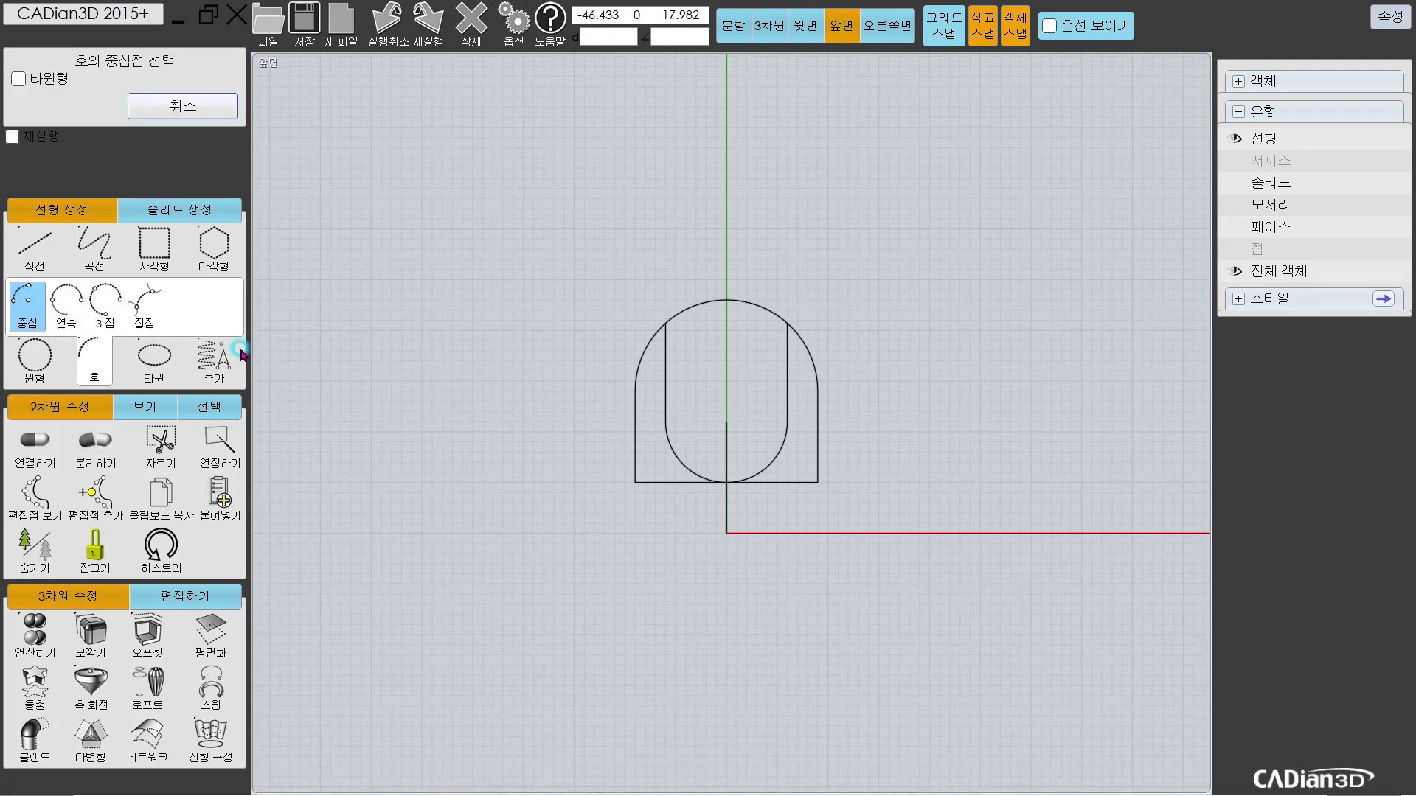
left_click(727, 422)
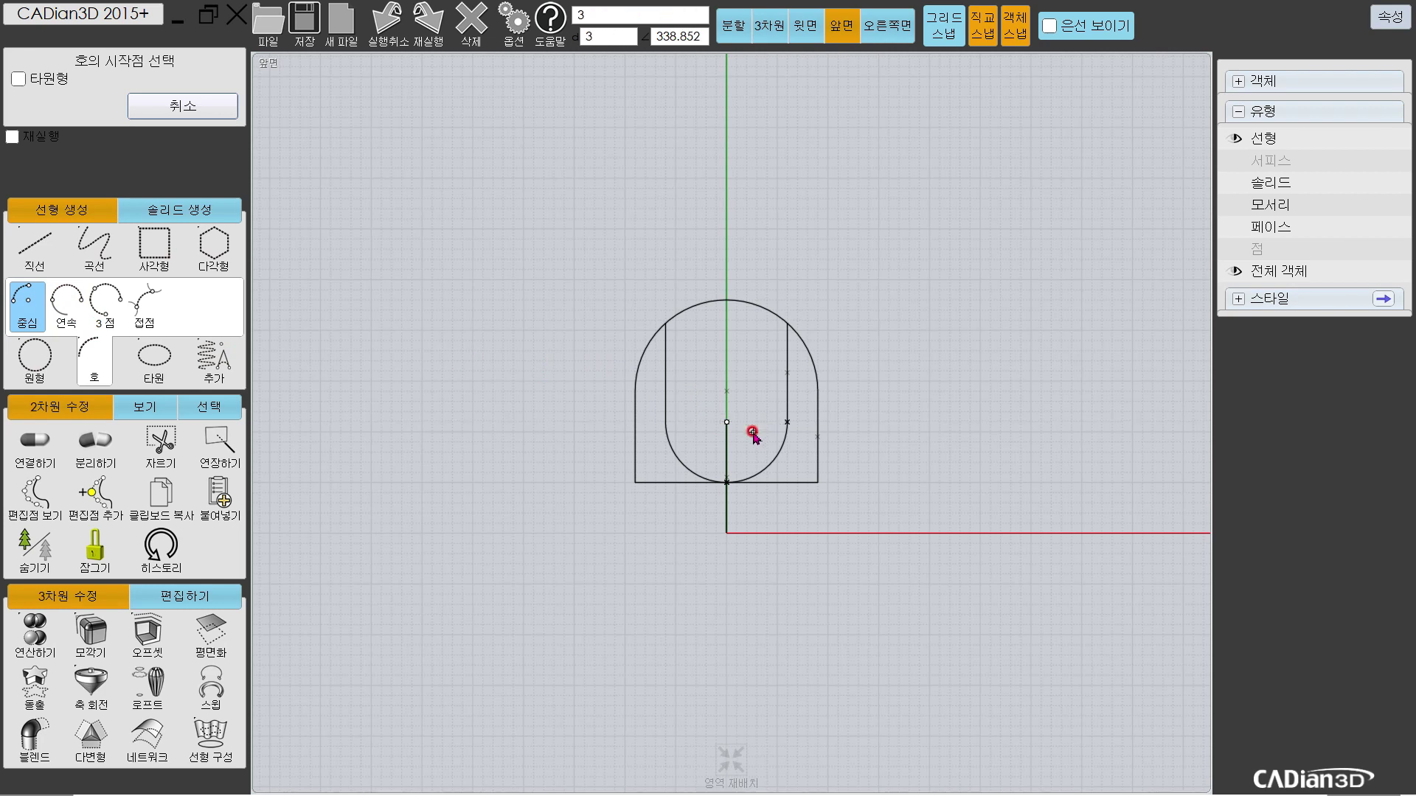
left_click(766, 421)
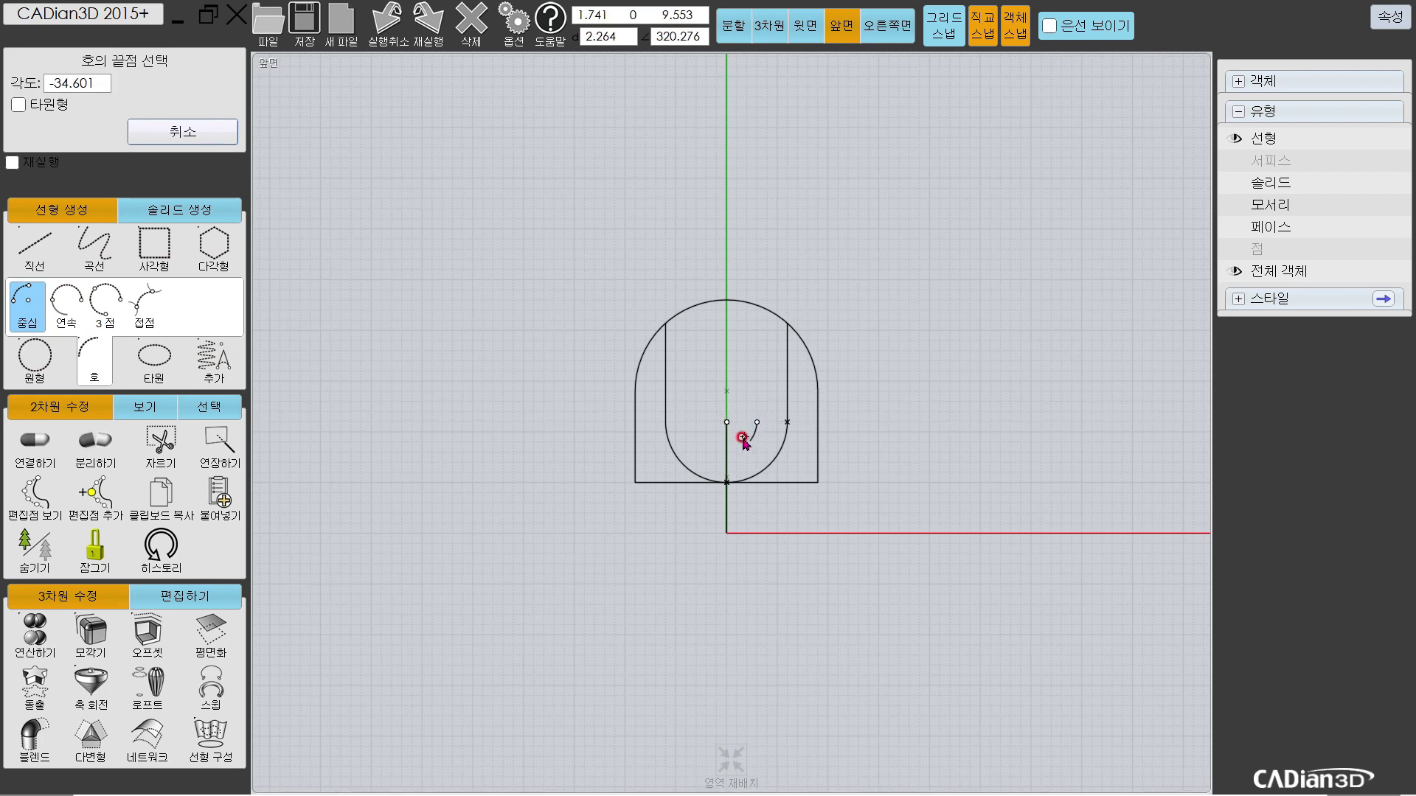
left_click(690, 421)
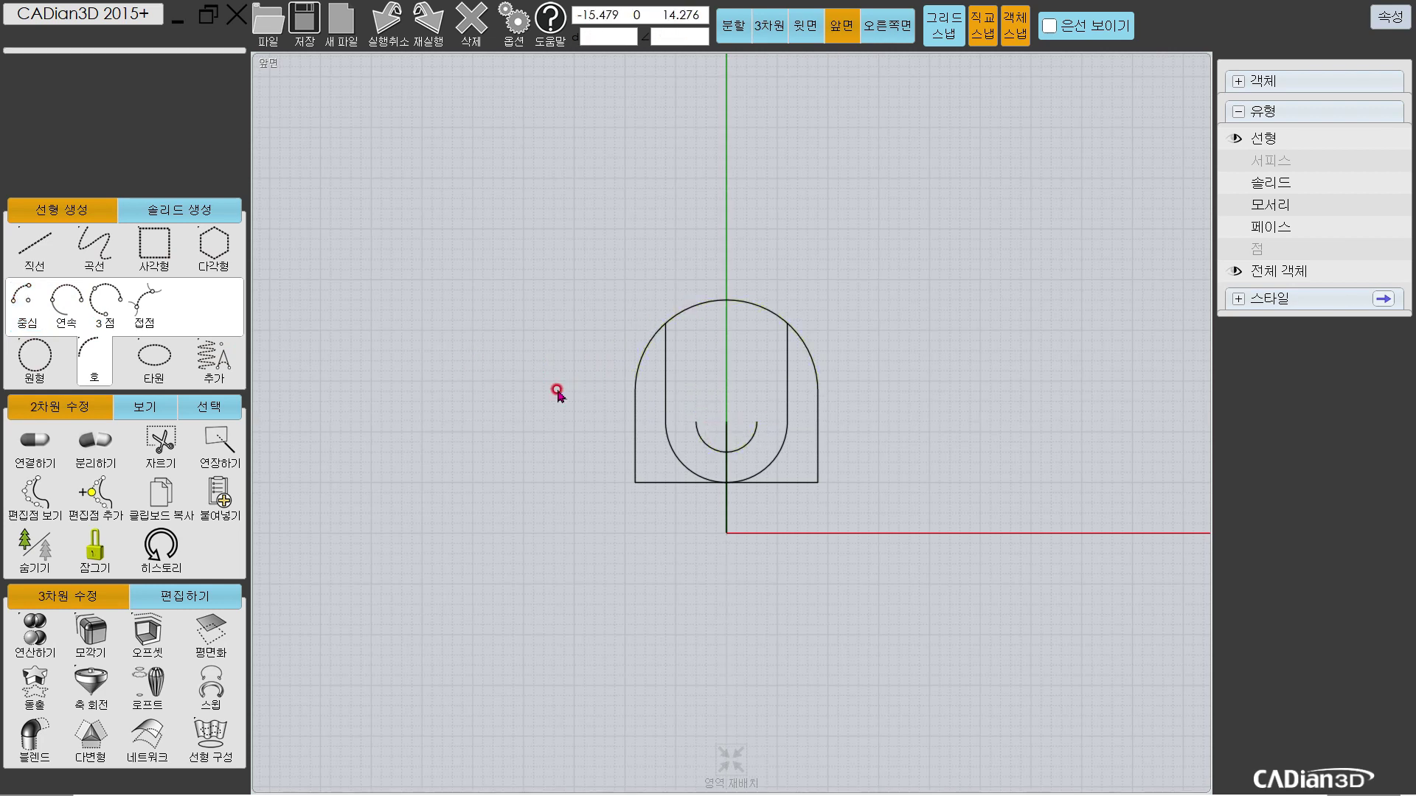
Step: Draw two vertical slot lines rising from the small arc's ends
left_click(35, 247)
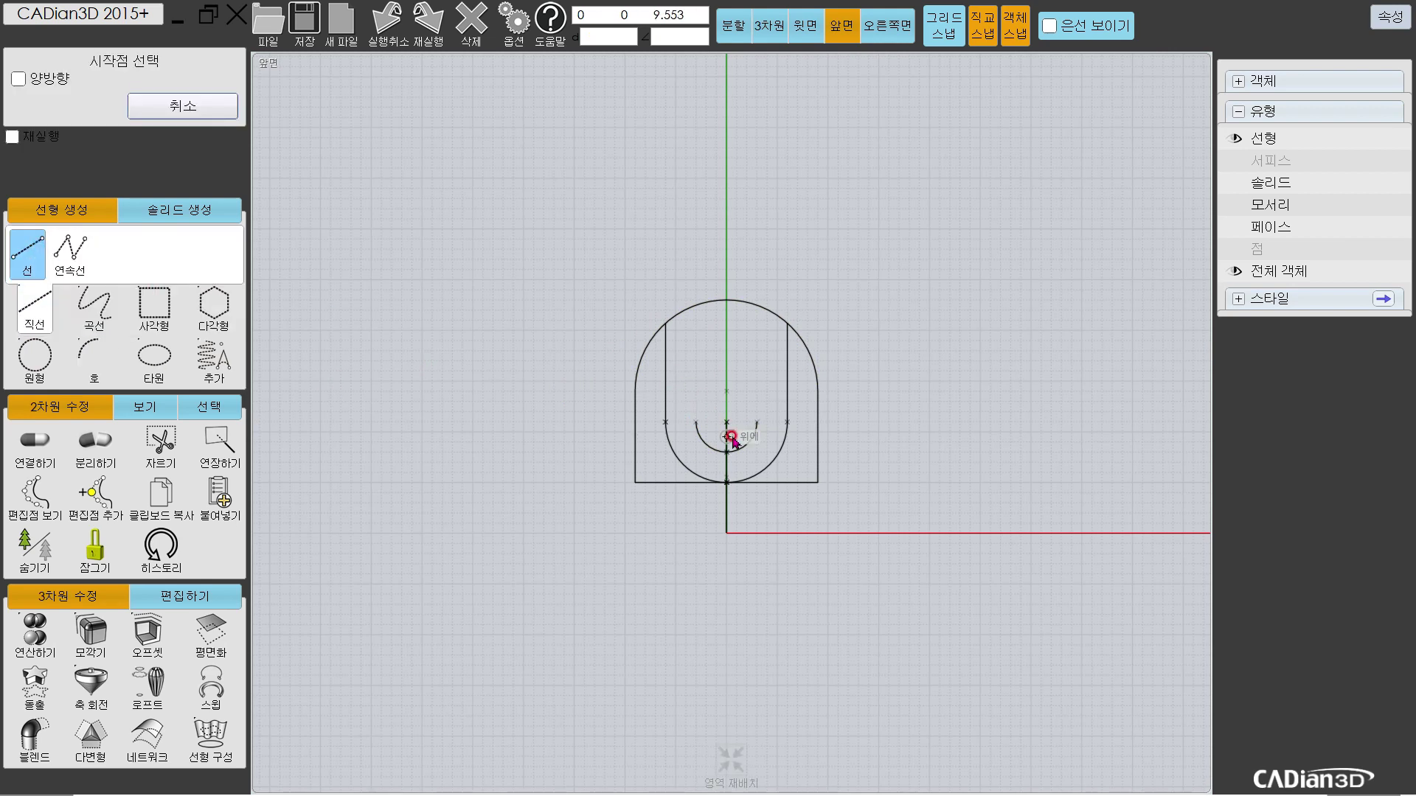
left_click(699, 419)
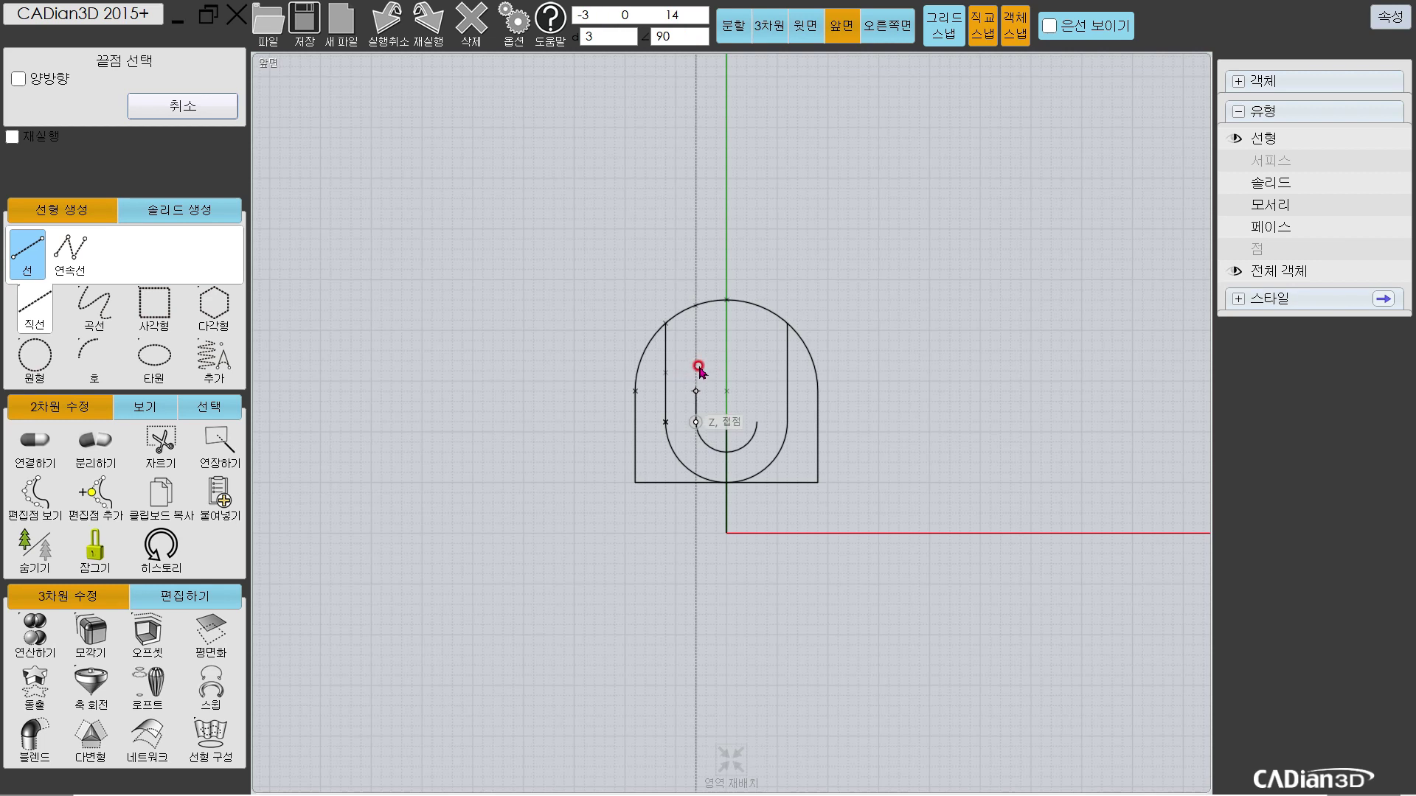
left_click(695, 389)
left_click(758, 424)
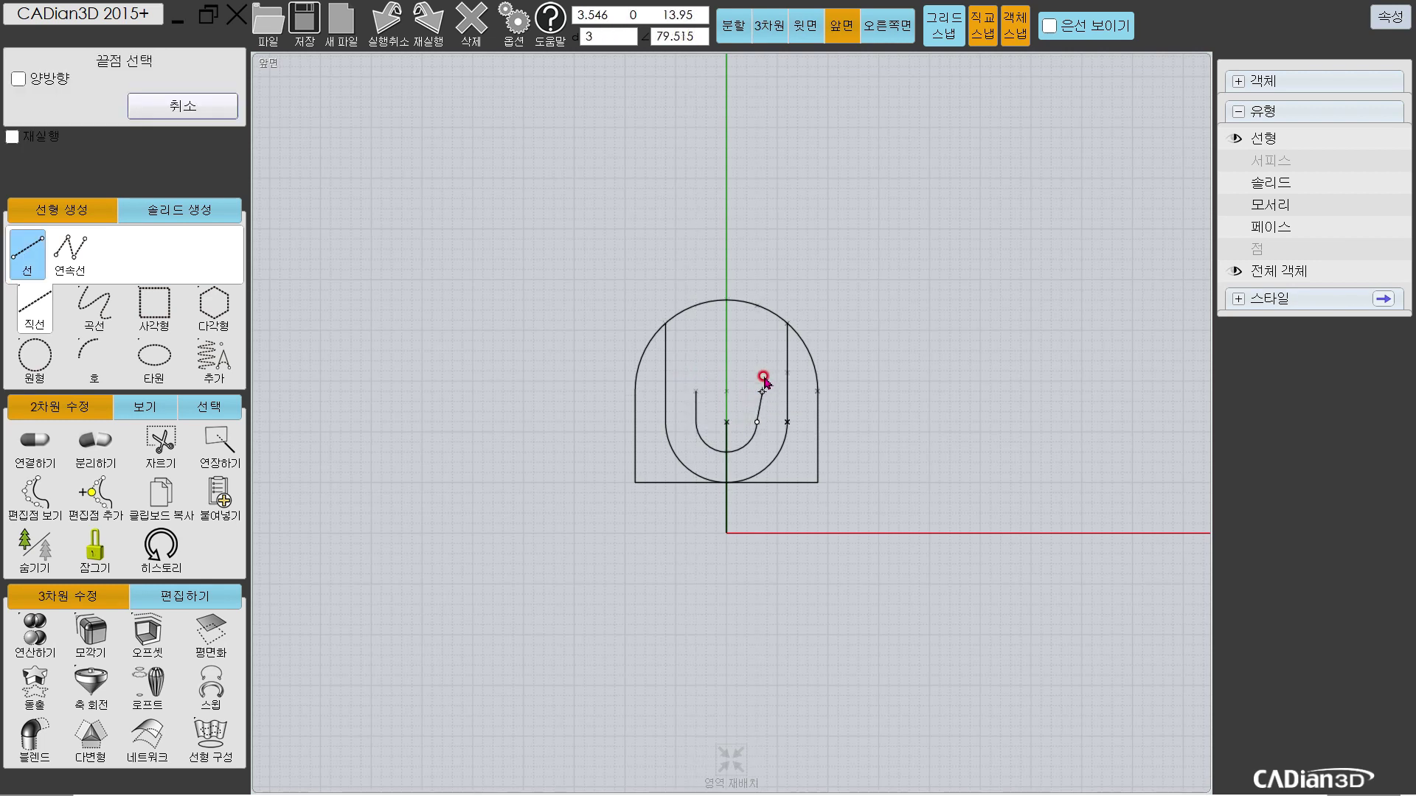
left_click(758, 391)
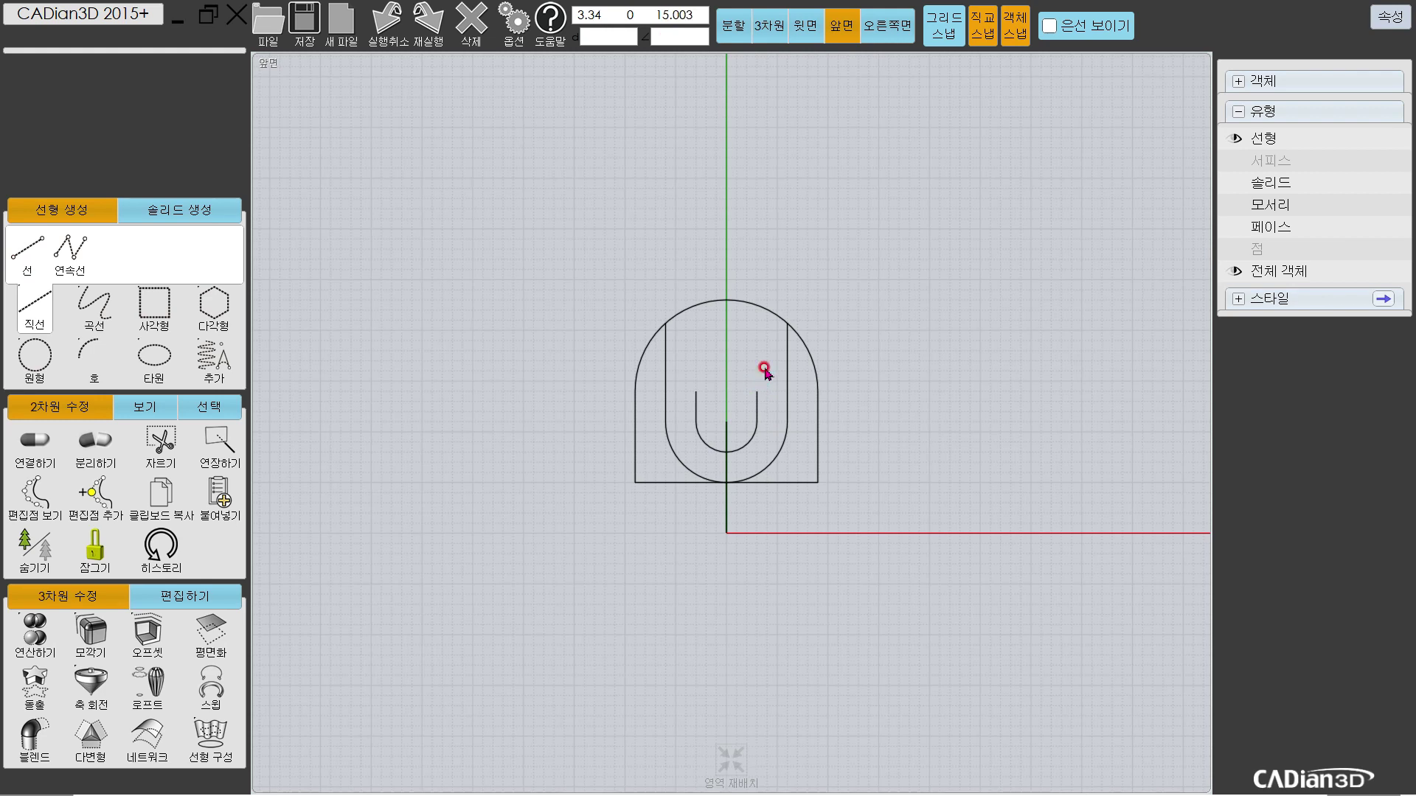
Step: Close the slot with a 연속 arc joining the two slot lines' tops
left_click(89, 356)
left_click(66, 304)
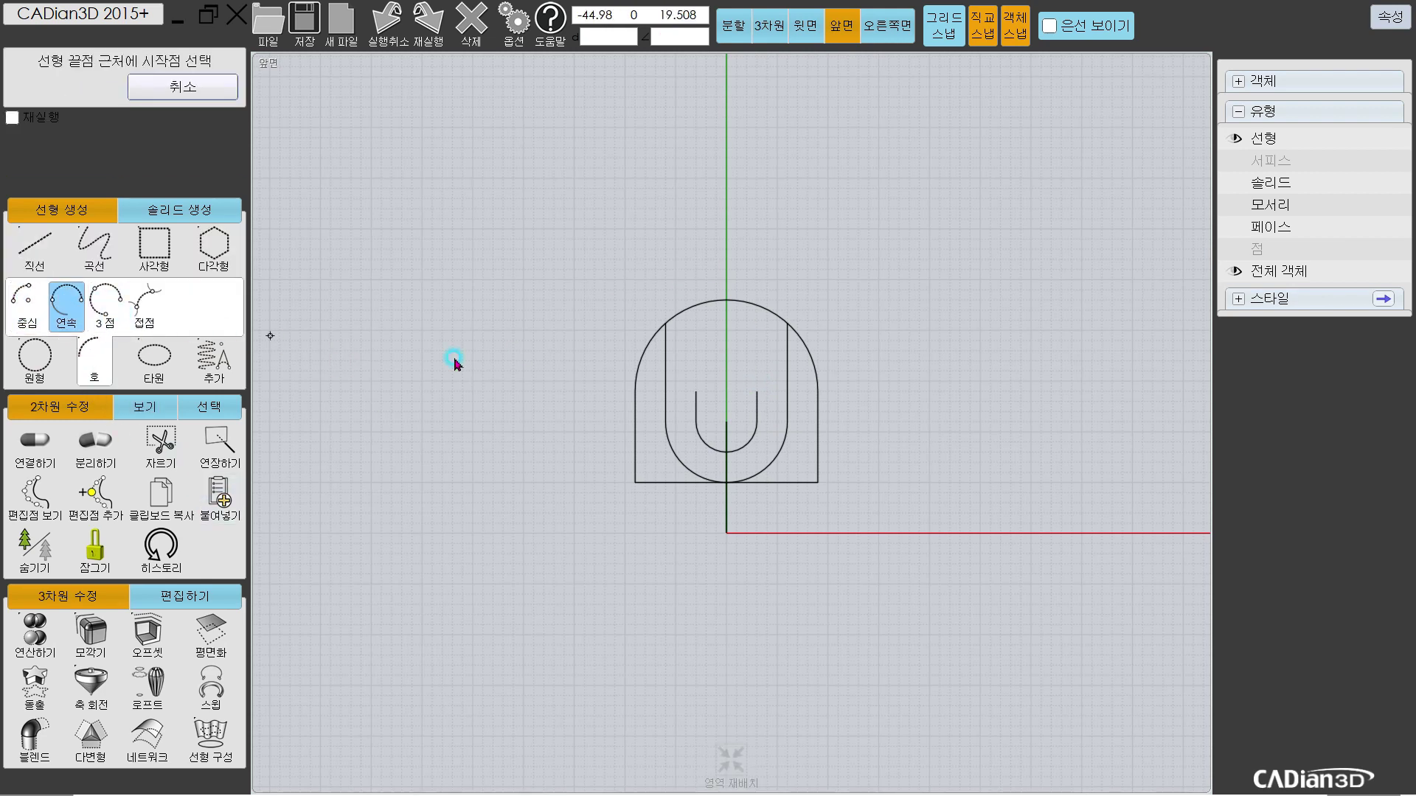
left_click(699, 390)
left_click(757, 391)
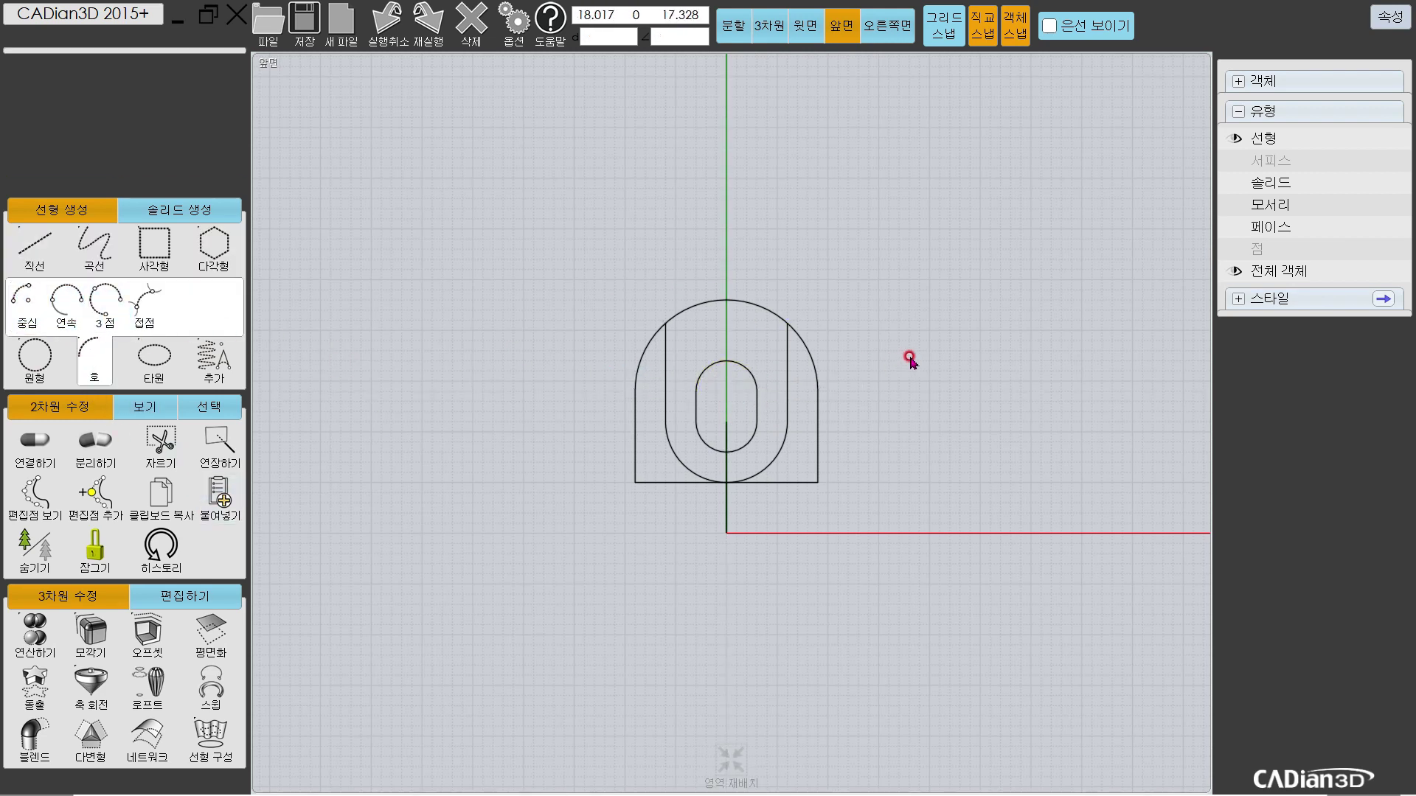
key("alt+Tab")
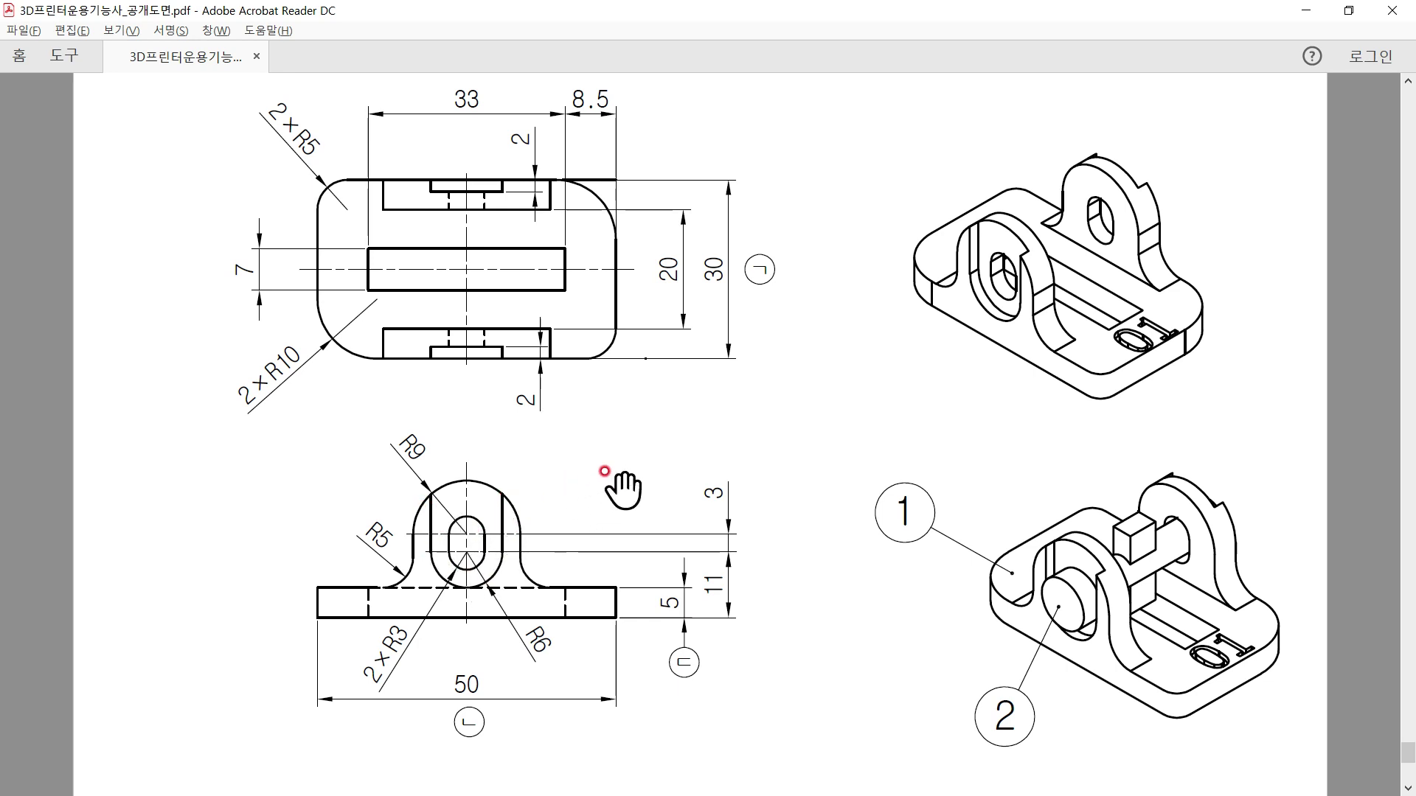
Step: Return from the Acrobat drawing to the CADian3D sketch of the arched slotted profile
key("alt+Tab")
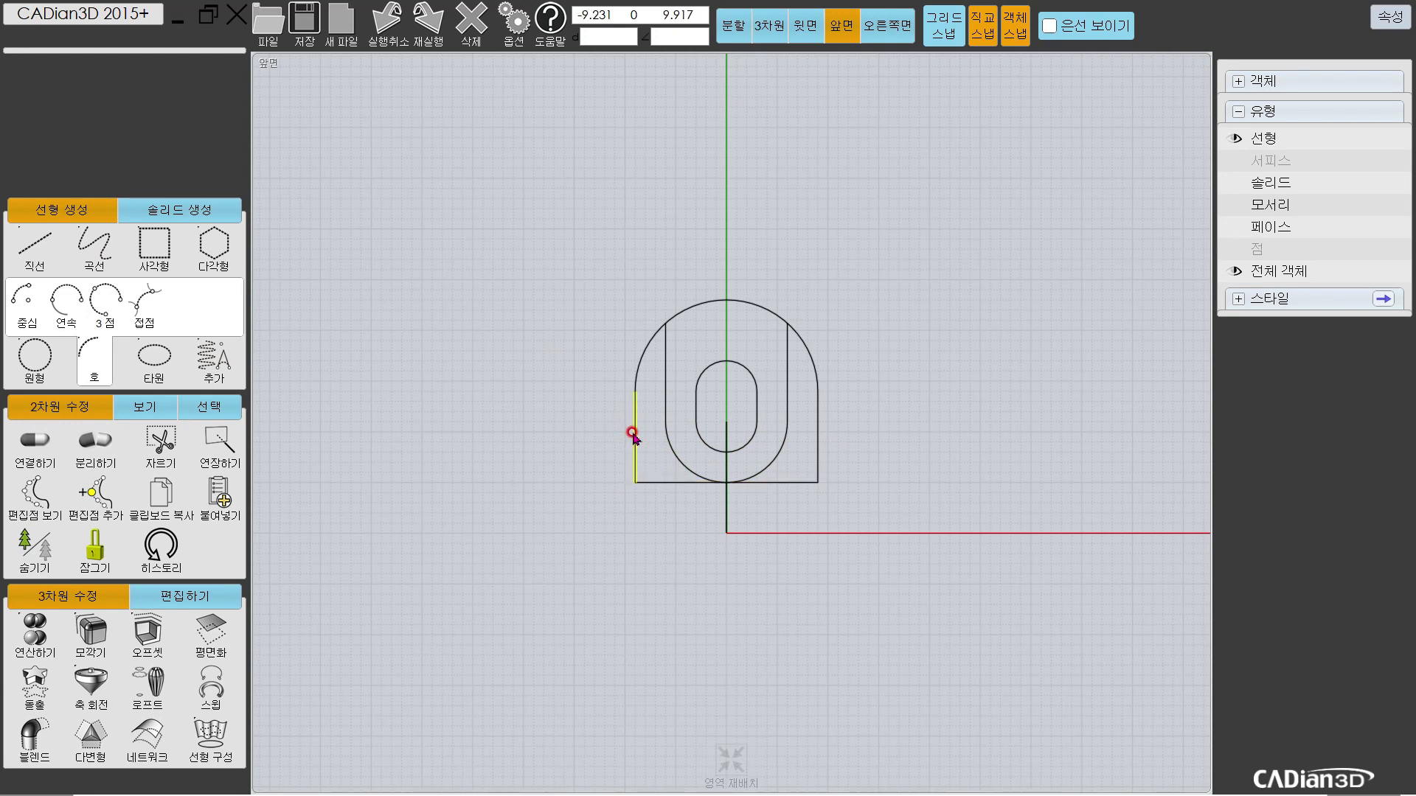
Step: Show solids, edges and faces again in the 3D view and zoom in
left_click(1230, 203)
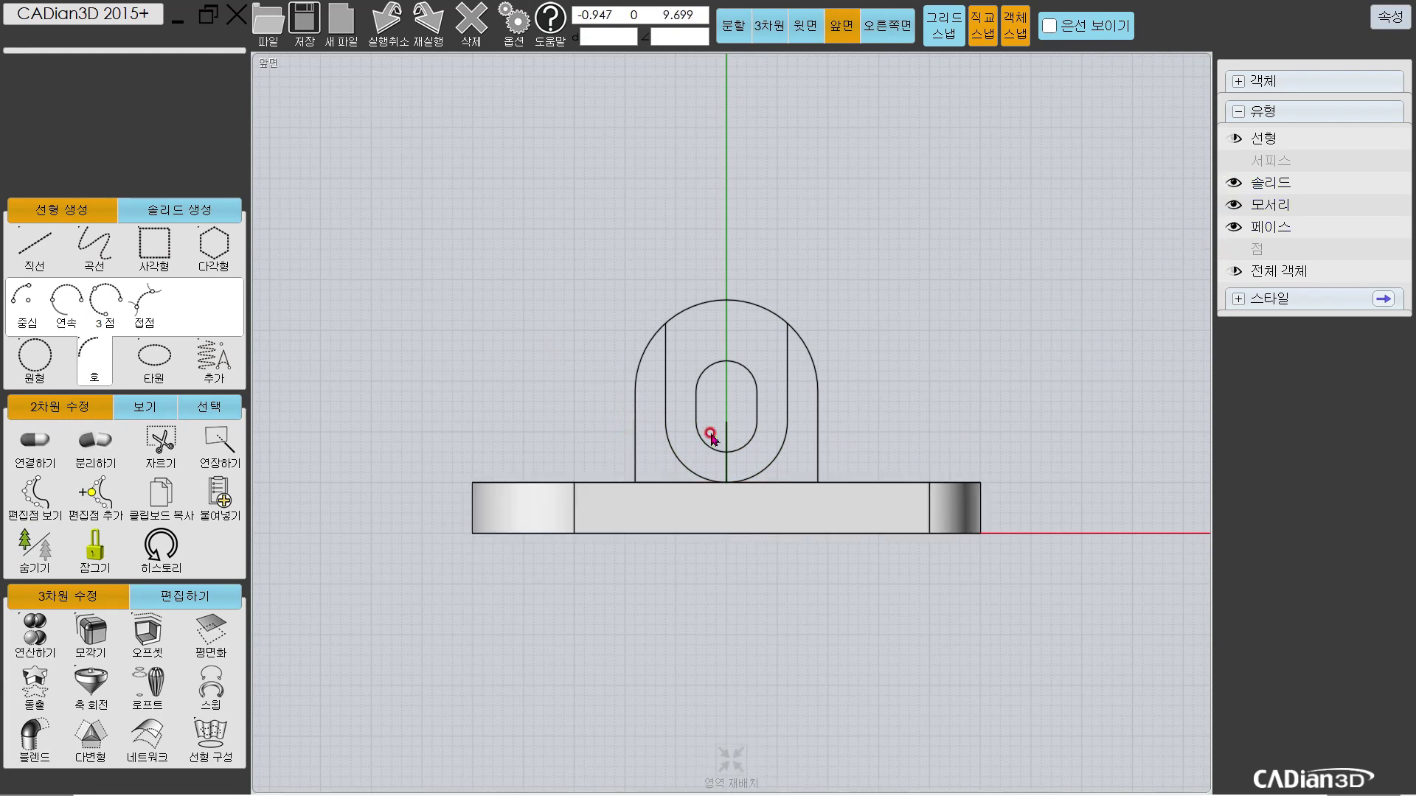
left_click(769, 25)
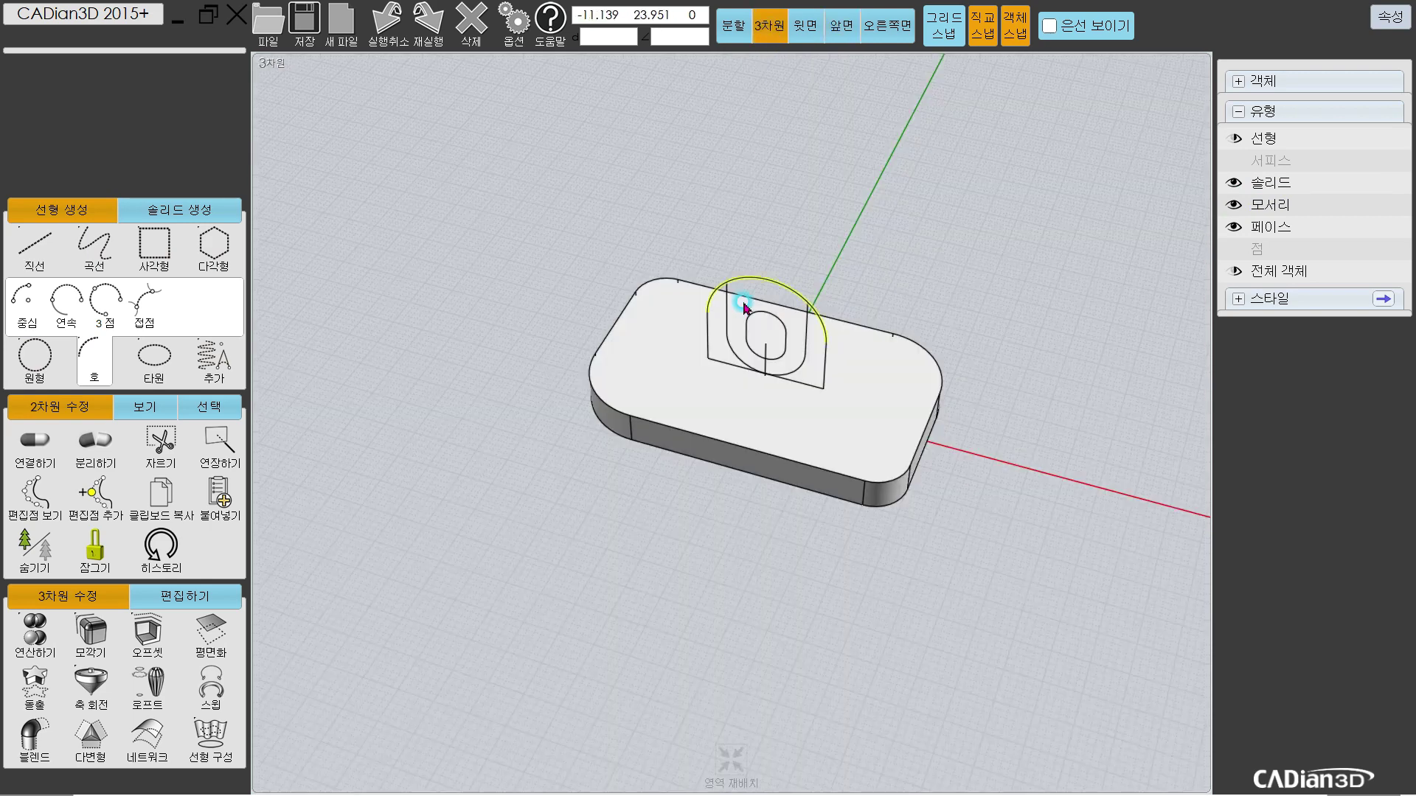
scroll(759, 385, "up", 3)
Step: Select all eleven profile curves: outer lines, U arc, inner line, outer arc and four slot curves
left_click(651, 317)
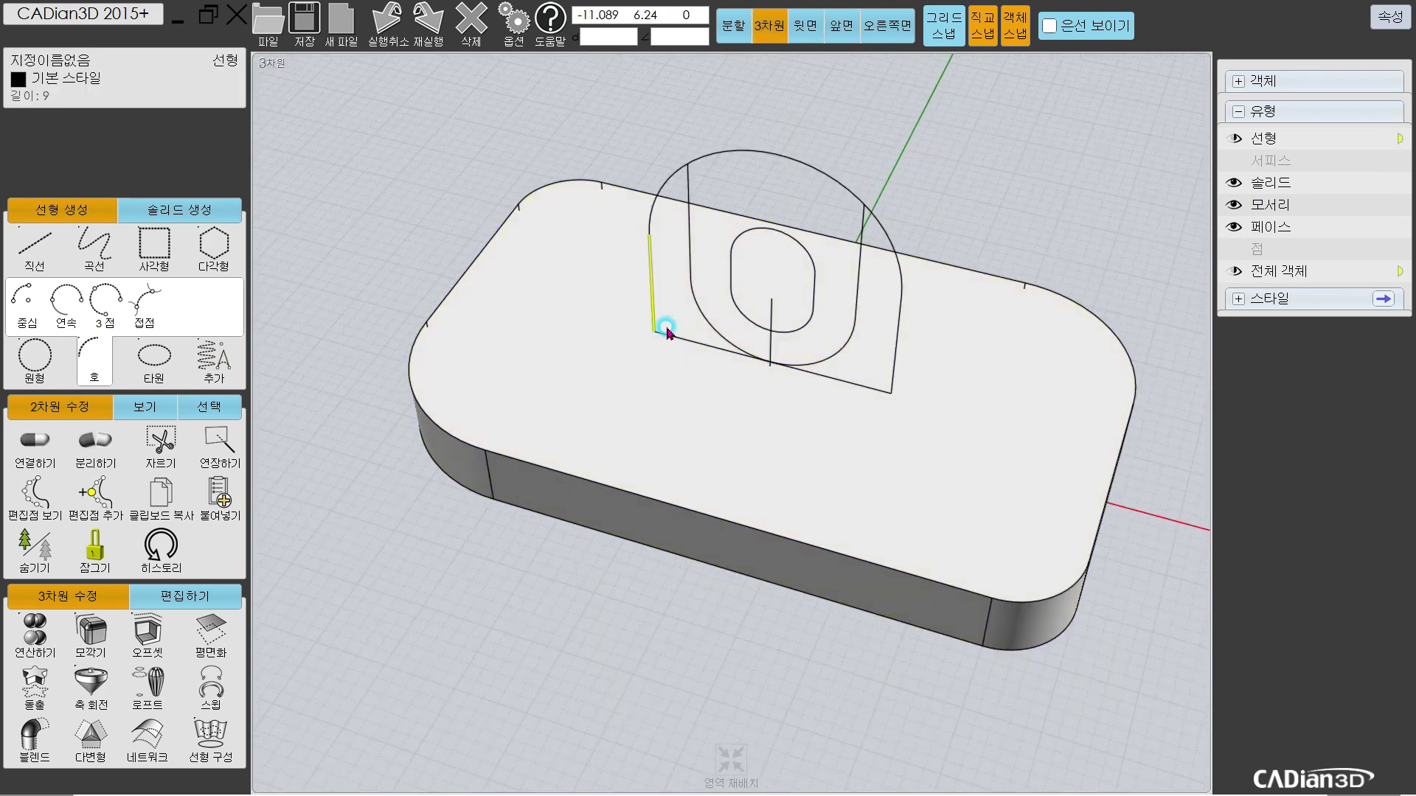
left_click(679, 337)
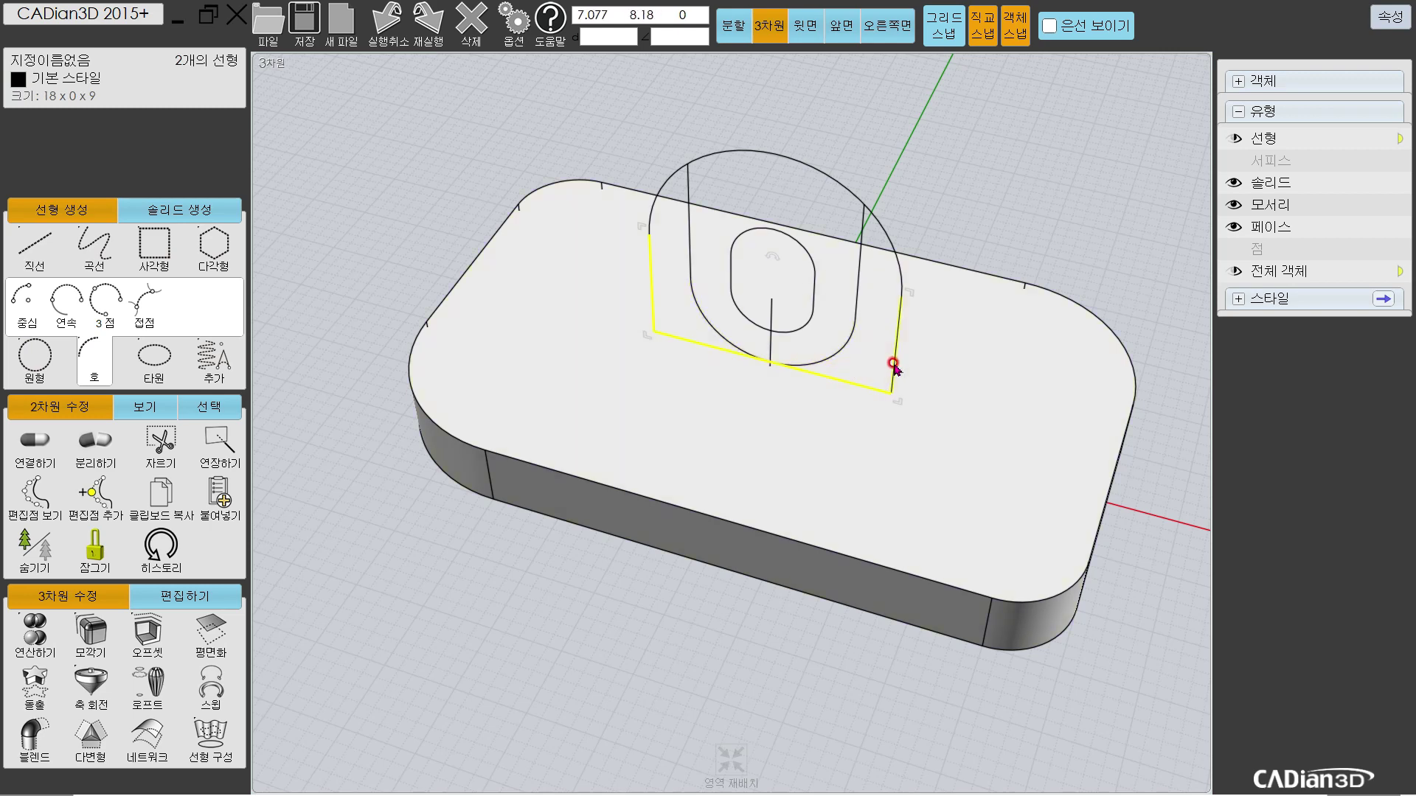
left_click(893, 364)
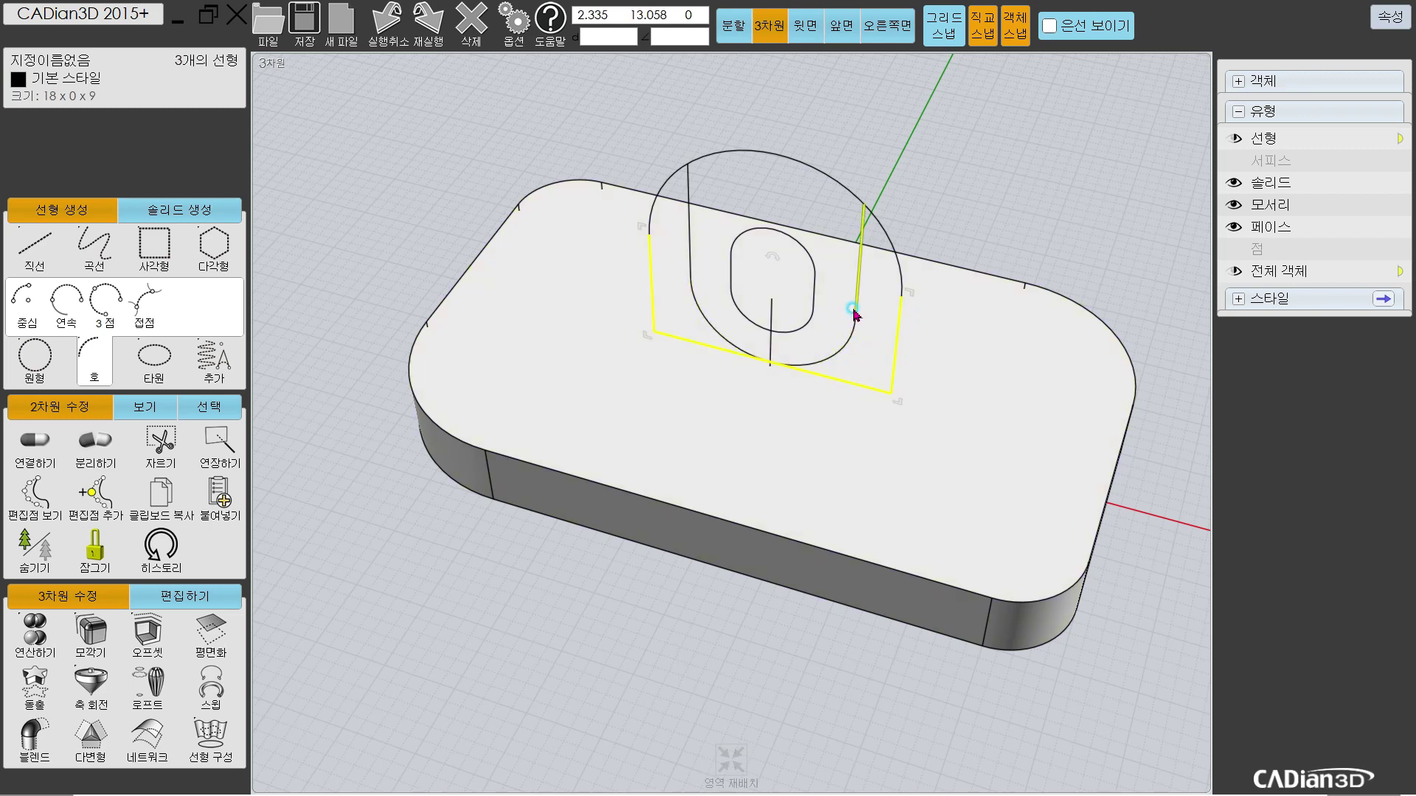
left_click(854, 313)
left_click(845, 339)
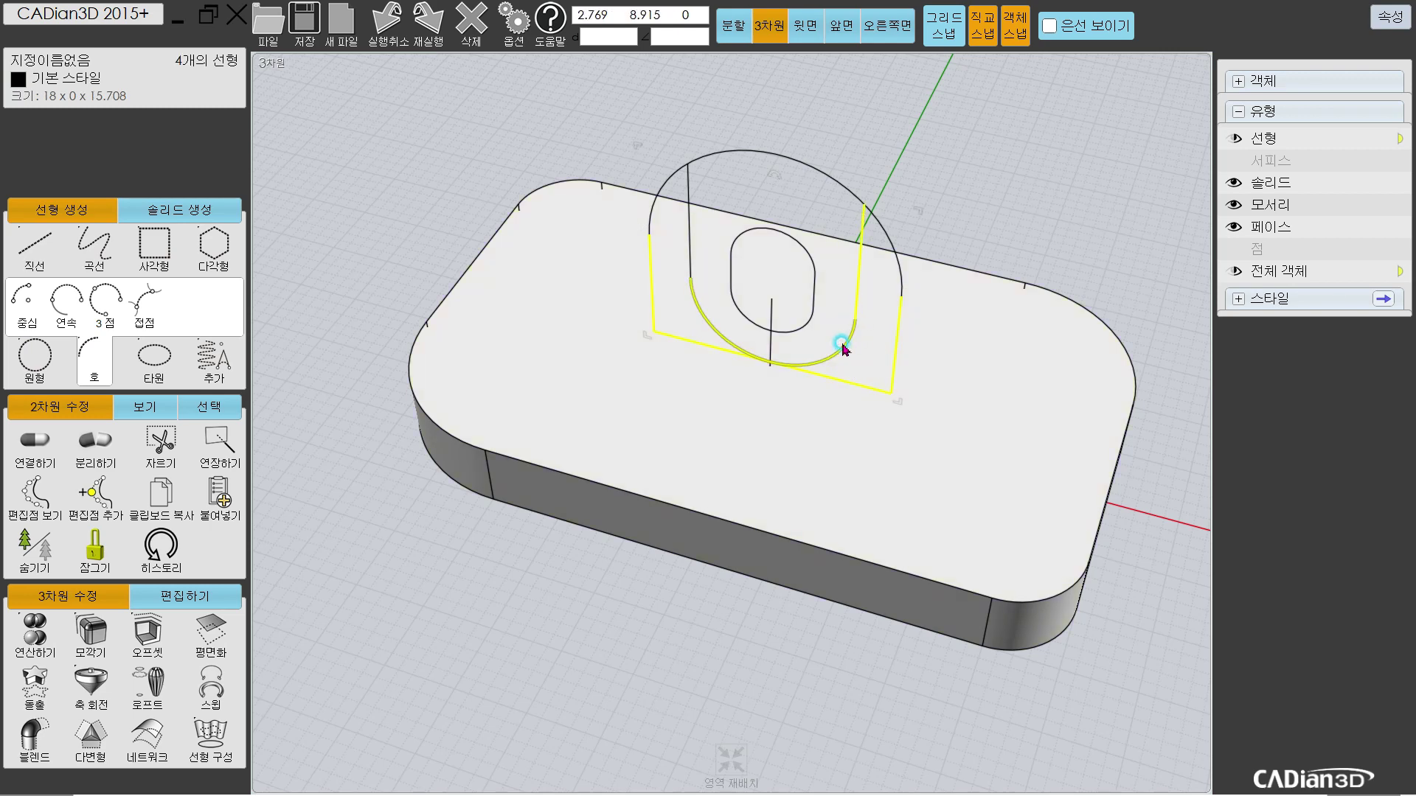
left_click(691, 243)
left_click(712, 160)
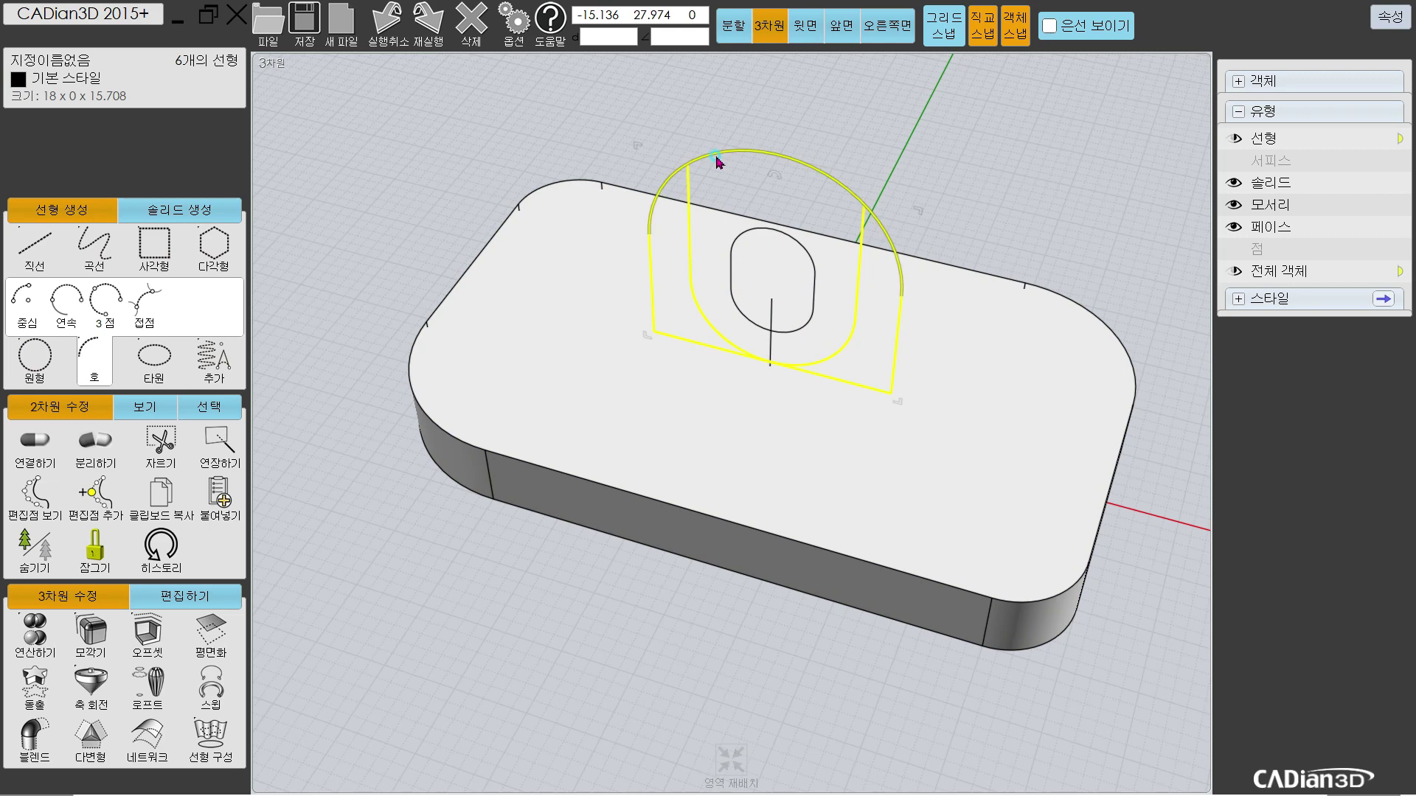
left_click(784, 237)
left_click(812, 309)
left_click(801, 323)
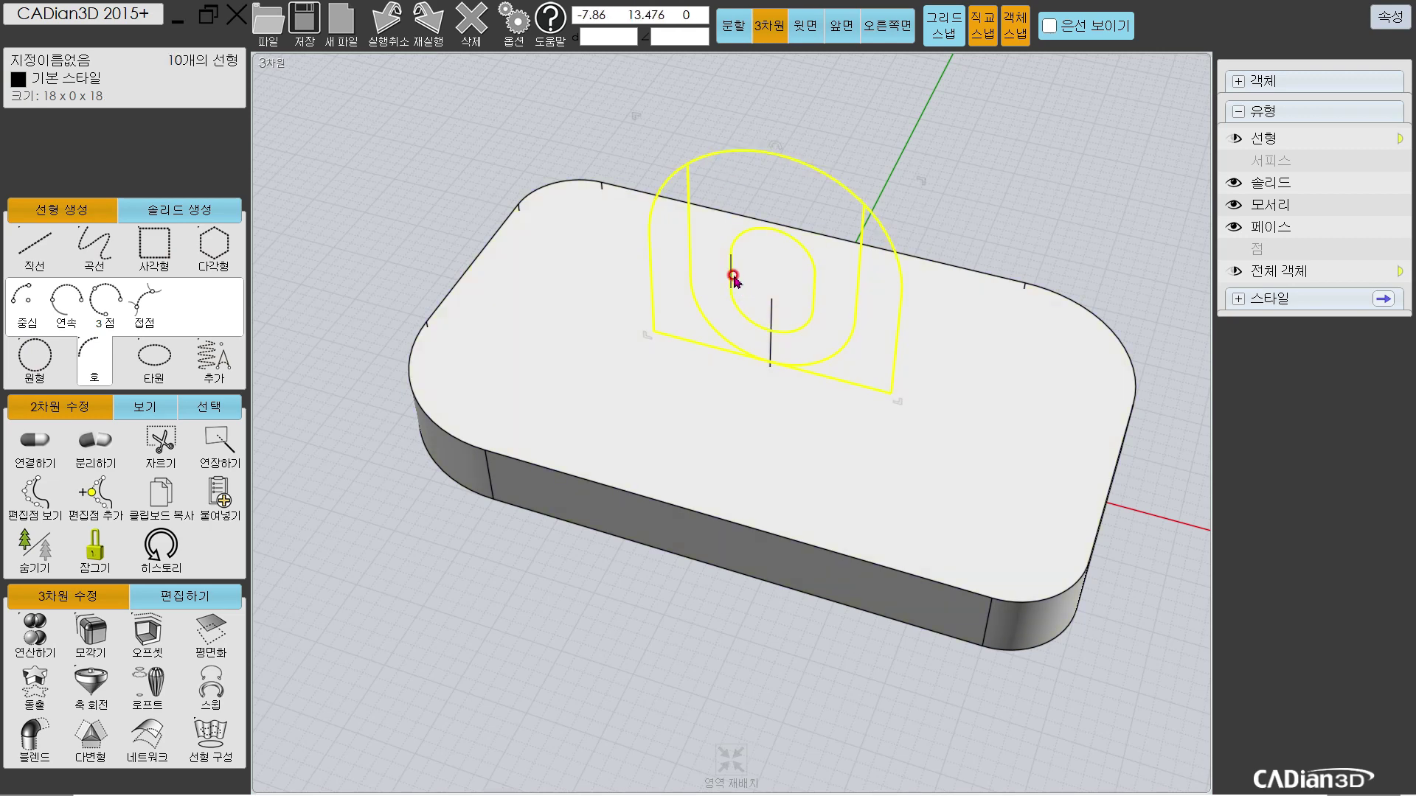
left_click(731, 268)
Step: Orbit around the selected profile and check the reference drawing PDF
right_click_drag(765, 373, 732, 377)
key("alt+Tab")
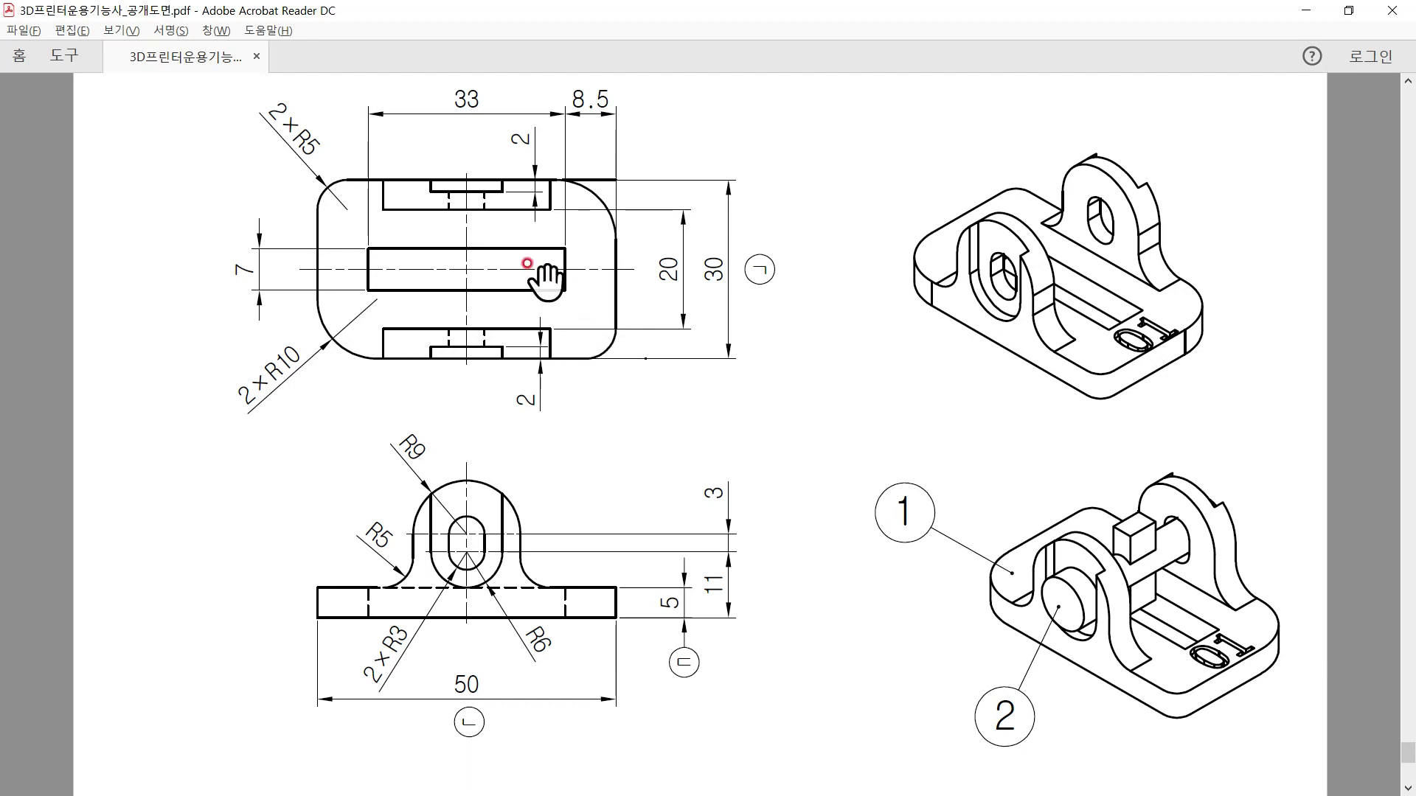
key("alt+Tab")
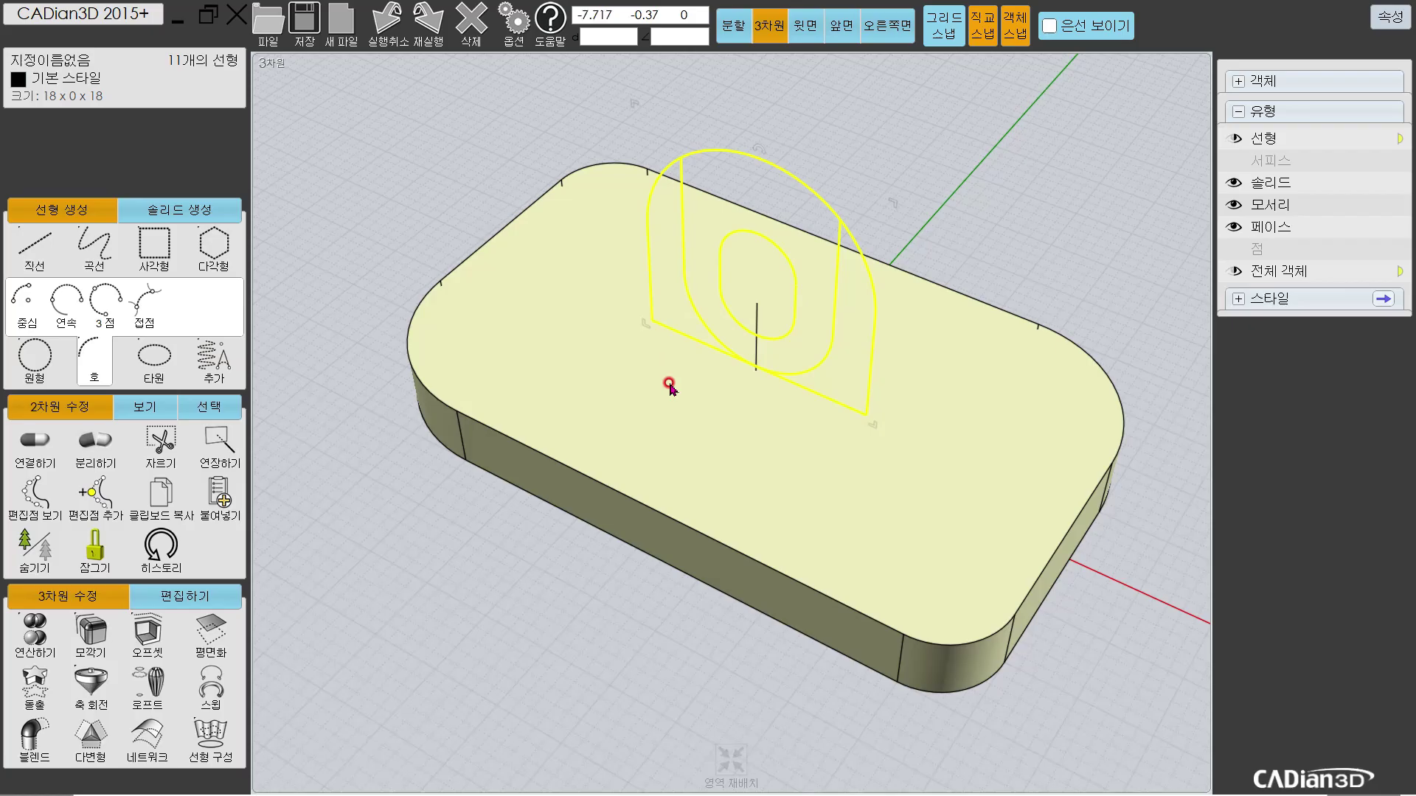
Step: Move the eleven profile curves onto the base plate's front edge, placing them in top view
scroll(646, 379, "down", 3)
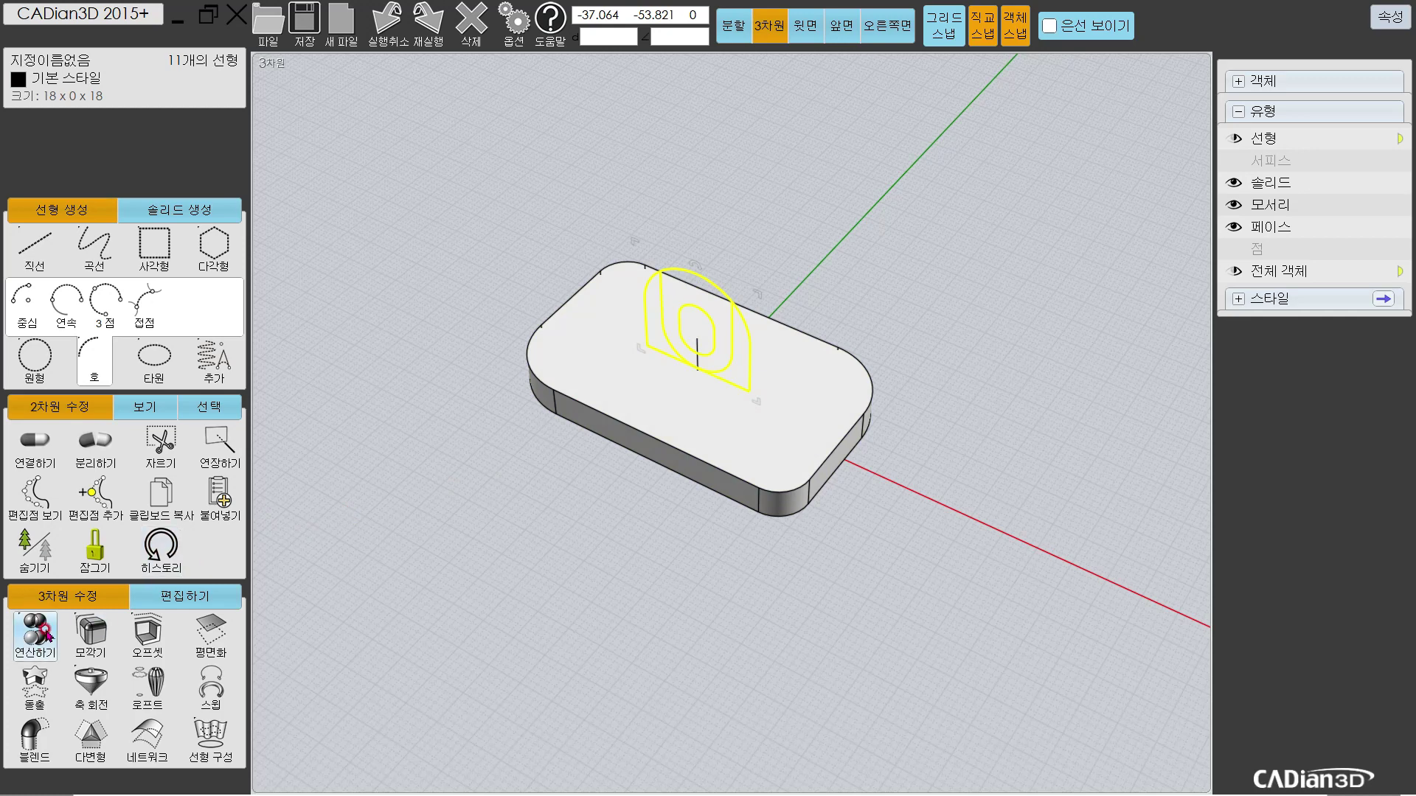
left_click(185, 596)
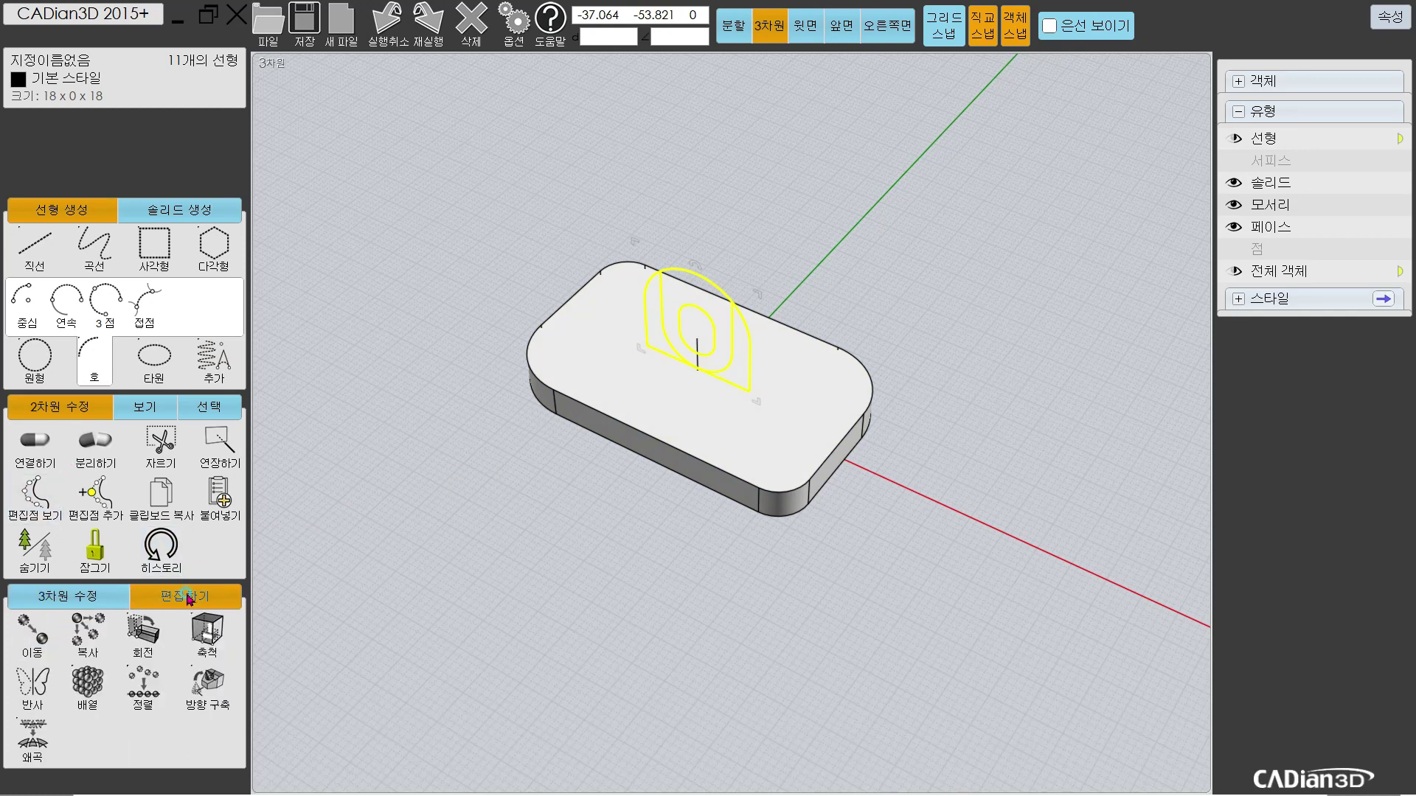
left_click(32, 633)
left_click(882, 523)
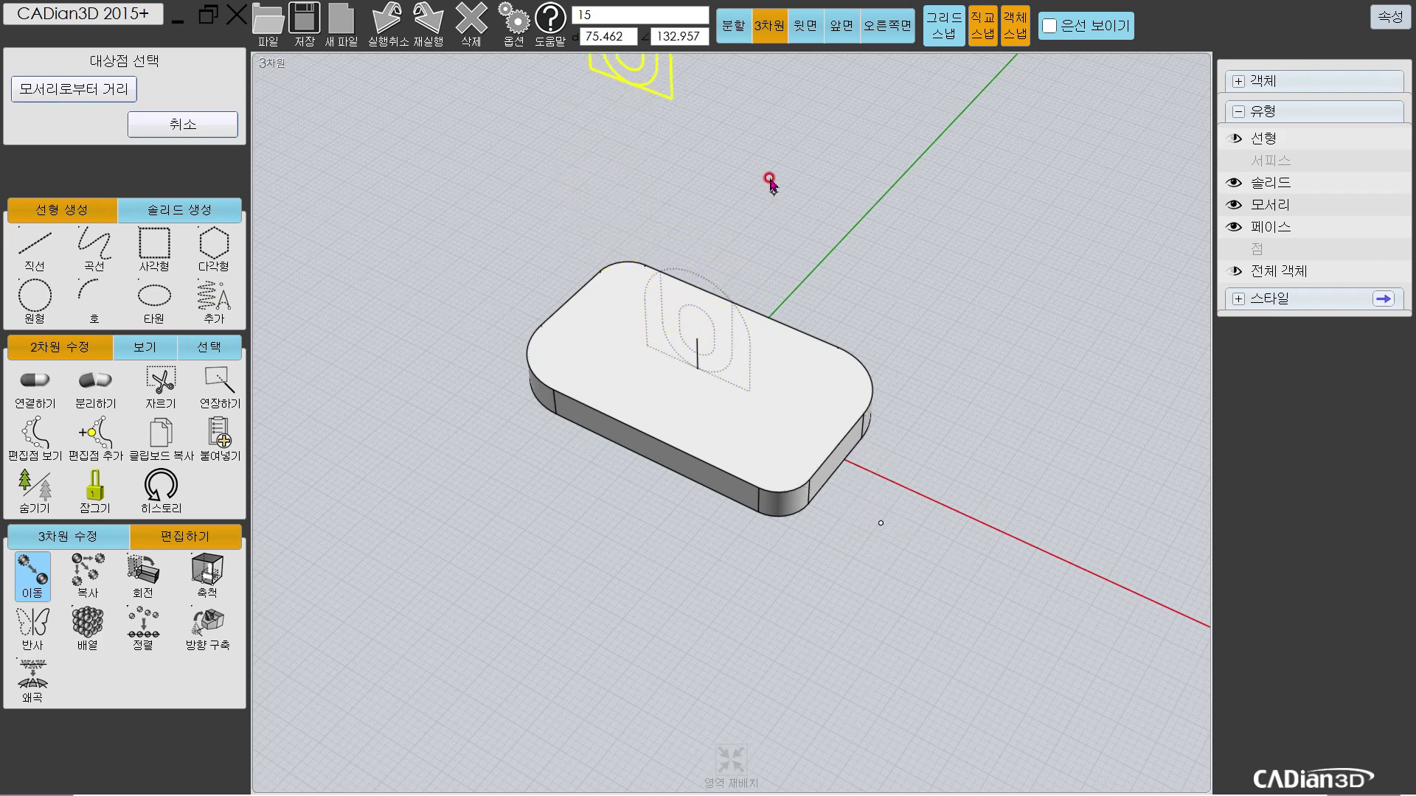
left_click(799, 30)
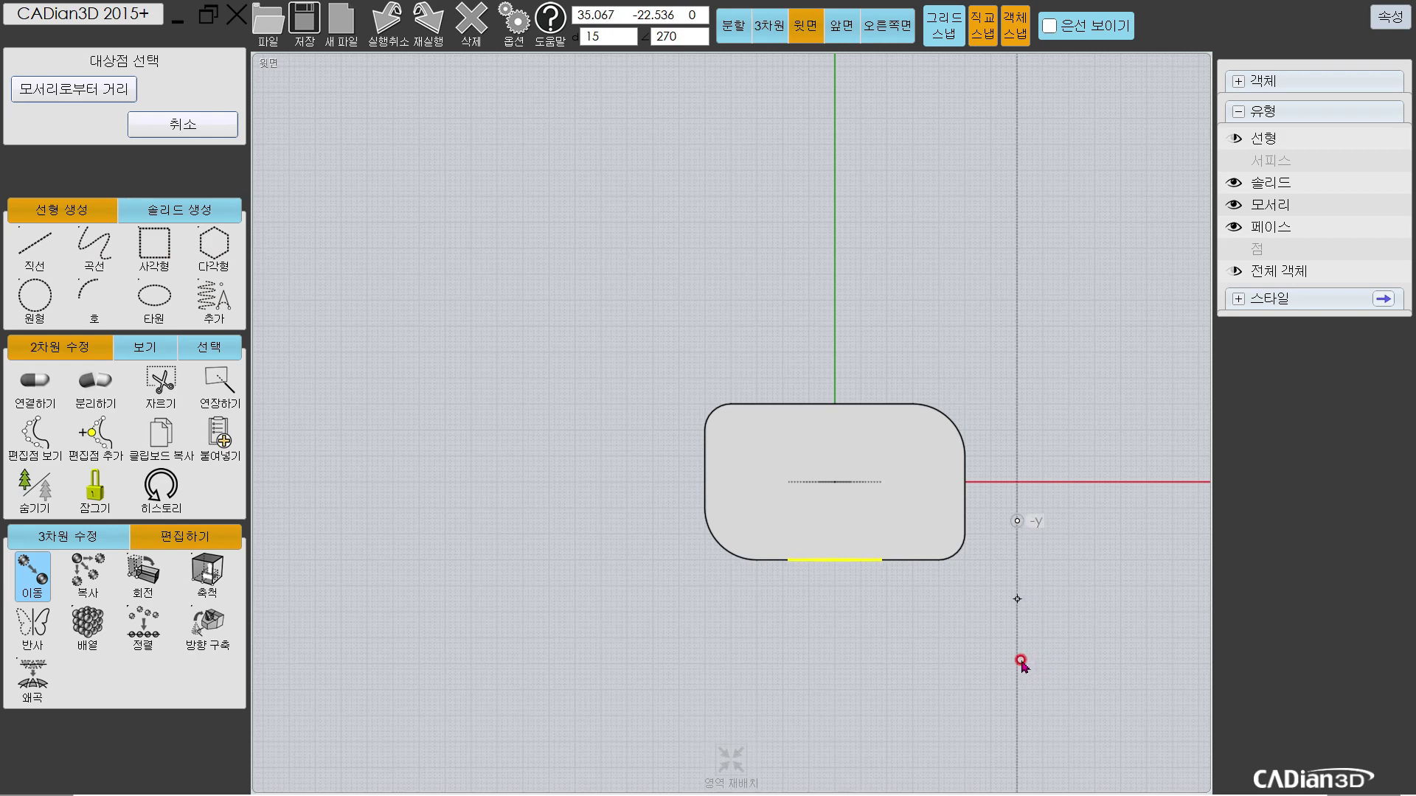
left_click(1012, 664)
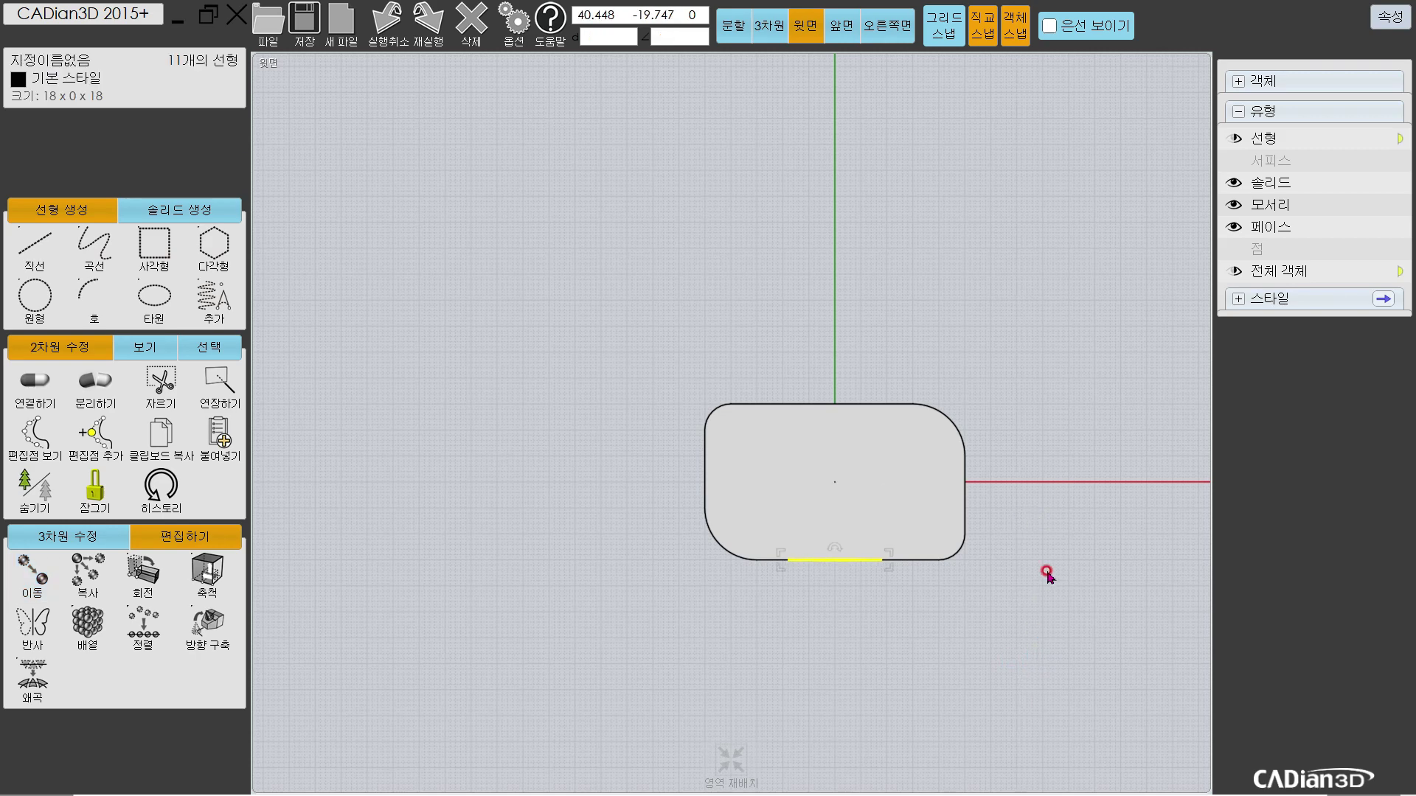
left_click(775, 26)
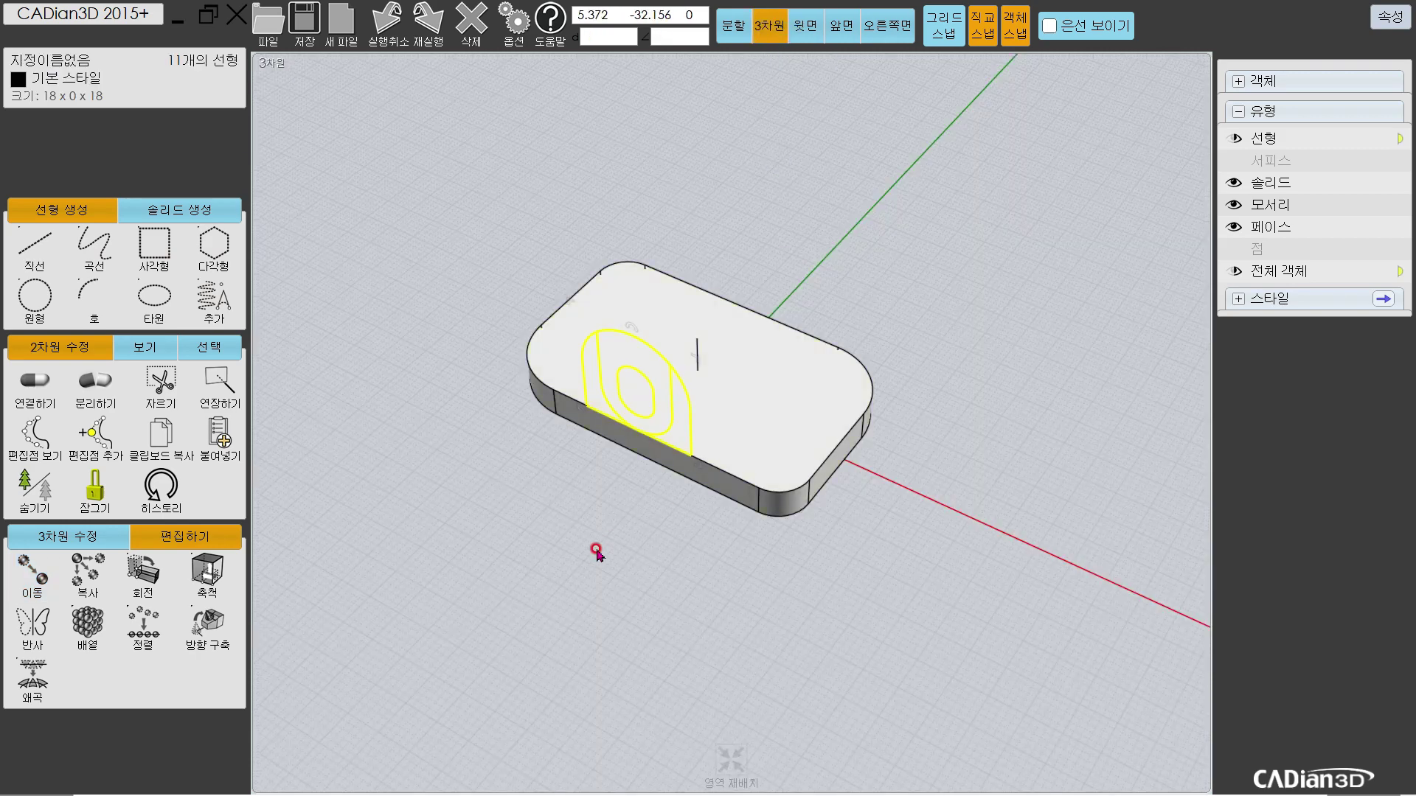
Step: Clear the curve selection and hide the base plate solid so only curves remain
right_click_drag(596, 546, 617, 479)
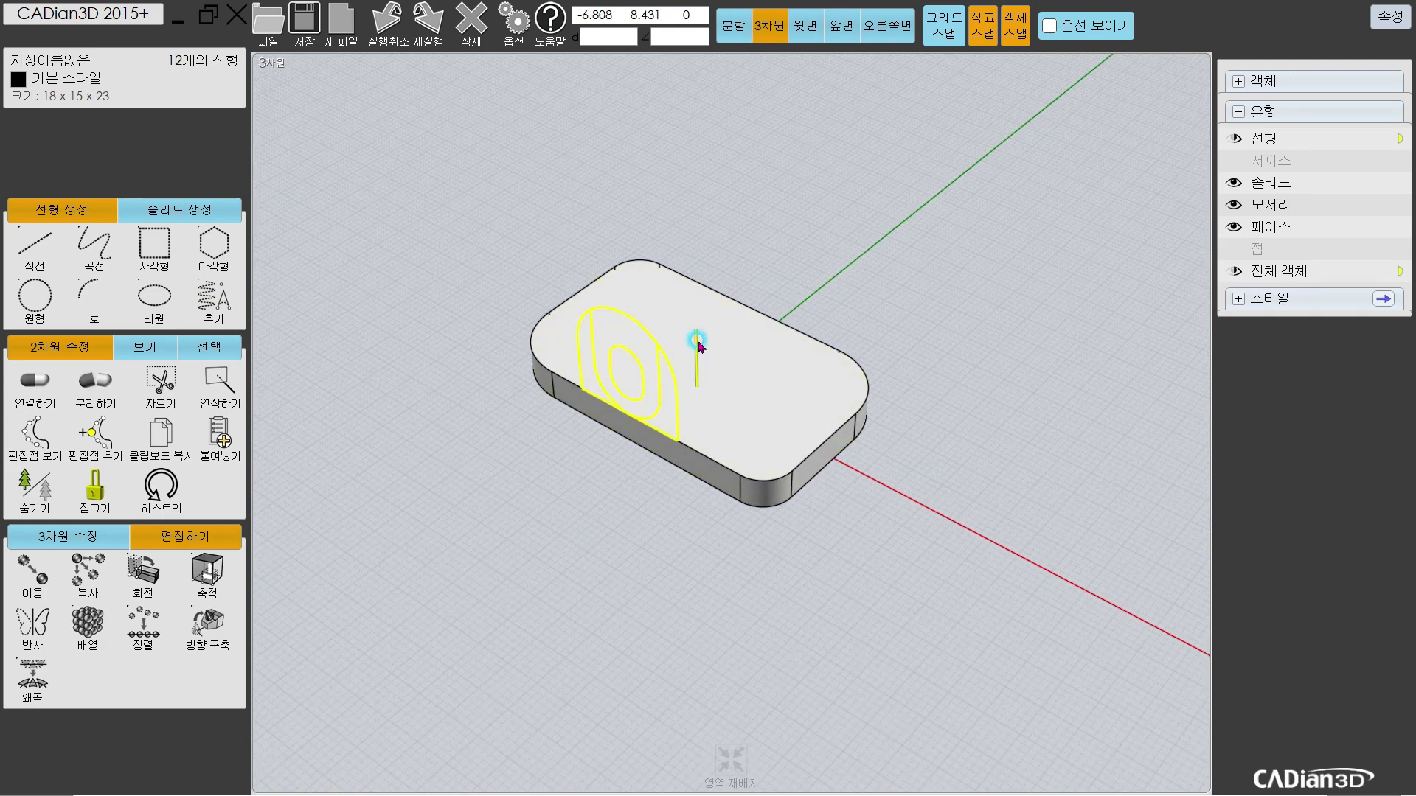
left_click(771, 317)
left_click(834, 282)
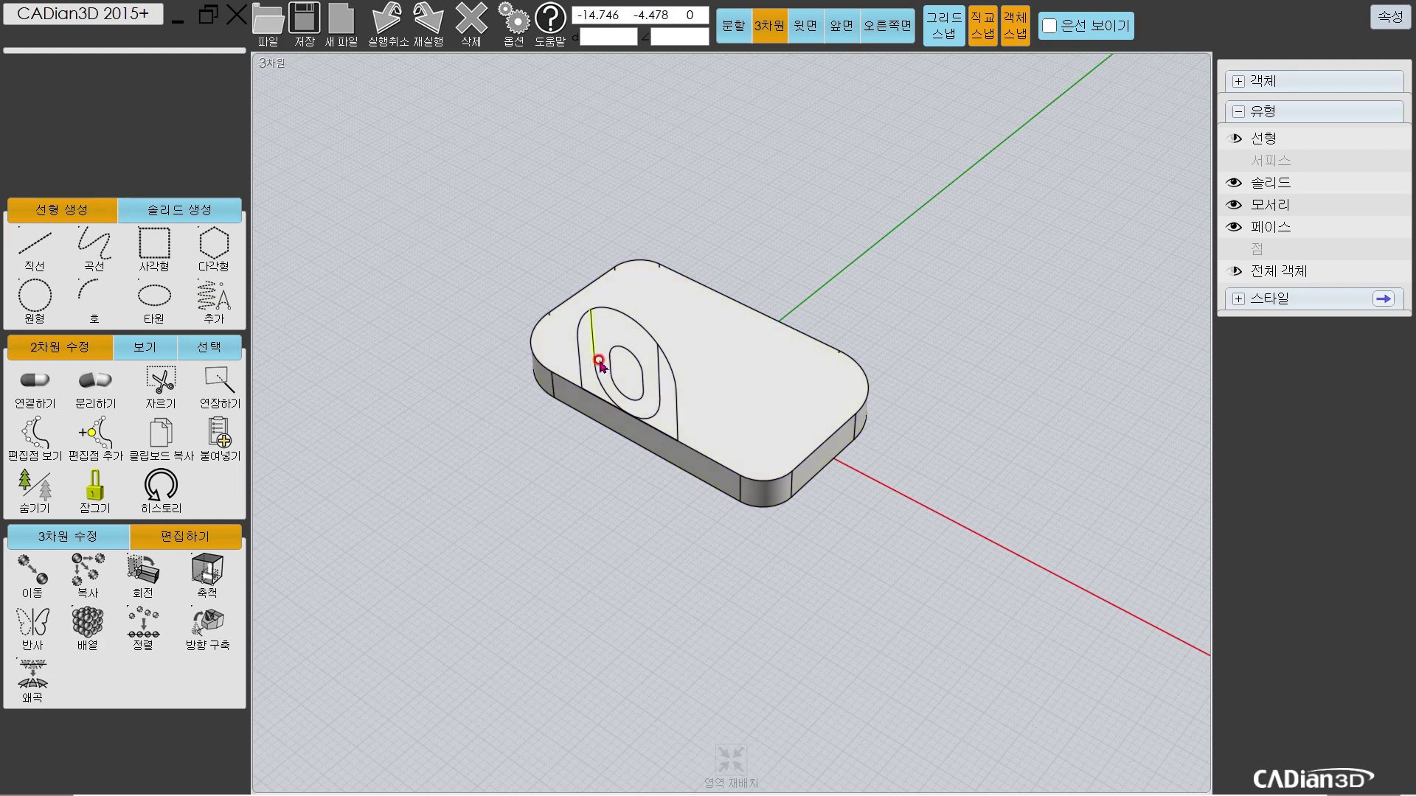
left_click(848, 394)
left_click(1232, 183)
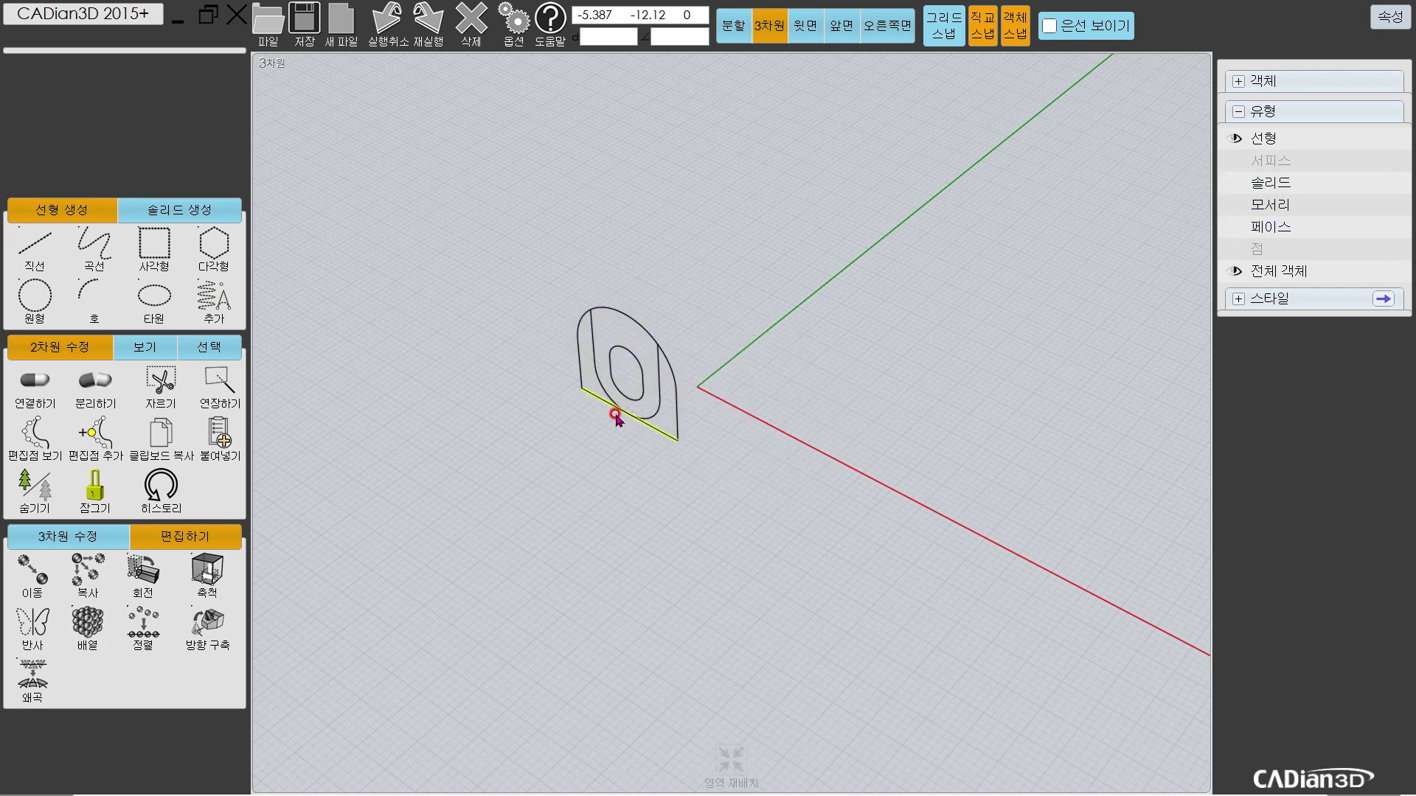
Step: Extrude the four-curve arch outline one-sided into an upright block, then check the drawing
left_click(580, 390)
left_click(673, 405)
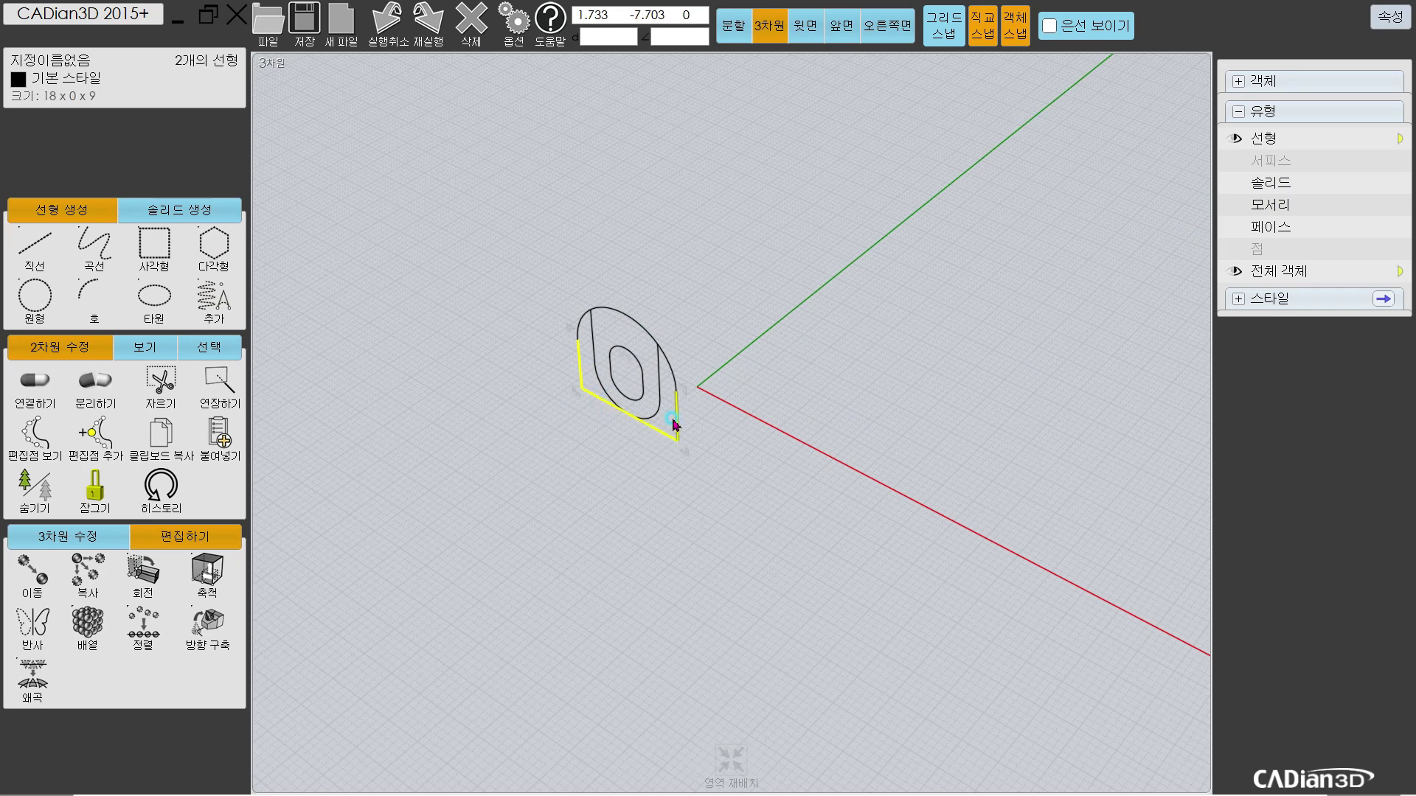
left_click(679, 374)
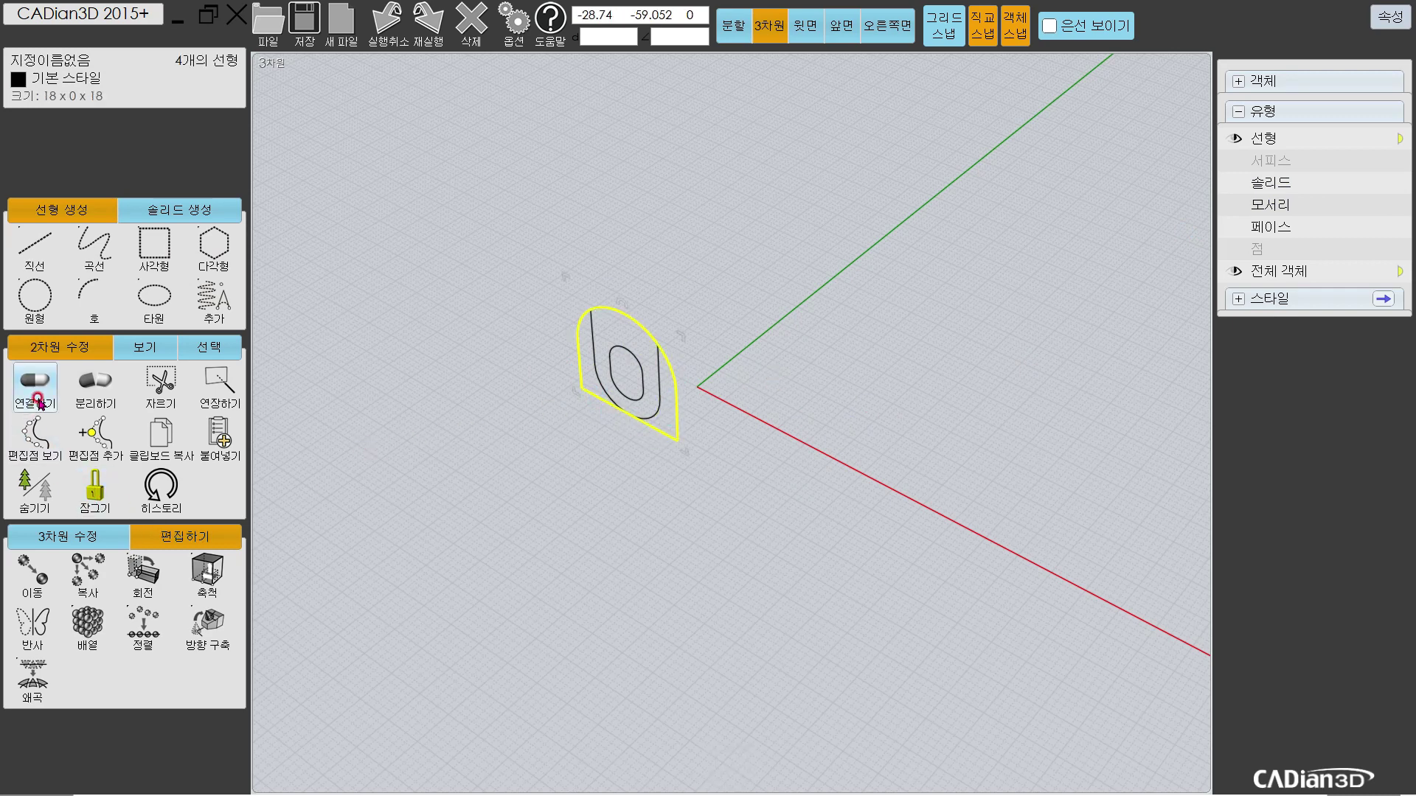
left_click(68, 536)
left_click(35, 627)
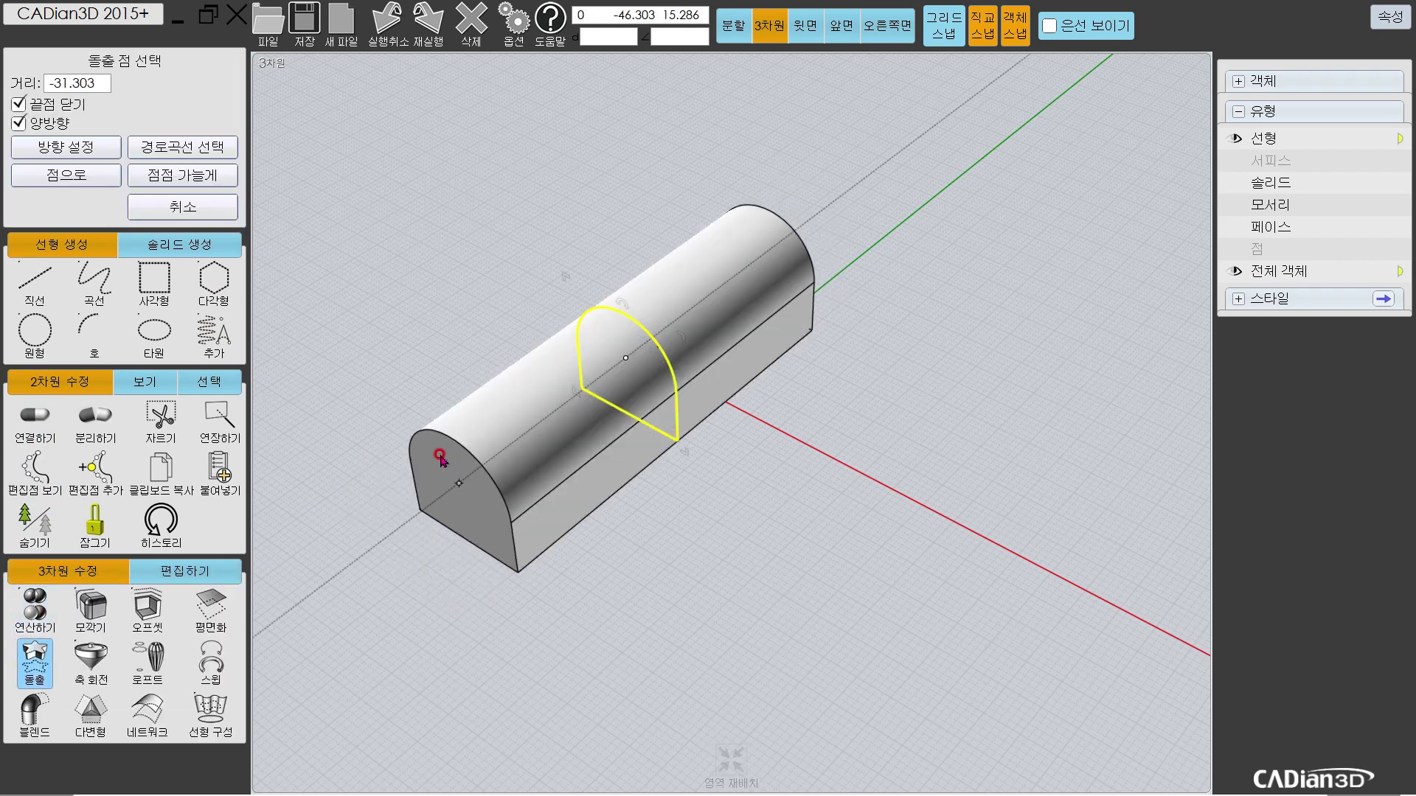
left_click(19, 123)
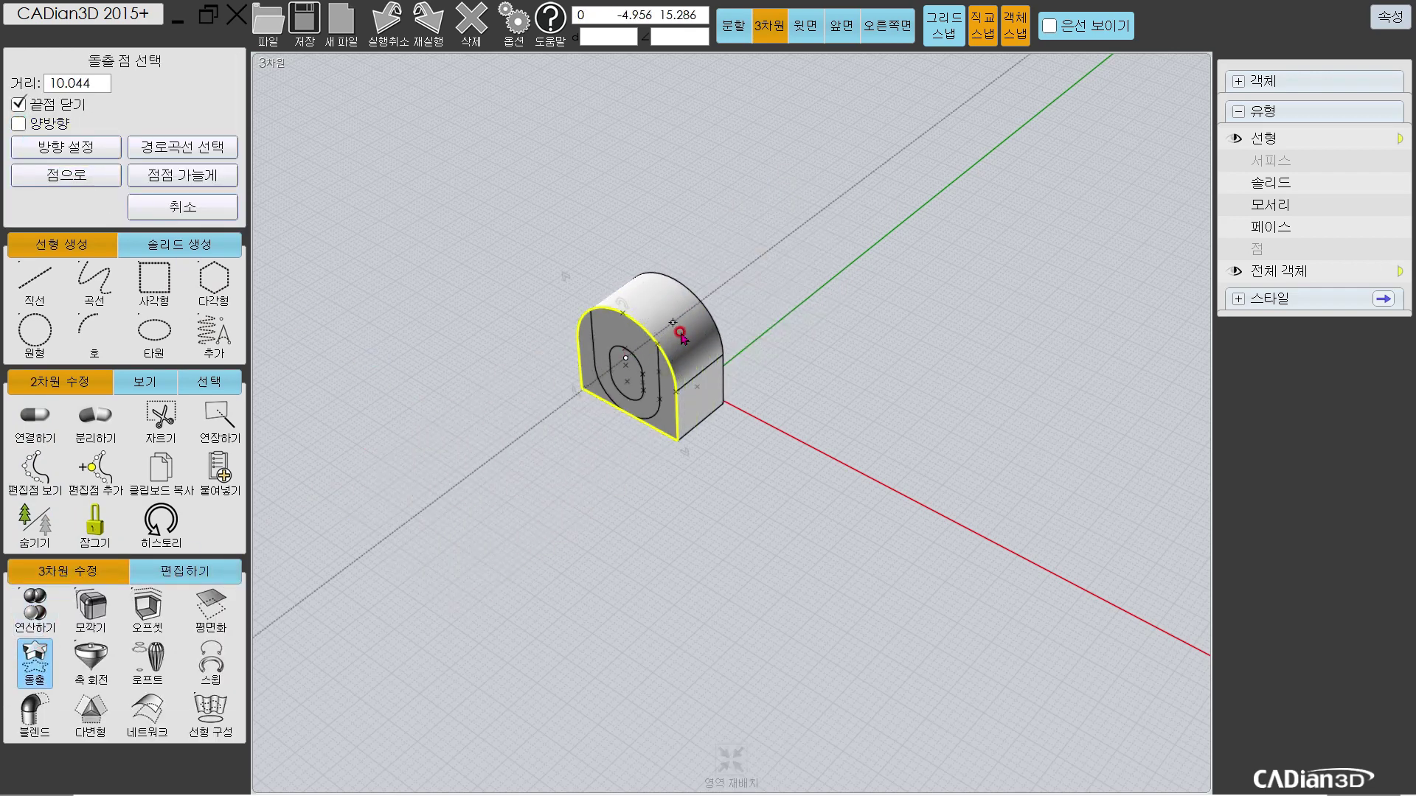
left_click(681, 337)
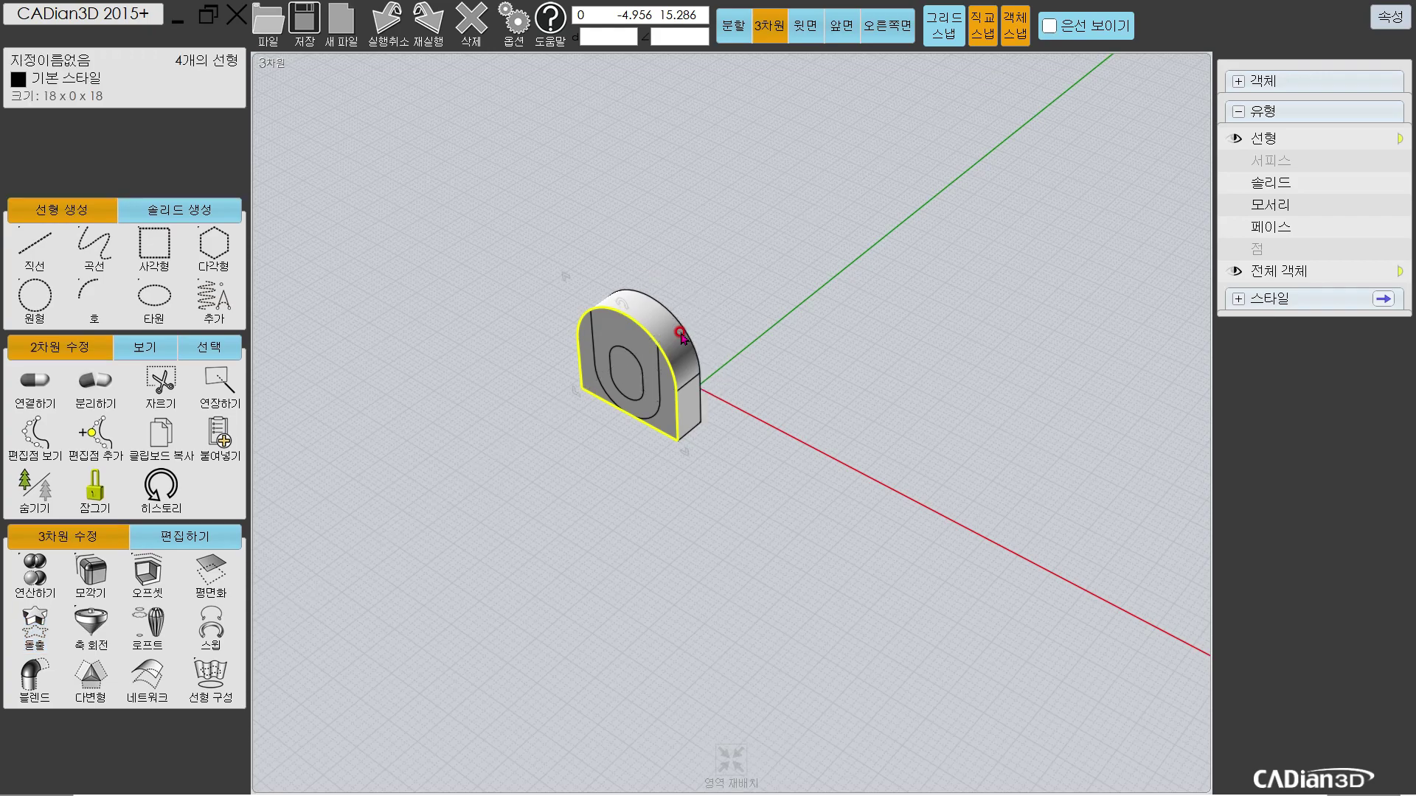
left_click(753, 373)
key("alt+Tab")
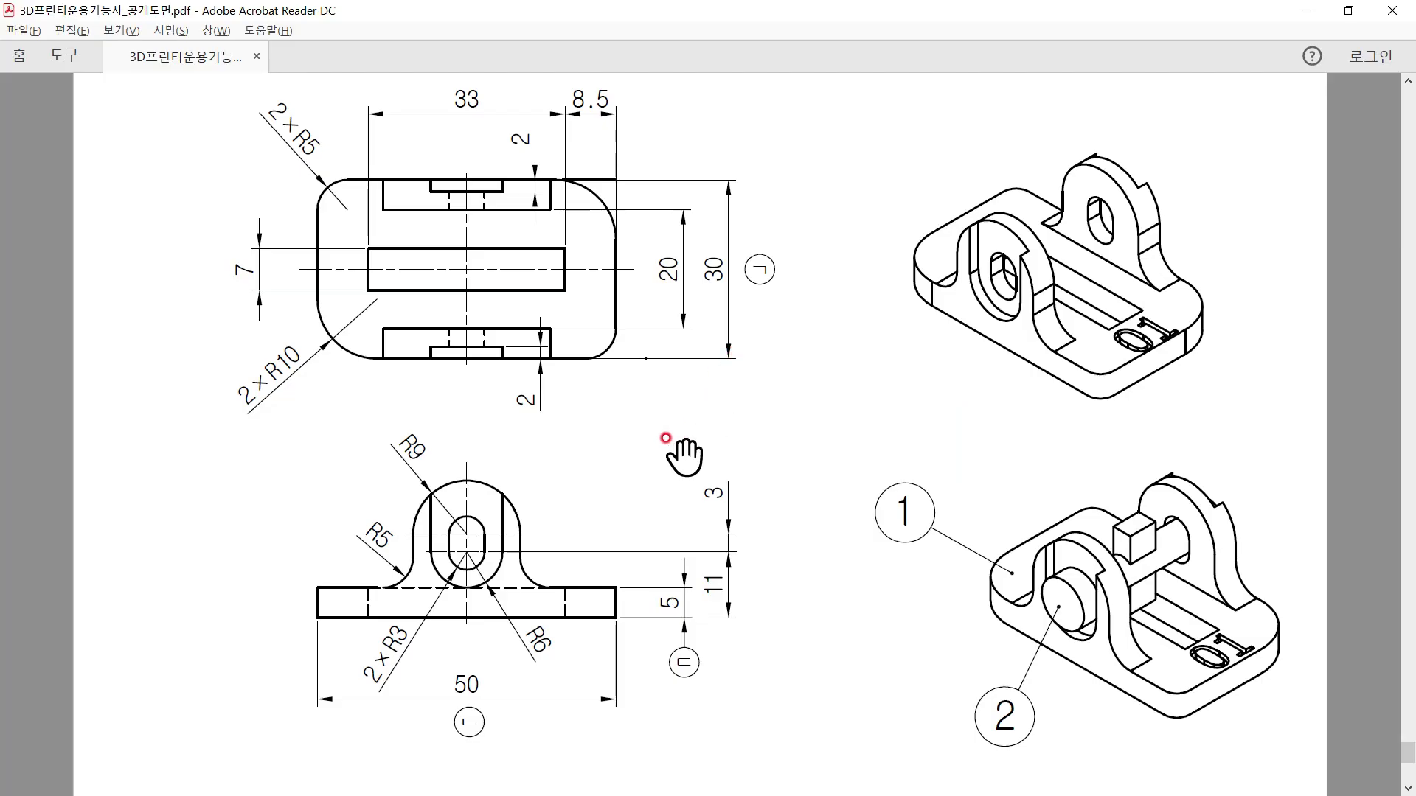
key("alt+Tab")
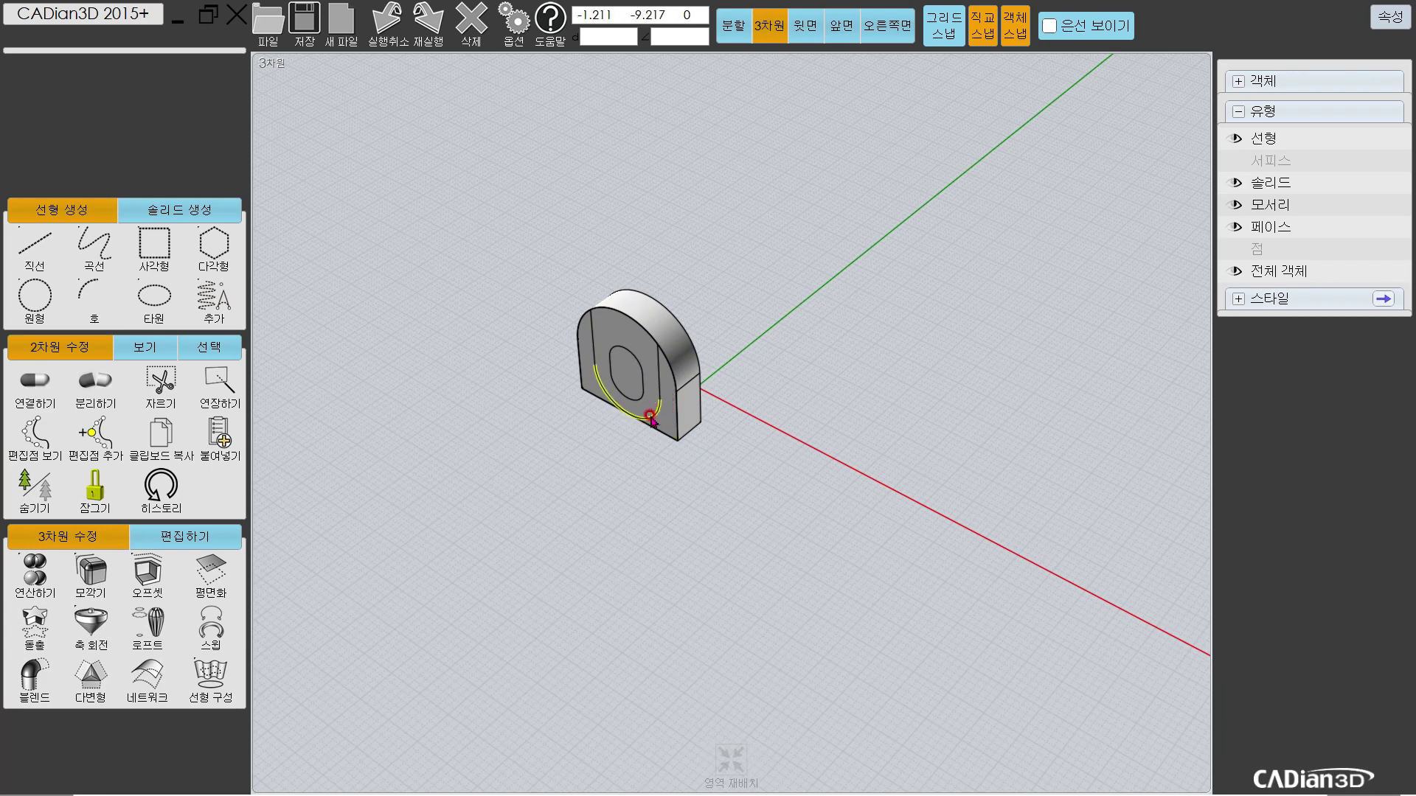
Step: Show the base plate again and mirror the upright block across the x-axis to the opposite edge
left_click(1233, 182)
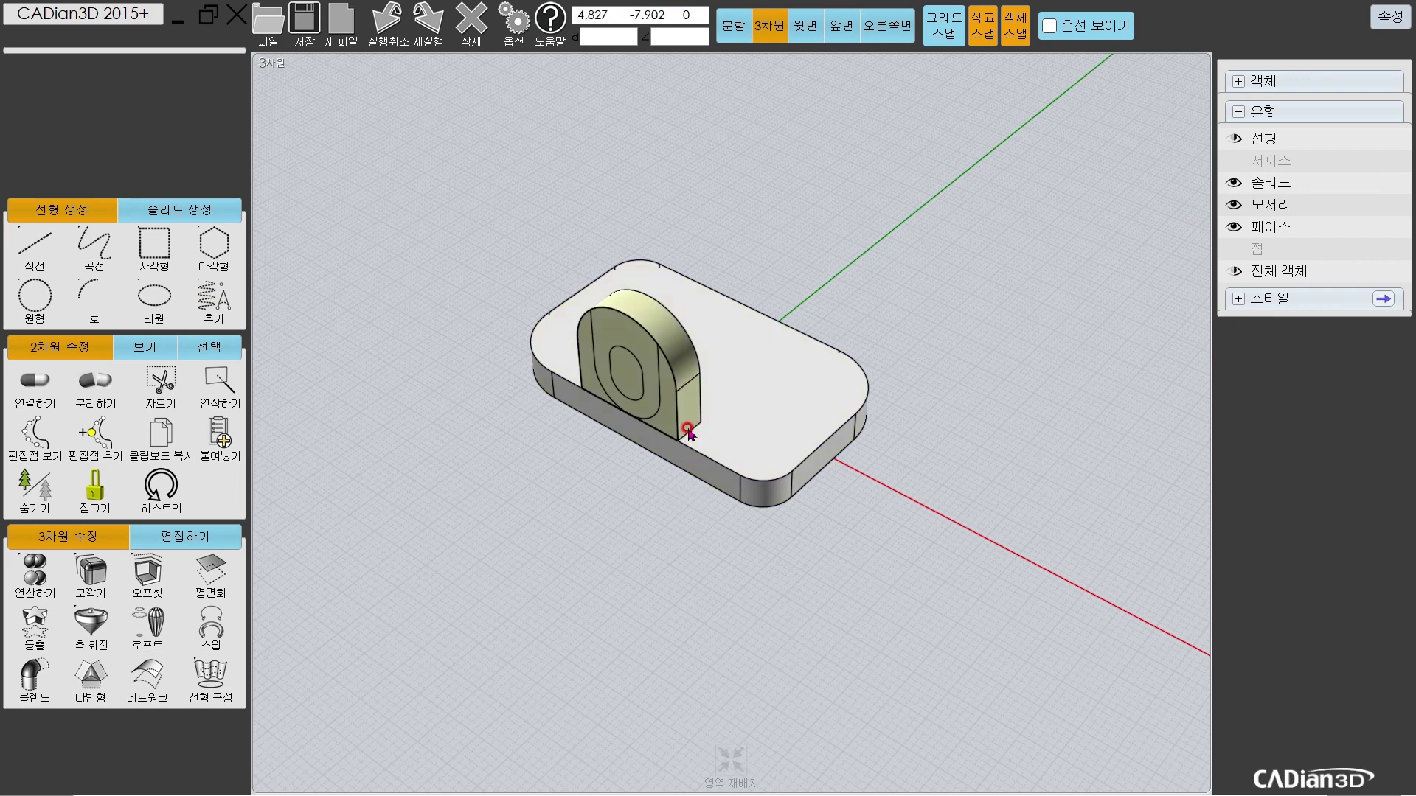
left_click(690, 401)
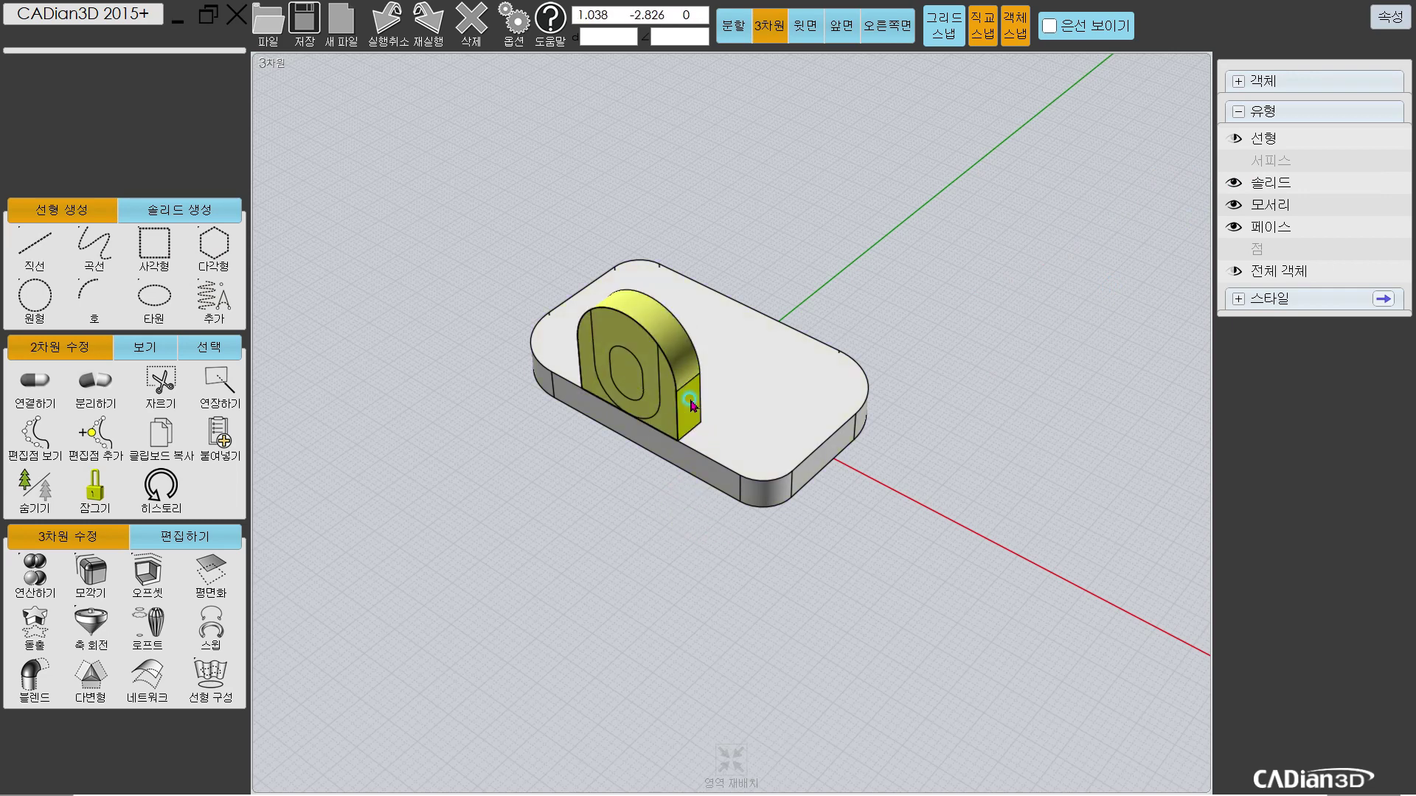
right_click_drag(623, 442, 641, 376)
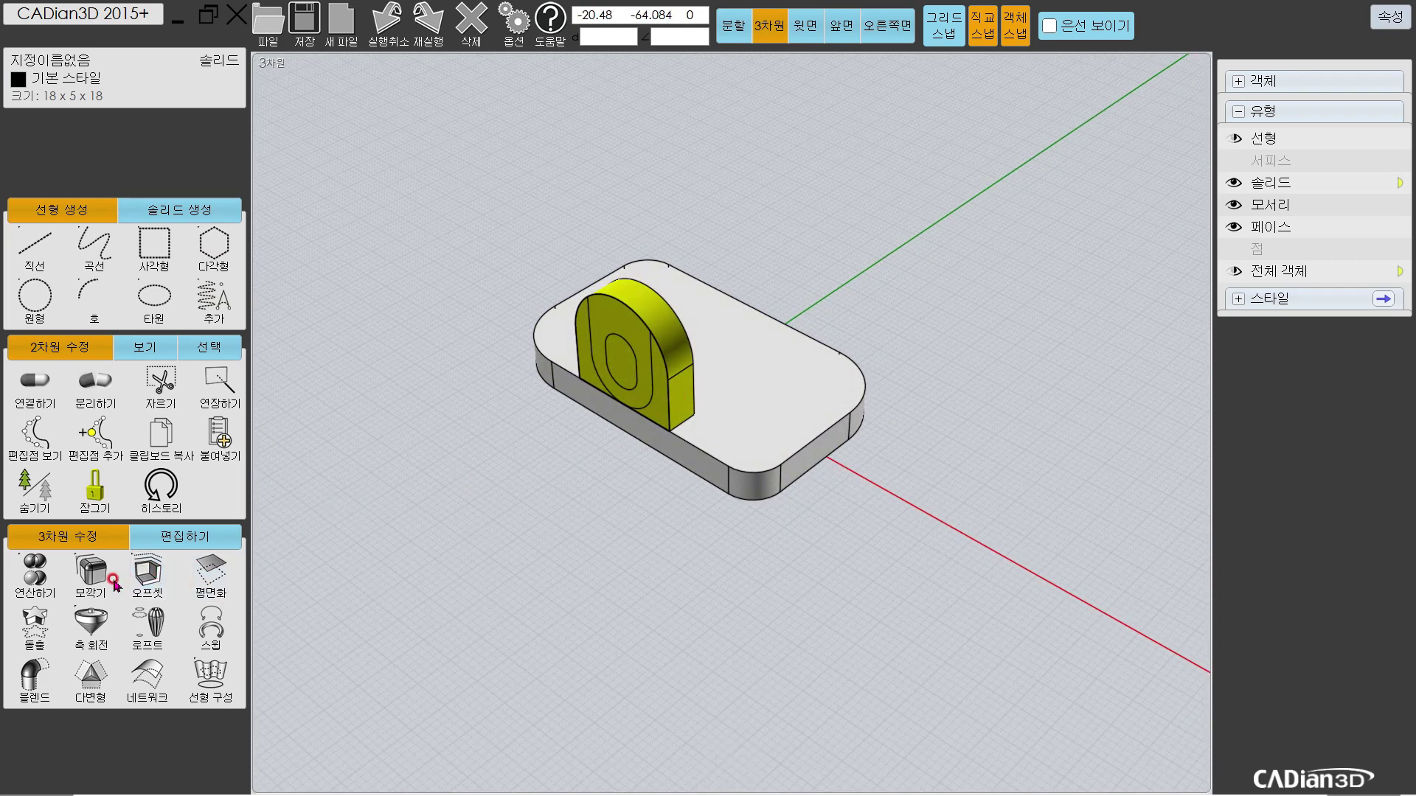
left_click(804, 28)
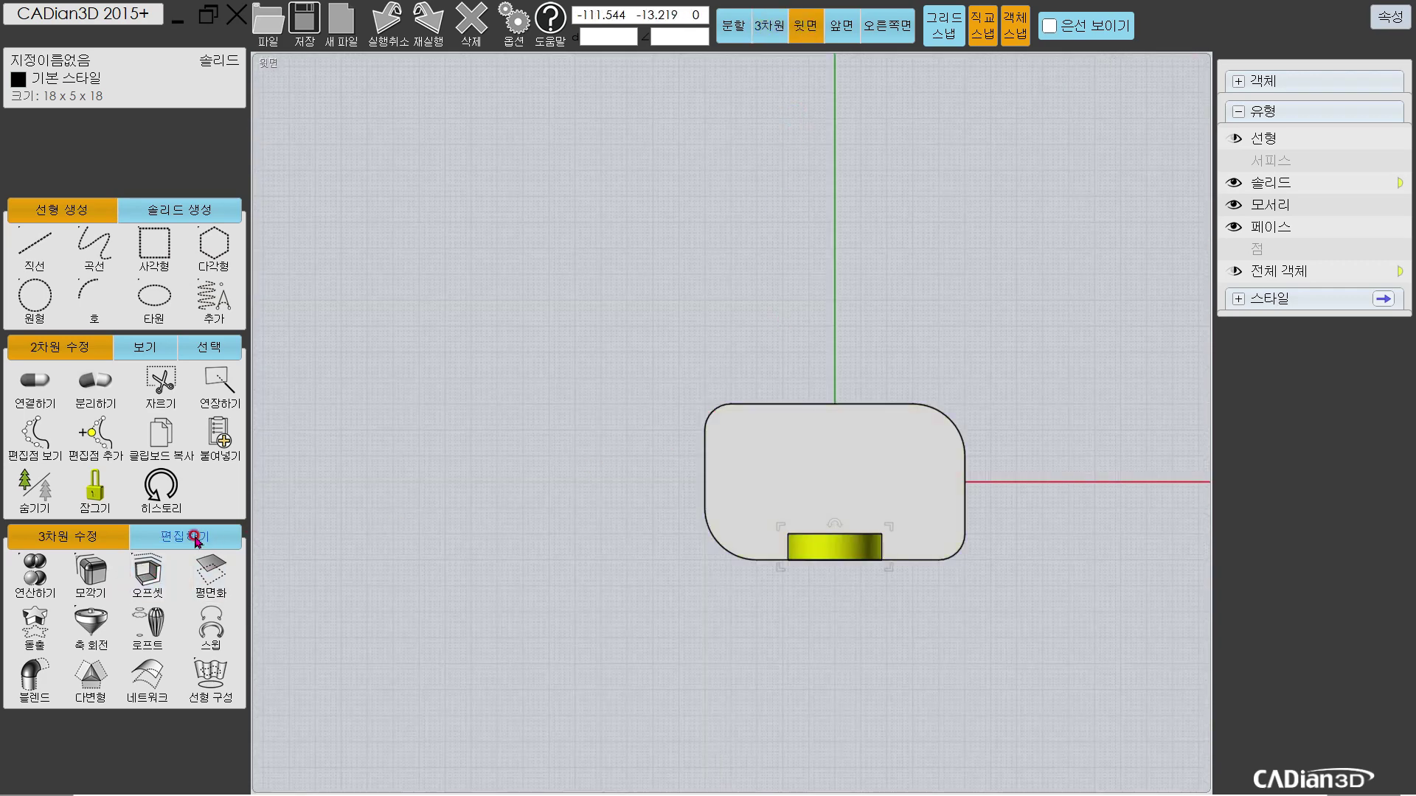
left_click(164, 537)
left_click(34, 630)
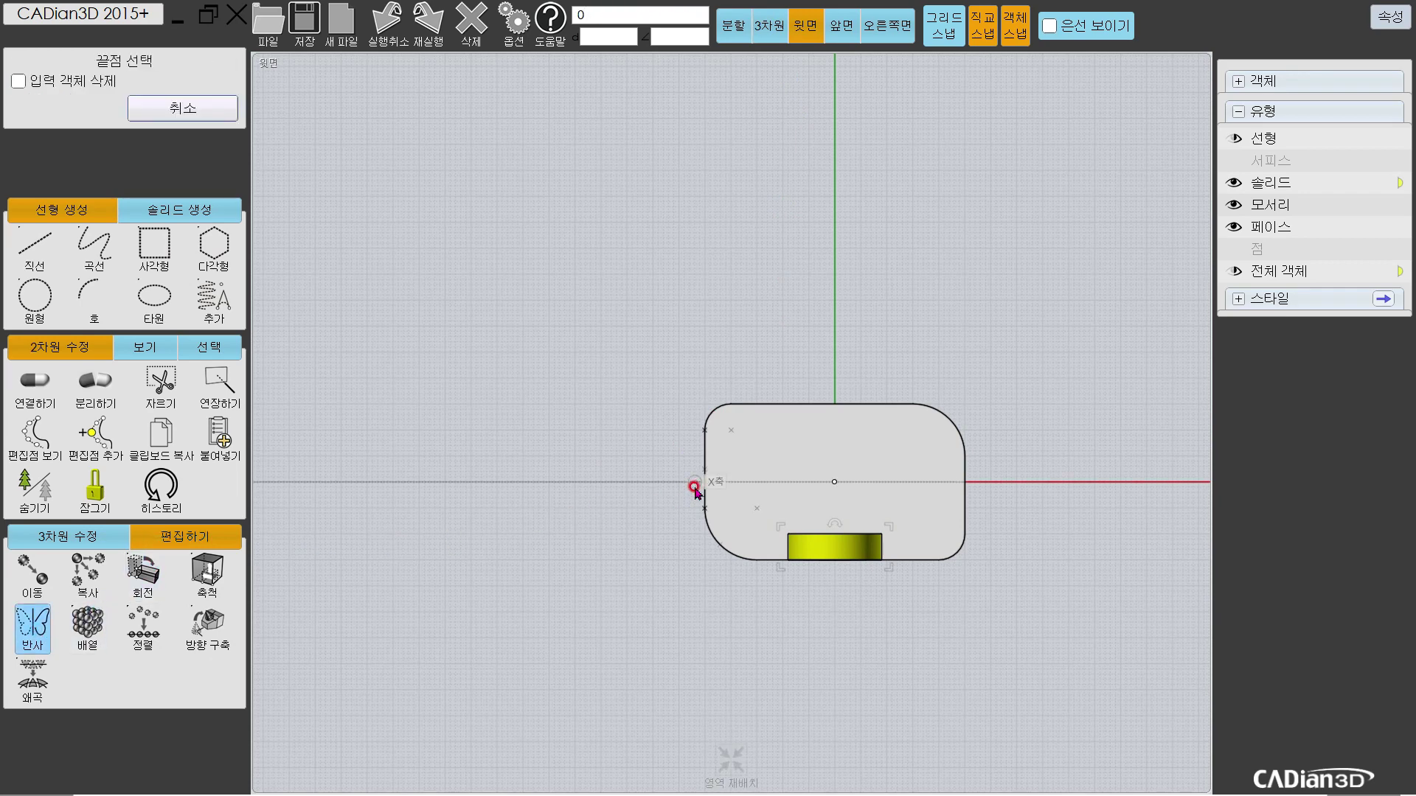
left_click(1059, 483)
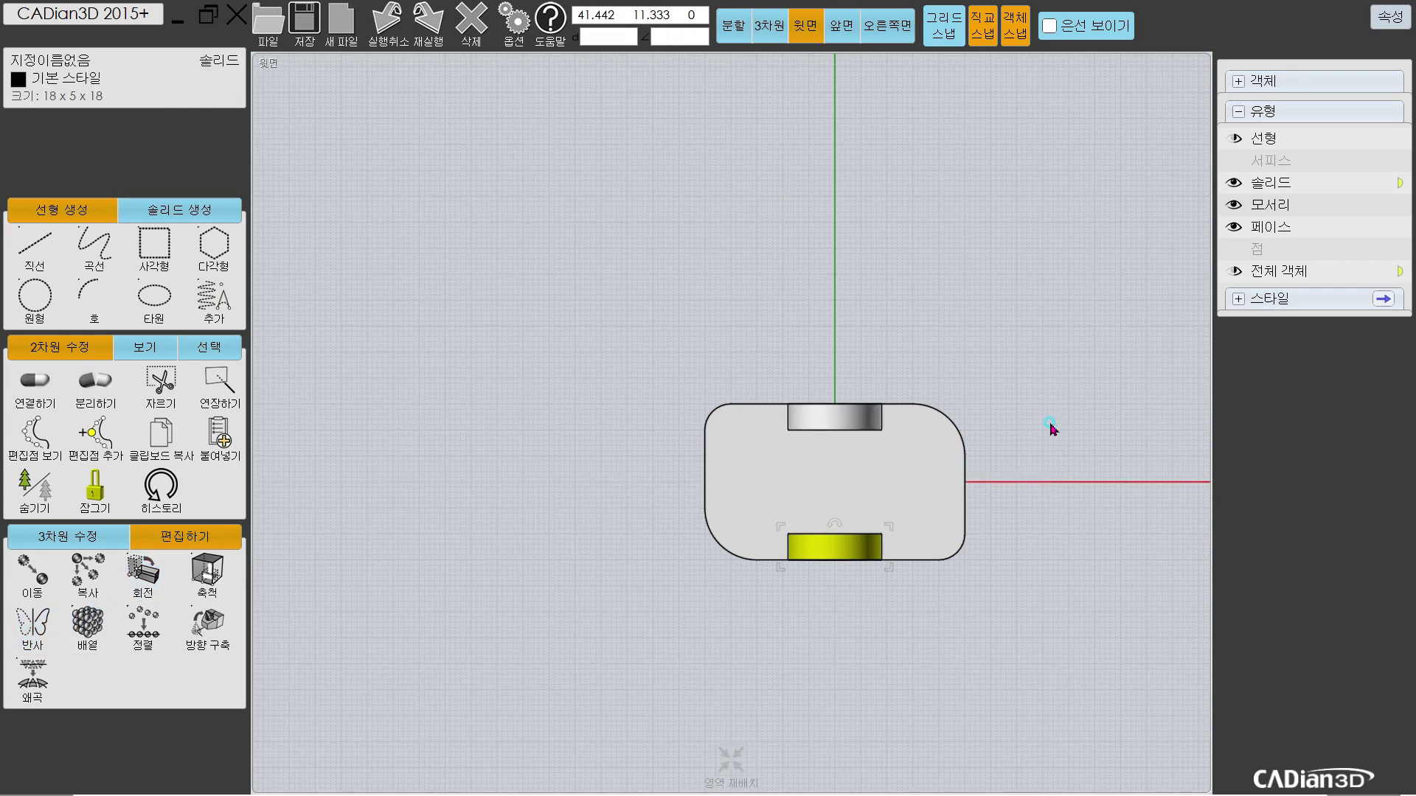
left_click(769, 26)
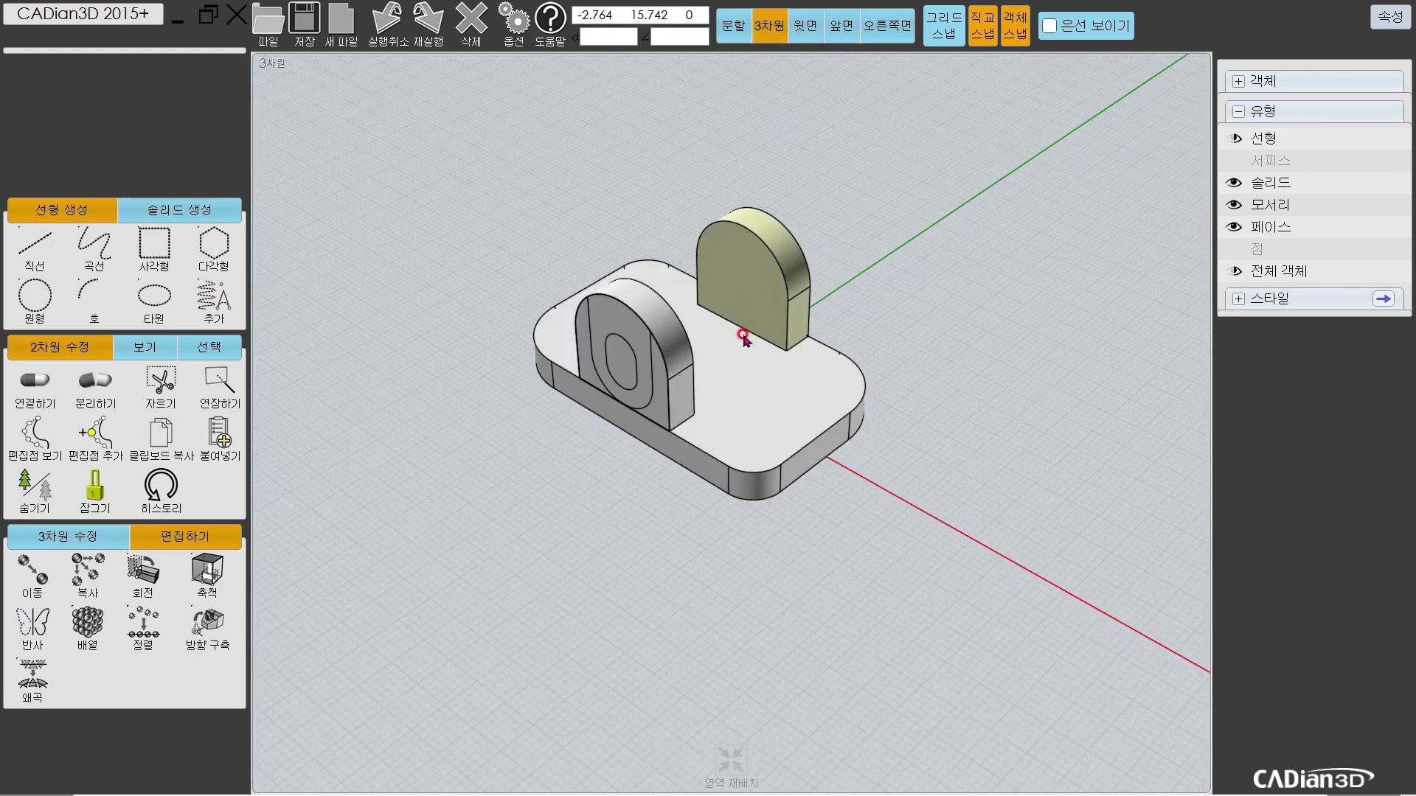
scroll(635, 372, "up", 2)
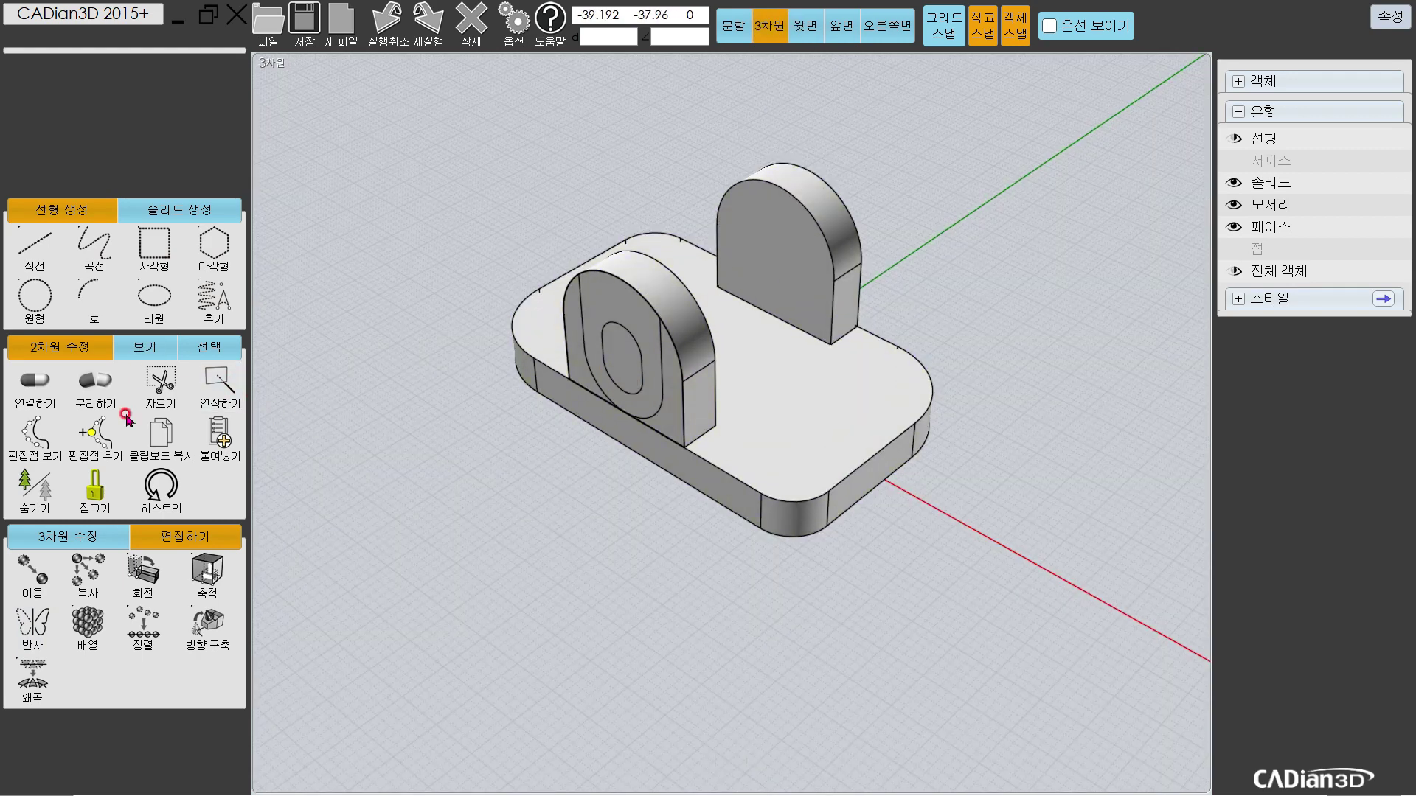
Step: Start a union of the solids from the boolean operations
left_click(81, 536)
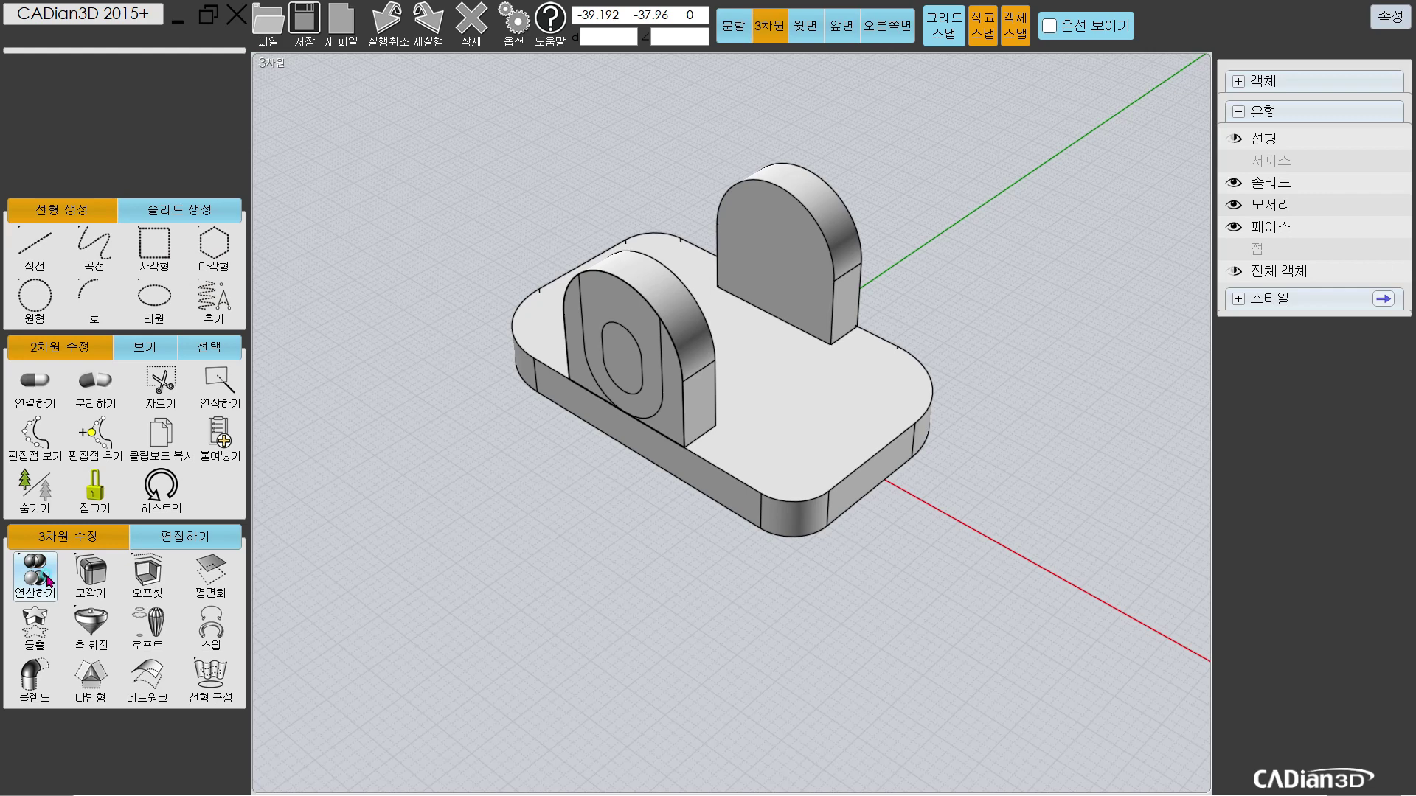
left_click(48, 581)
left_click(66, 575)
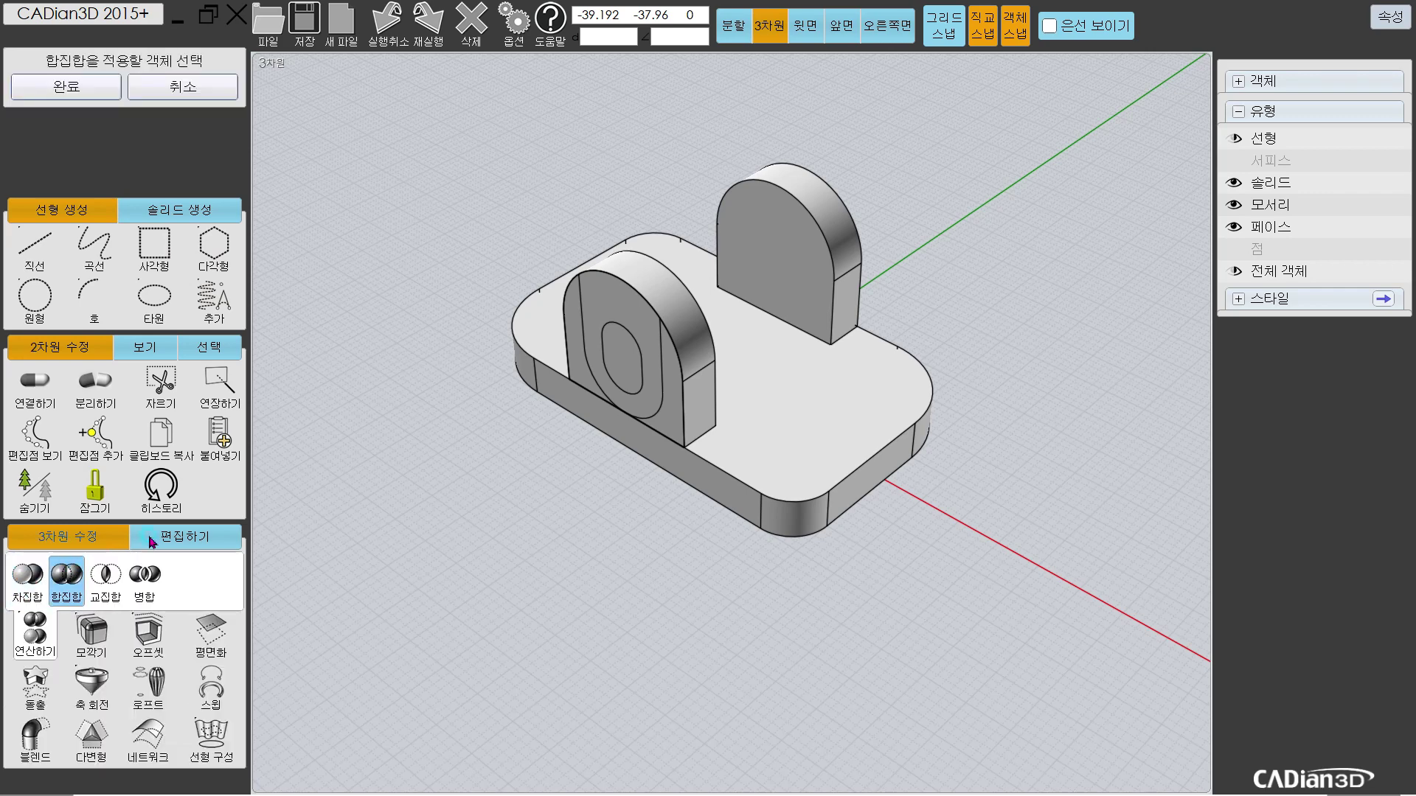
Step: Union the base plate with both upright blocks and compare with the drawing
left_click(701, 391)
left_click(843, 270)
right_click(896, 241)
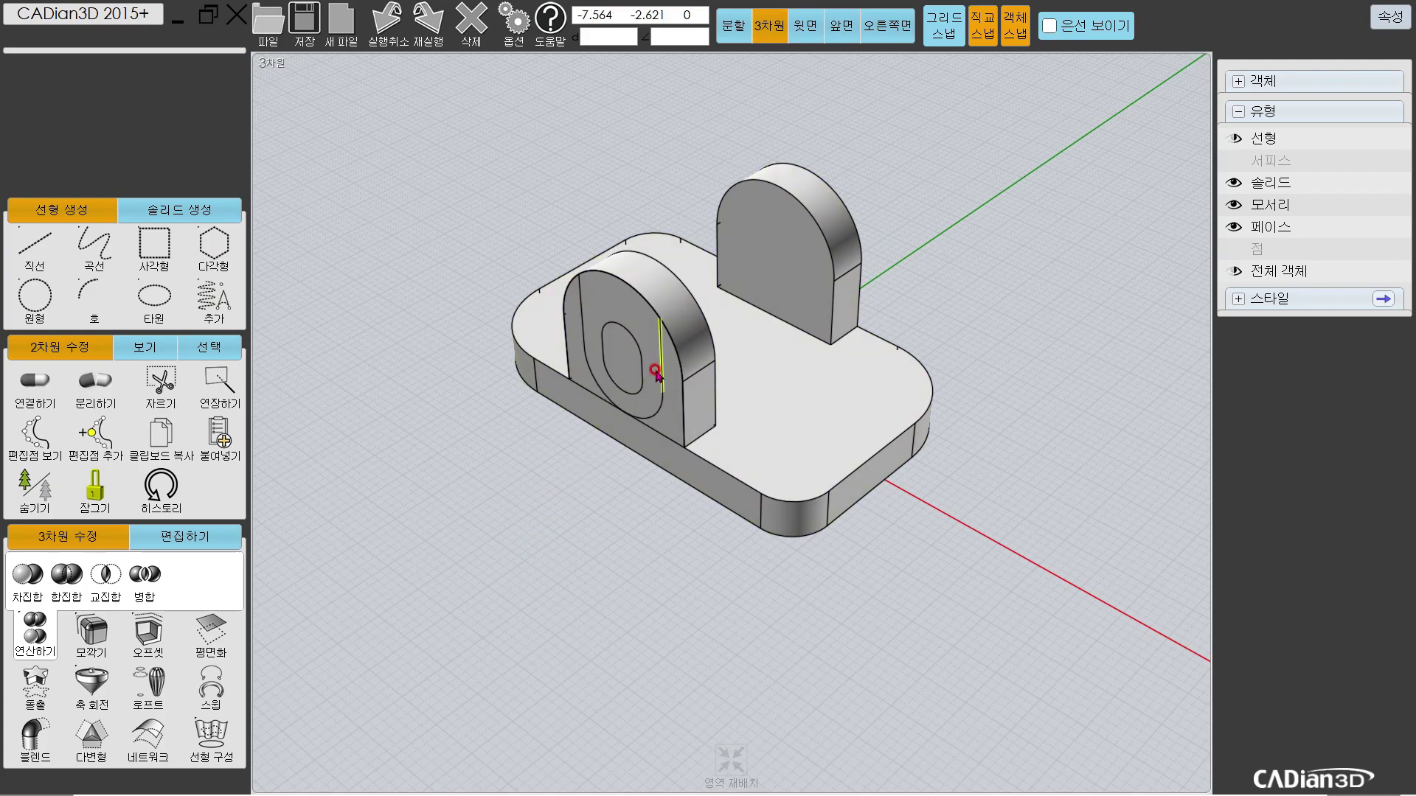
key("alt+Tab")
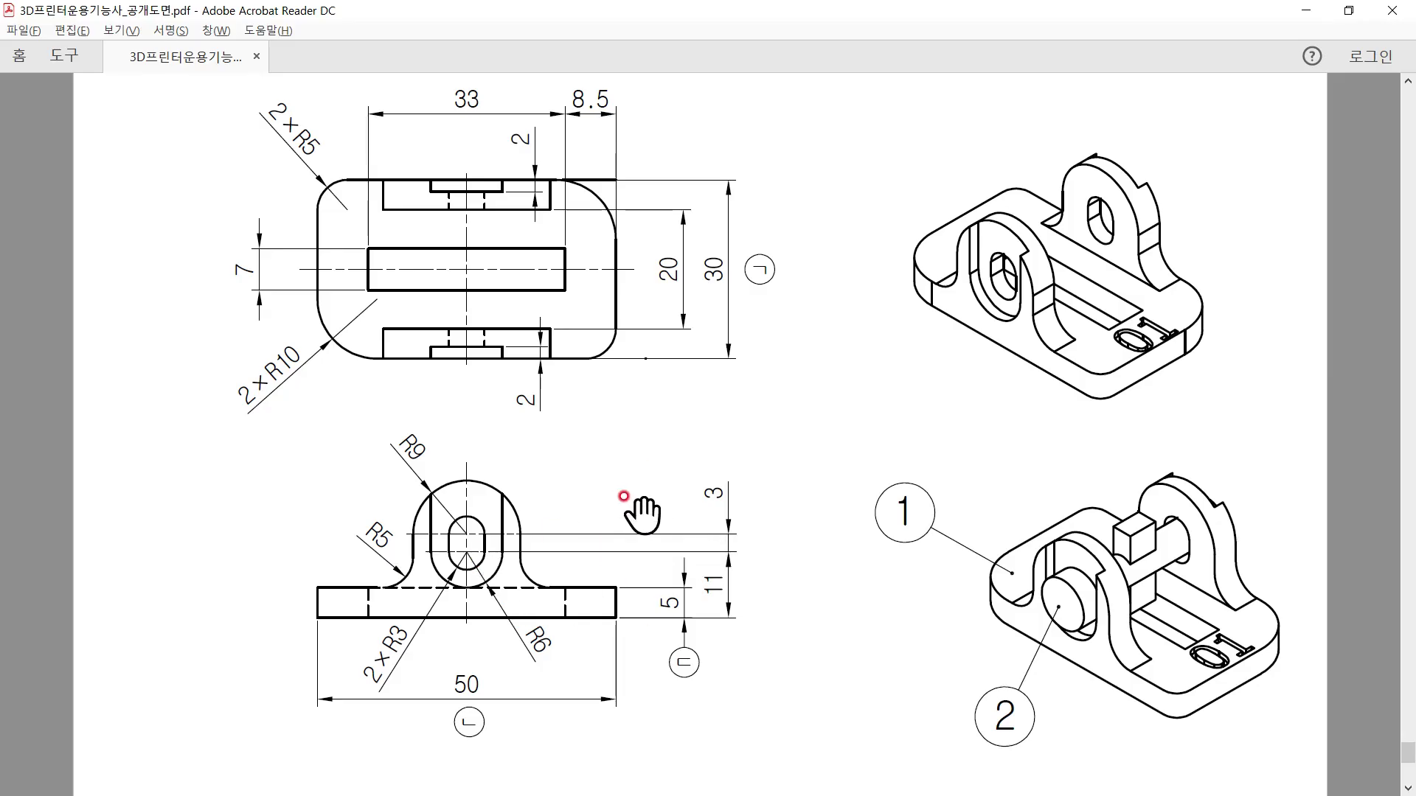
key("alt+Tab")
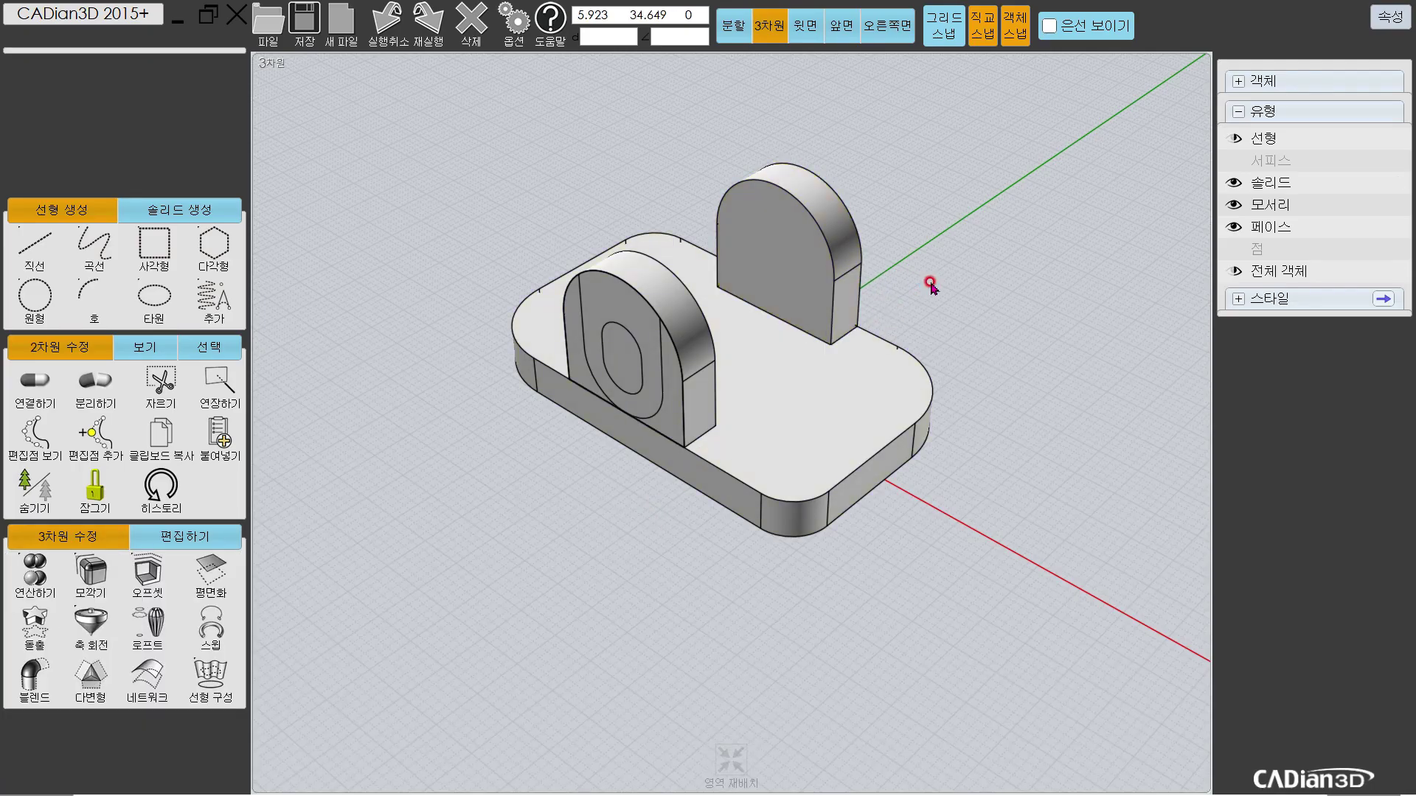
Step: Undo twice to remove the rear and front solid fins, checking the drawing in between
key("ctrl+z")
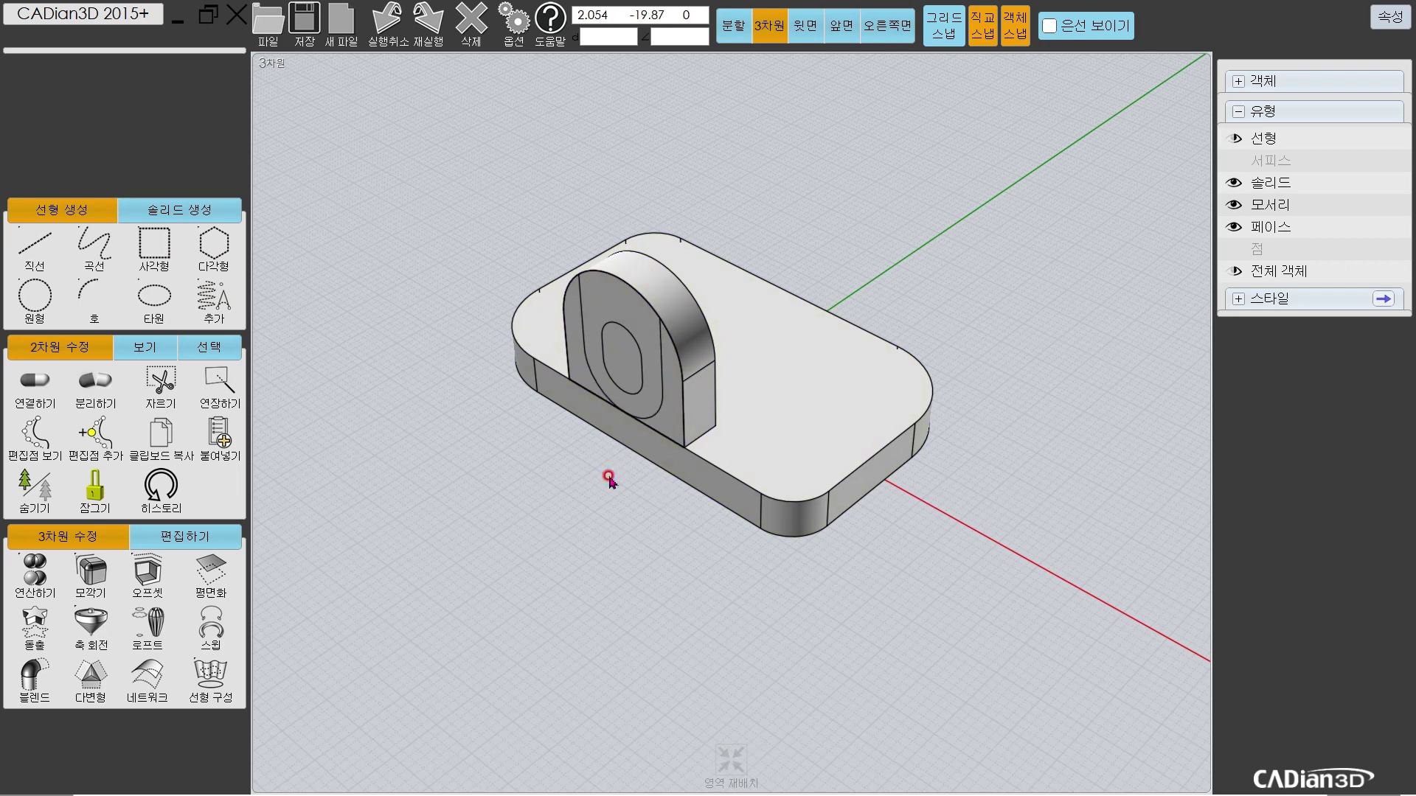
key("alt+Tab")
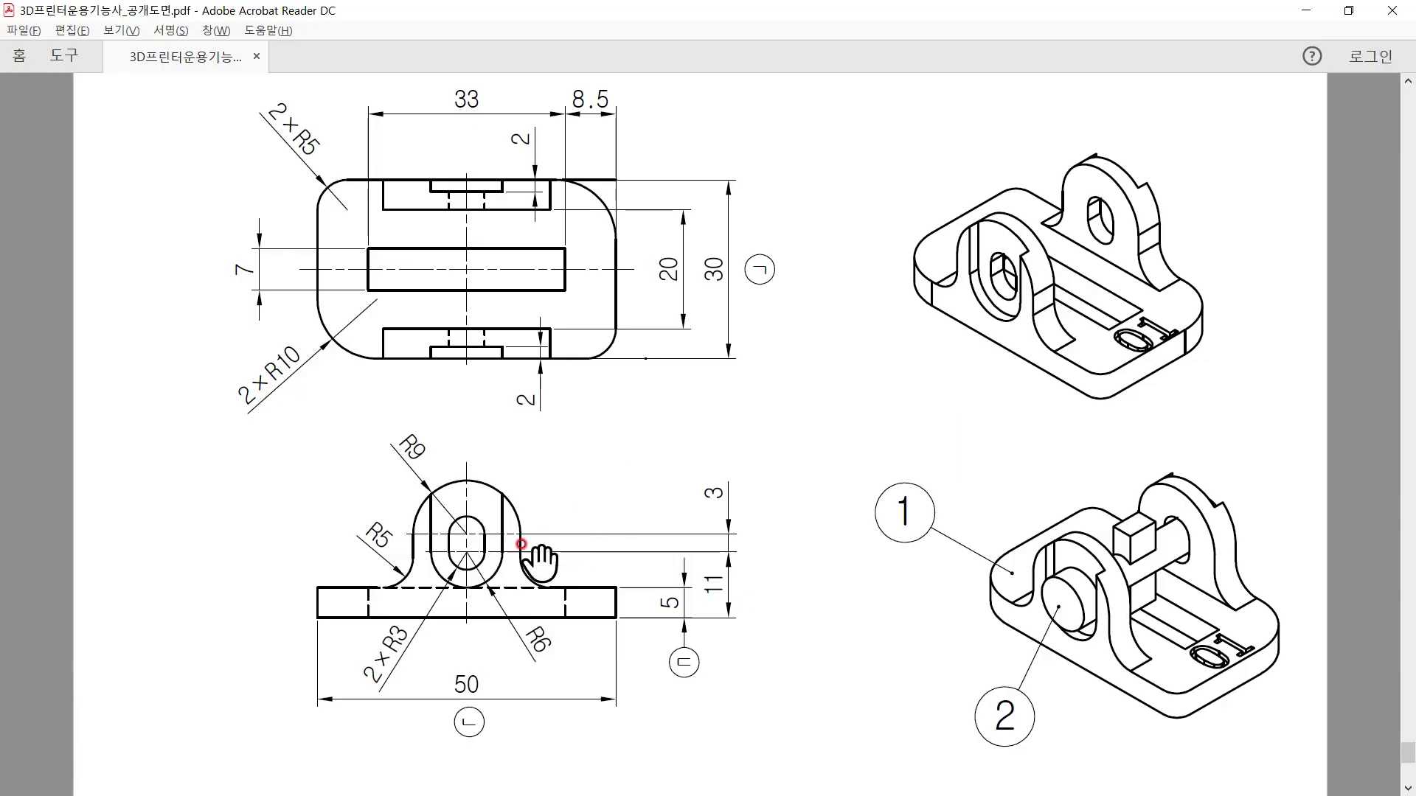
key("alt+Tab")
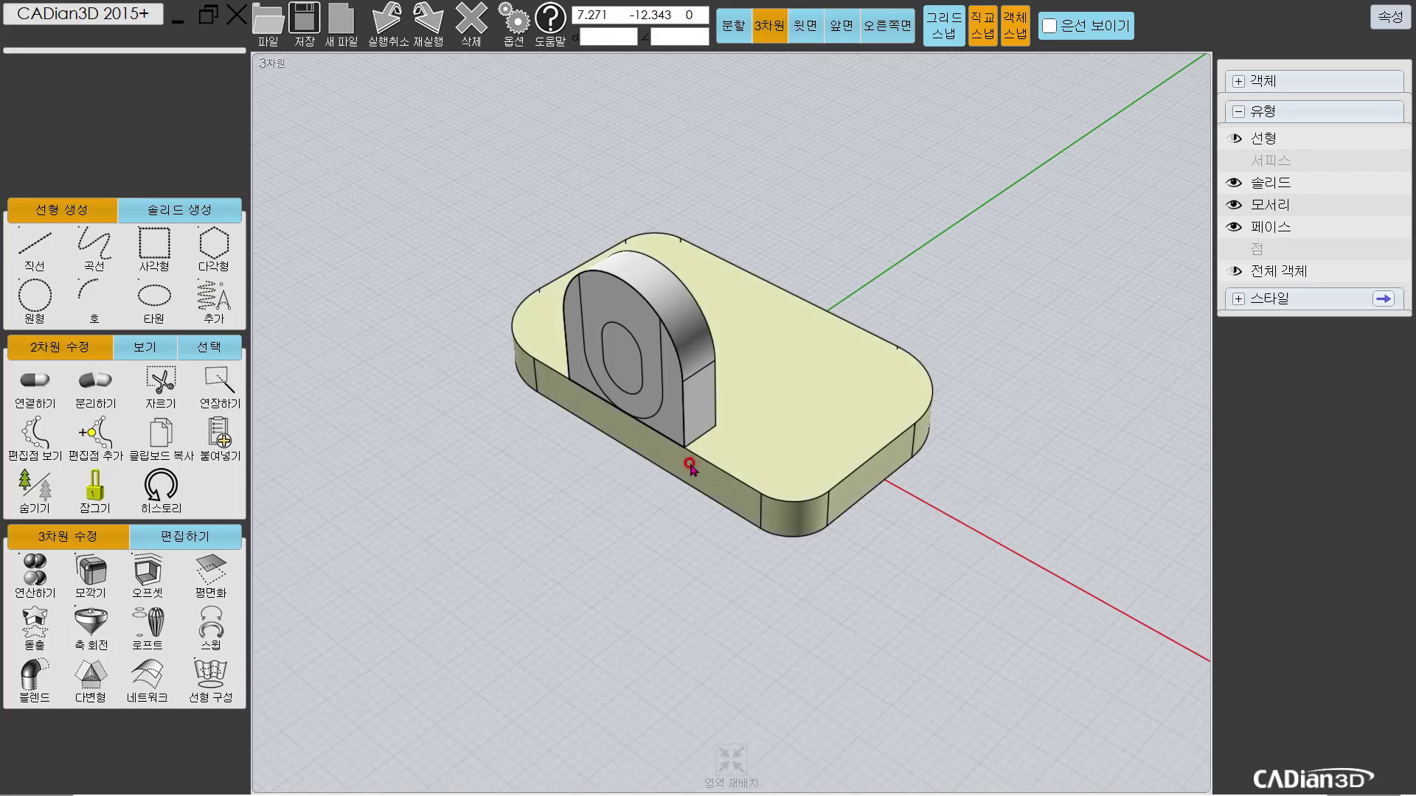
key("ctrl+z")
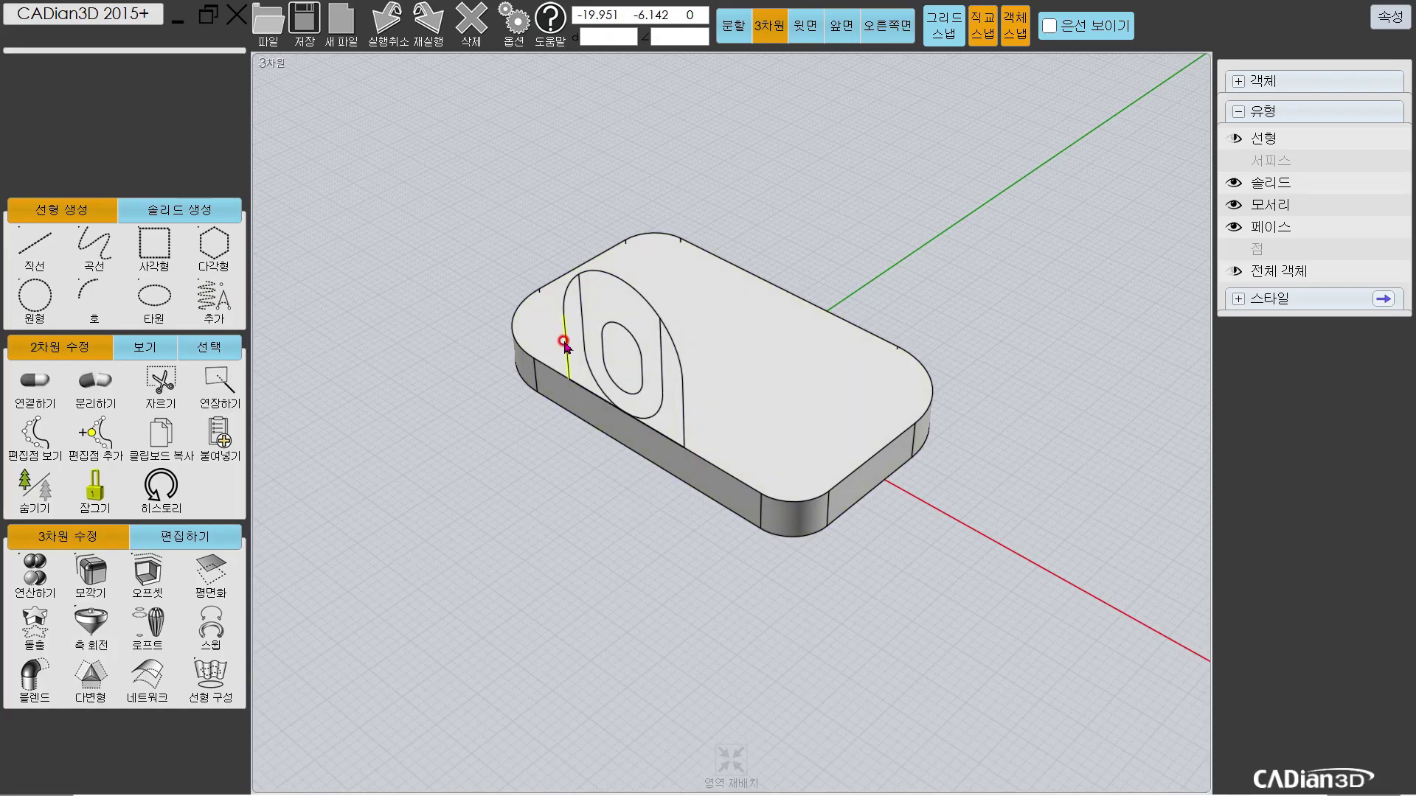
Step: Extrude the fin outline and slot curves 5 units into a solid fin, then select it
left_click(564, 347)
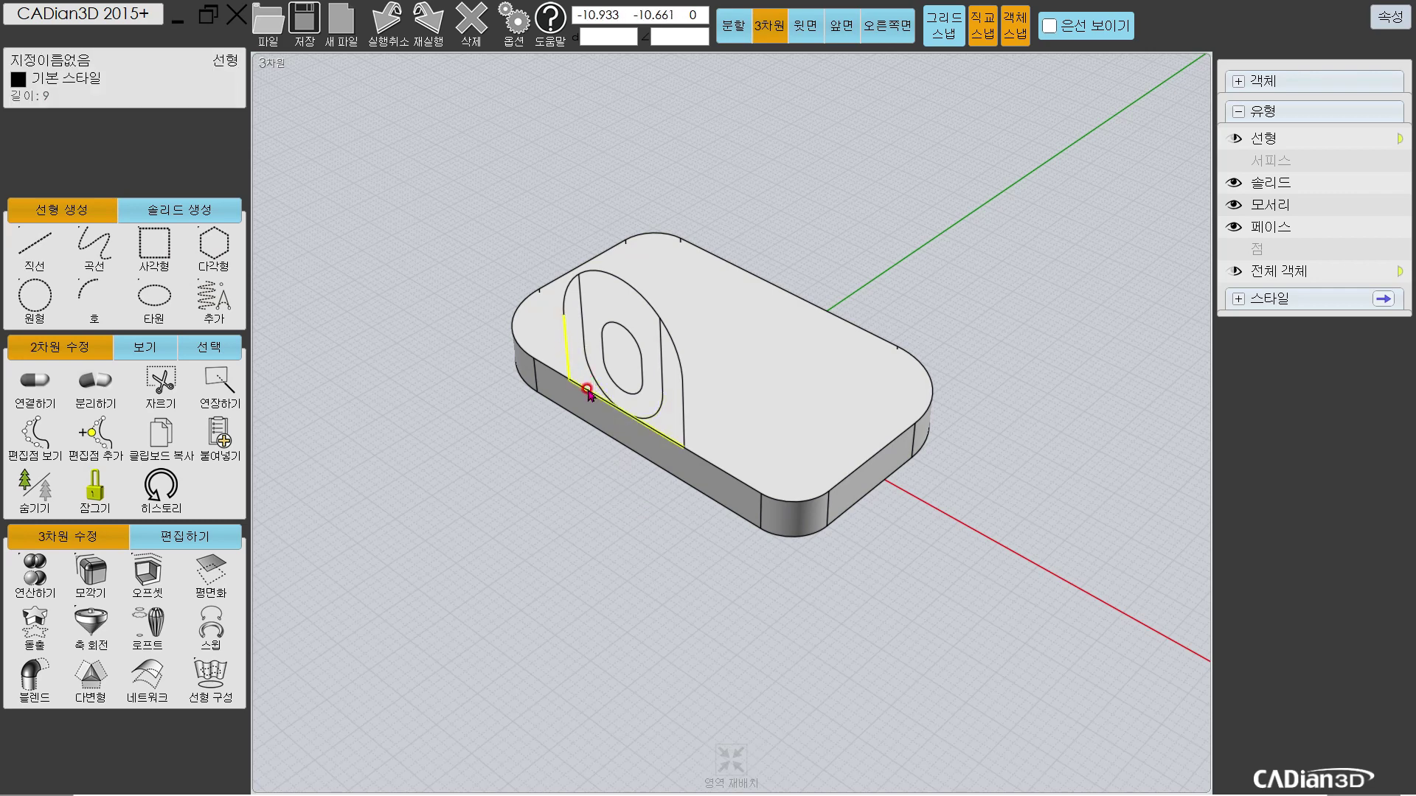
left_click(588, 391, "shift")
left_click(680, 403, "shift")
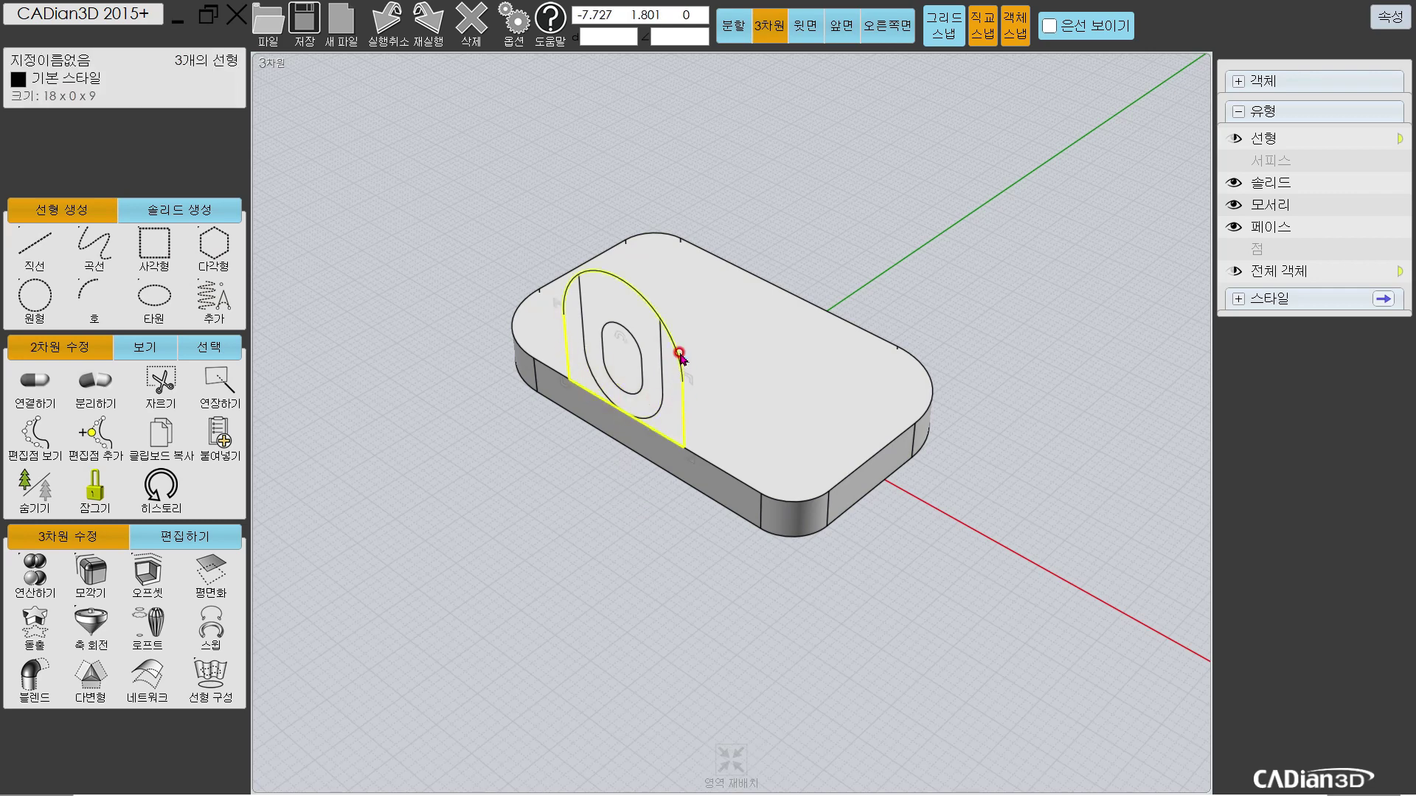
left_click(677, 355, "shift")
left_click(629, 334, "shift")
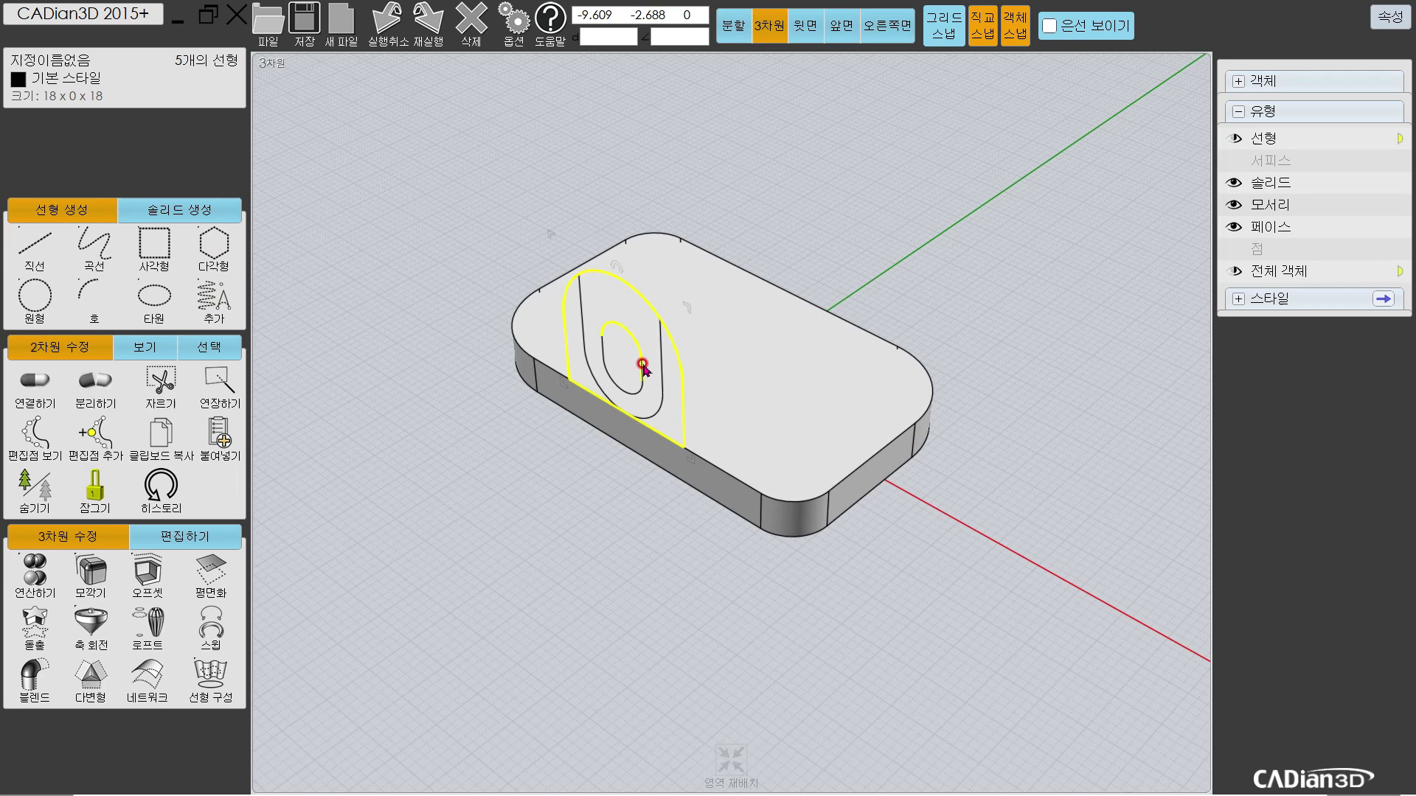
left_click(604, 359, "shift")
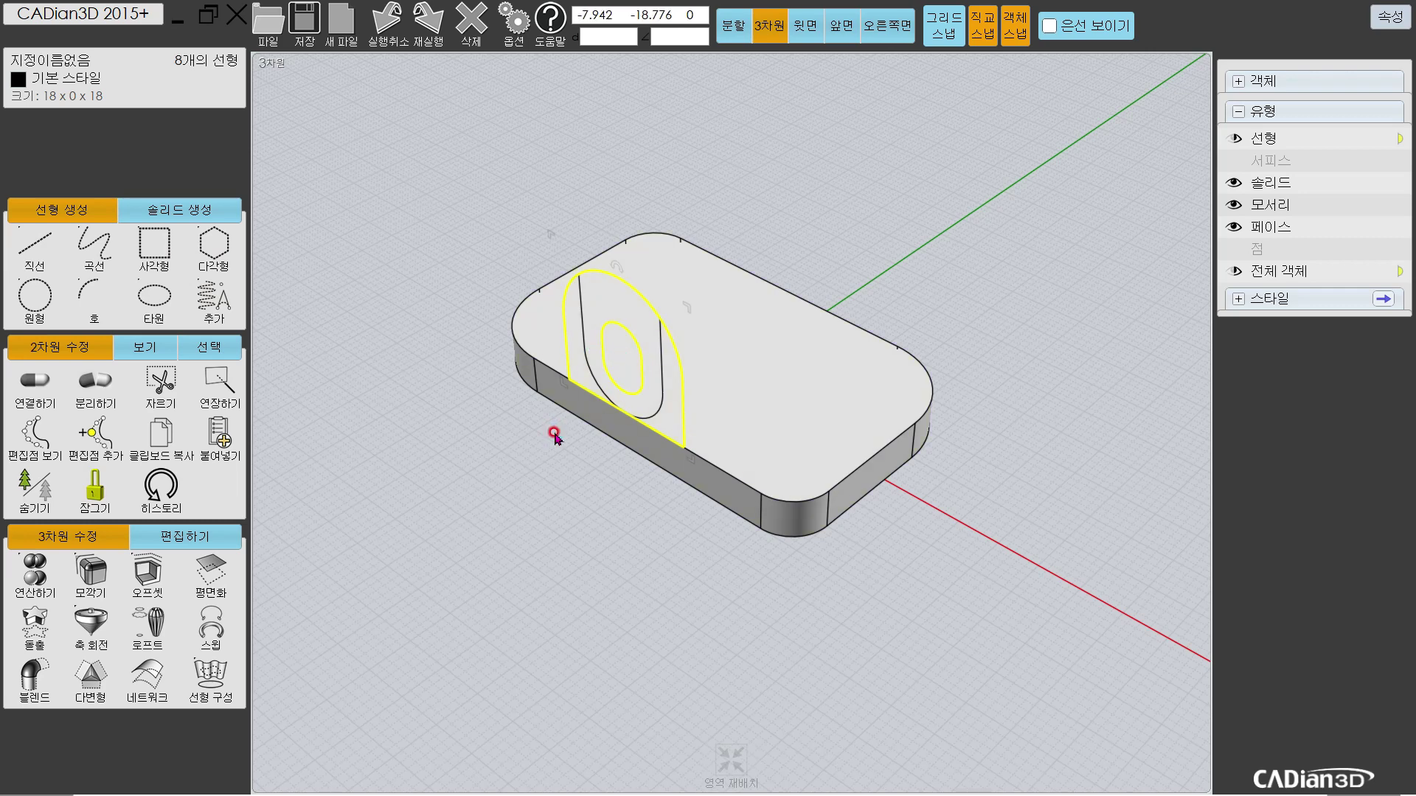
left_click(35, 625)
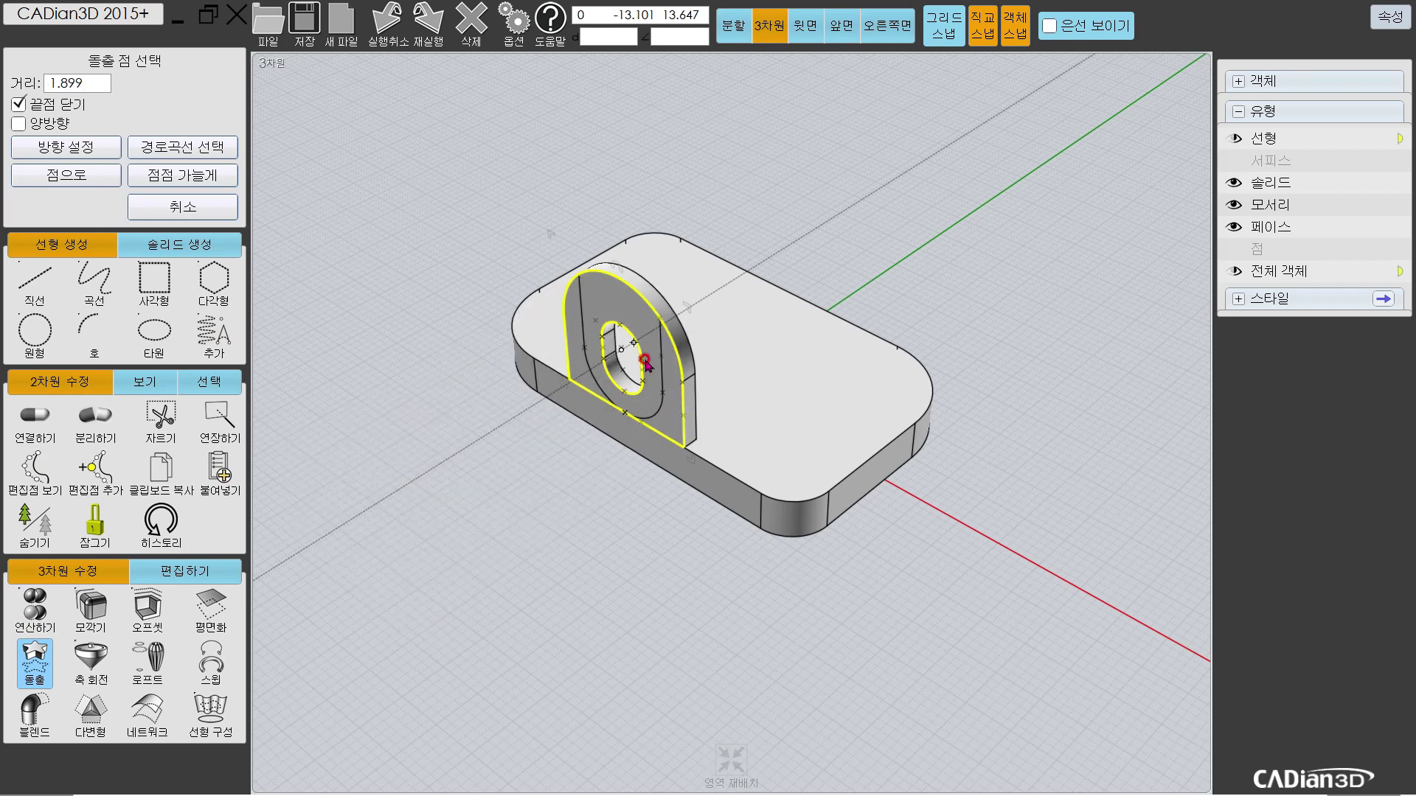
type("5")
key("Return")
key("Escape")
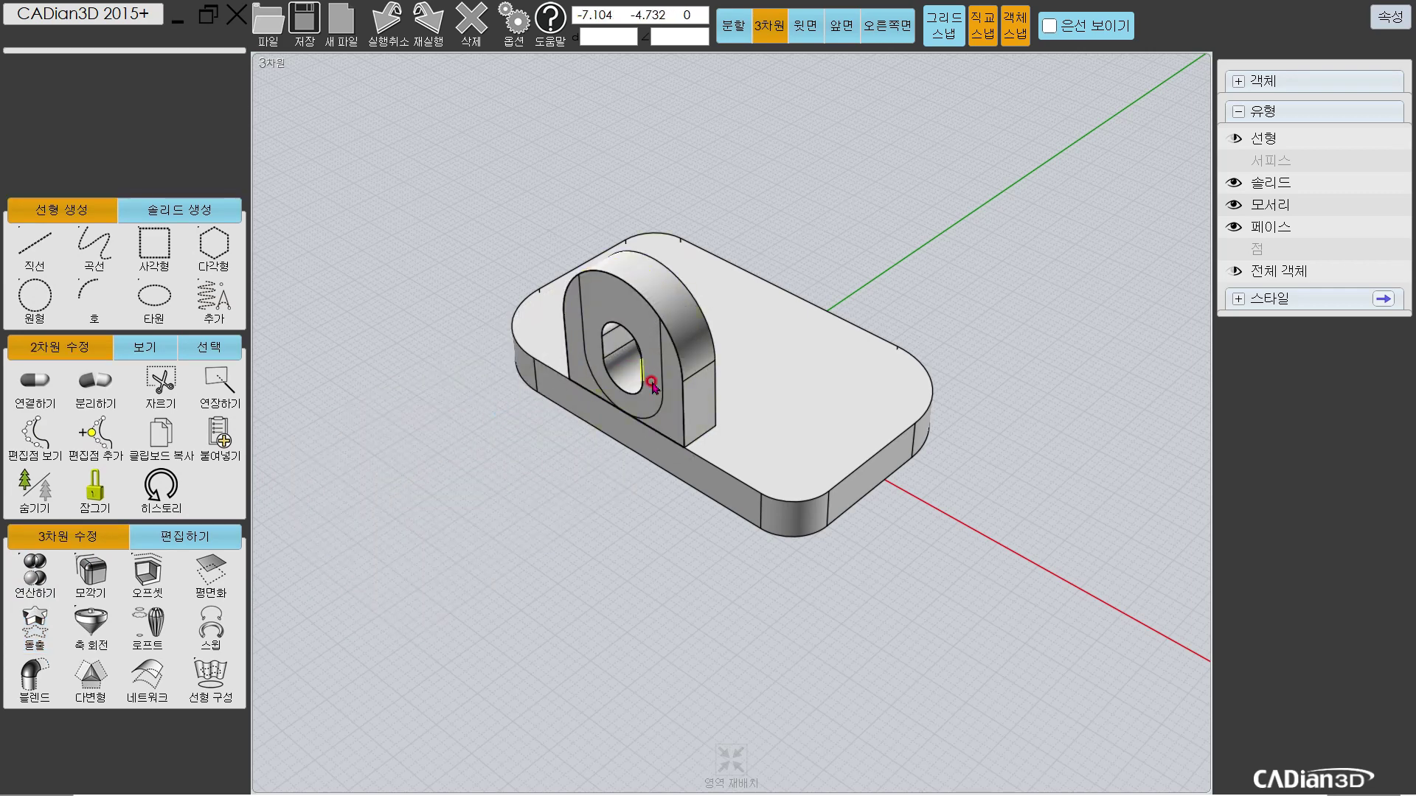
left_click(693, 399)
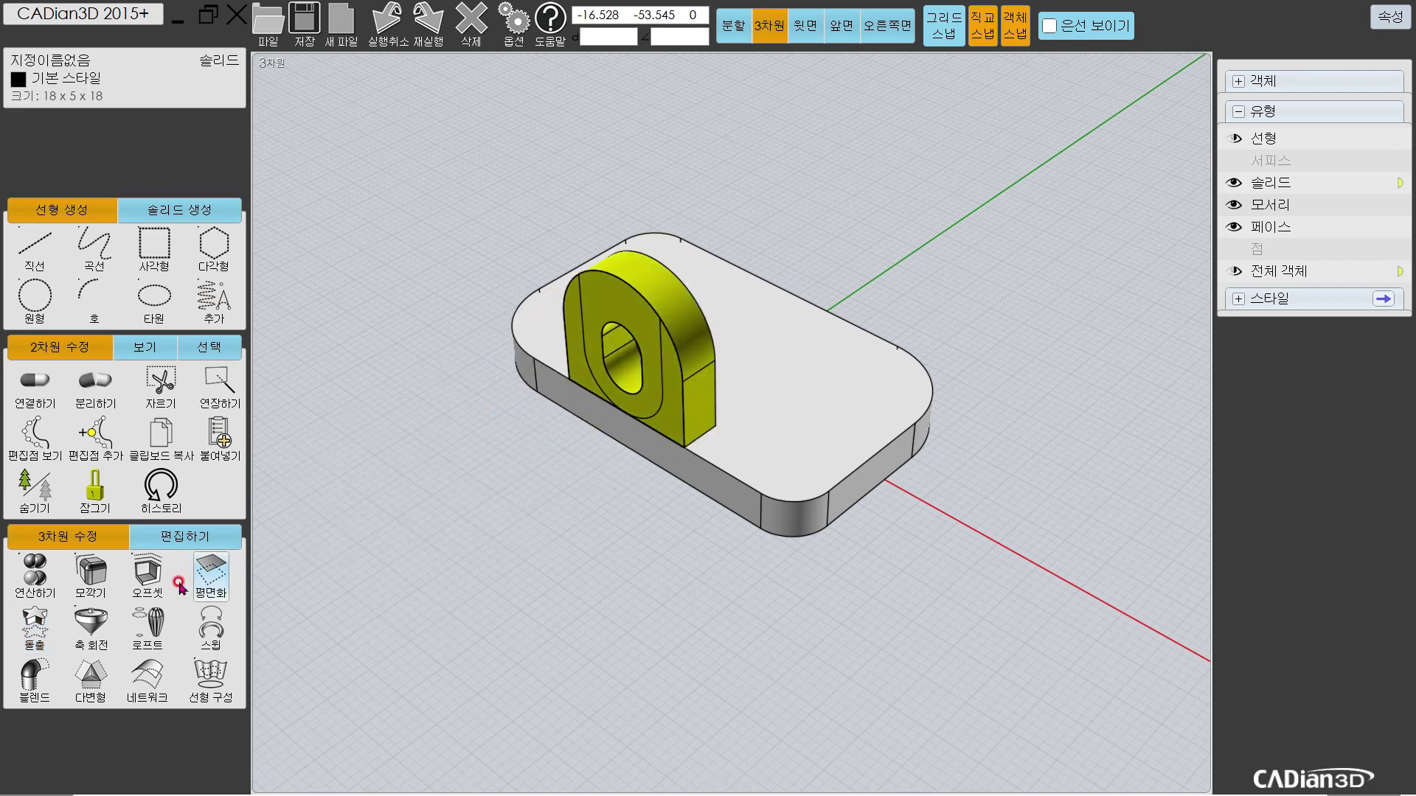
Step: Mirror the selected fin across the X axis, keeping the copy as a rear fin
left_click(175, 536)
left_click(33, 625)
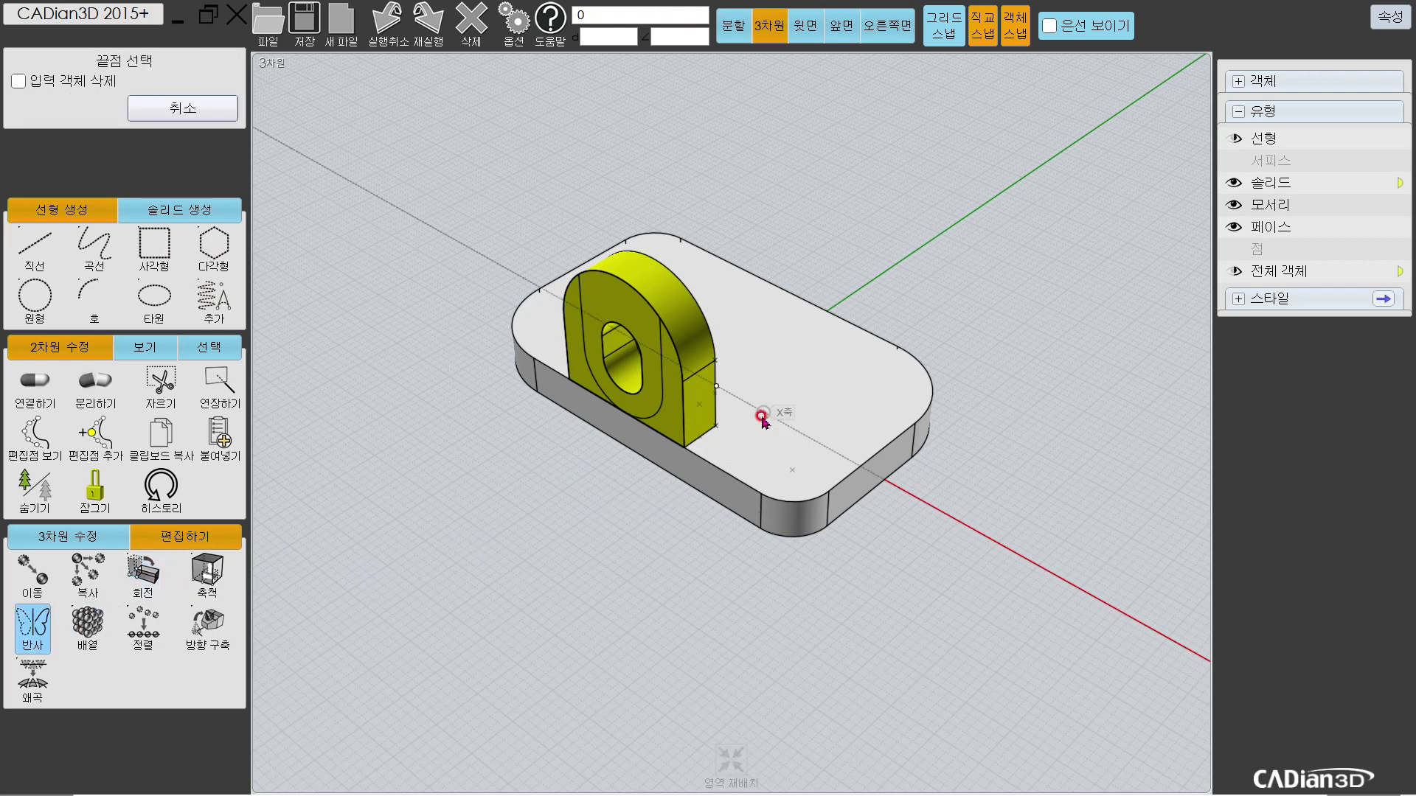
left_click(760, 416)
key("Escape")
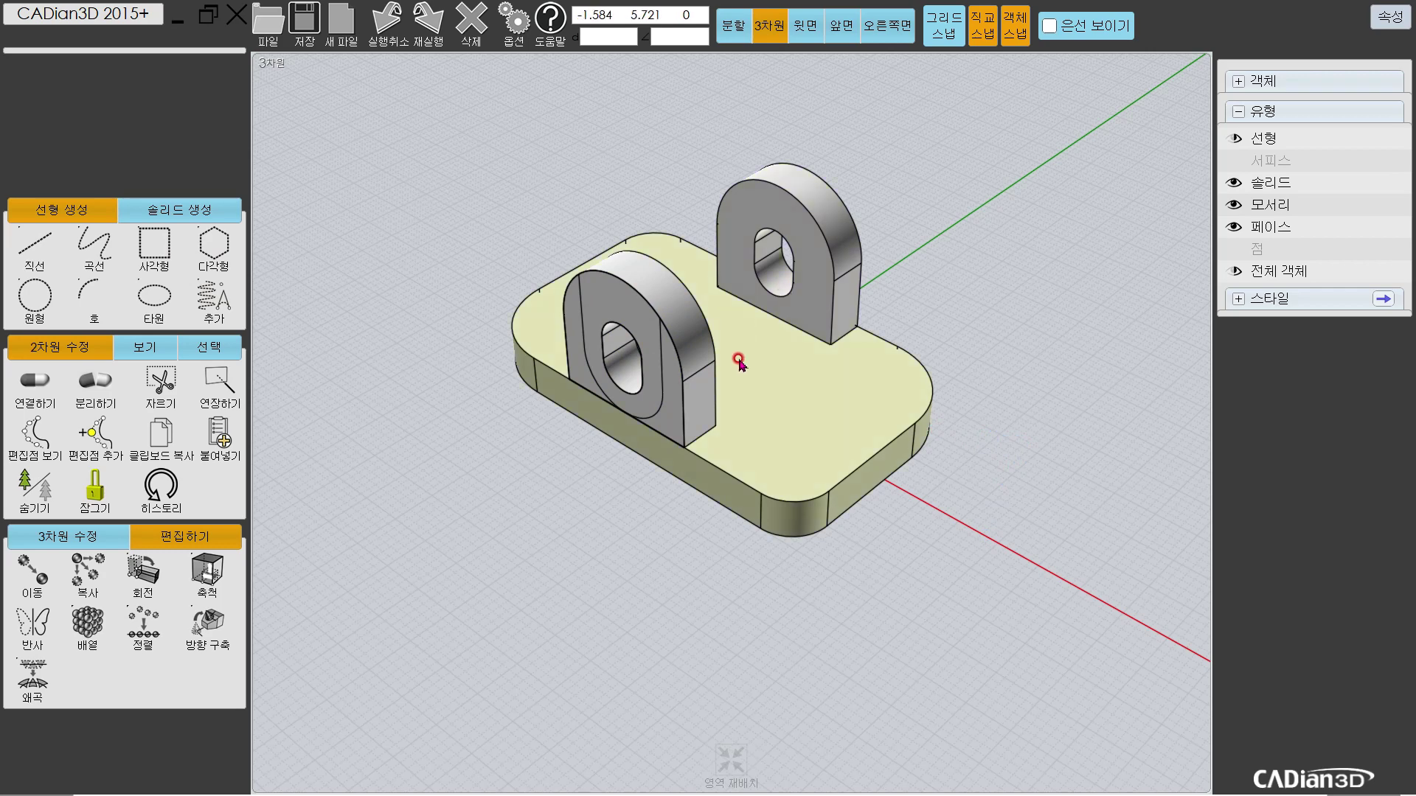
left_click(40, 547)
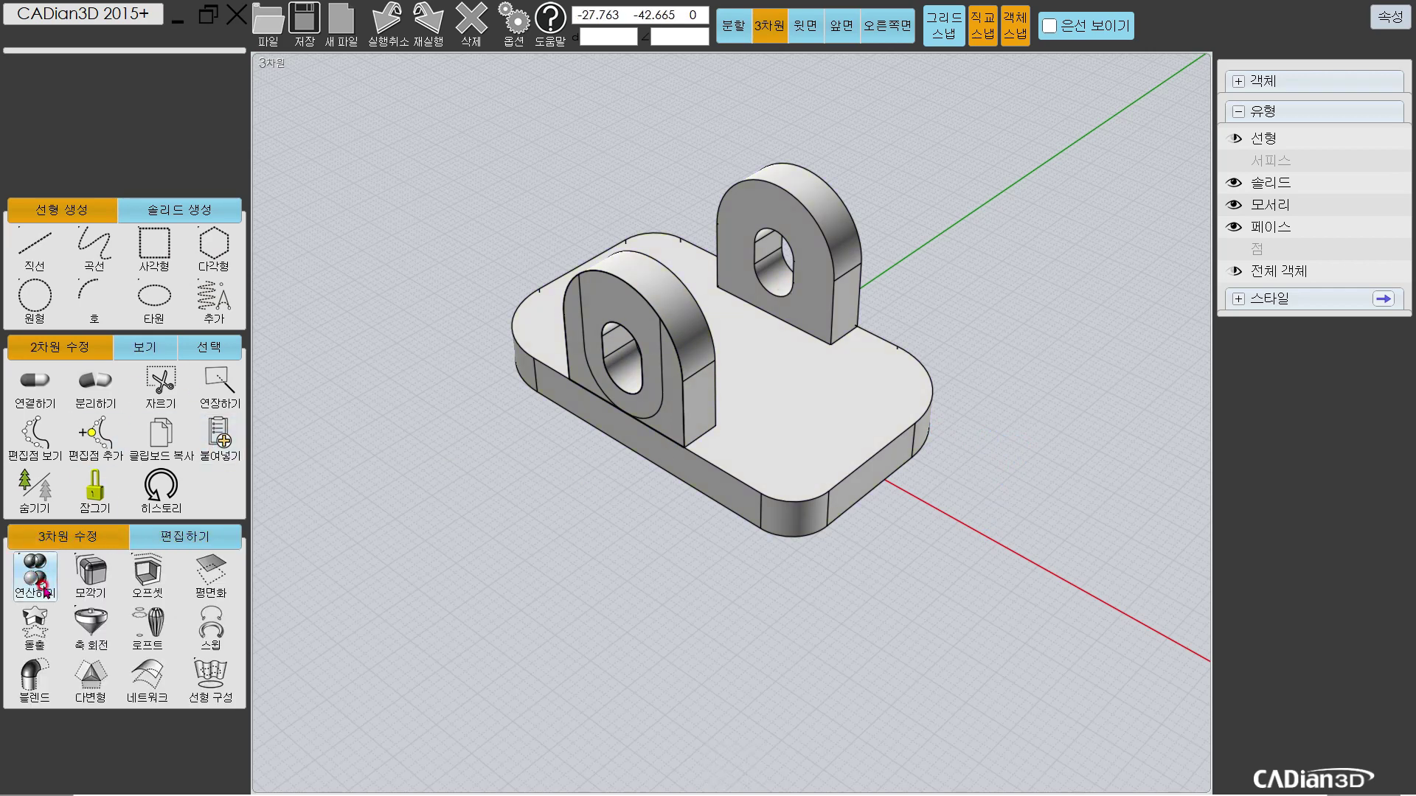
Step: Union the base and both fins into one 50 × 30 × 23 solid, then hide all solids
left_click(34, 575)
left_click(67, 574)
left_click(706, 406)
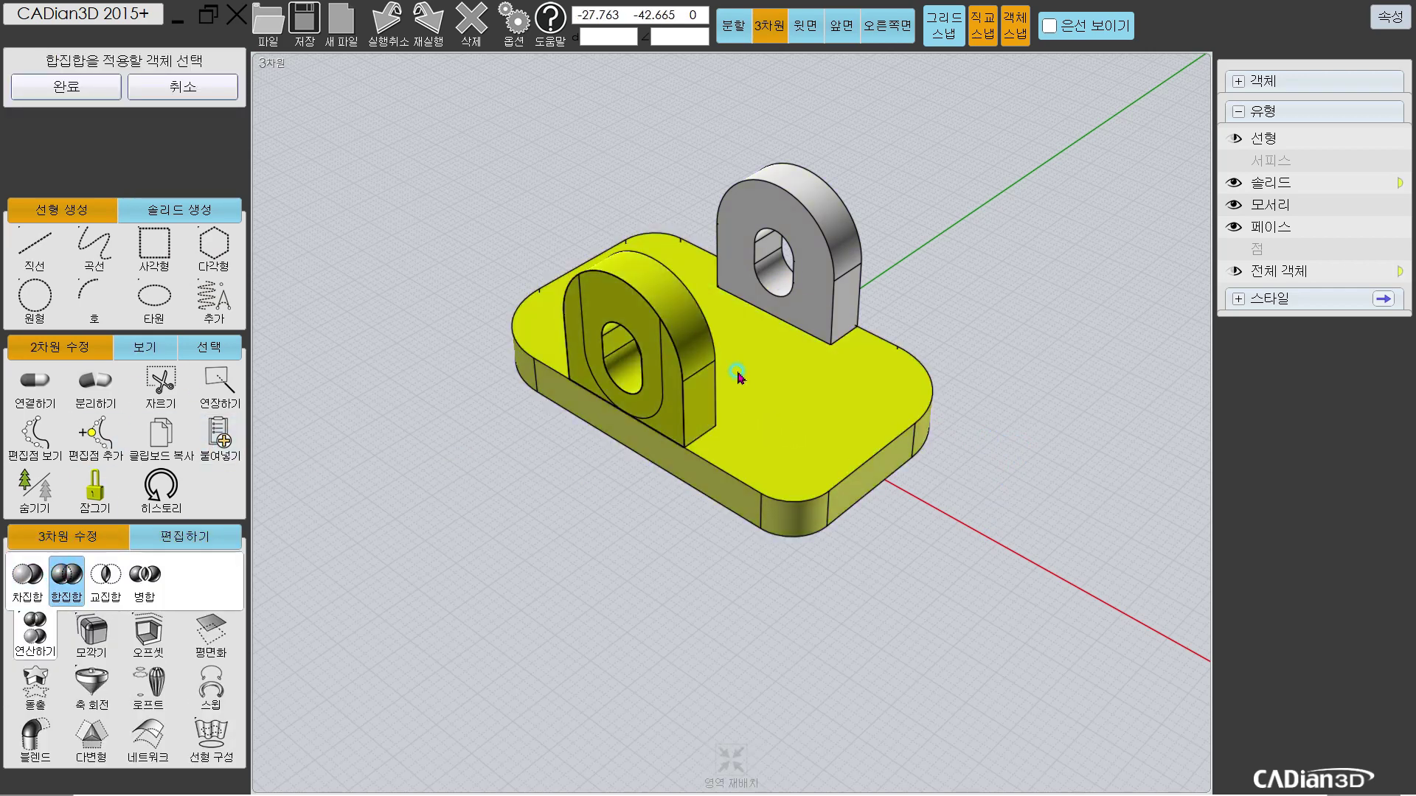
left_click(811, 278)
right_click(911, 252)
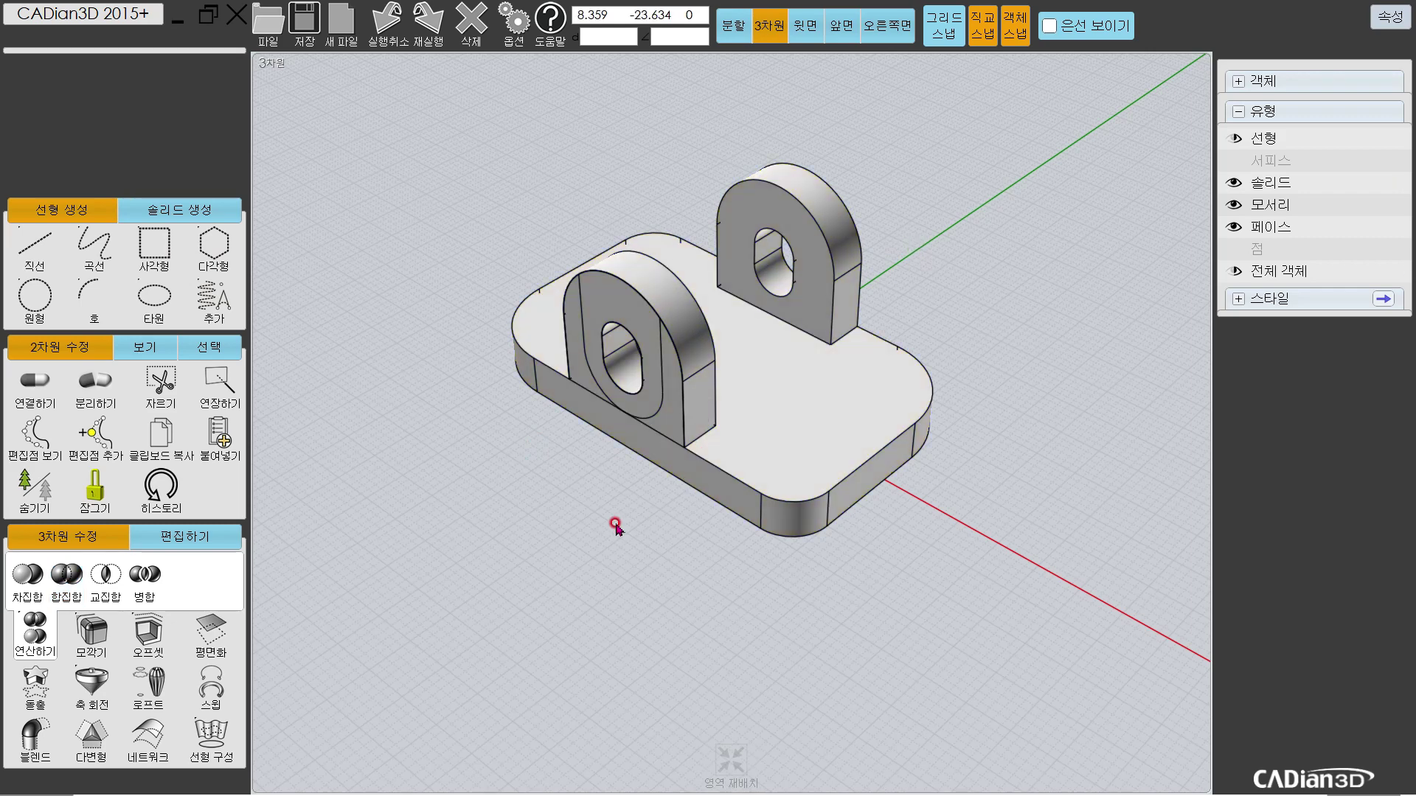
left_click(811, 328)
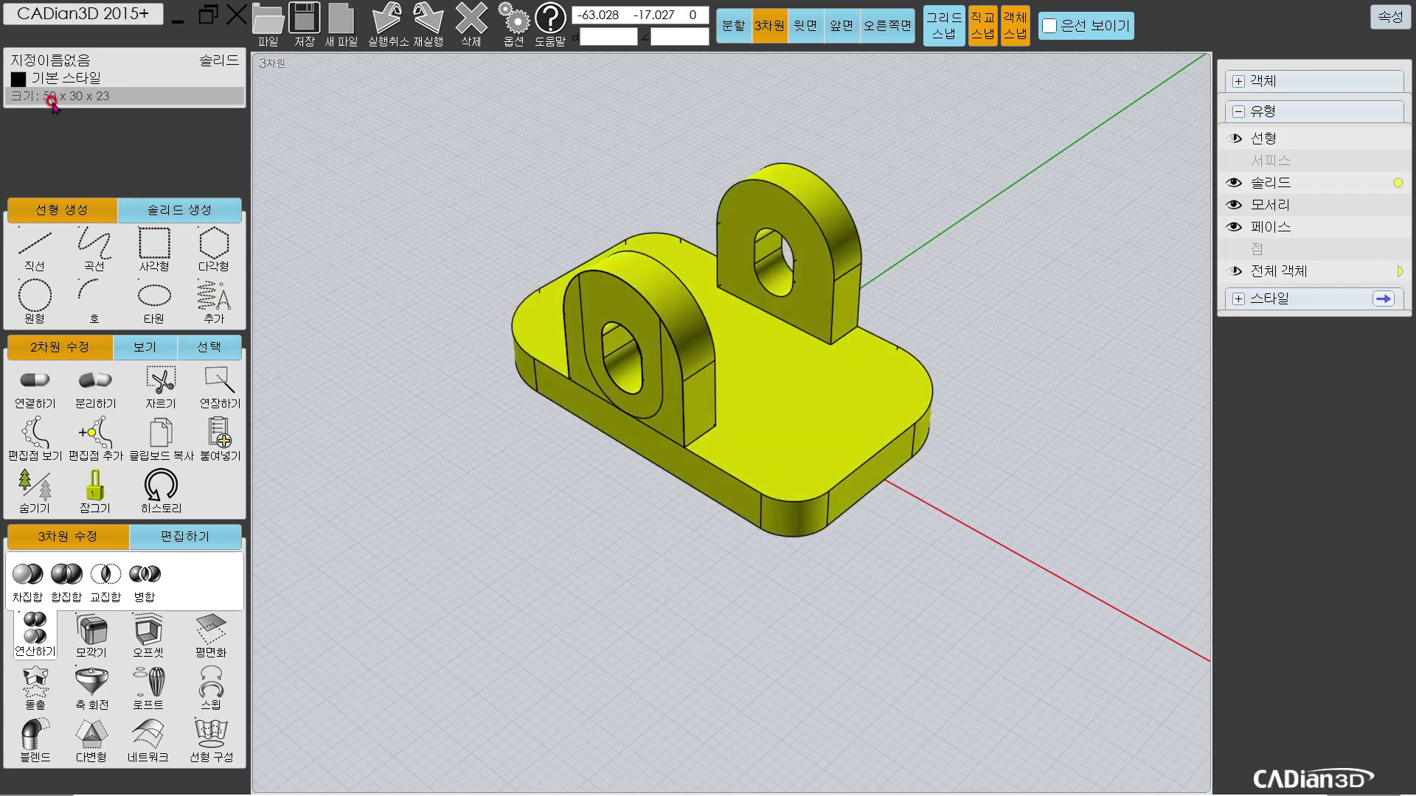
mouse_move(375, 379)
right_mouse_down()
mouse_move(267, 303)
mouse_move(435, 352)
mouse_move(405, 366)
mouse_move(631, 325)
right_mouse_up()
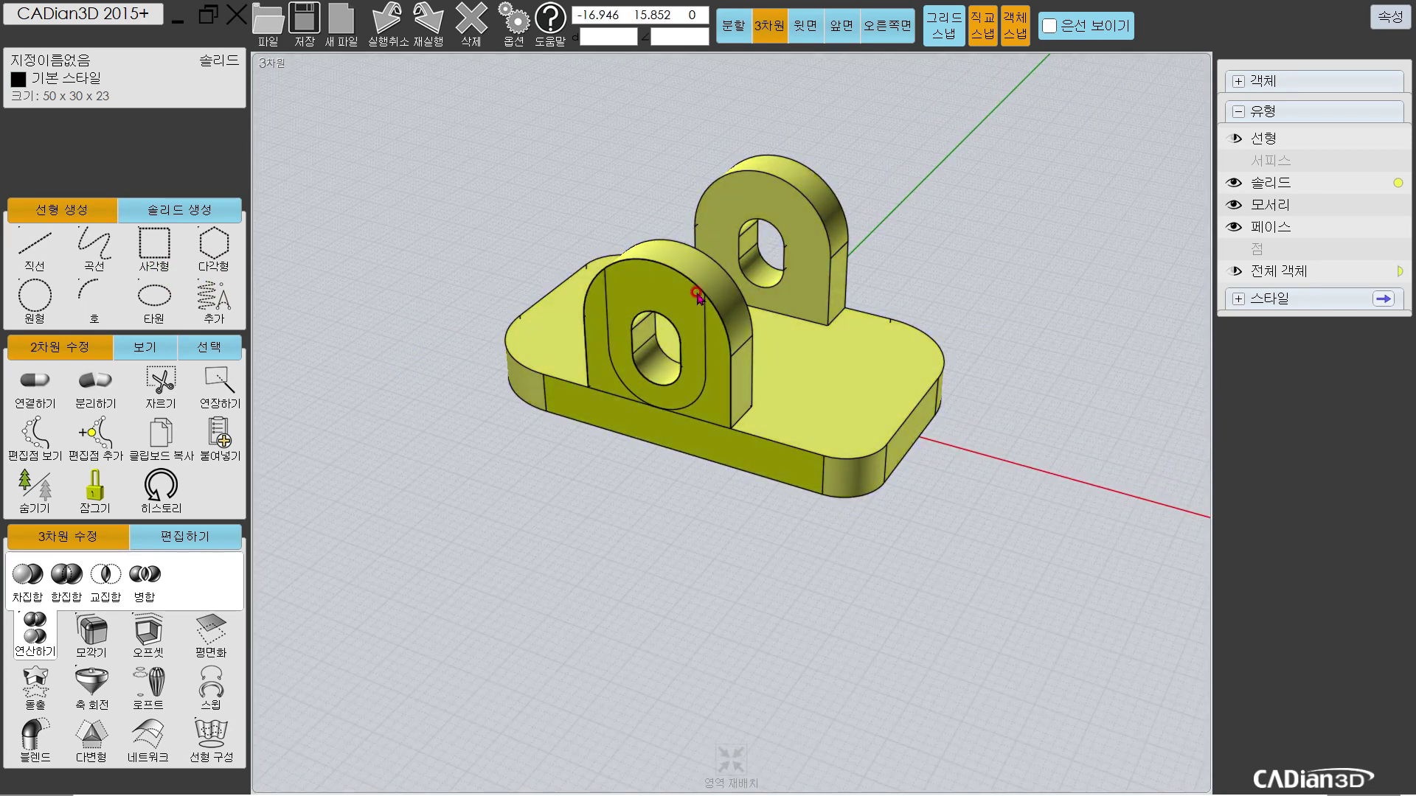
left_click(1234, 182)
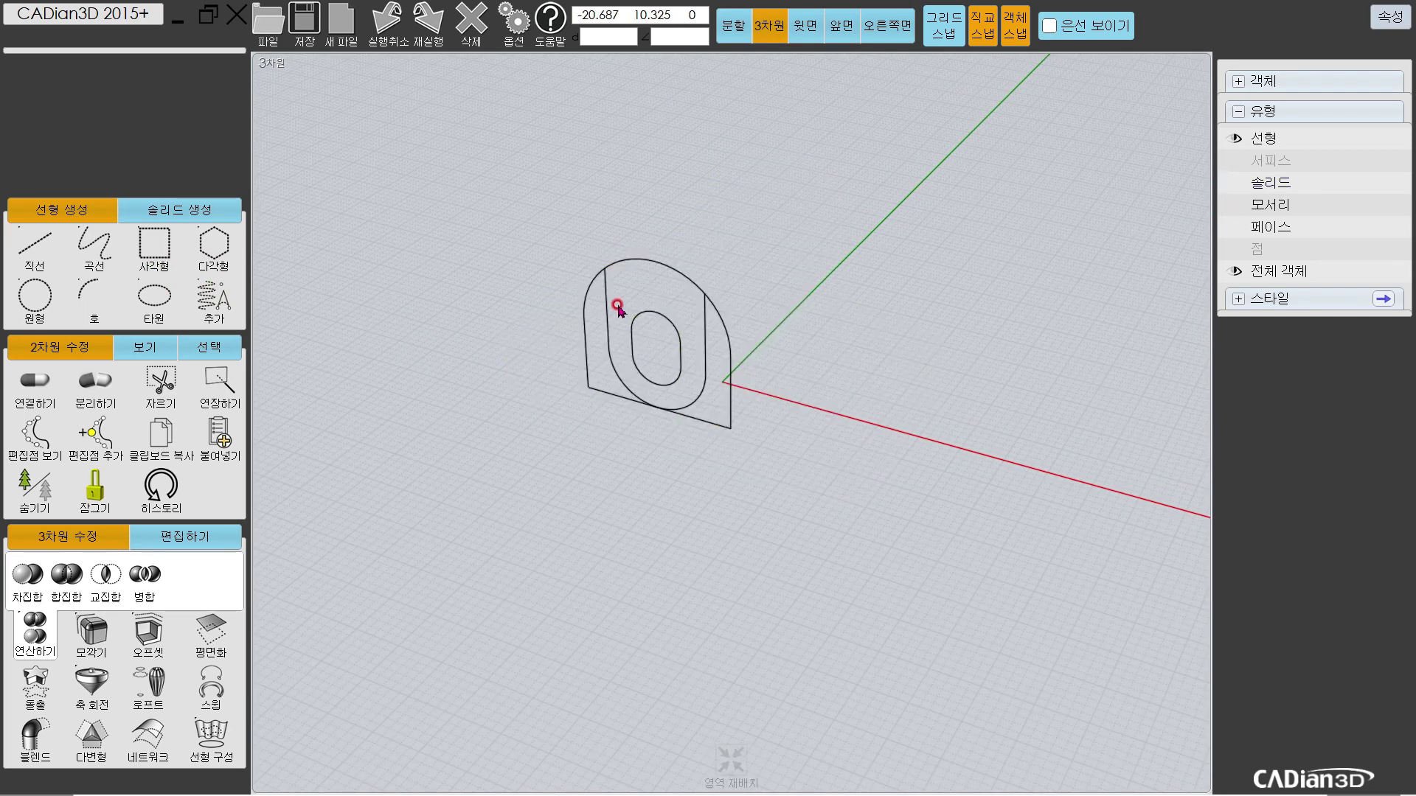
Step: View the fin profile curves face-on from the front, zoomed in, and compare with the PDF
left_click(811, 29)
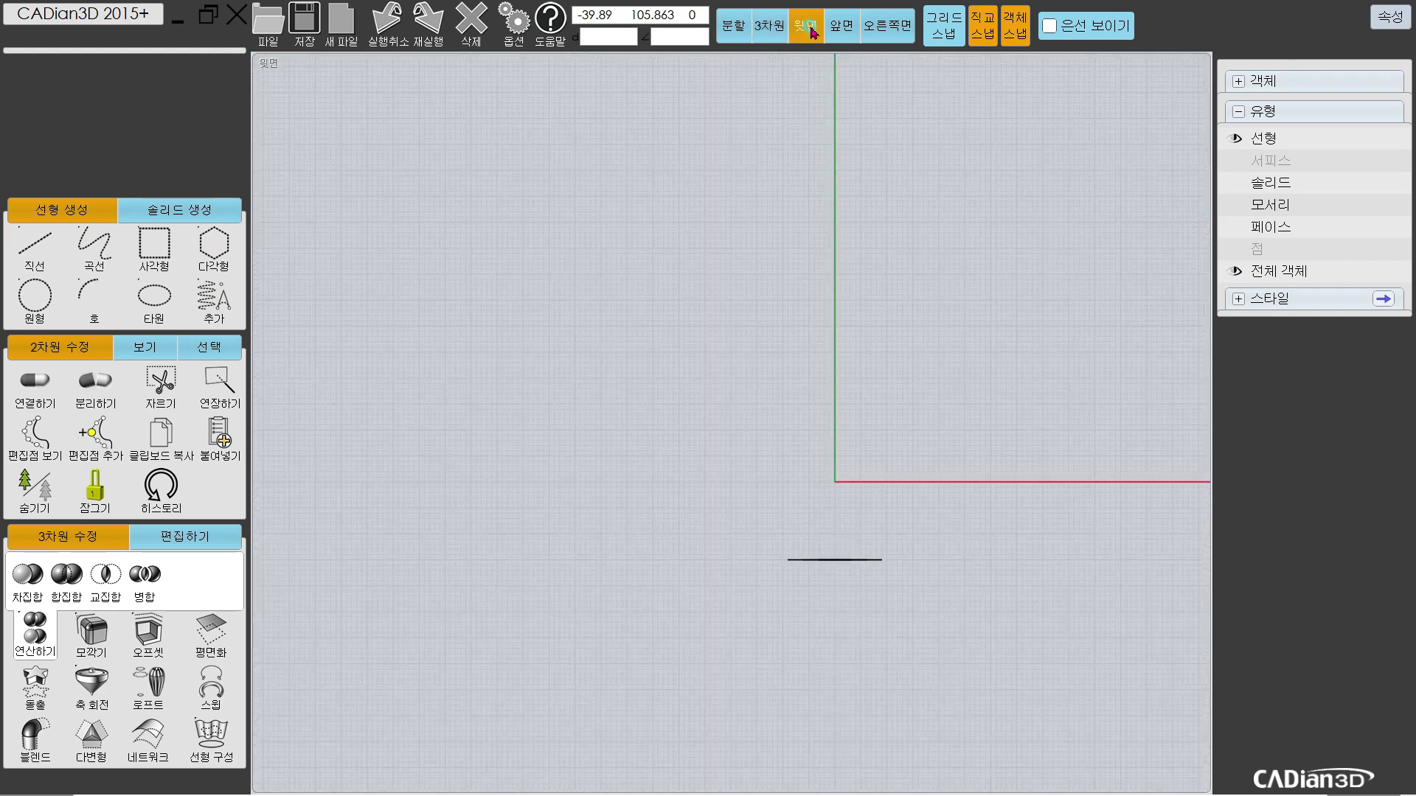
left_click(842, 25)
scroll(707, 384, "up", 2)
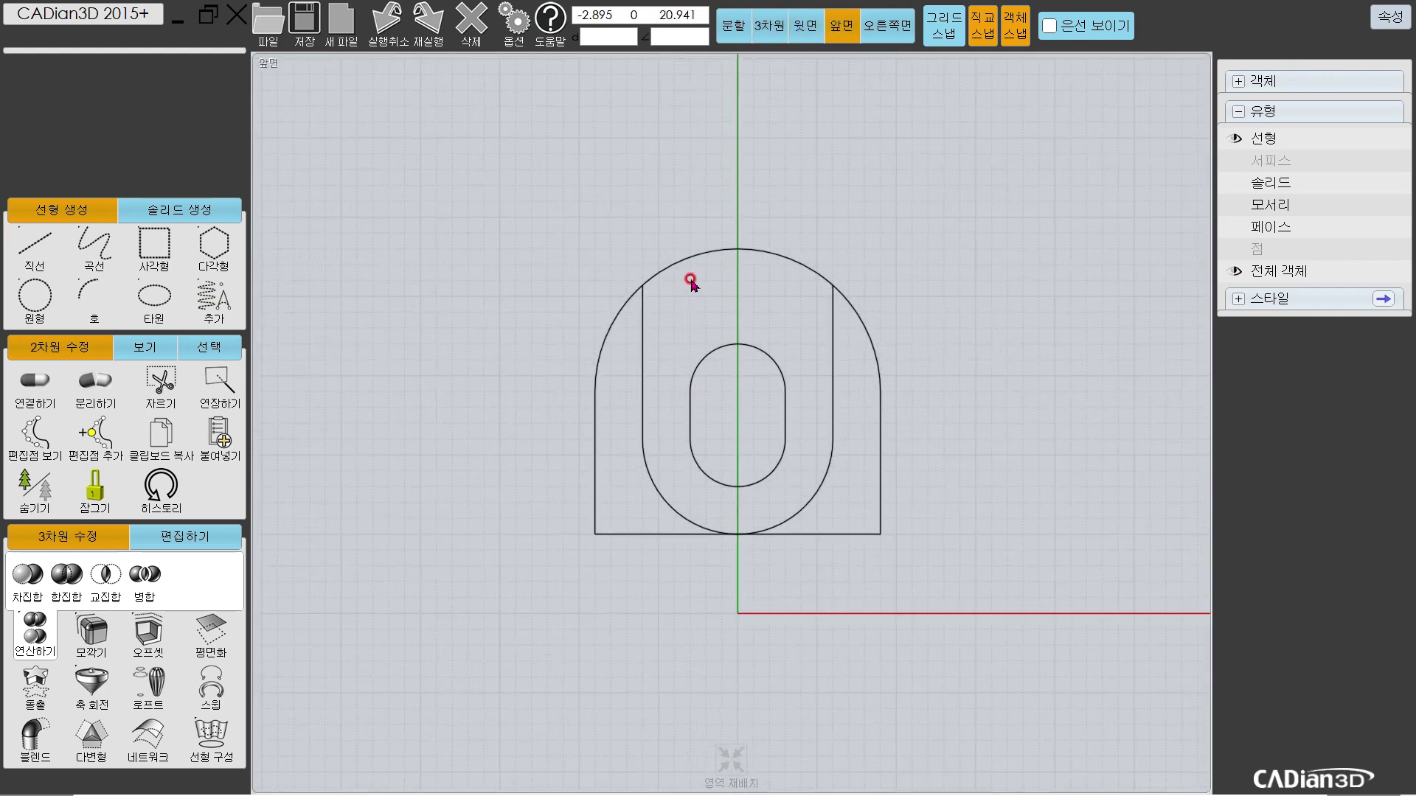
key("alt+Tab")
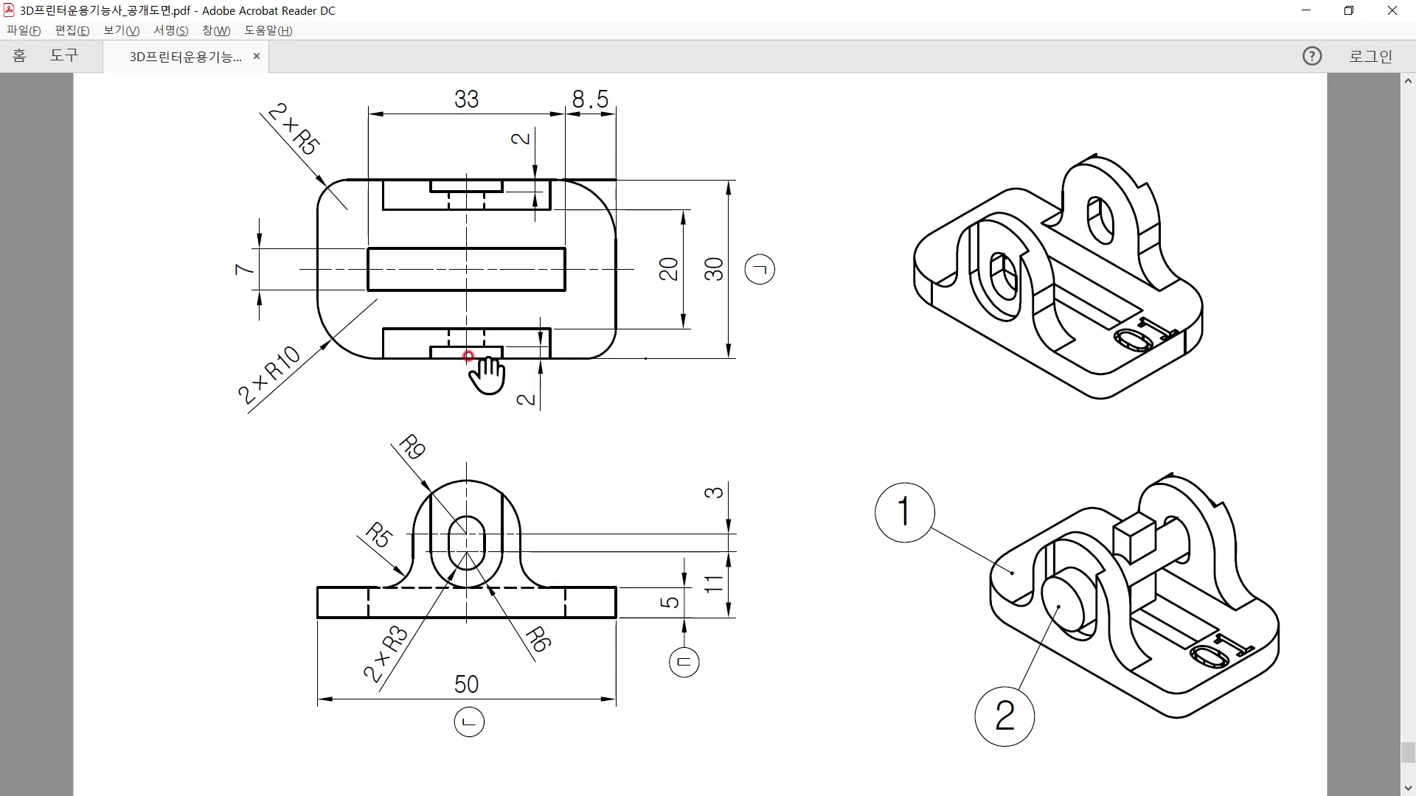
key("alt+Tab")
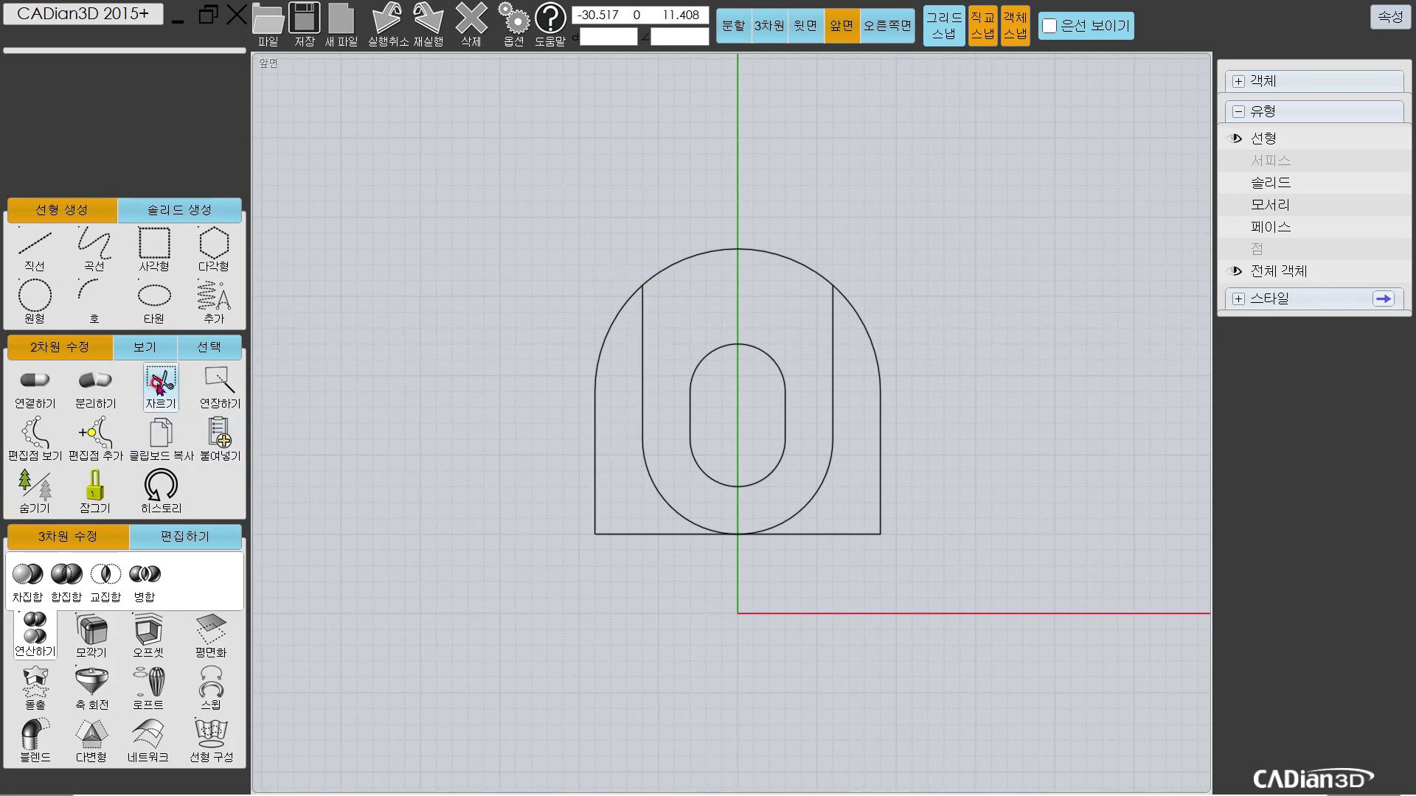
Step: Trim the outer arch to its middle span against the side lines, closing the inner U outline
left_click(160, 383)
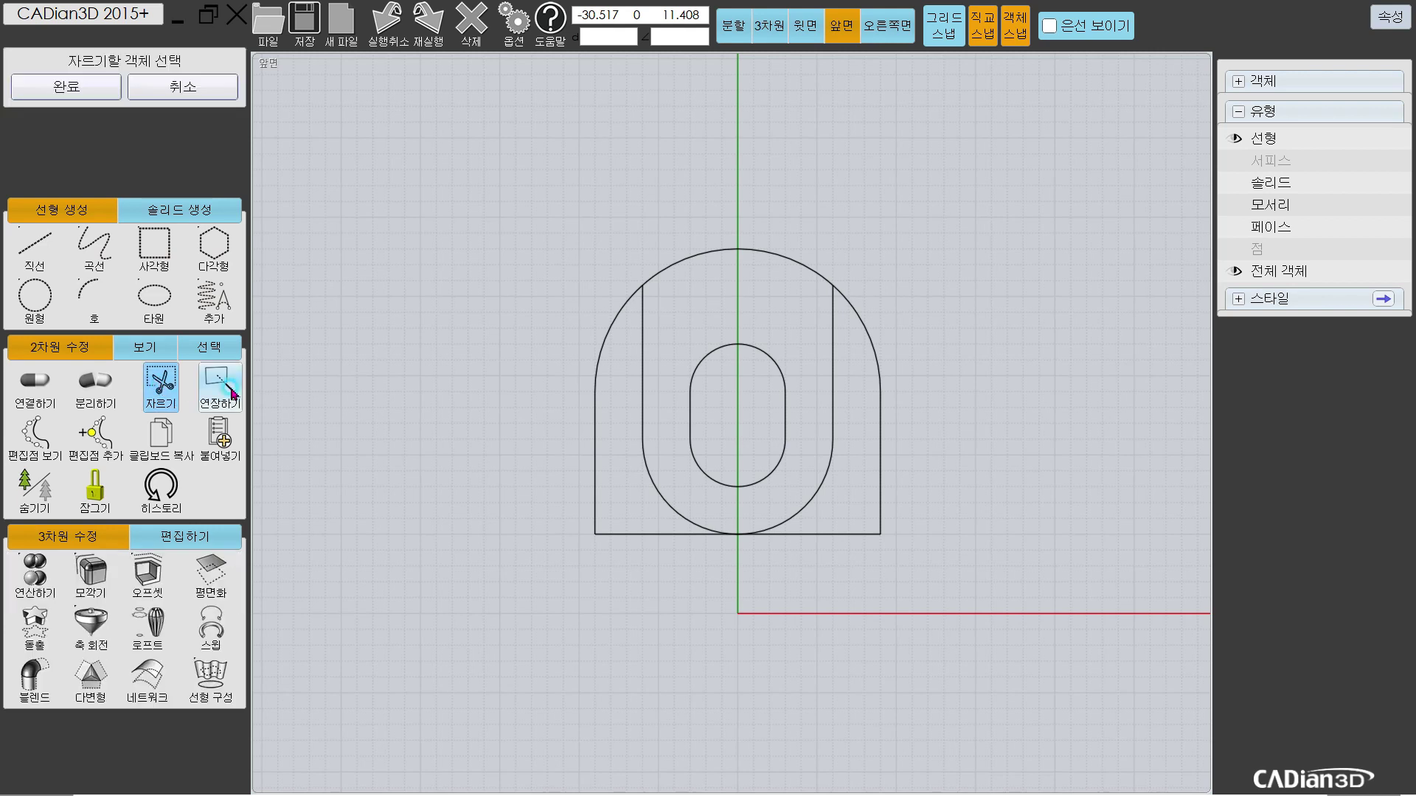
left_click(673, 270)
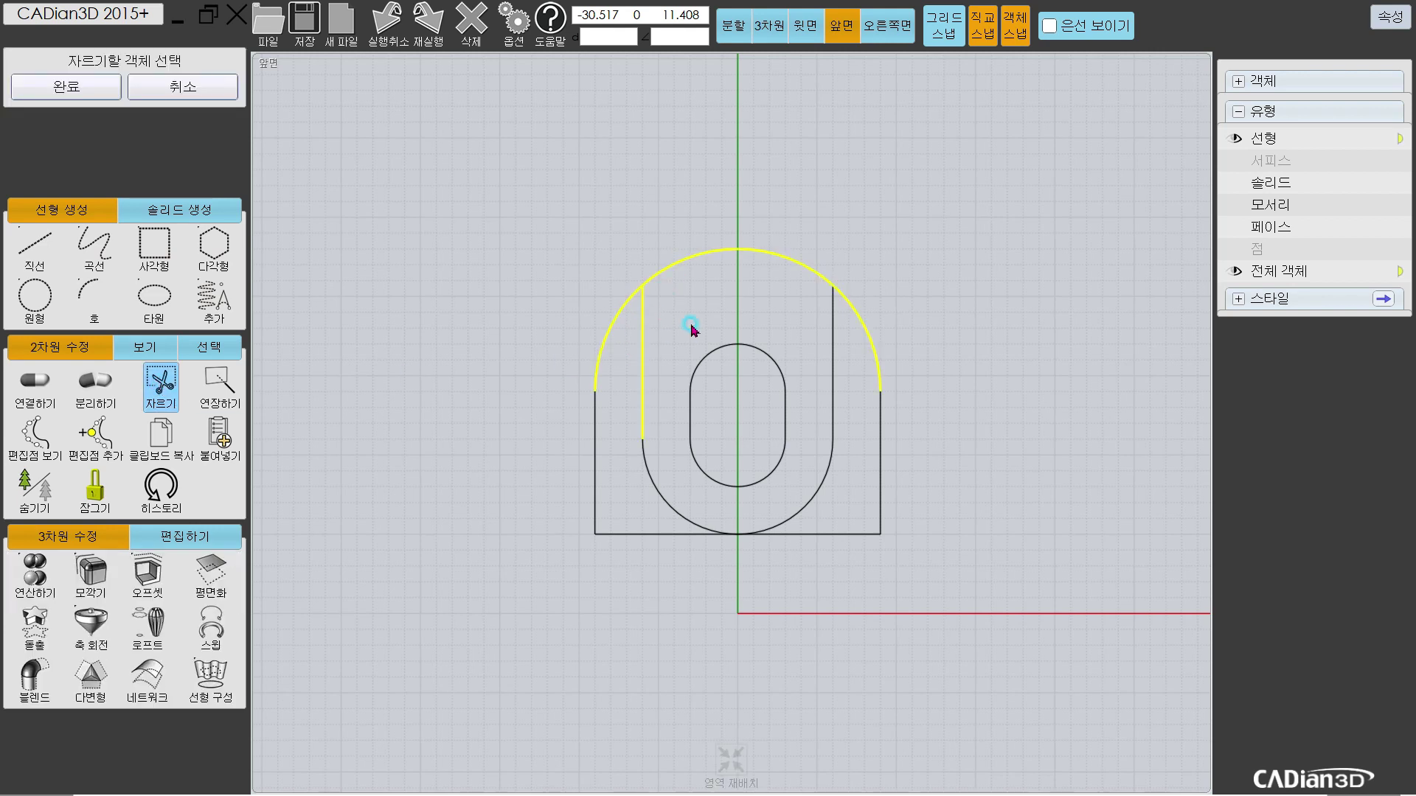
left_click(836, 329)
right_click(874, 288)
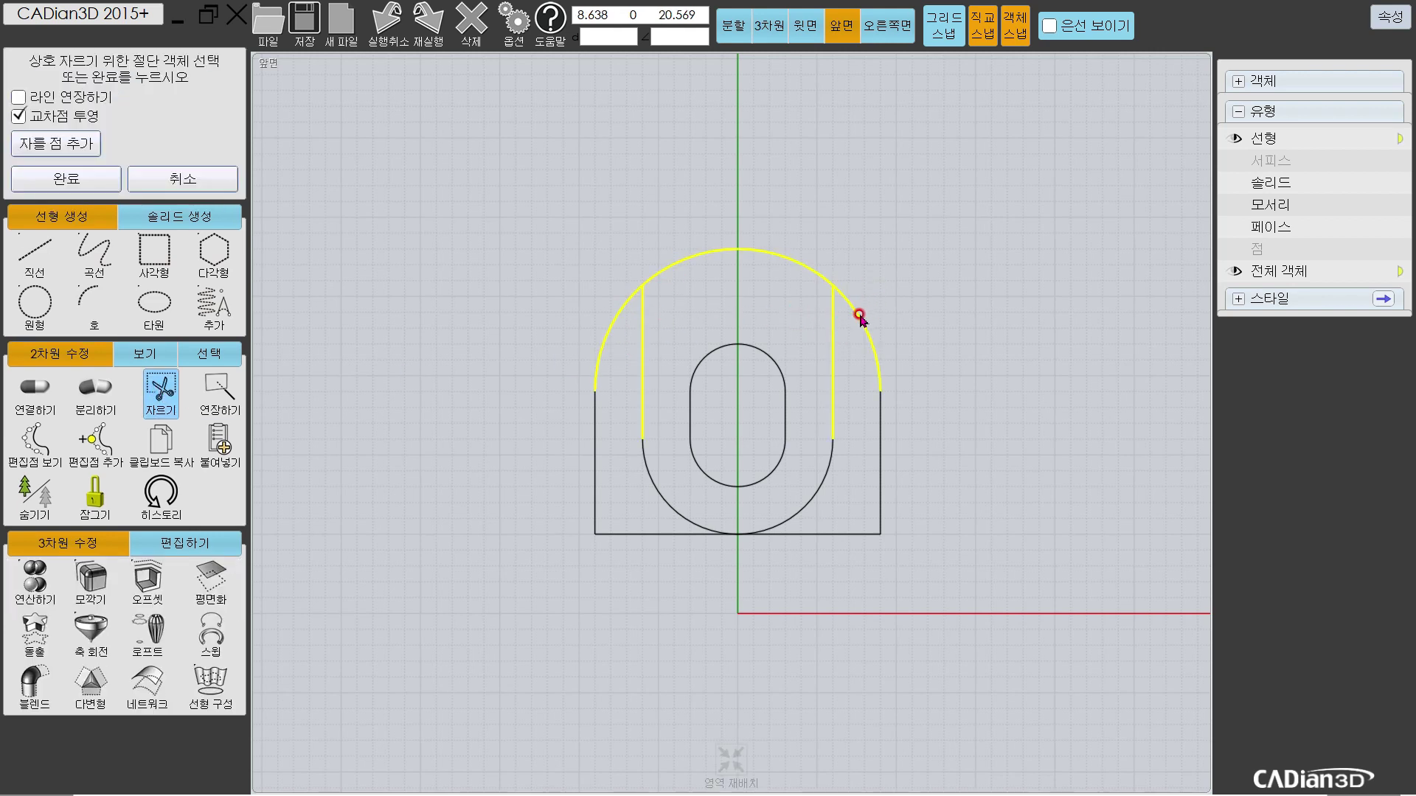
right_click(858, 317)
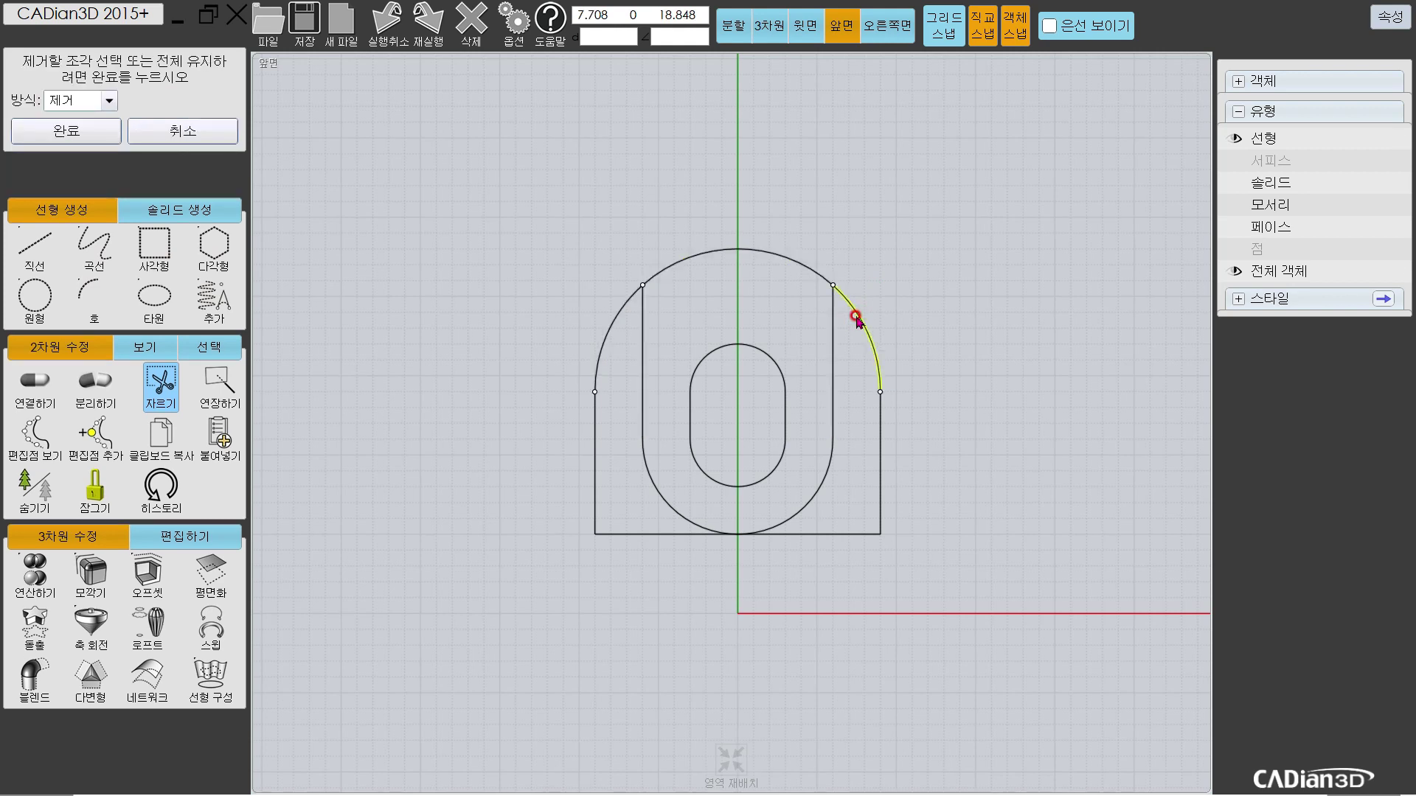
left_click(857, 319)
right_click(545, 280)
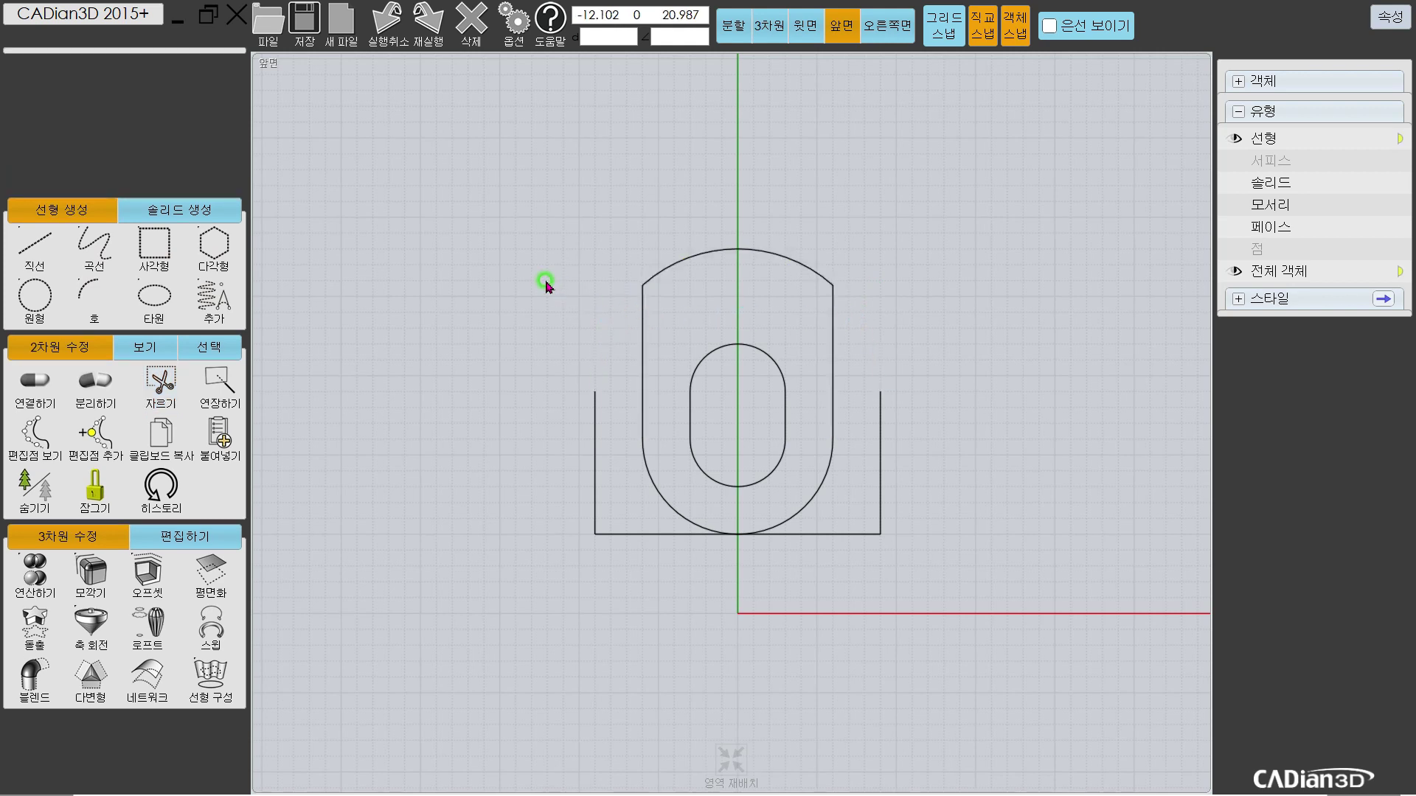
Step: Select the top arc, left line, bottom arc and right line, and show solids again
left_click(678, 266)
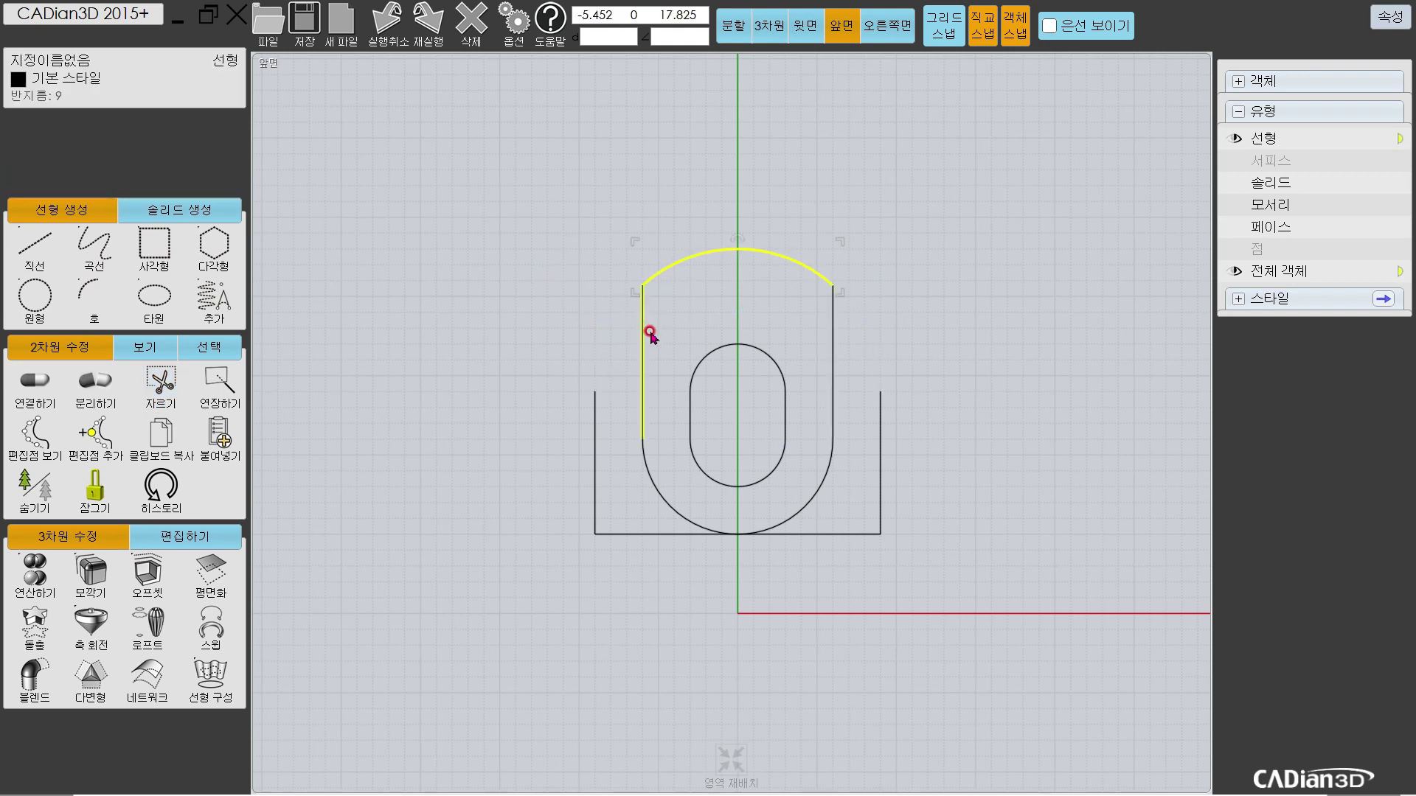
left_click(643, 339)
left_click(665, 496)
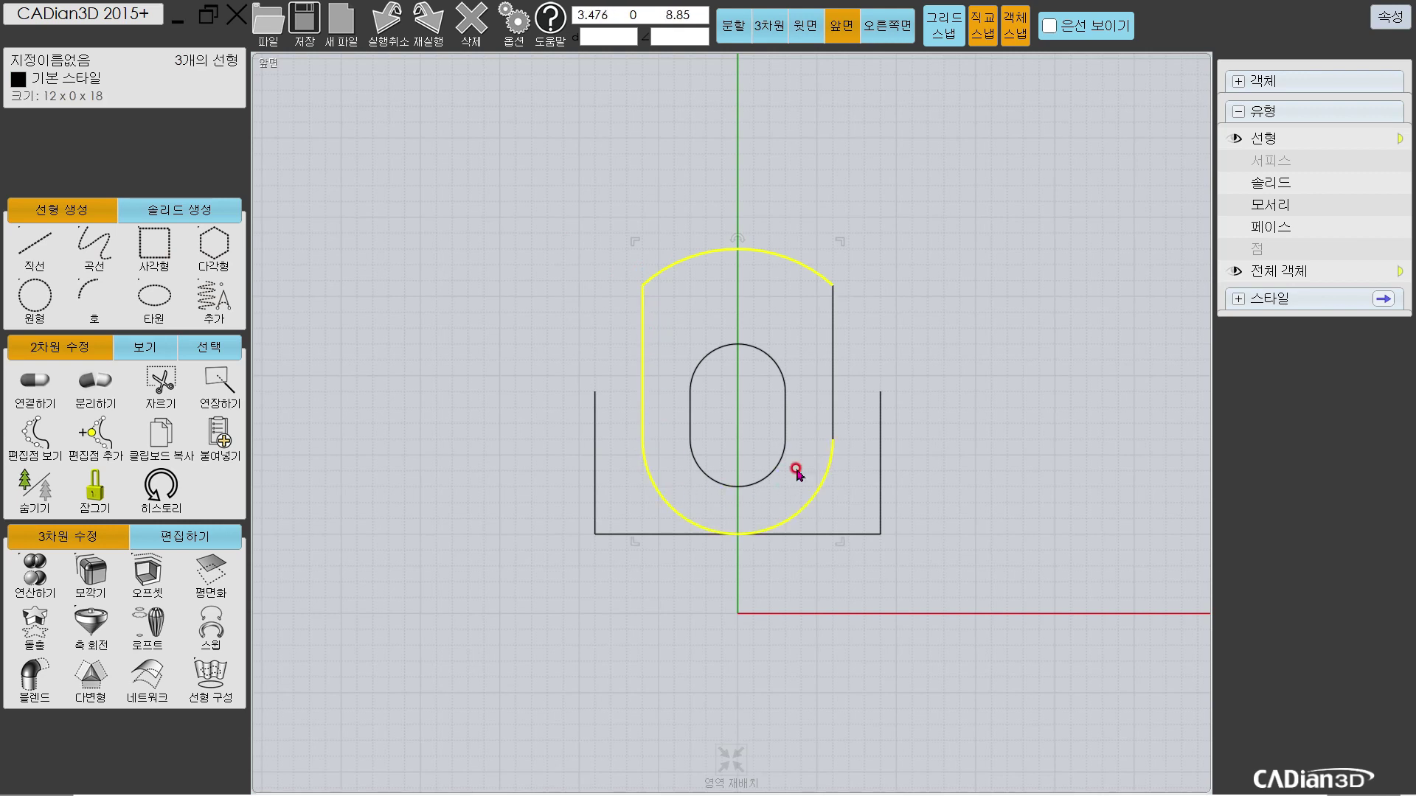
left_click(831, 414)
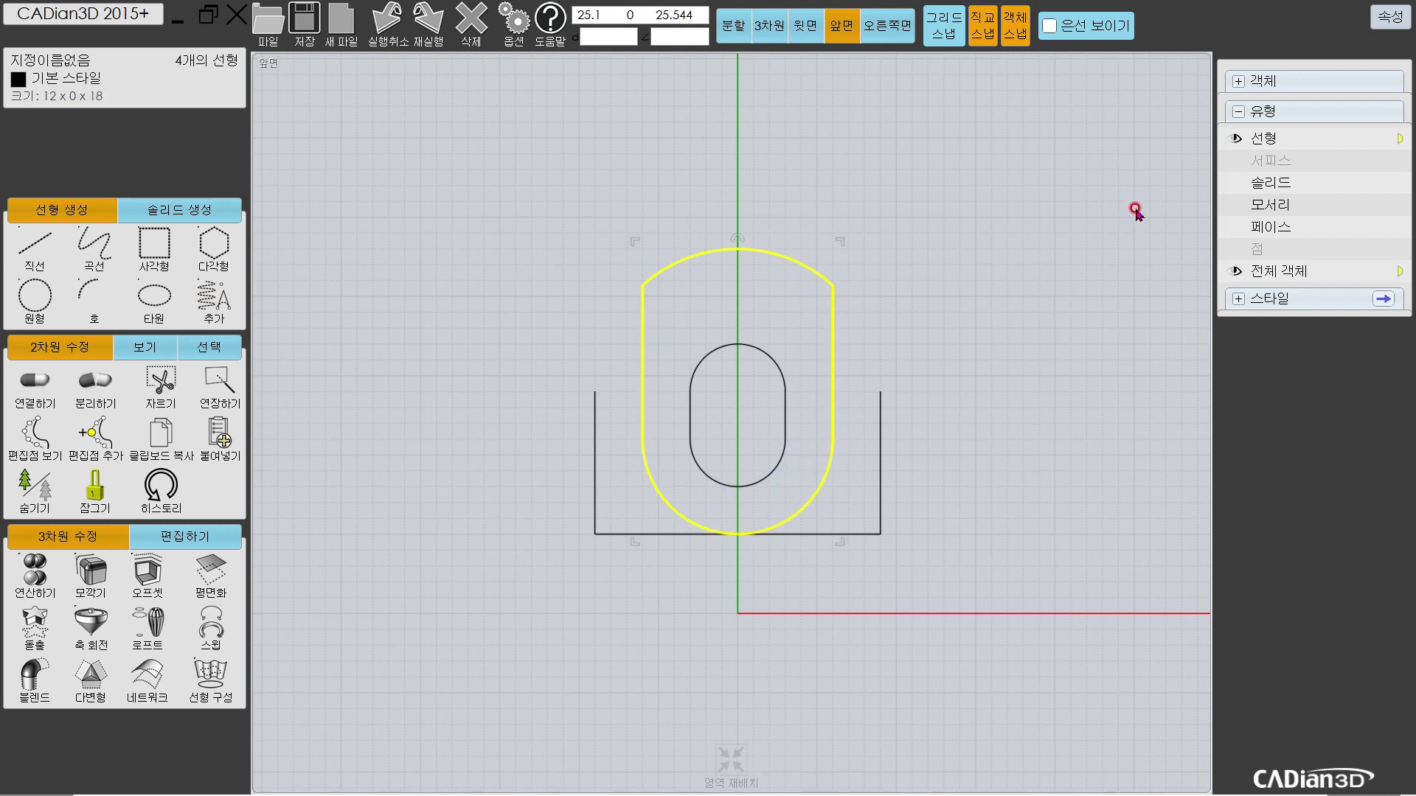
left_click(1231, 183)
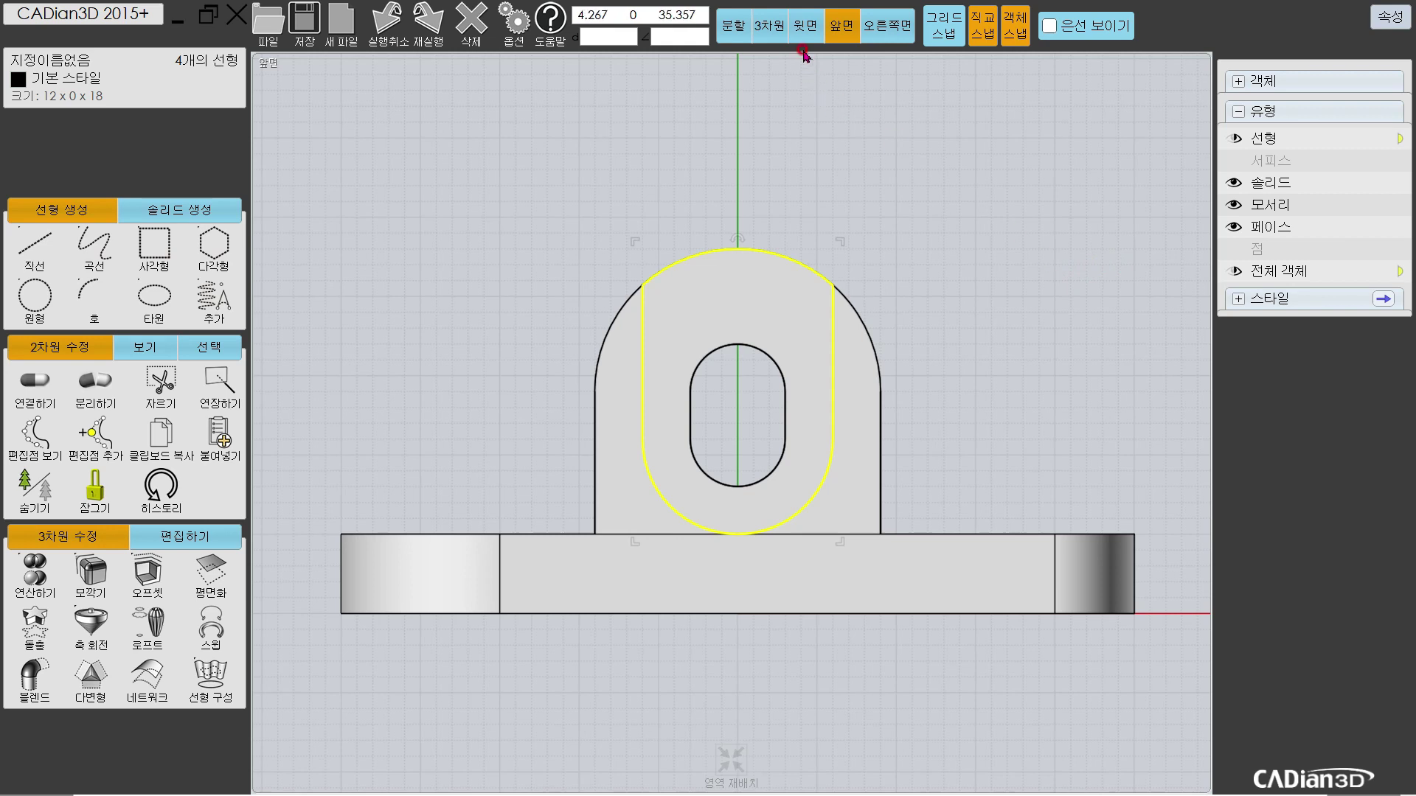
Step: In the 3D view, extrude the selected lug profile with 돌출 into a 12 x 2 x 18 solid
left_click(769, 25)
right_click_drag(560, 426, 518, 379)
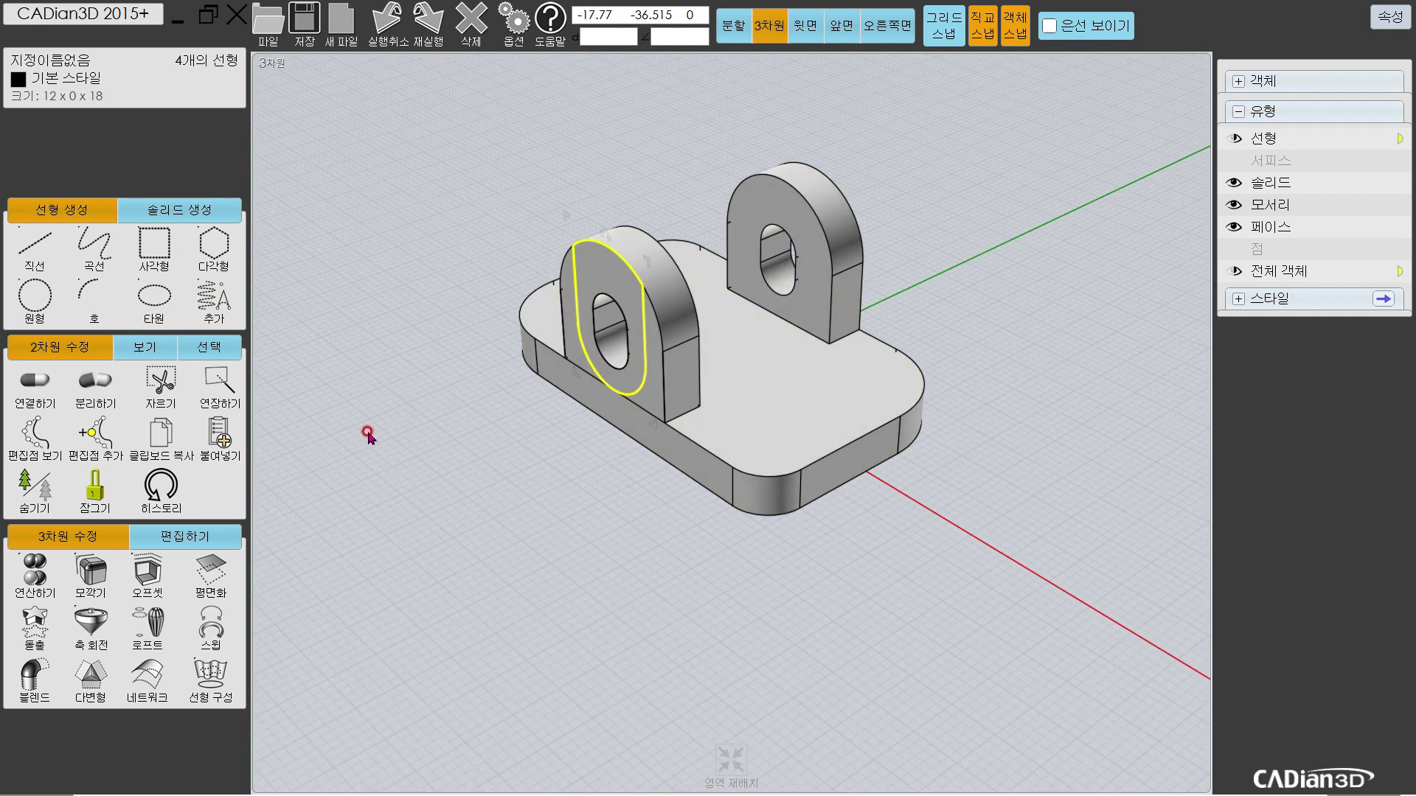
left_click(34, 625)
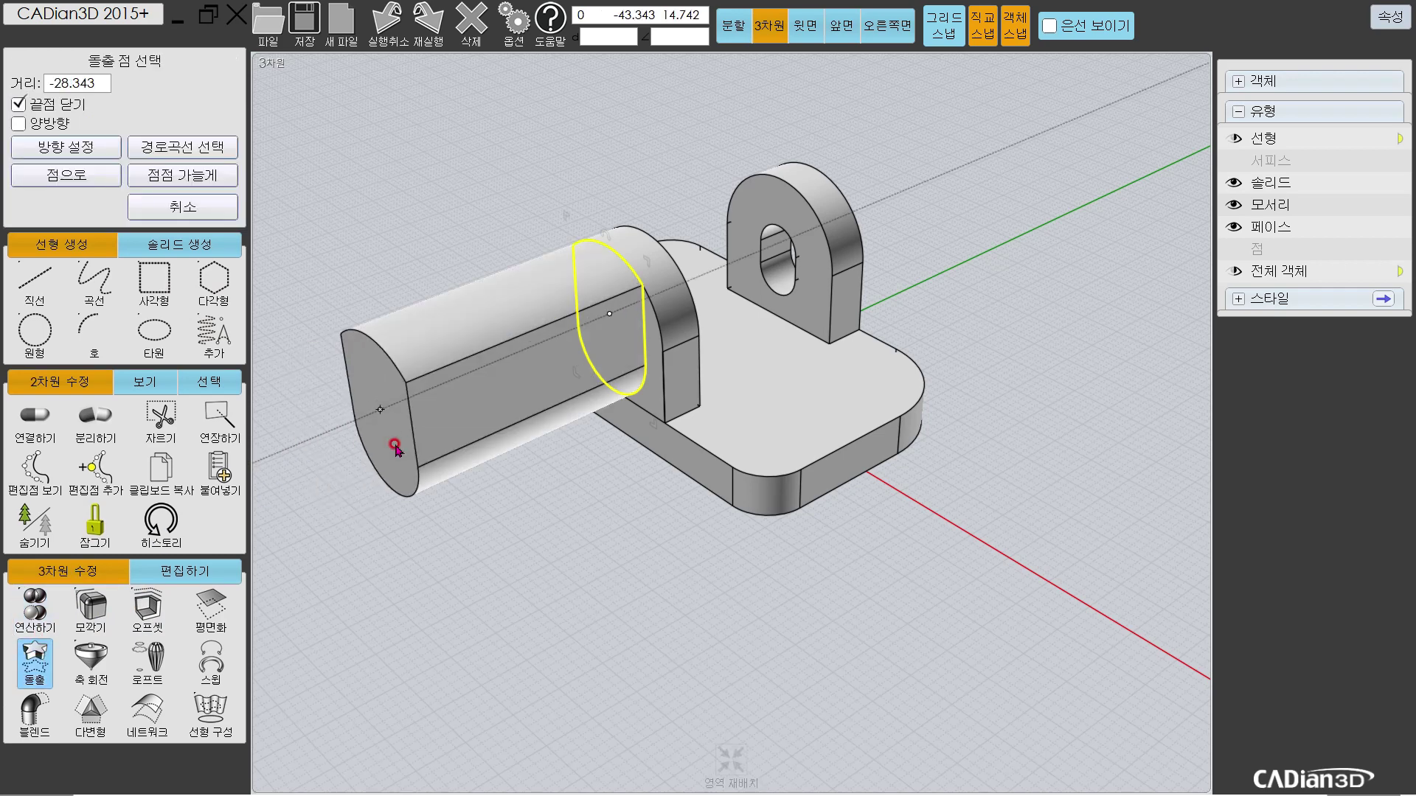
left_click(698, 357)
Step: Hide the profile curves with the 선형 toggle and select the new thin lug solid
left_click(499, 429)
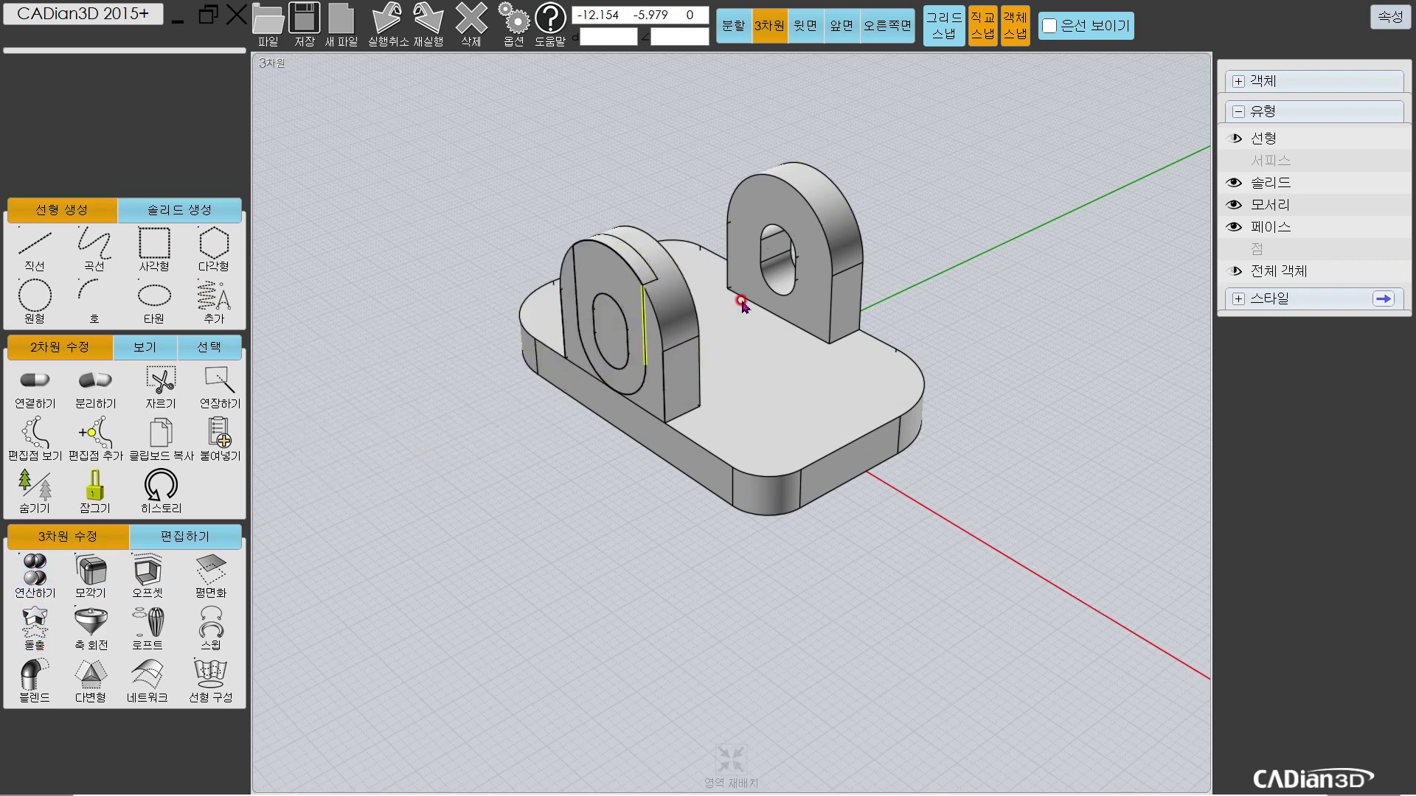
left_click(1233, 138)
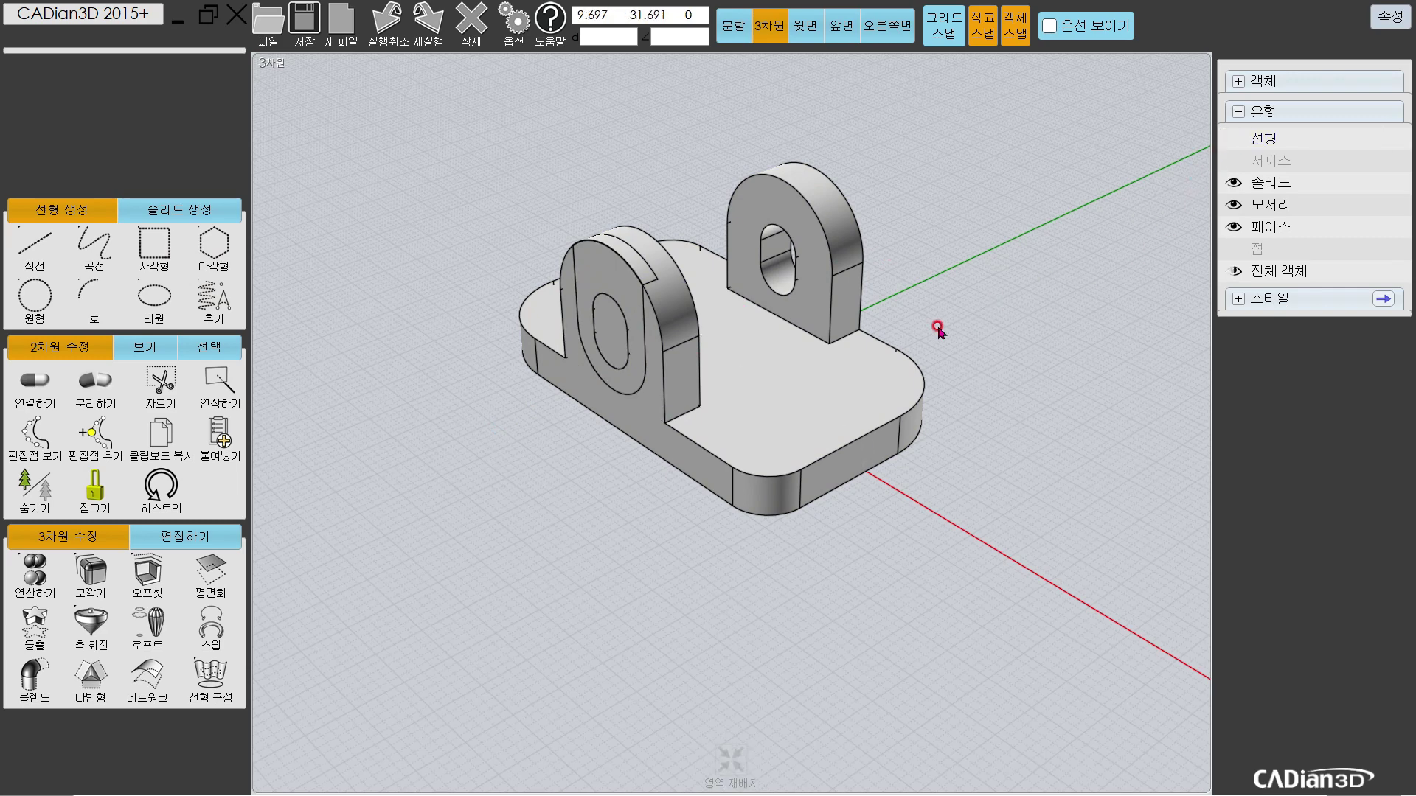
left_click(638, 266)
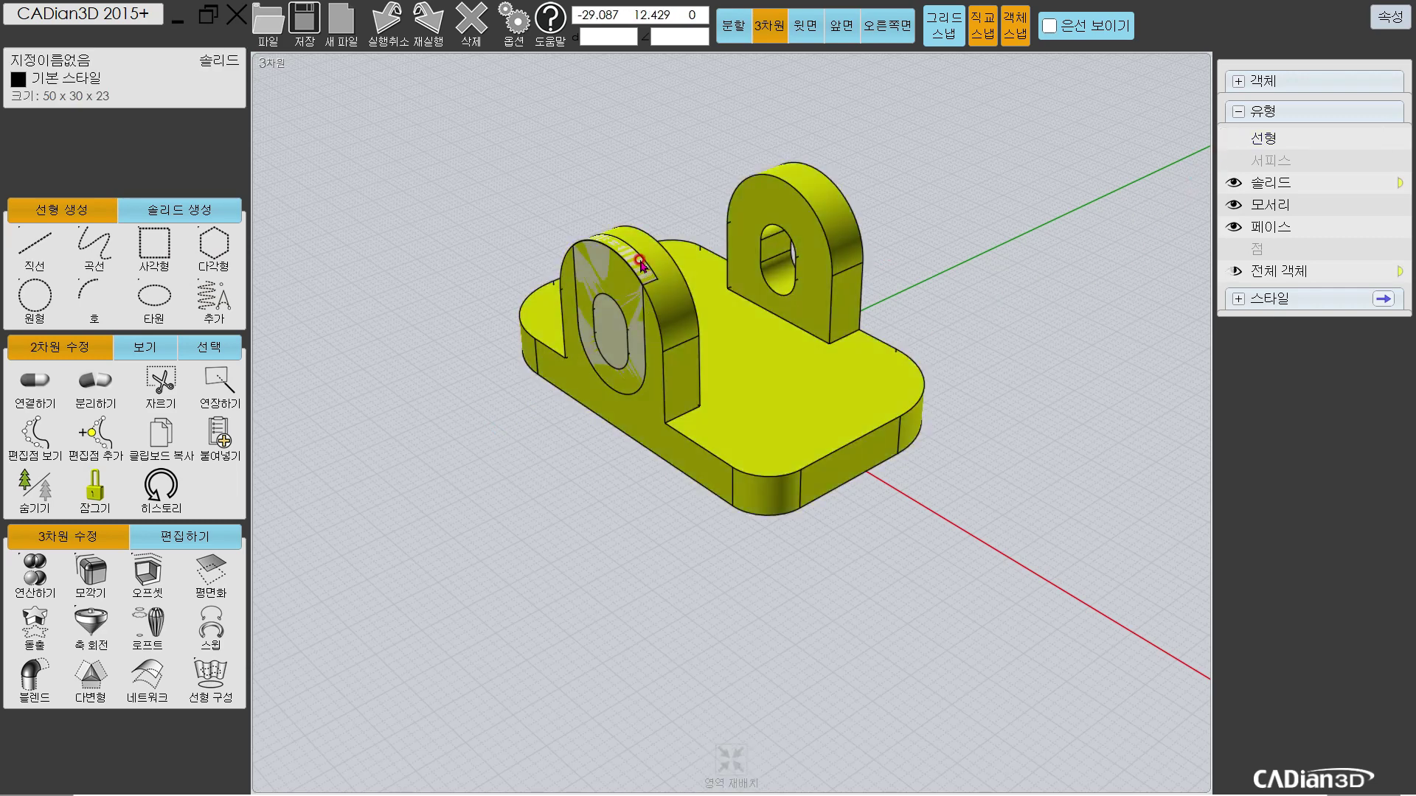
scroll(623, 260, "up", 3)
right_click(533, 275)
left_click(534, 279)
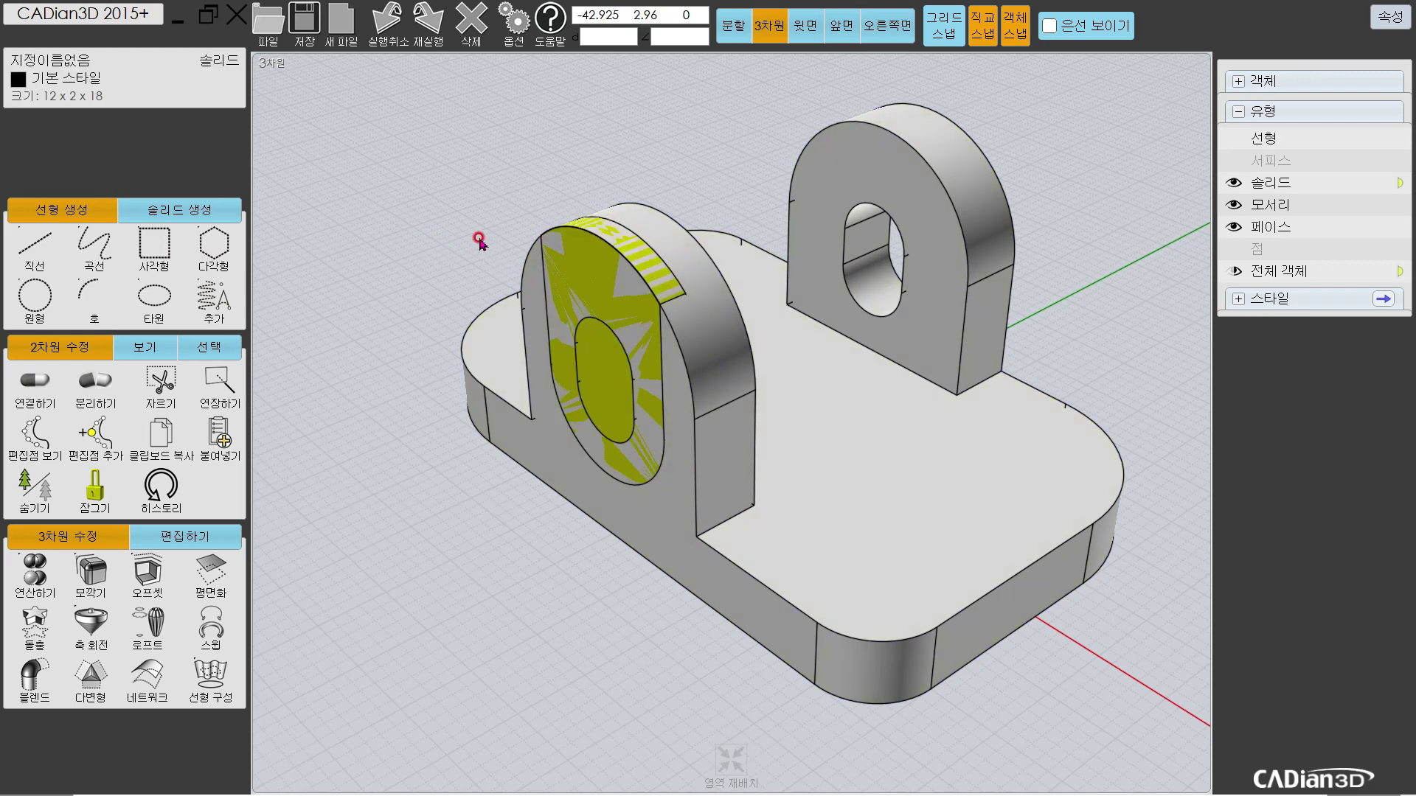
scroll(474, 237, "down", 3)
Step: Mirror the thin lug solid across the red axis onto the other lug with 반사
left_click(185, 536)
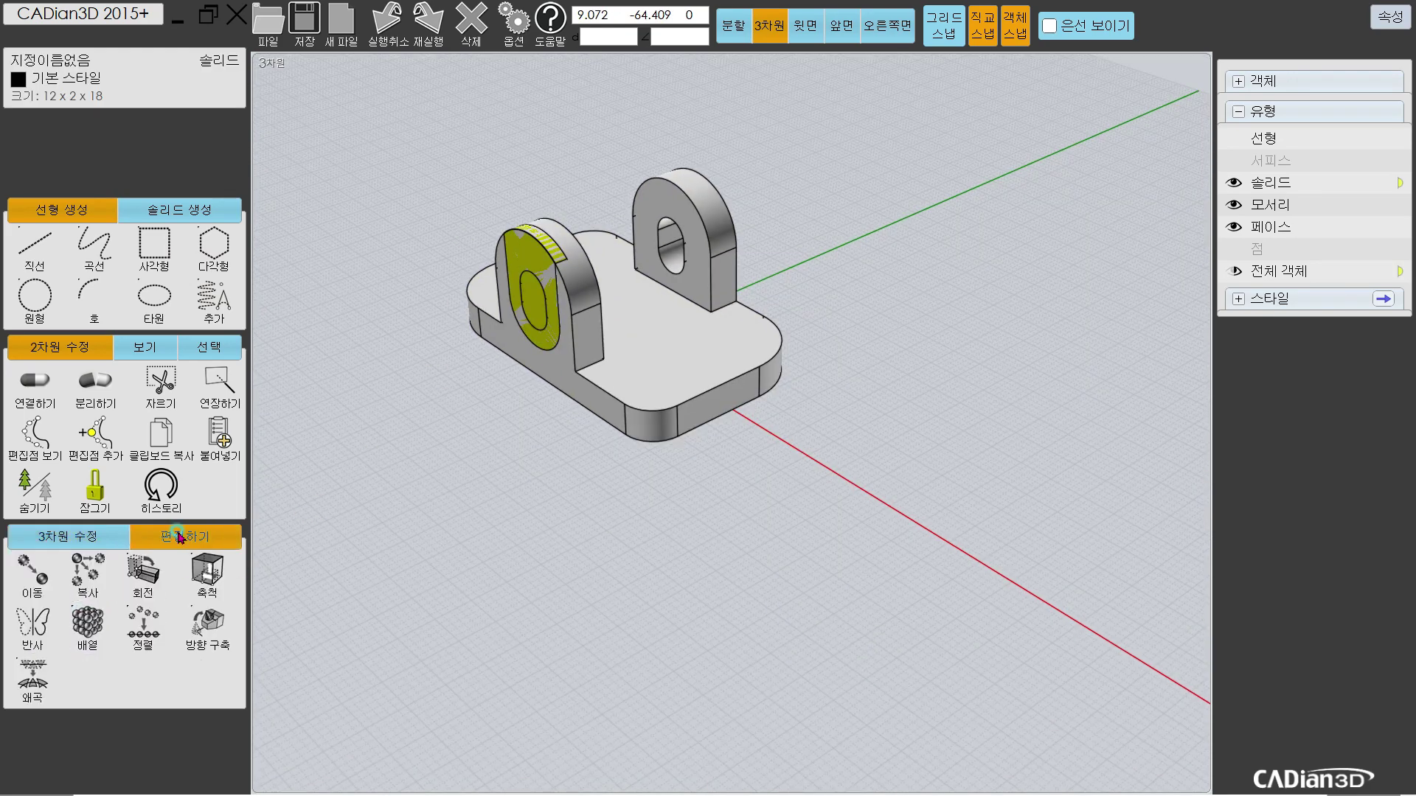
left_click(33, 627)
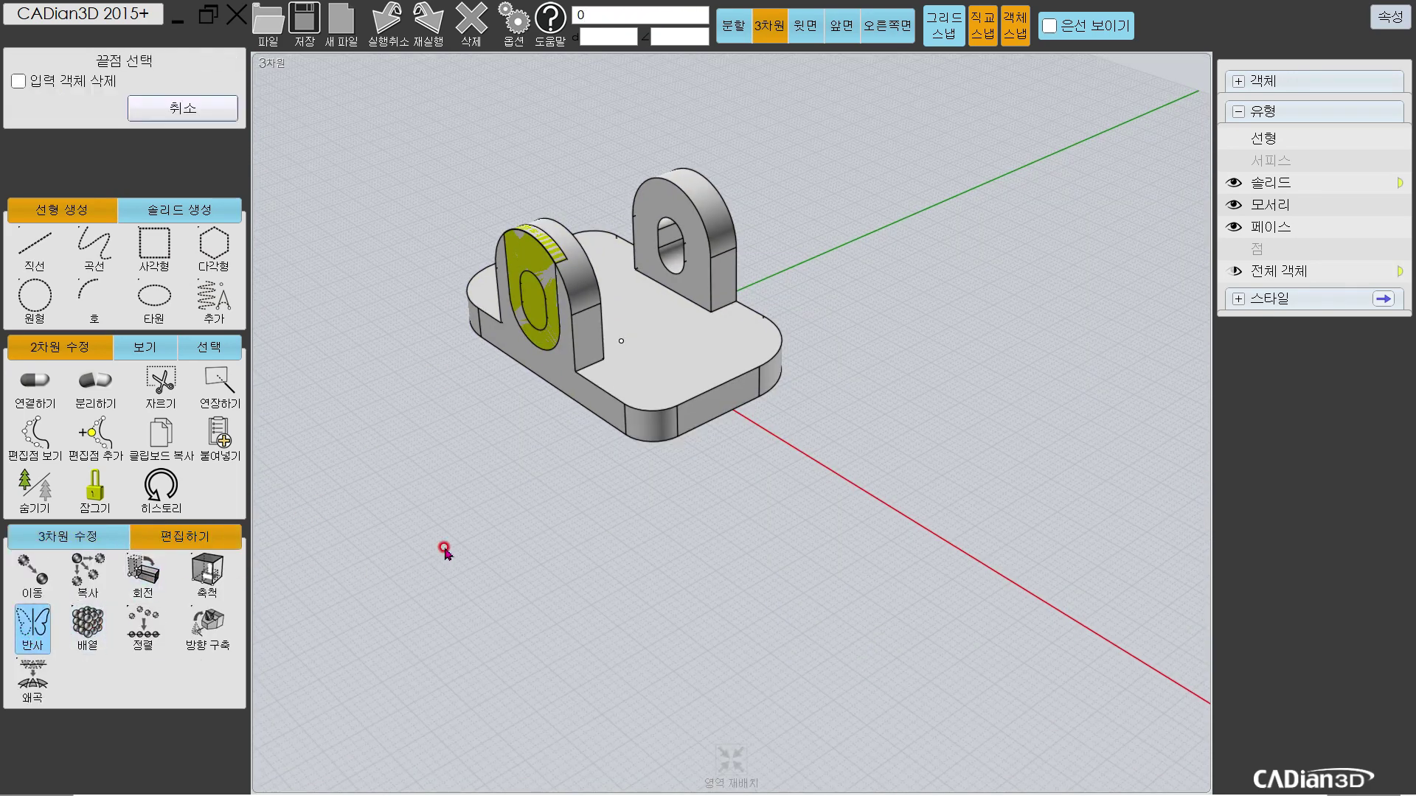
left_click(893, 507)
left_click(901, 489)
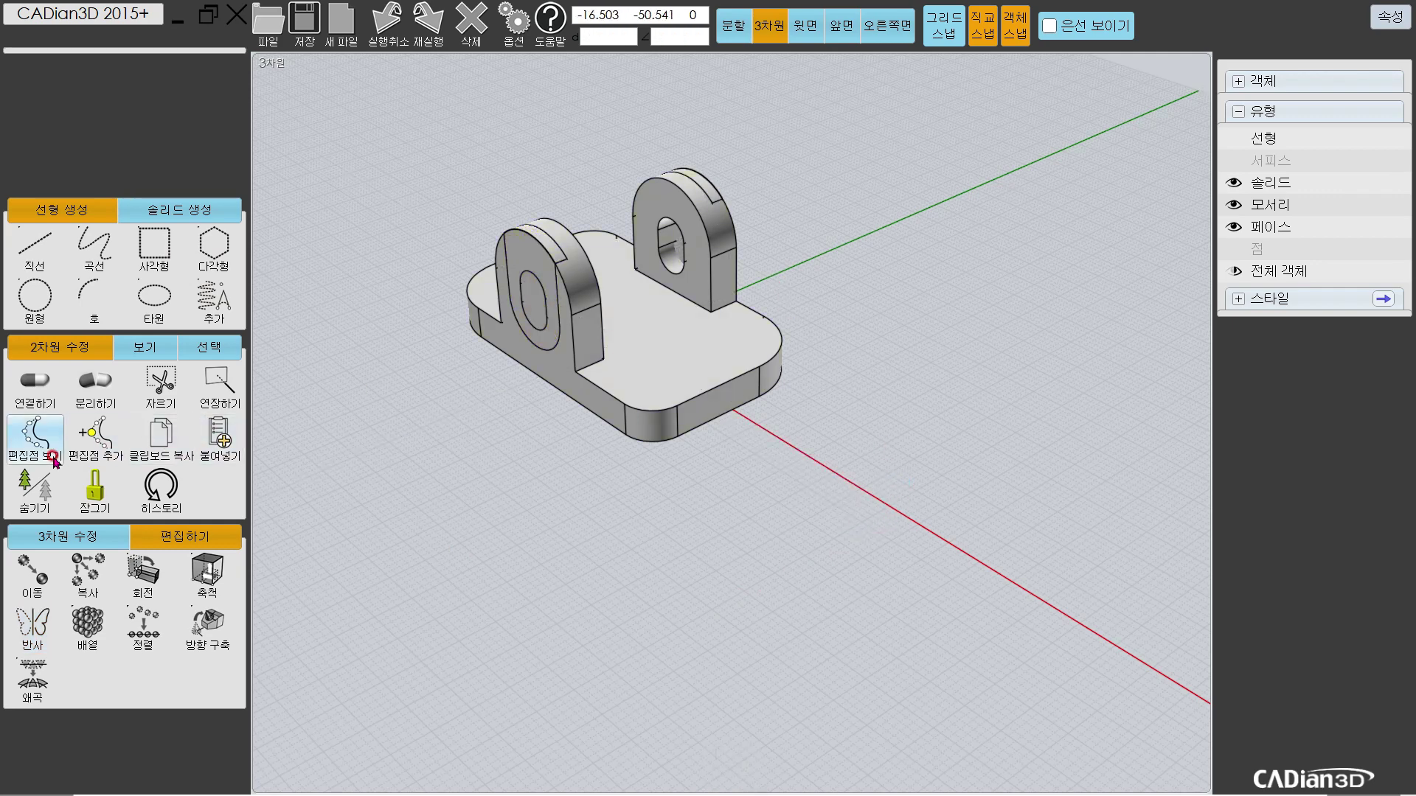
Step: Subtract the left and front thin solids from the bracket with 차집합
left_click(59, 540)
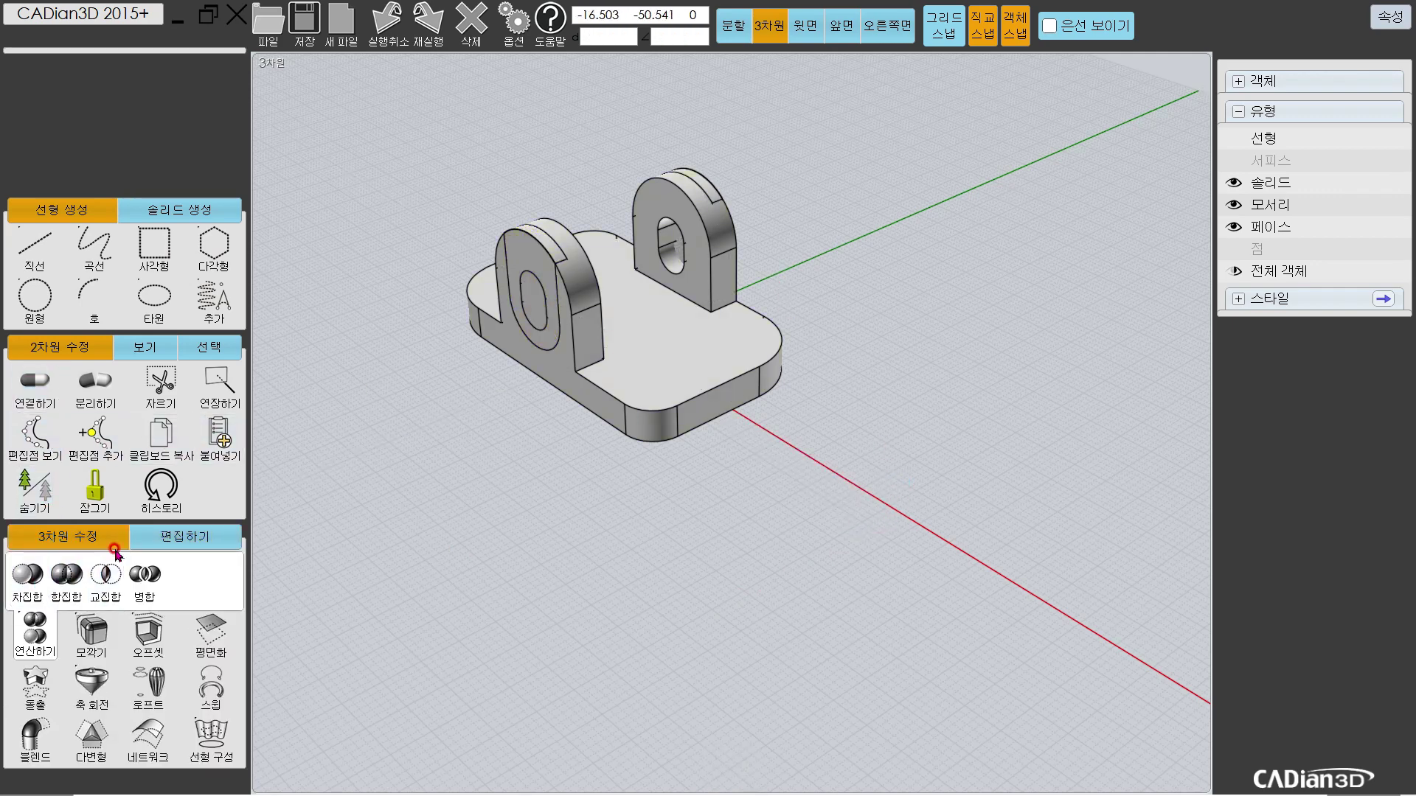
left_click(28, 575)
left_click(648, 373)
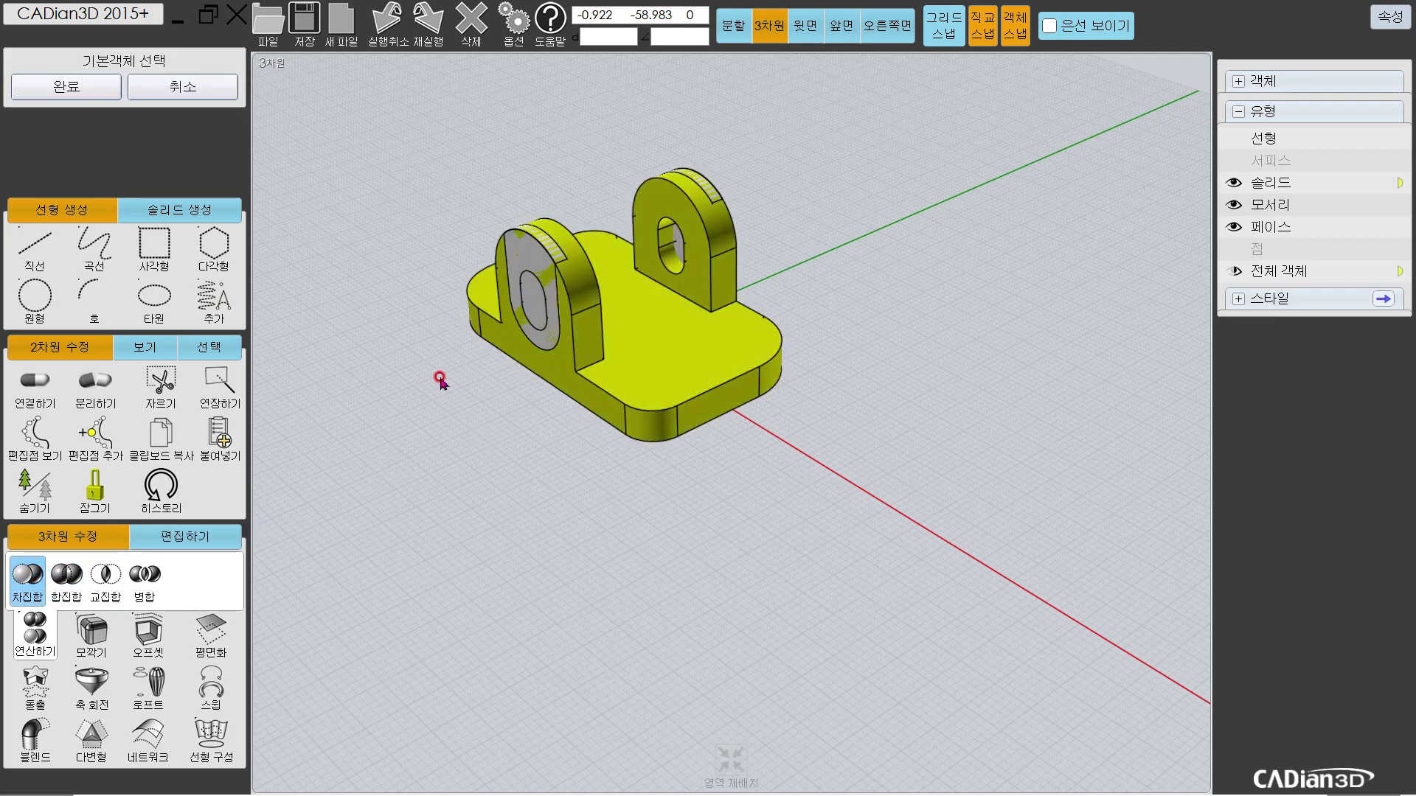
key("Return")
left_click(524, 254)
right_click_drag(759, 228, 528, 227)
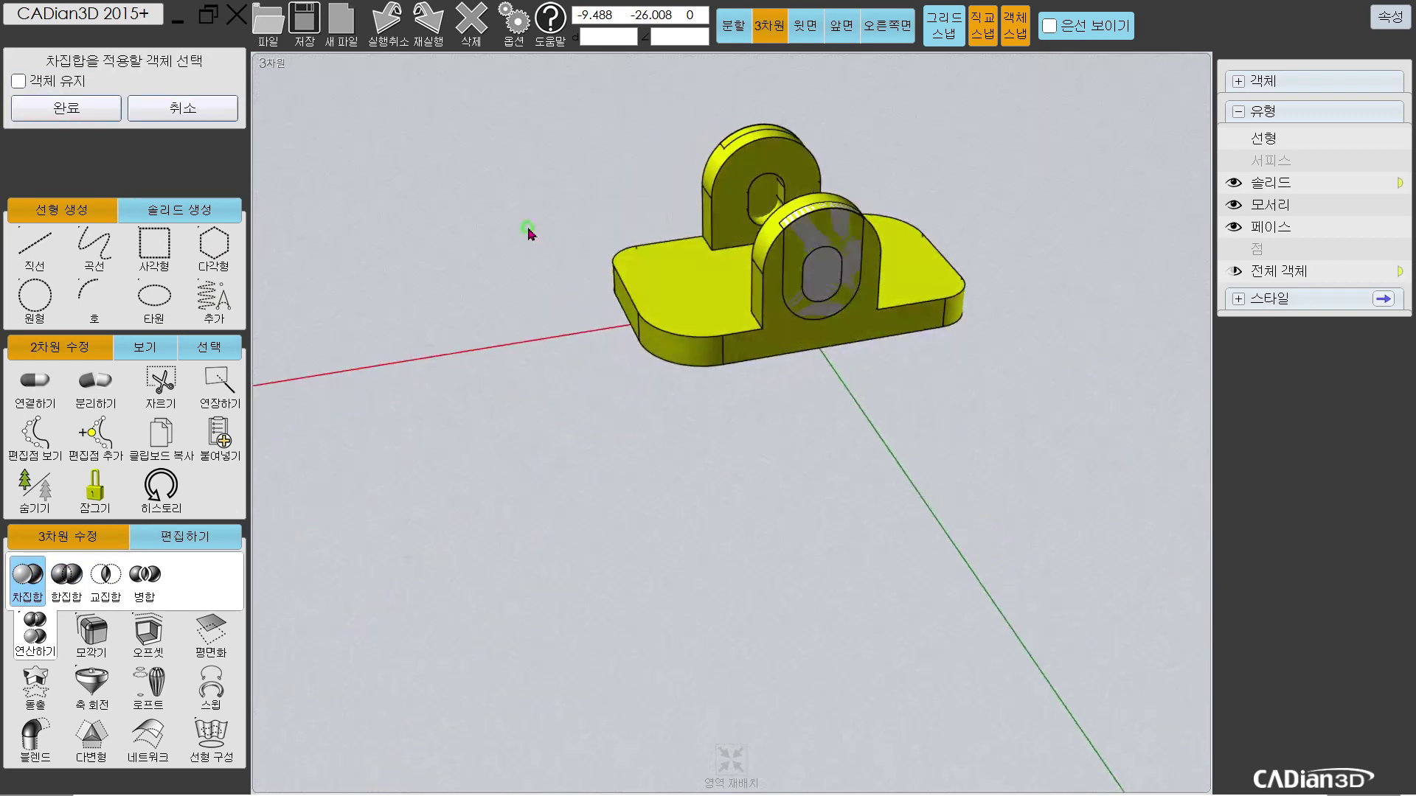
left_click(826, 231)
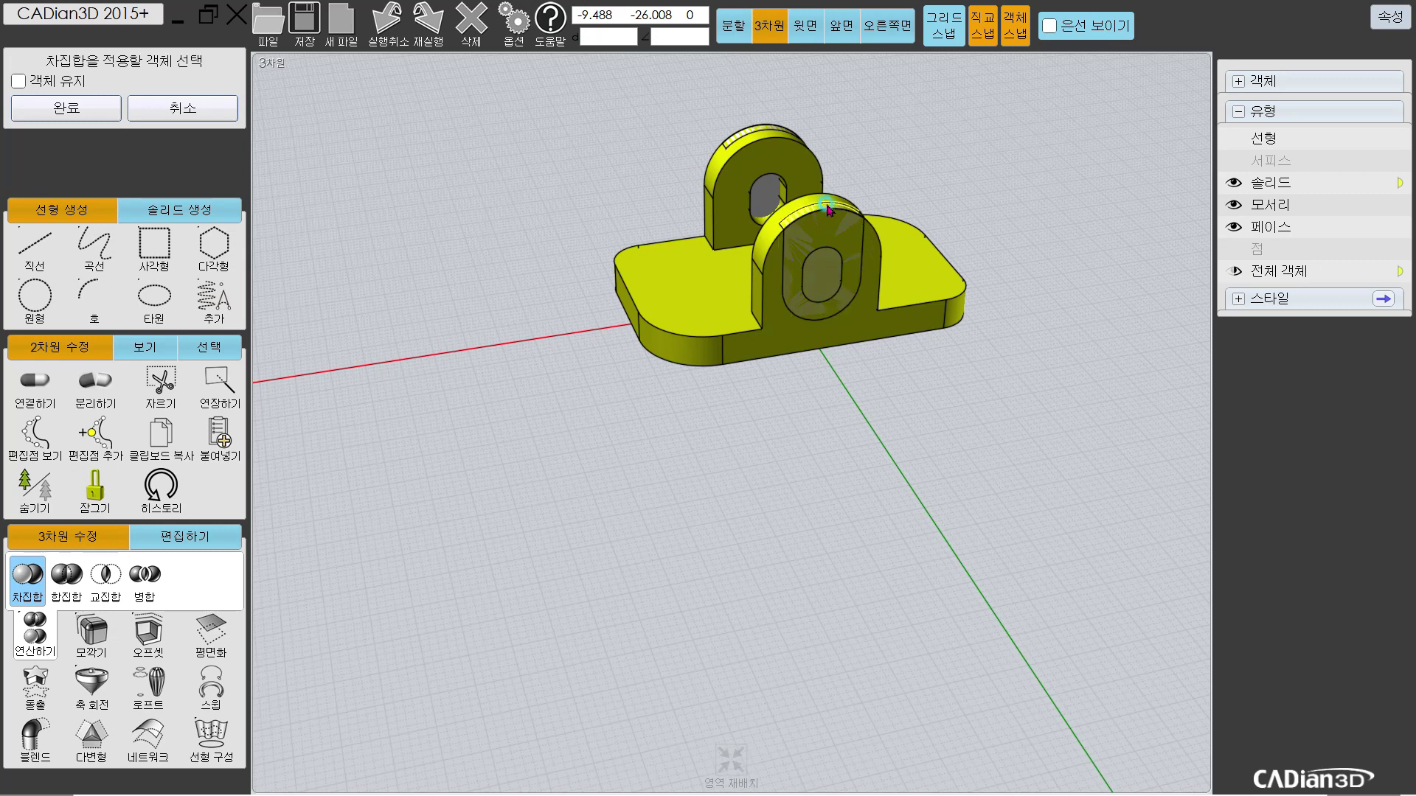
left_click(827, 210)
middle_click_drag(531, 231, 598, 352)
left_click(598, 352)
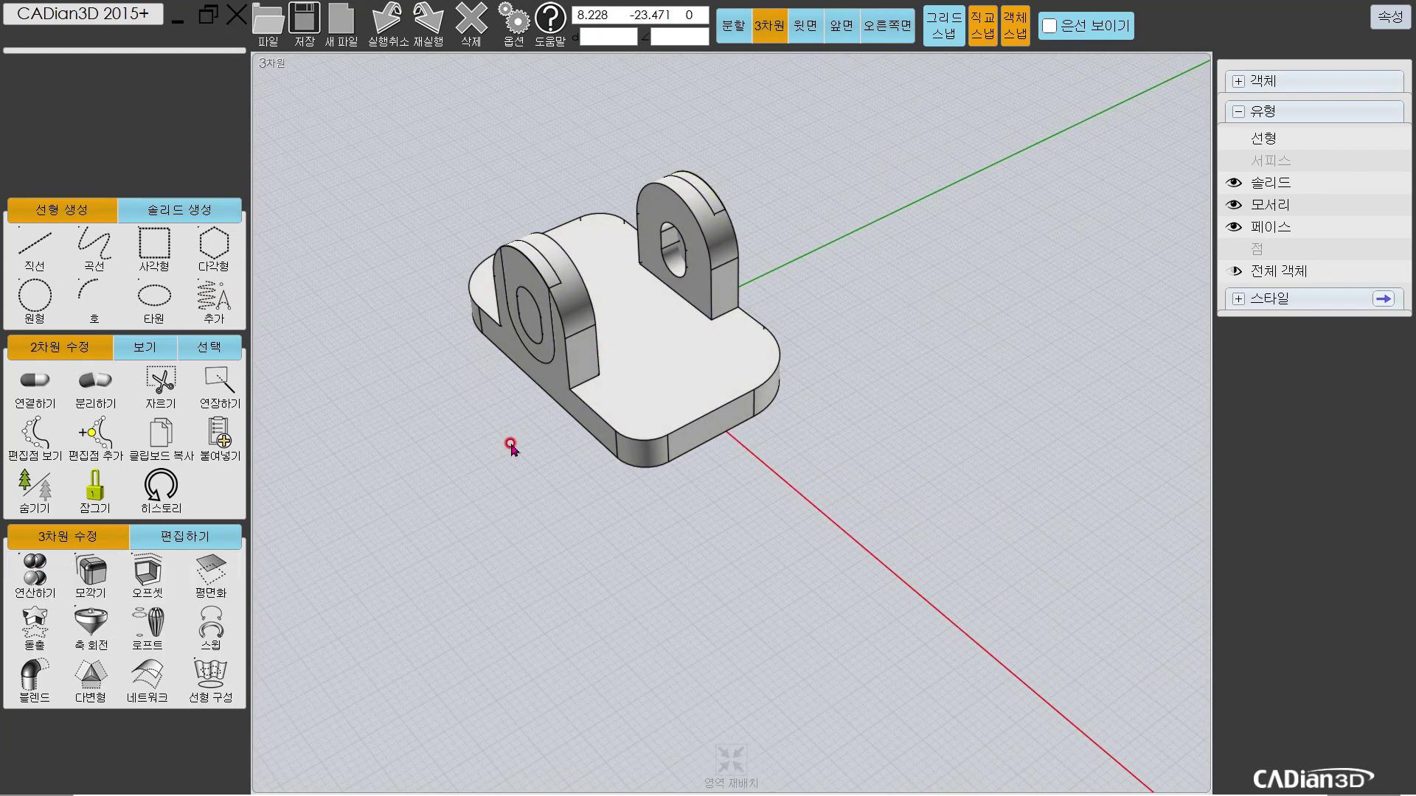
Step: Subtract both thin lug solids from the bracket again, then compare with the reference PDF
left_click(44, 573)
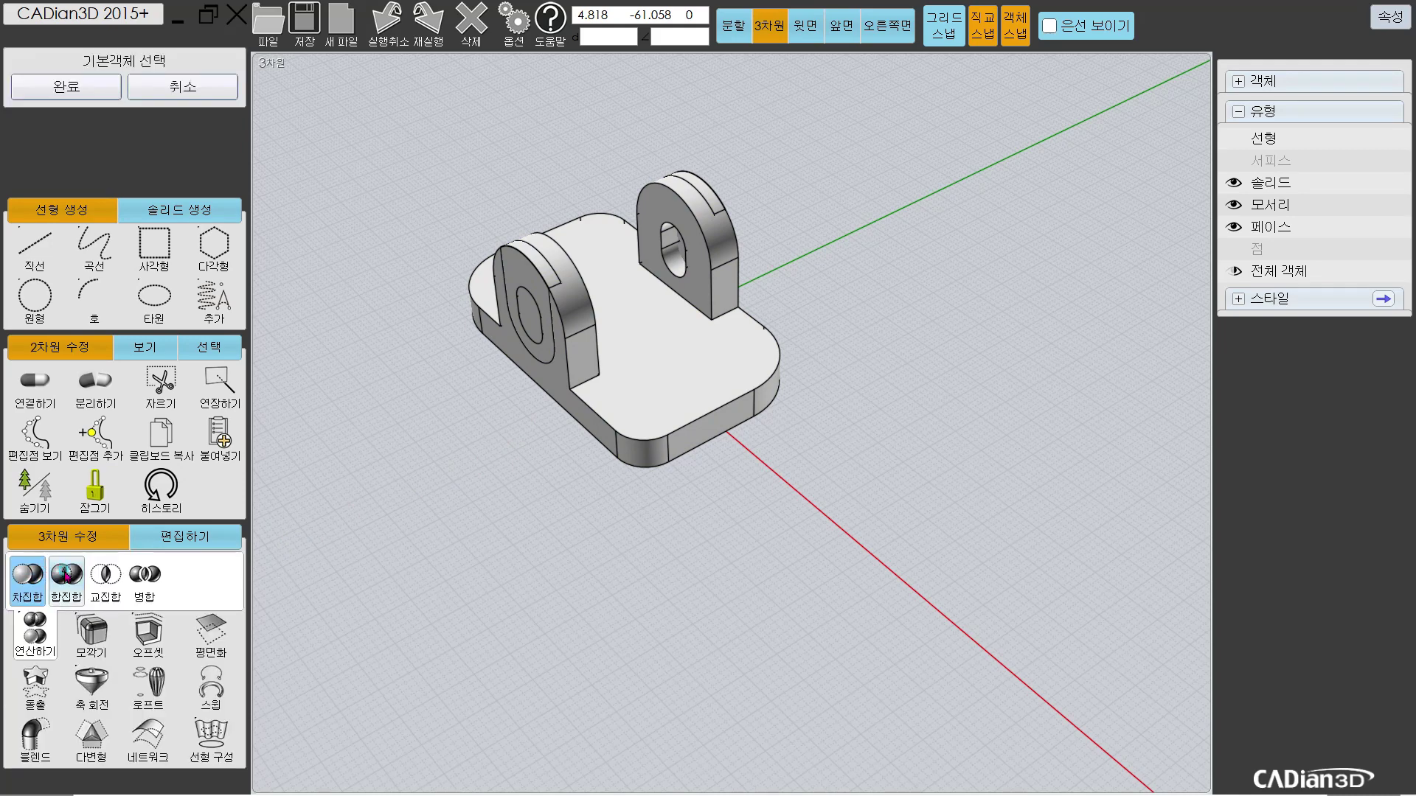
left_click(674, 405)
right_click(462, 401)
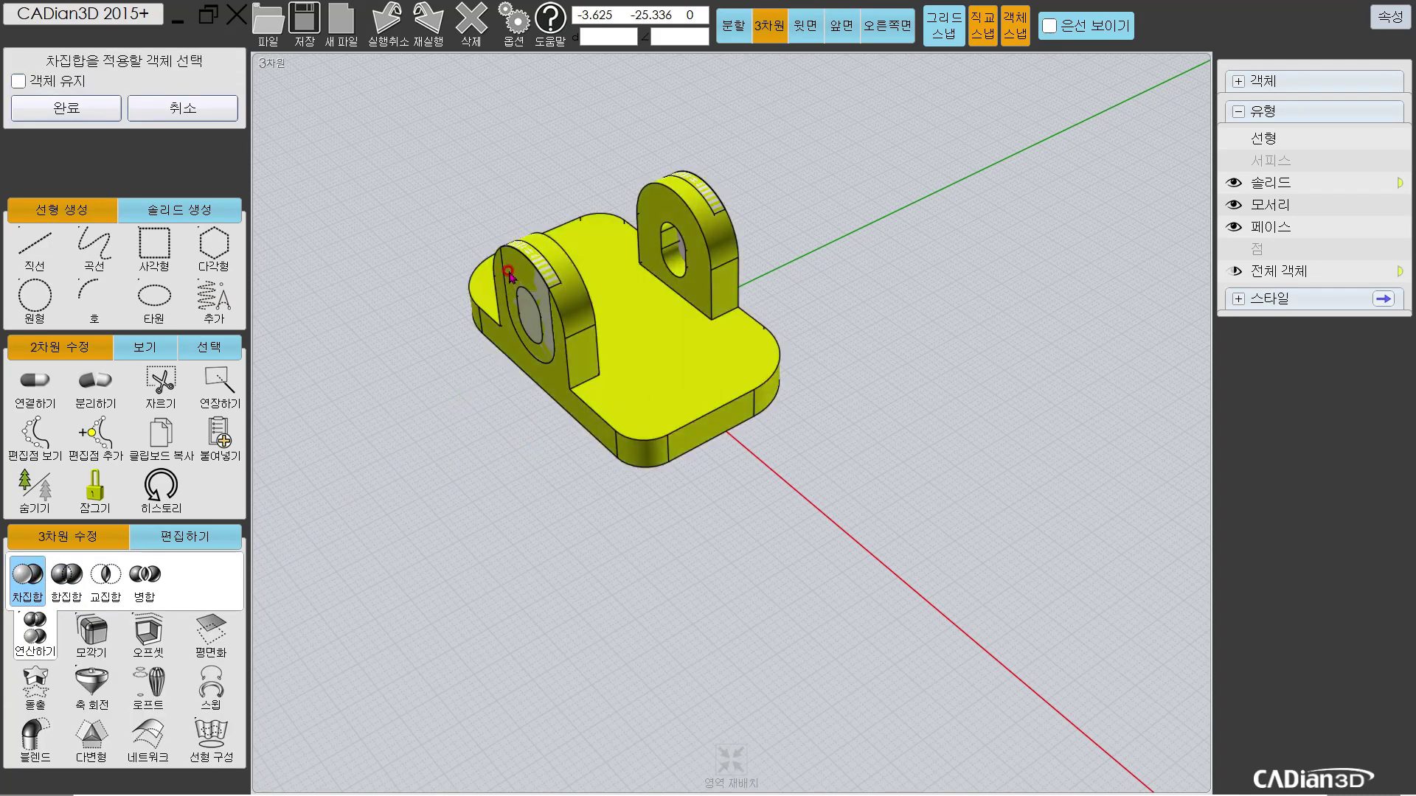
left_click(514, 268)
left_click(714, 196)
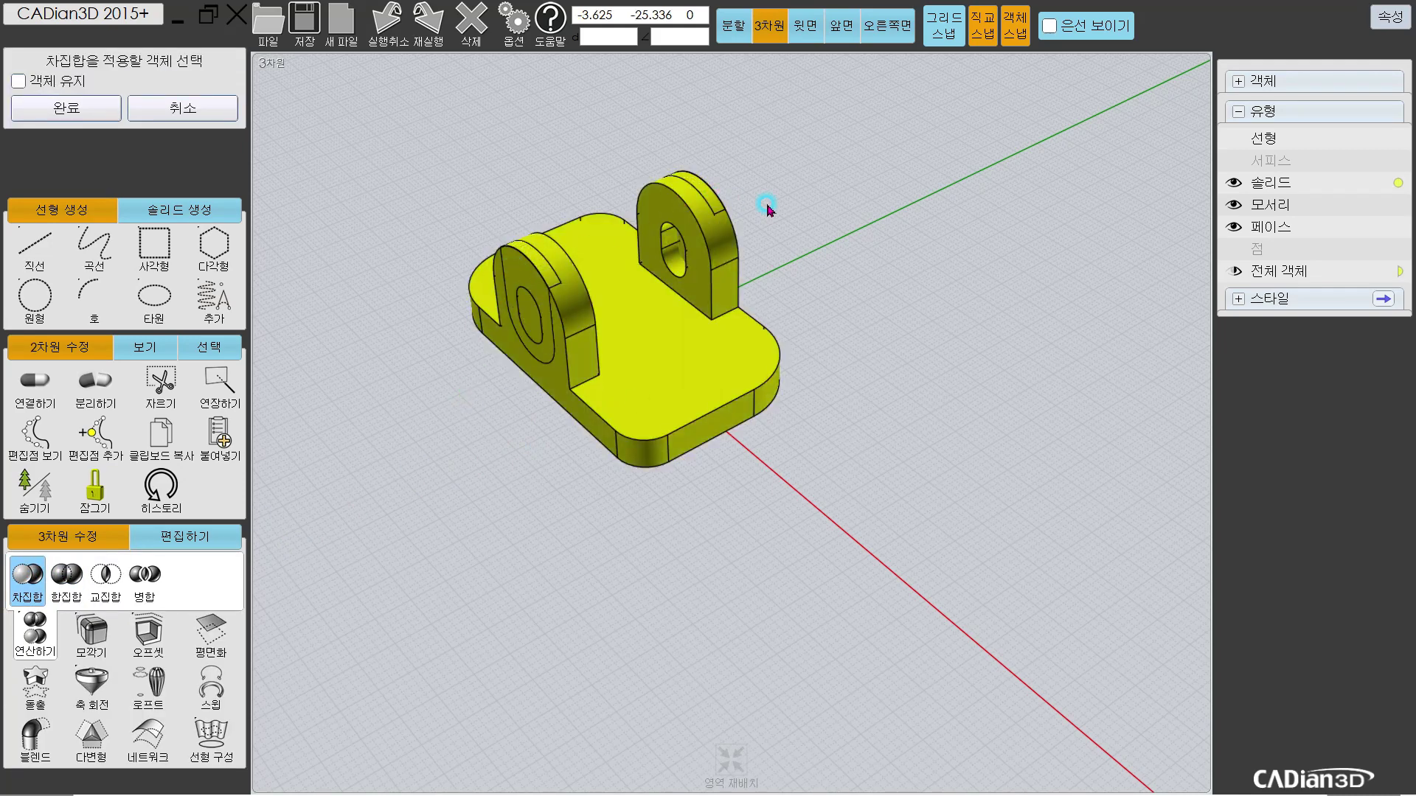
right_click(775, 210)
right_click_drag(786, 224, 656, 265)
left_click(656, 264)
key("alt+Tab")
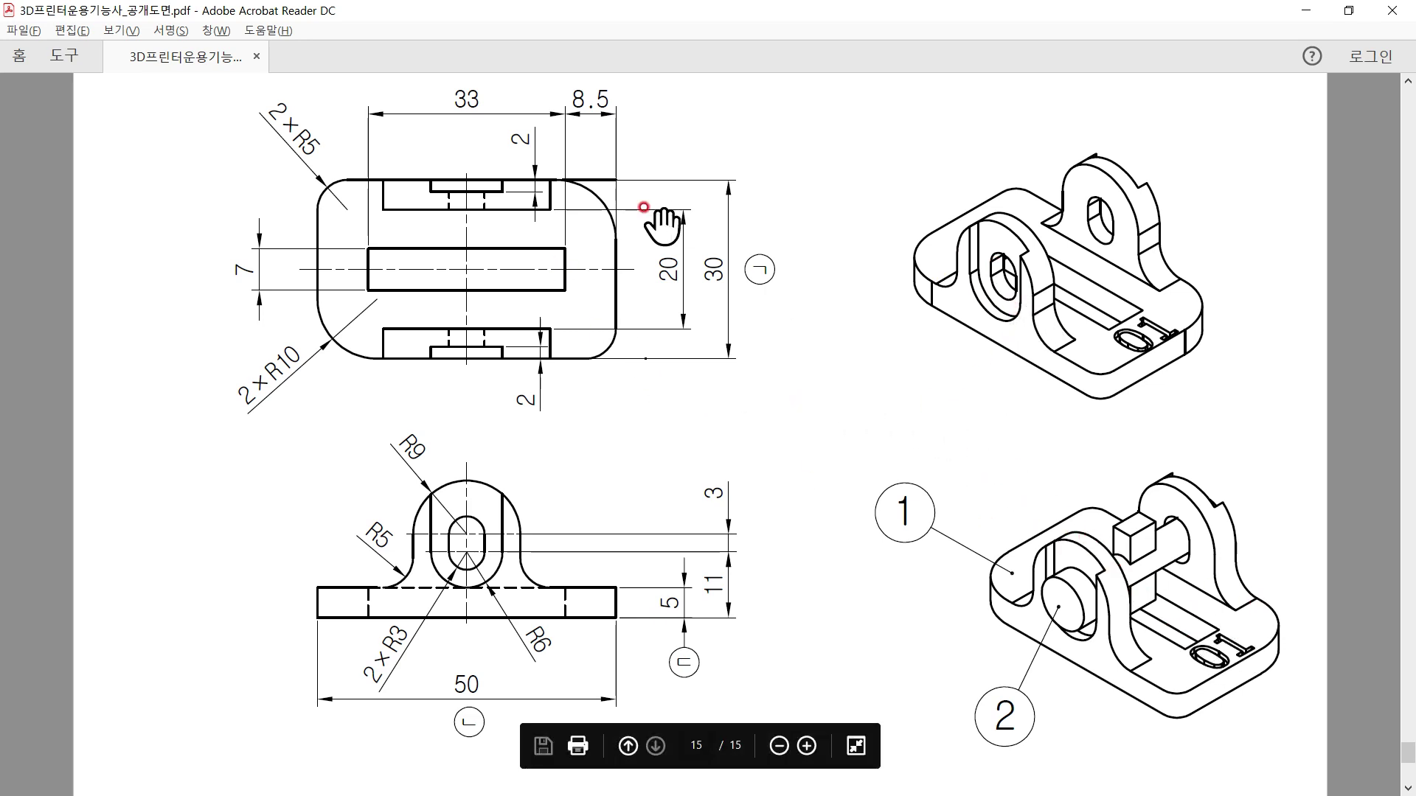
key("alt+Tab")
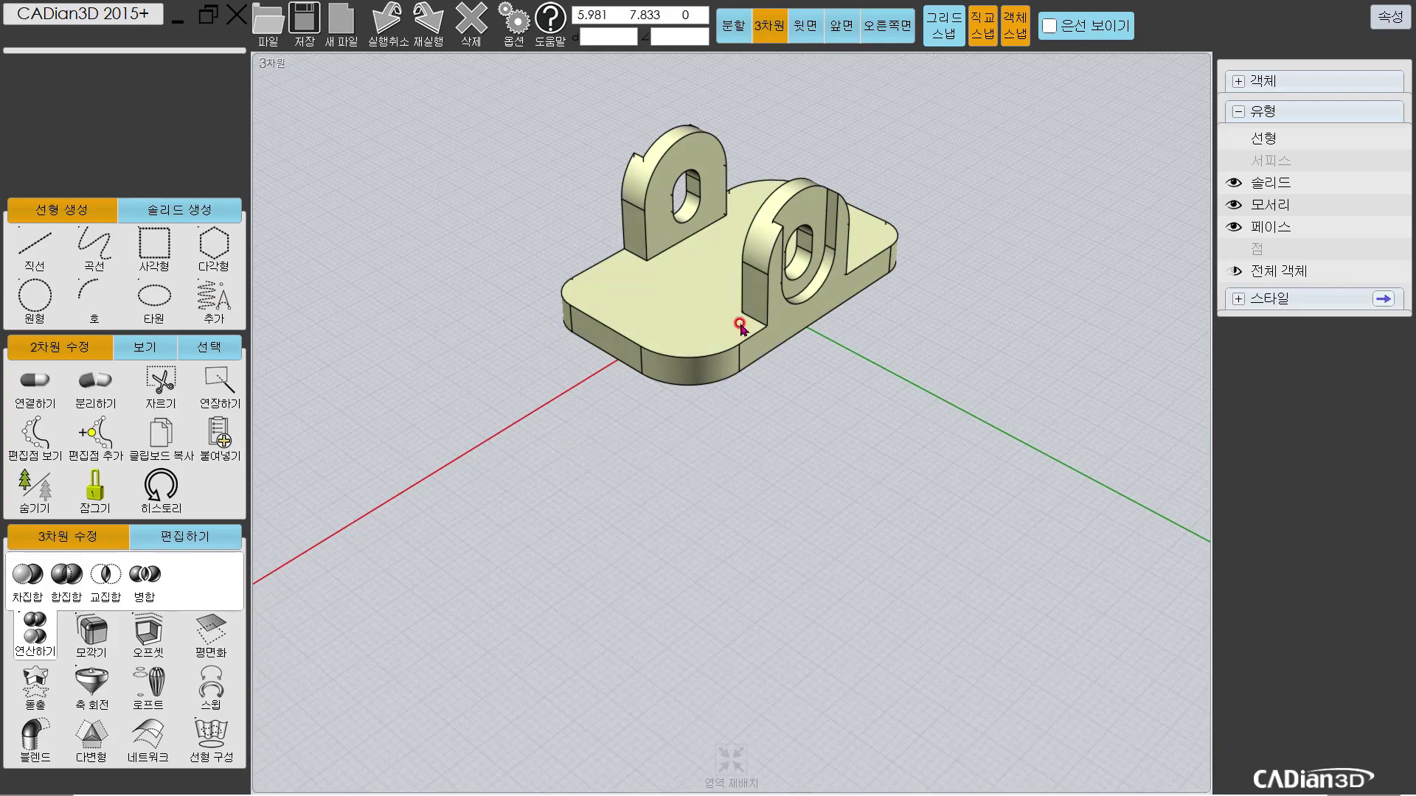
Step: Place solid text '01' with height 7 and thickness 1 at a point on the base top
right_click_drag(567, 391, 421, 340)
left_click(177, 413)
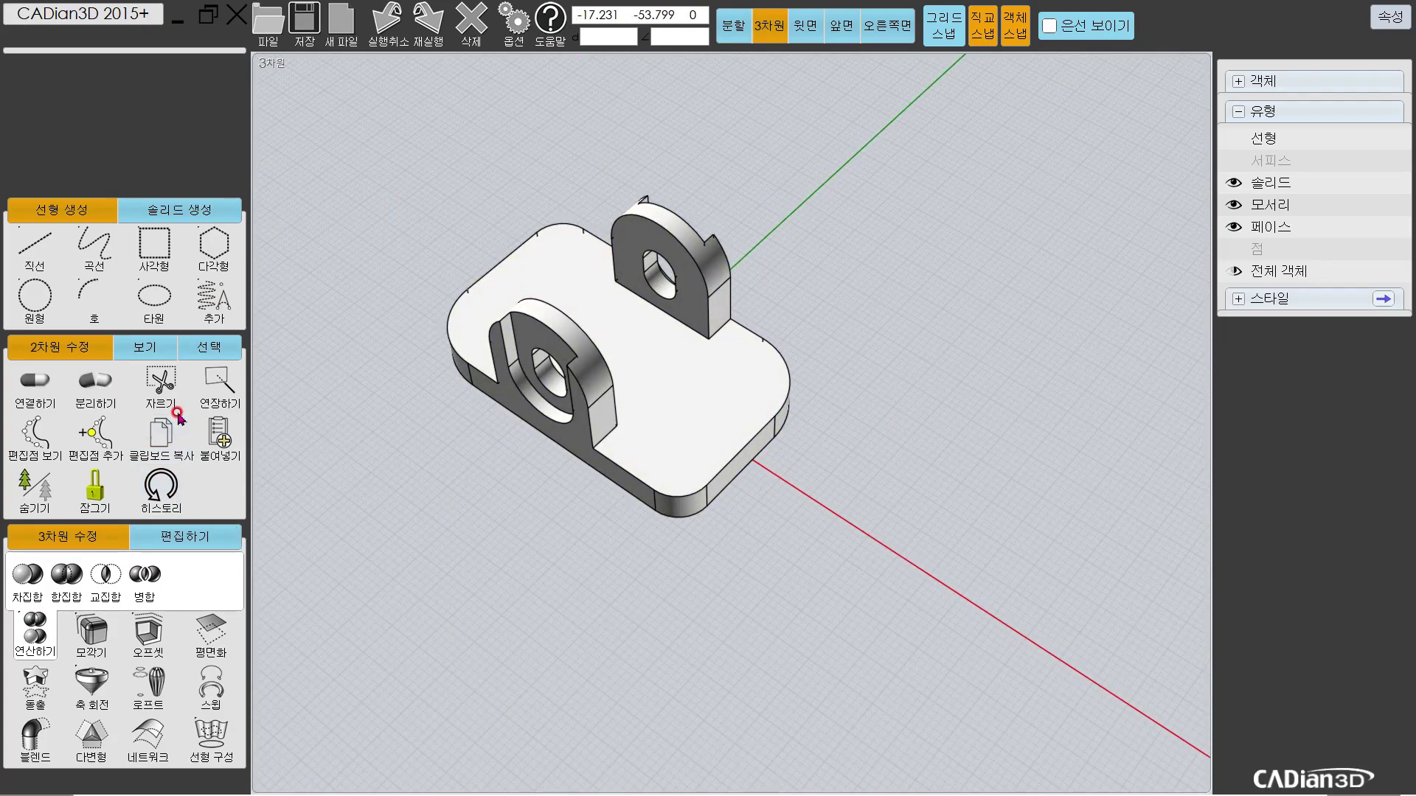
left_click(153, 212)
left_click(95, 301)
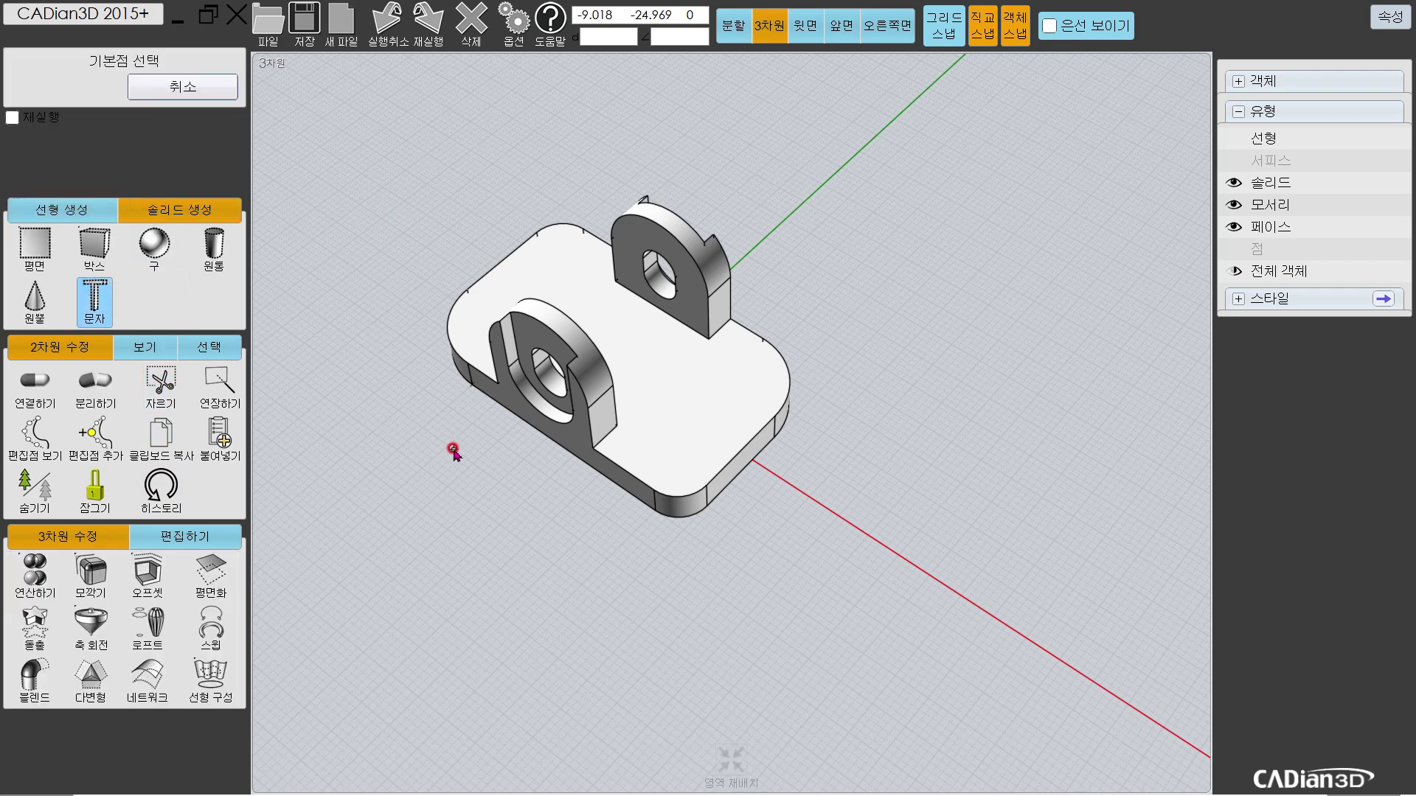
left_click(698, 438)
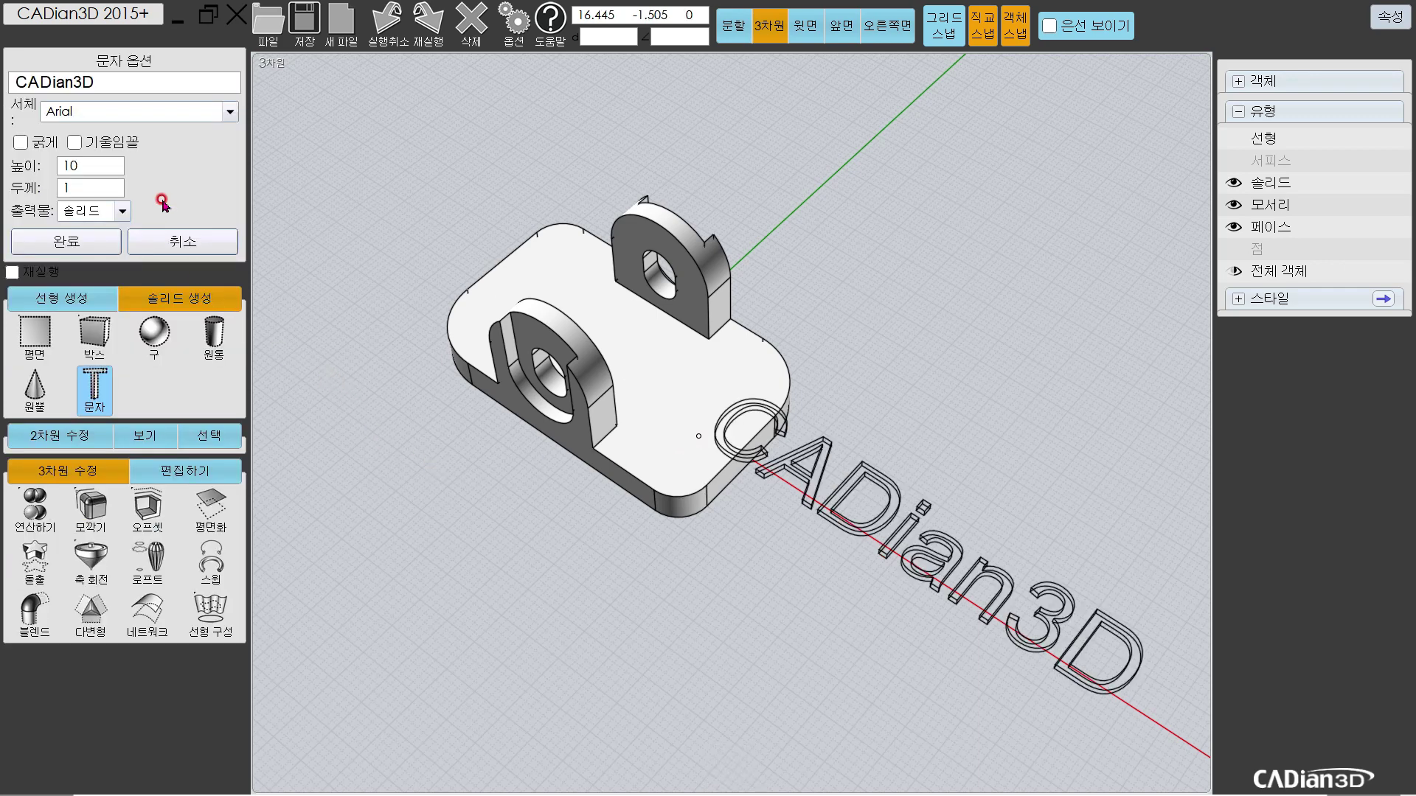
left_click(89, 165)
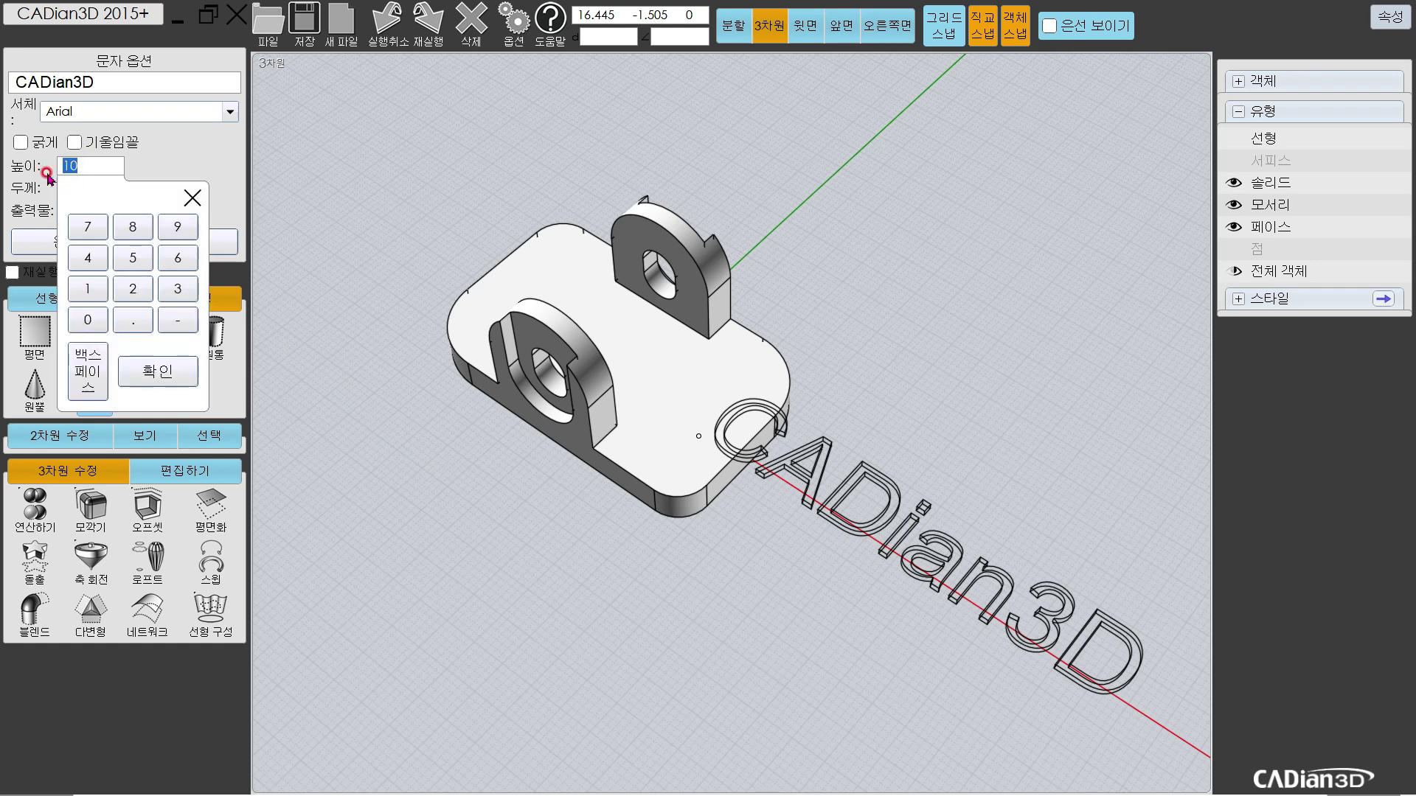
left_click(144, 160)
left_click(93, 188)
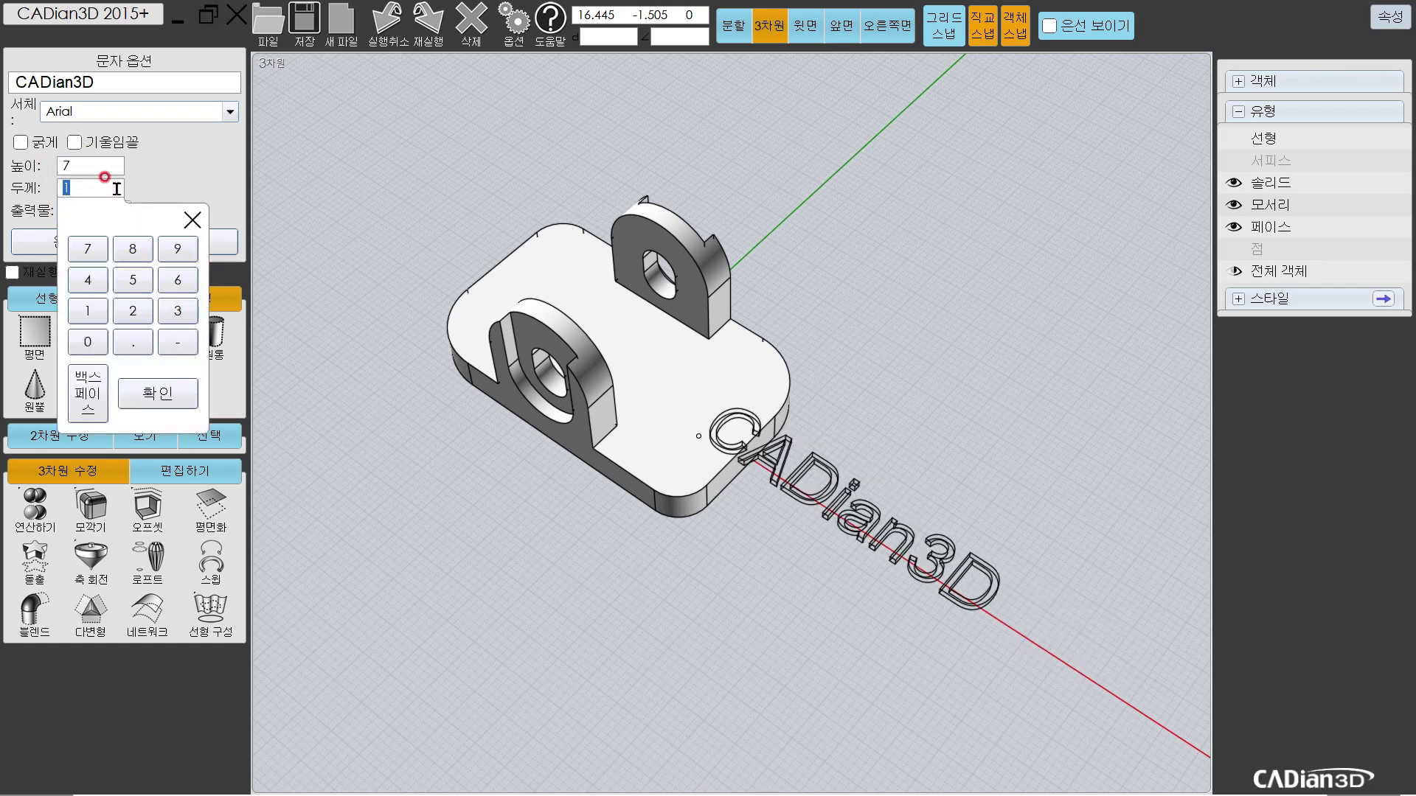
left_click(200, 161)
left_click_drag(94, 87, 2, 73)
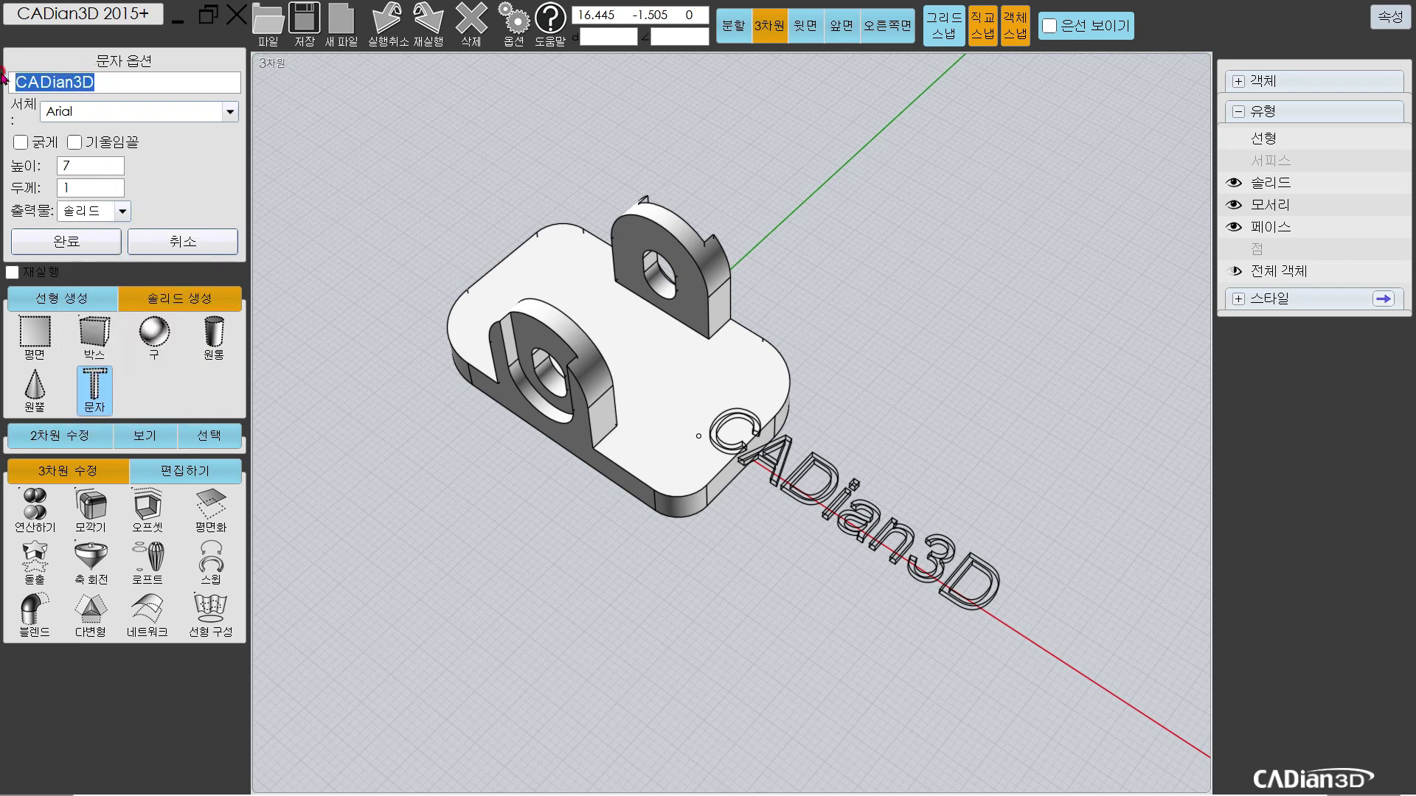
type("01")
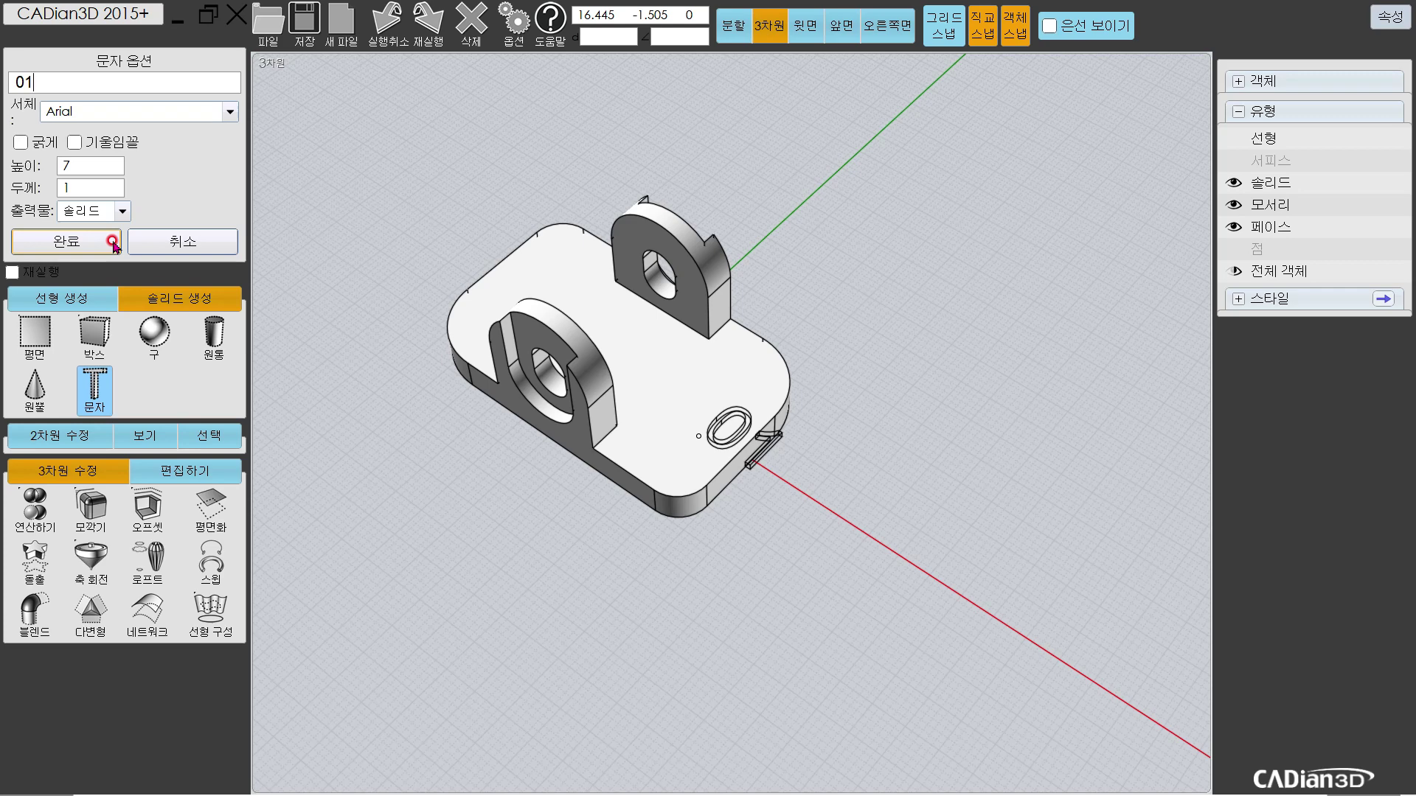
left_click(66, 241)
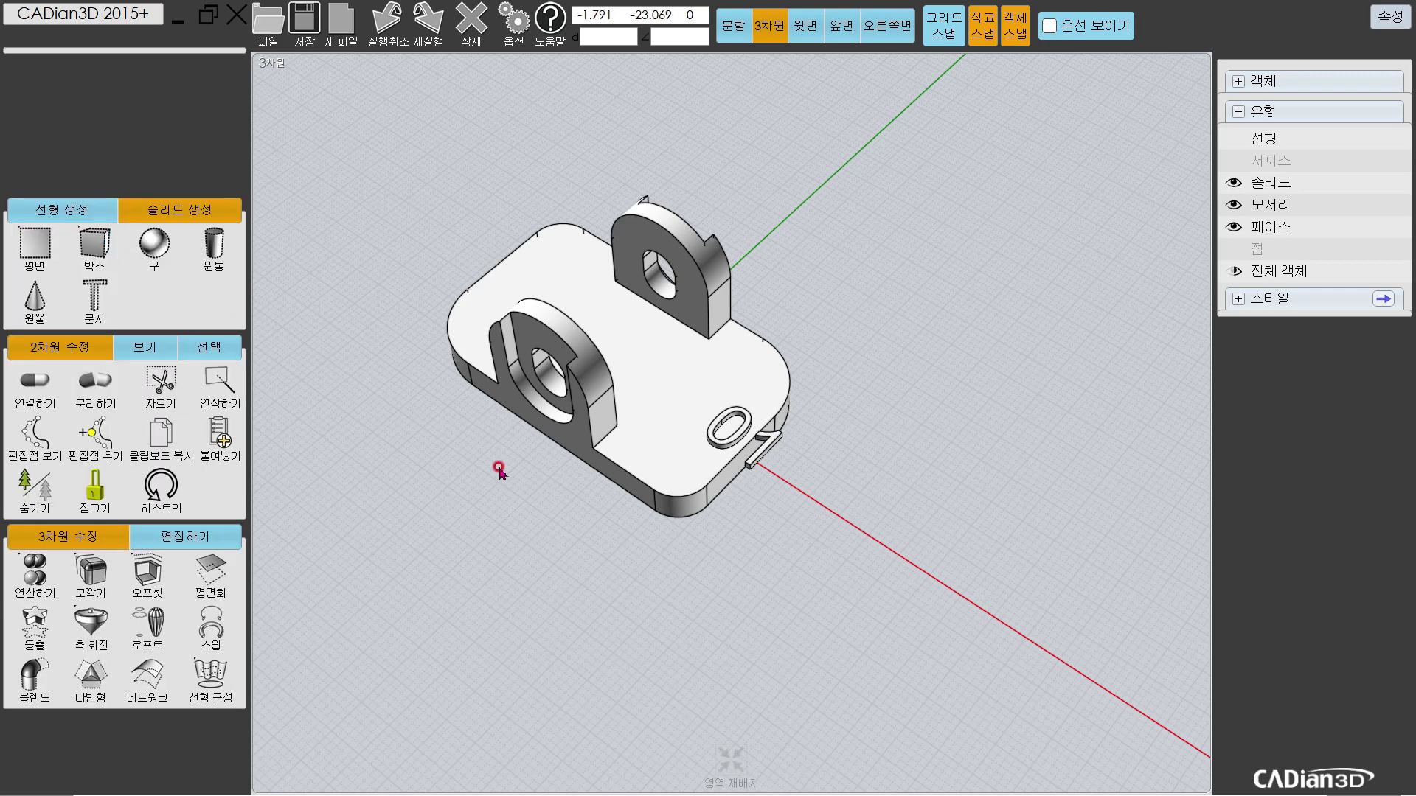
Step: In the top view, rotate the 01 text 180° and shift it left across the plate
scroll(632, 457, "up", 2)
scroll(647, 332, "down", 3)
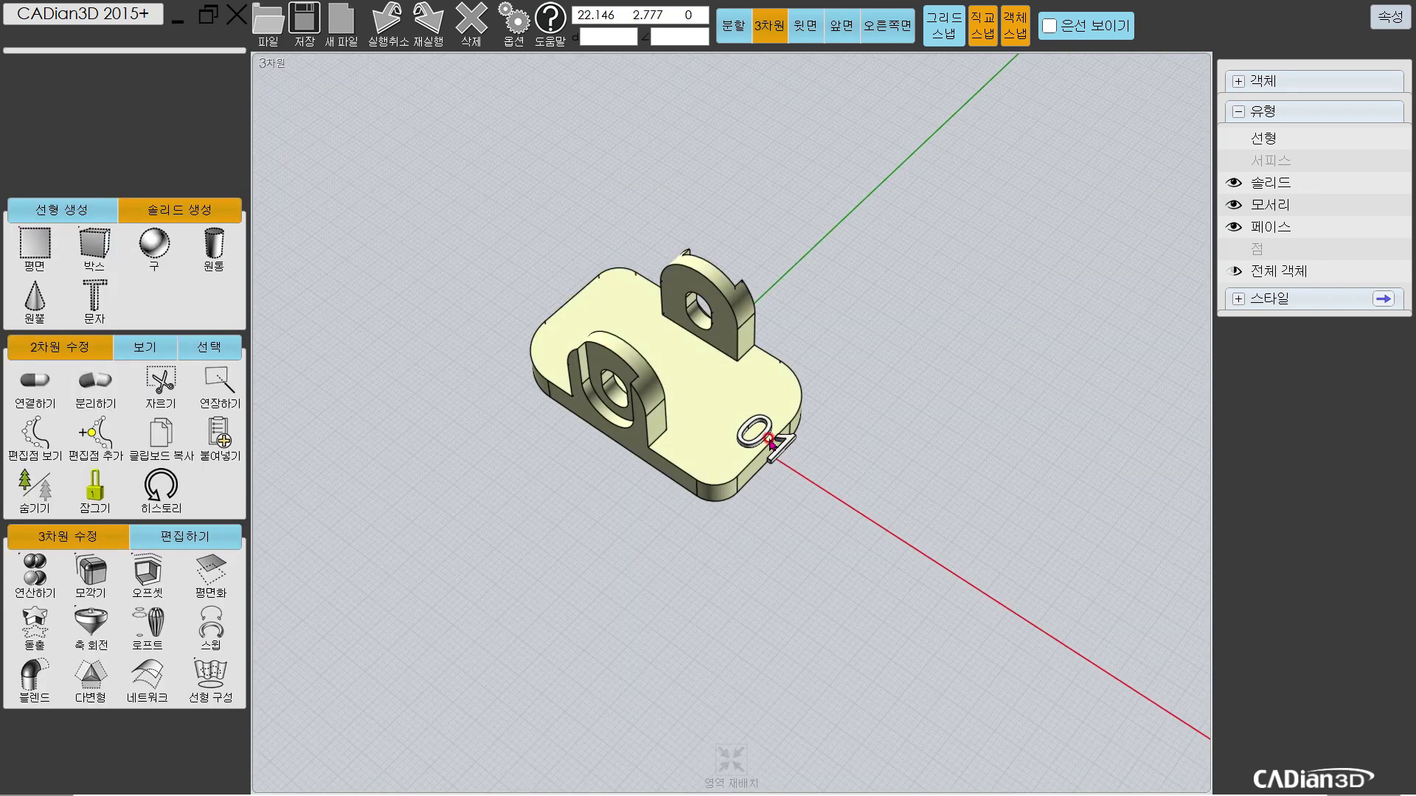
left_click_drag(638, 578, 878, 323)
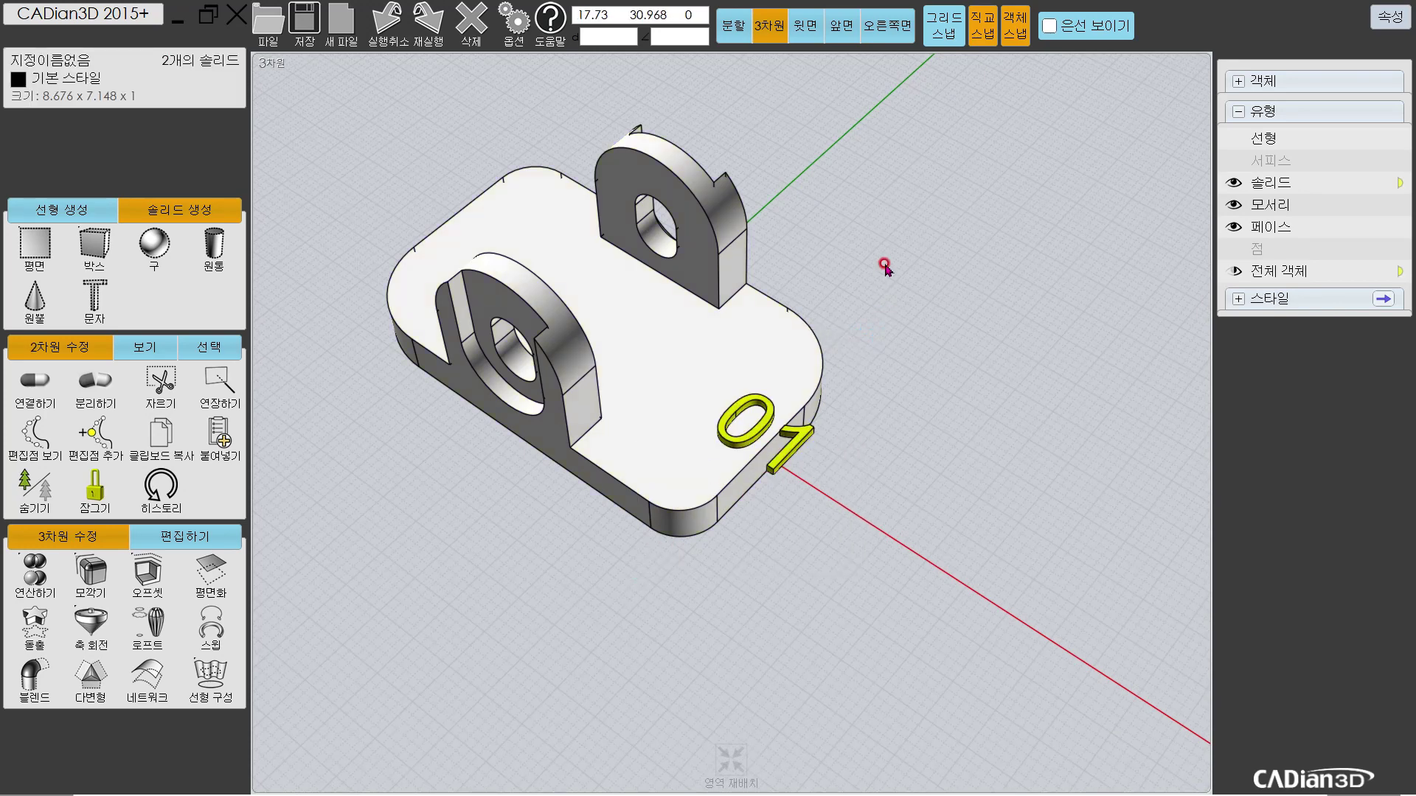
left_click(805, 27)
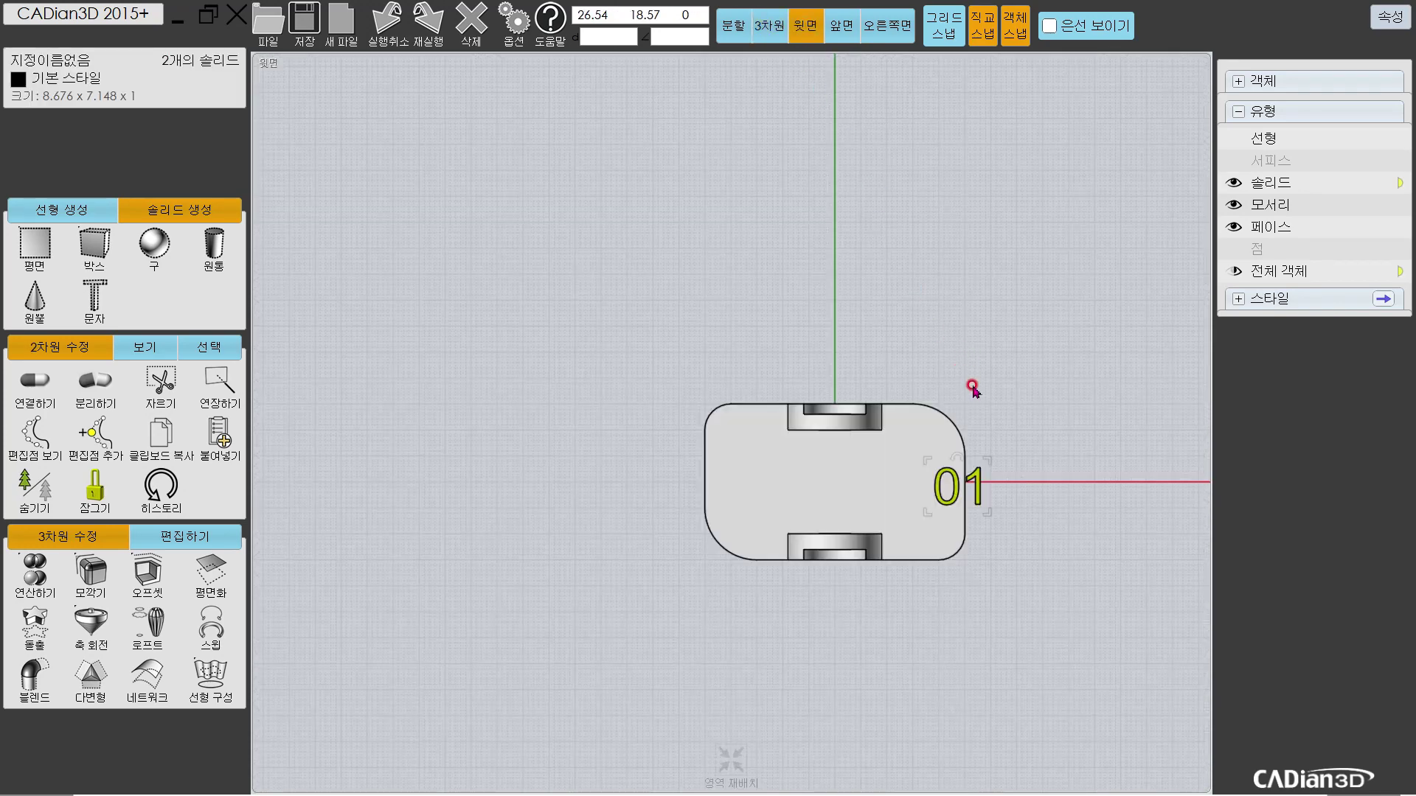
scroll(972, 386, "up", 5)
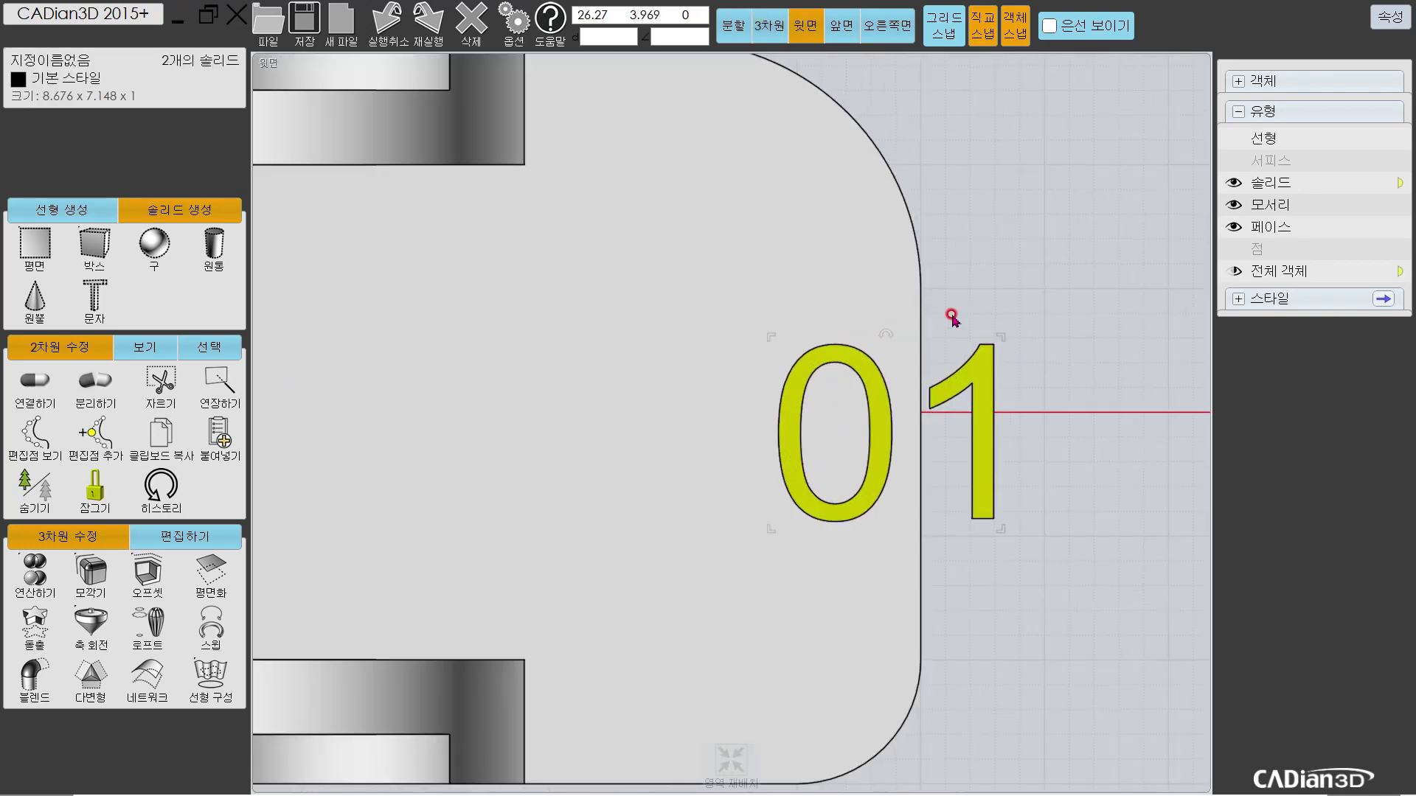
left_click_drag(890, 332, 719, 469)
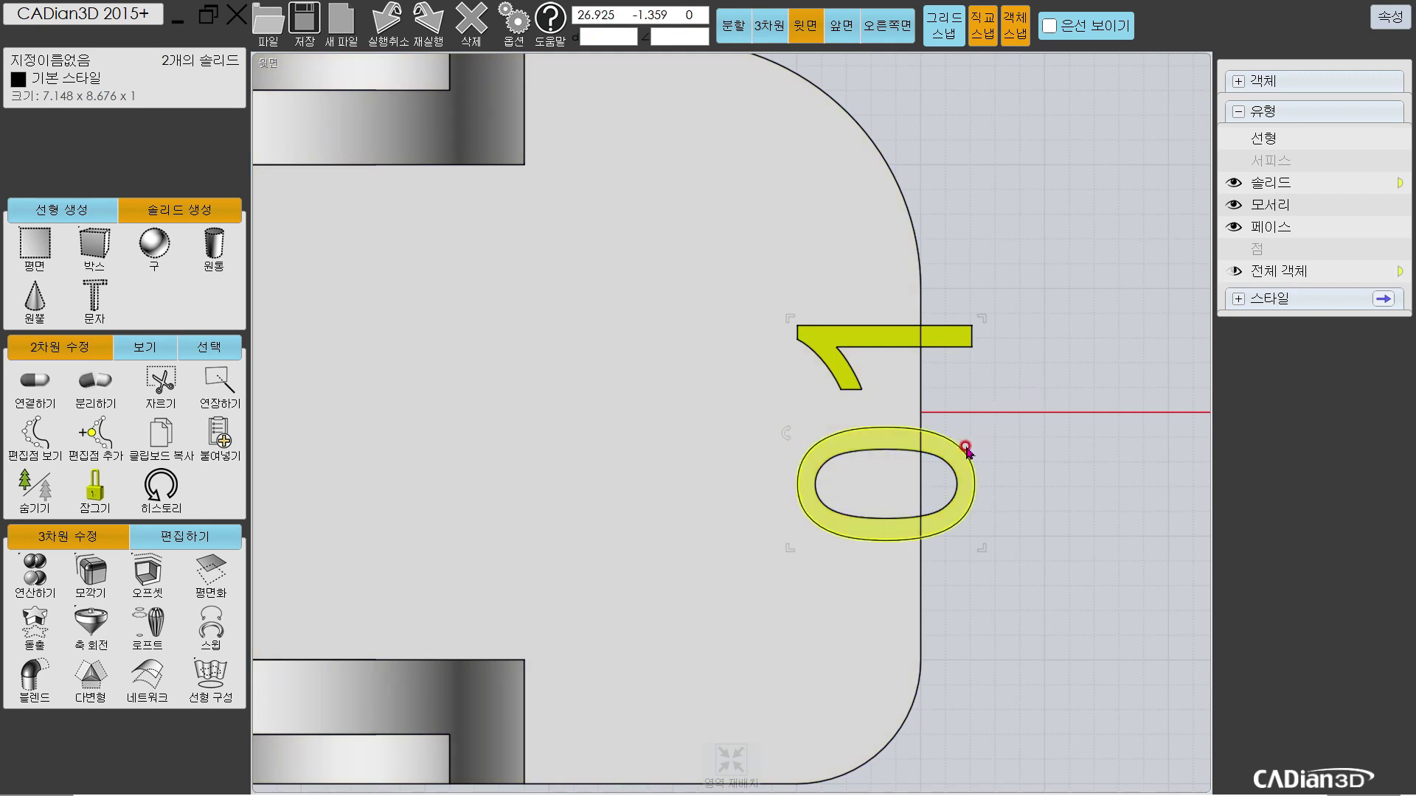
left_click_drag(964, 443, 828, 442)
Step: Move the 01 text 0.5 down in the front view so it sinks into the base top
left_click(769, 26)
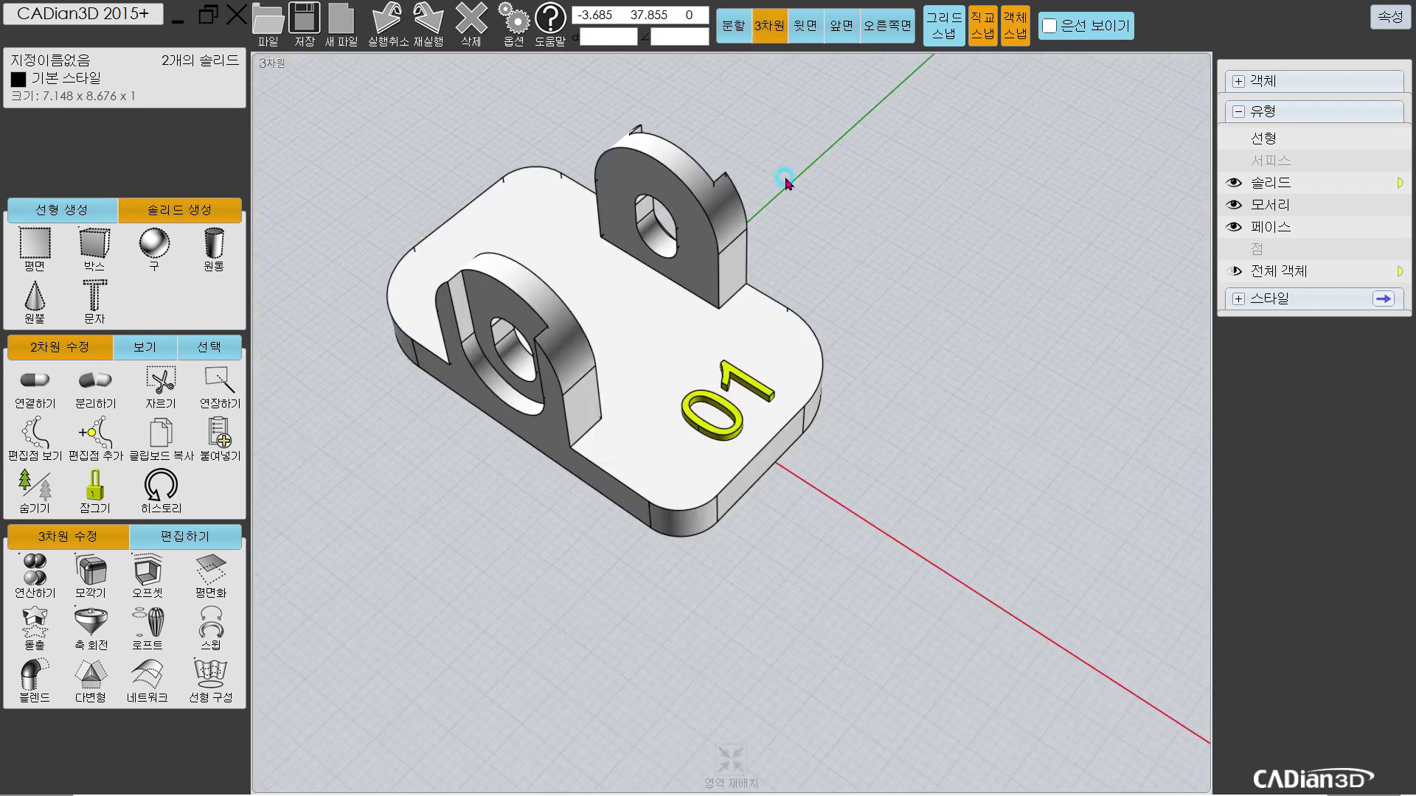
scroll(782, 265, "down", 2)
scroll(555, 446, "up", 4)
left_click_drag(556, 446, 553, 379)
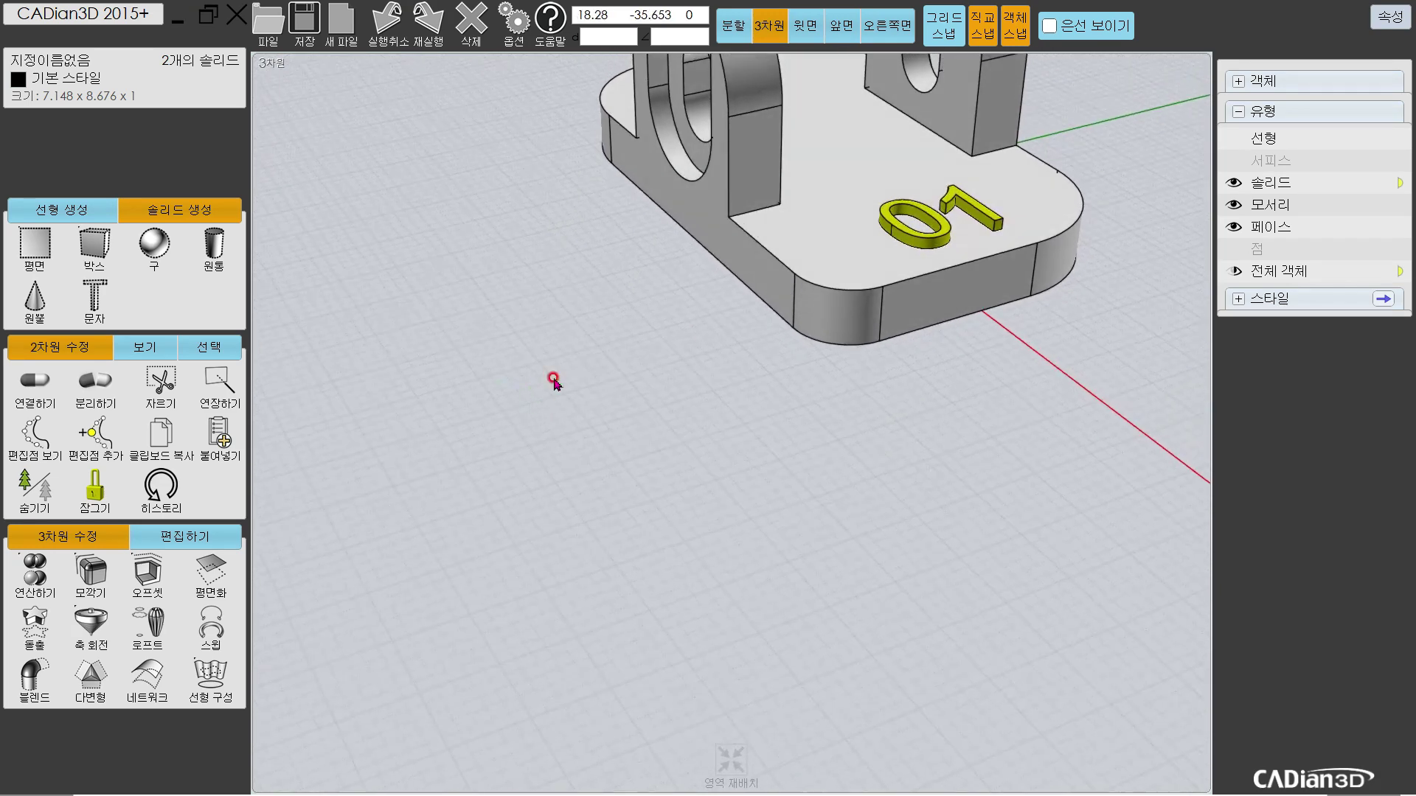
middle_click_drag(626, 339, 547, 405)
scroll(547, 405, "up", 2)
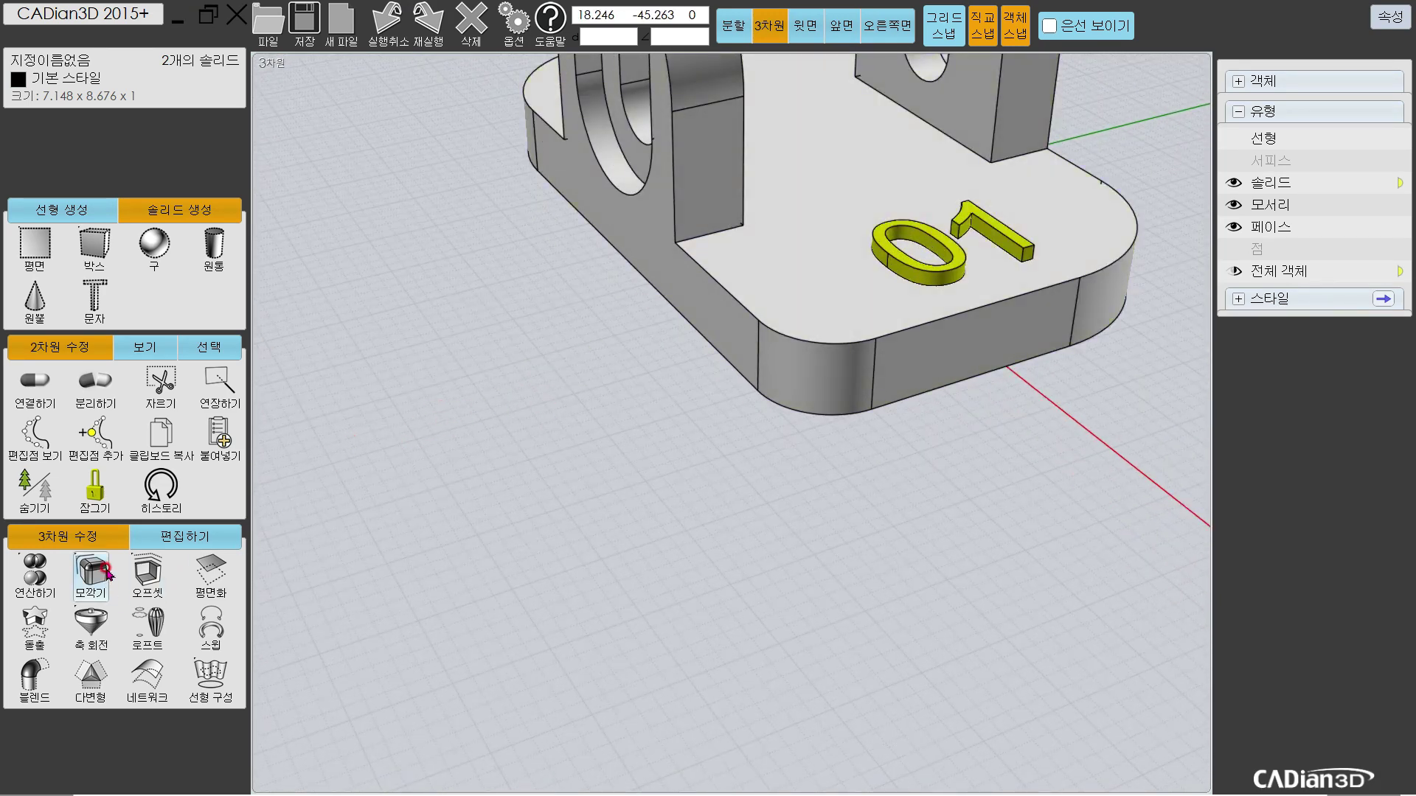
left_click(185, 536)
left_click(33, 572)
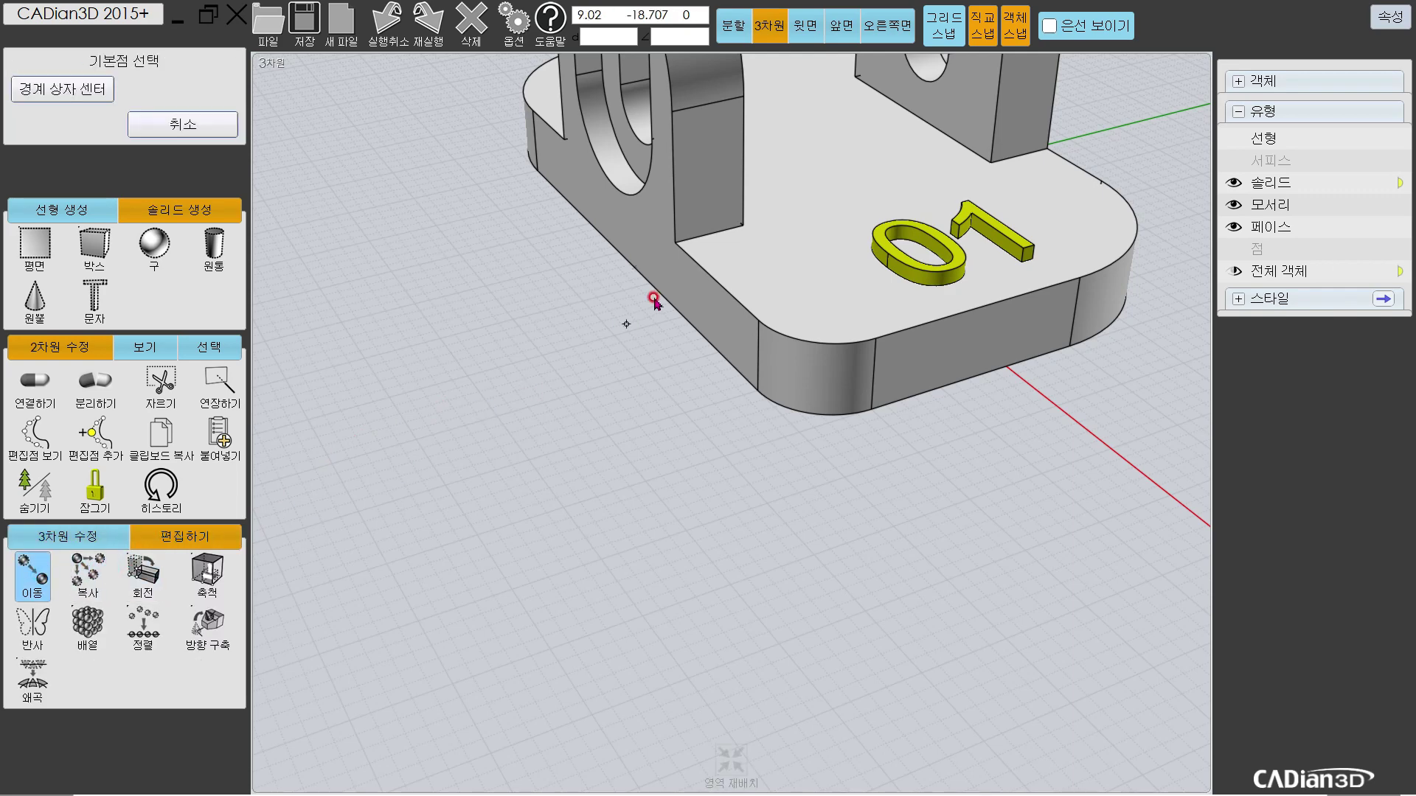
left_click(840, 26)
left_click(995, 331)
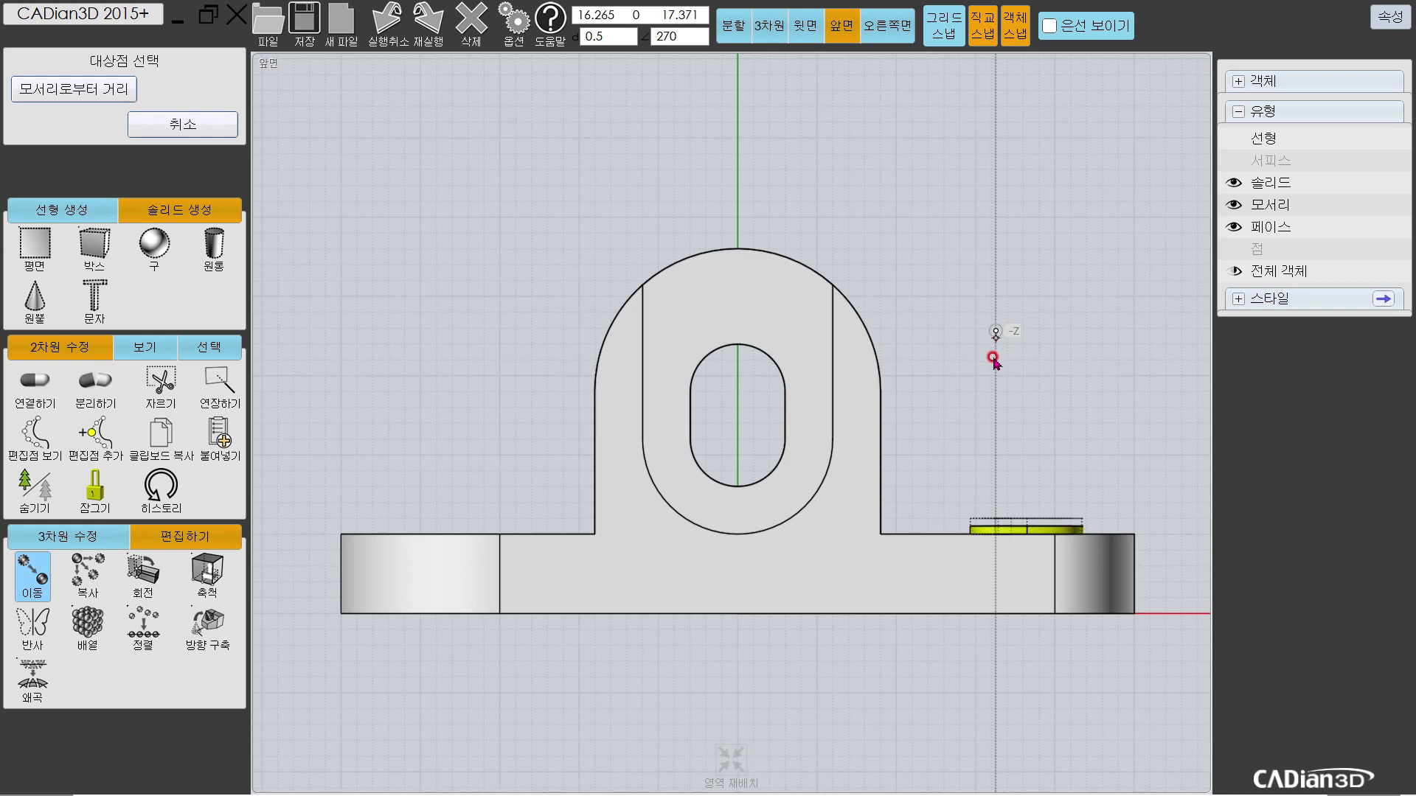
left_click(993, 359)
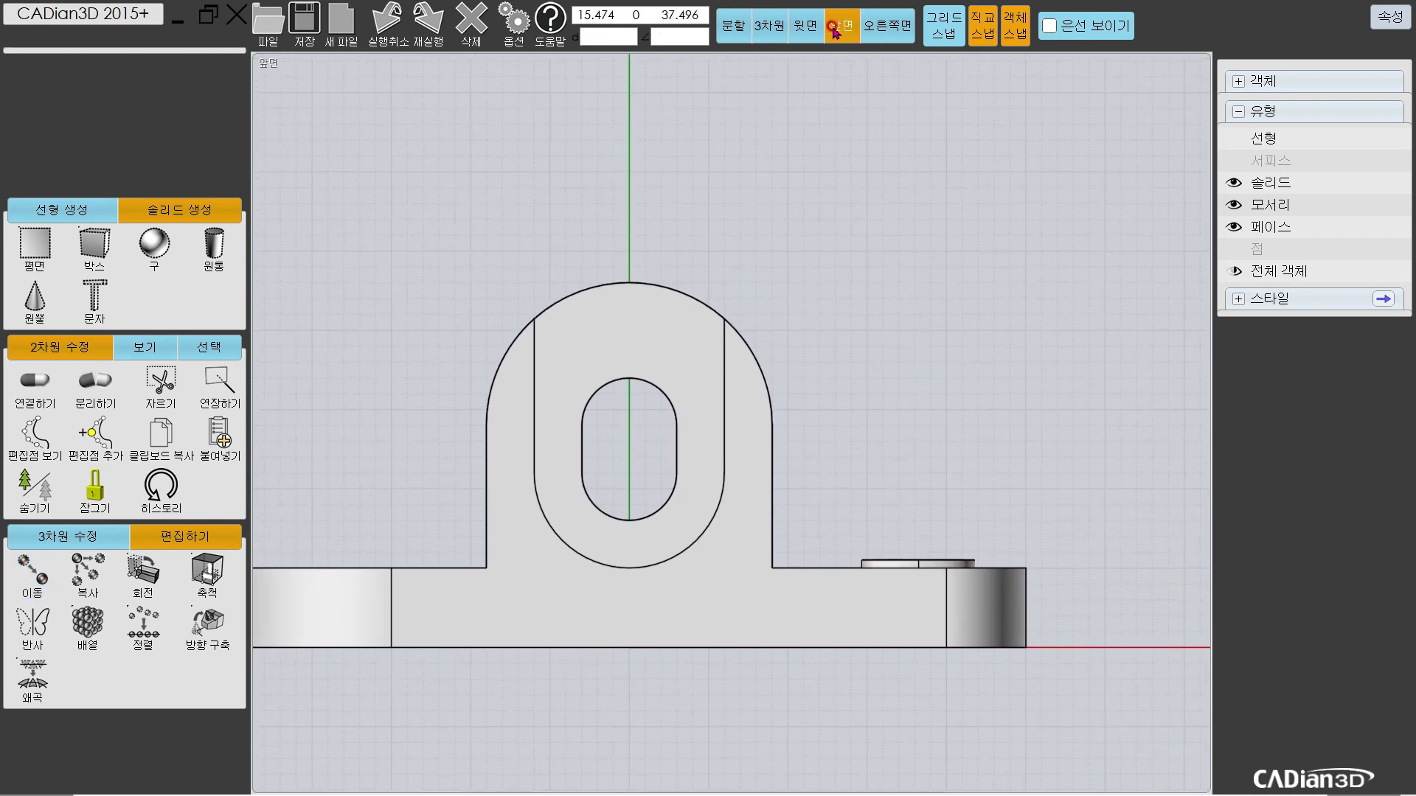
left_click(777, 31)
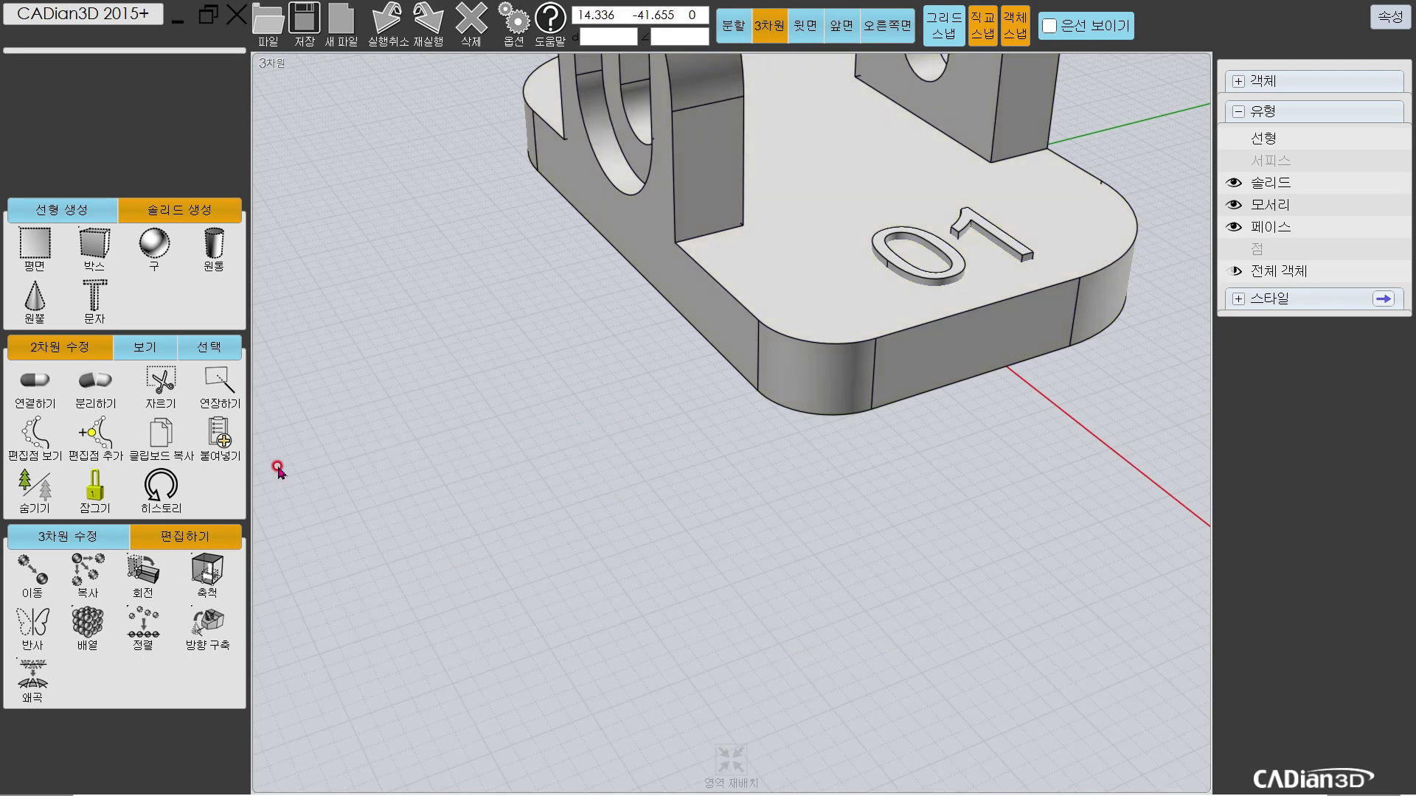
left_click(33, 571)
left_click(62, 538)
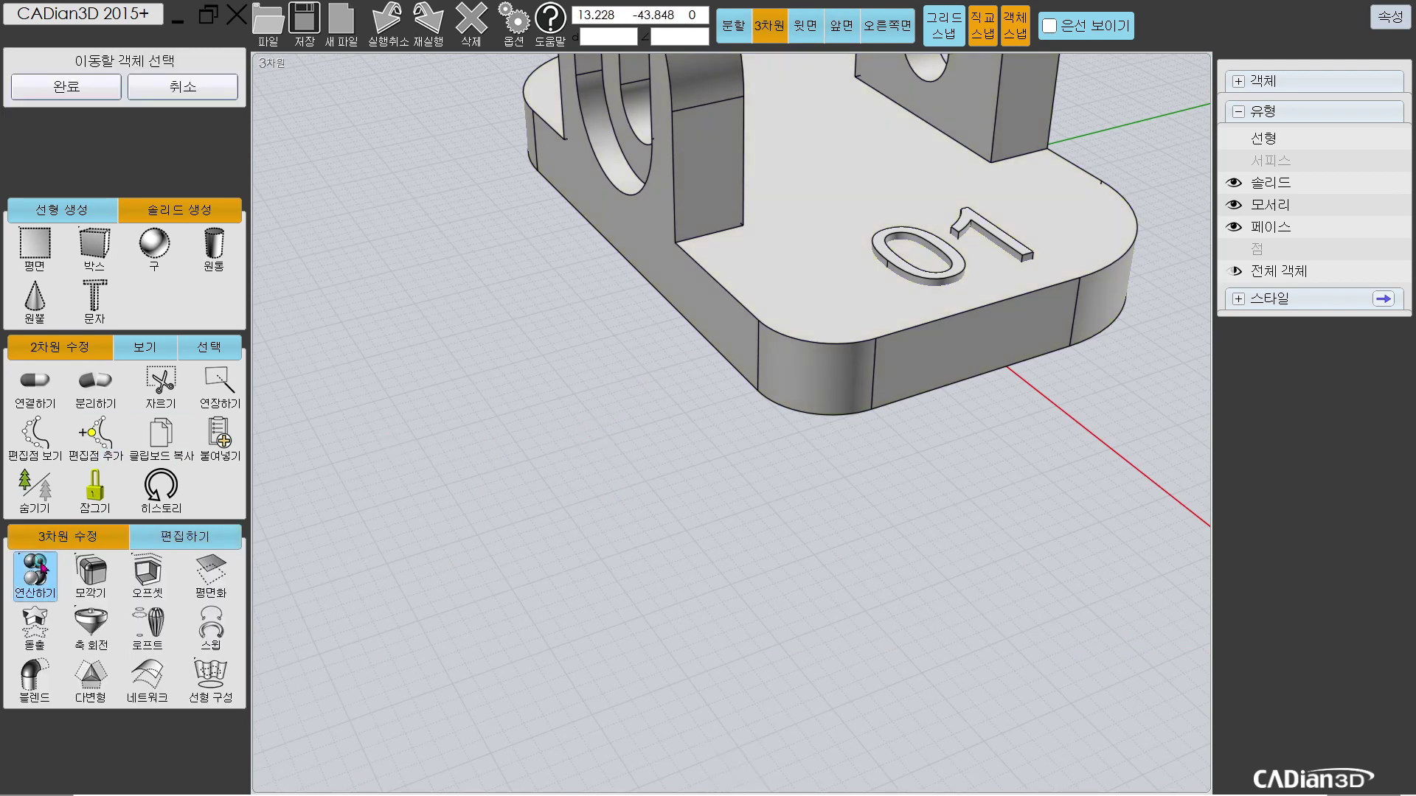
Step: Subtract the 01 text from the bracket with 차집합 to engrave it into the base
left_click(43, 568)
left_click(786, 308)
key("Return")
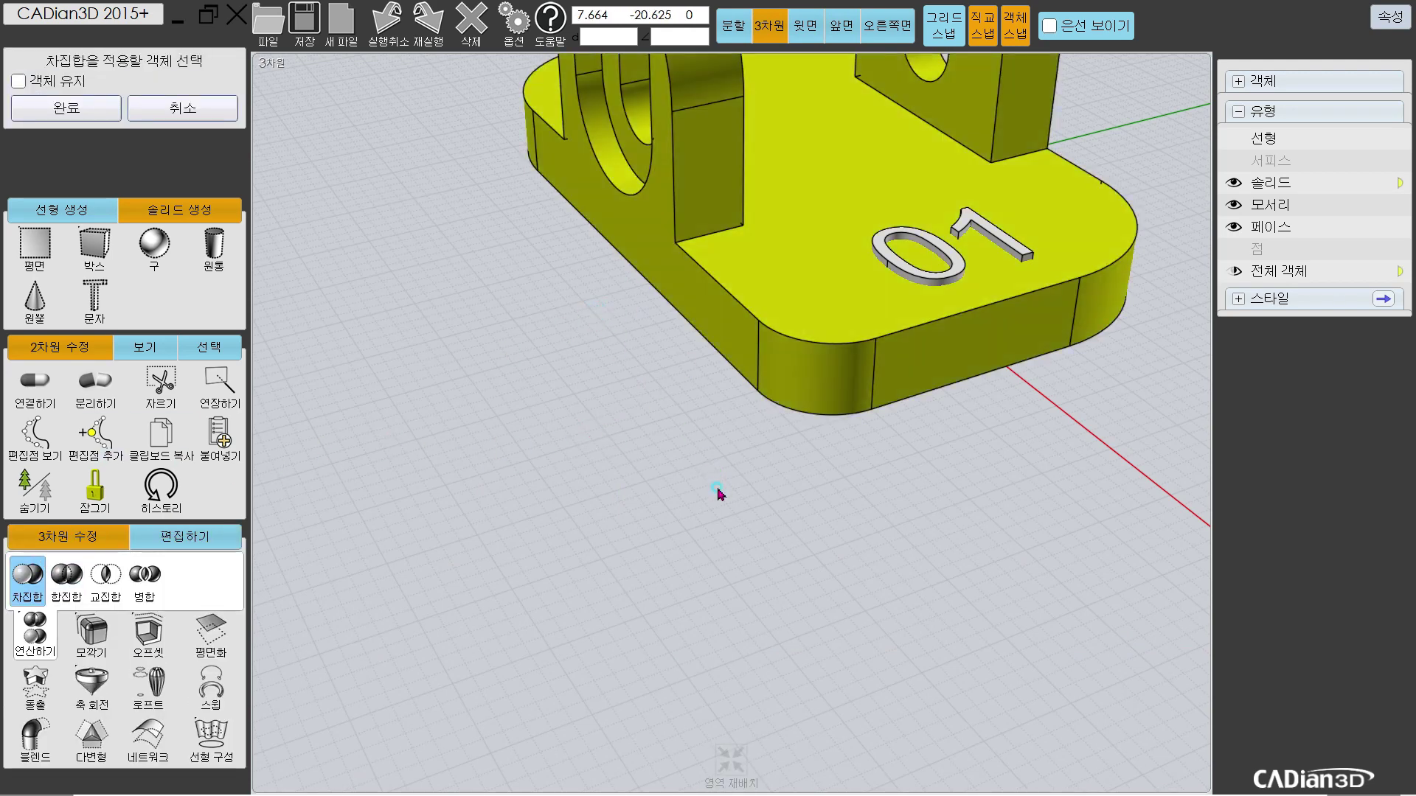
left_click_drag(720, 489, 1065, 151)
right_click(1129, 310)
right_click_drag(1128, 310, 870, 382)
scroll(1008, 480, "down", 4)
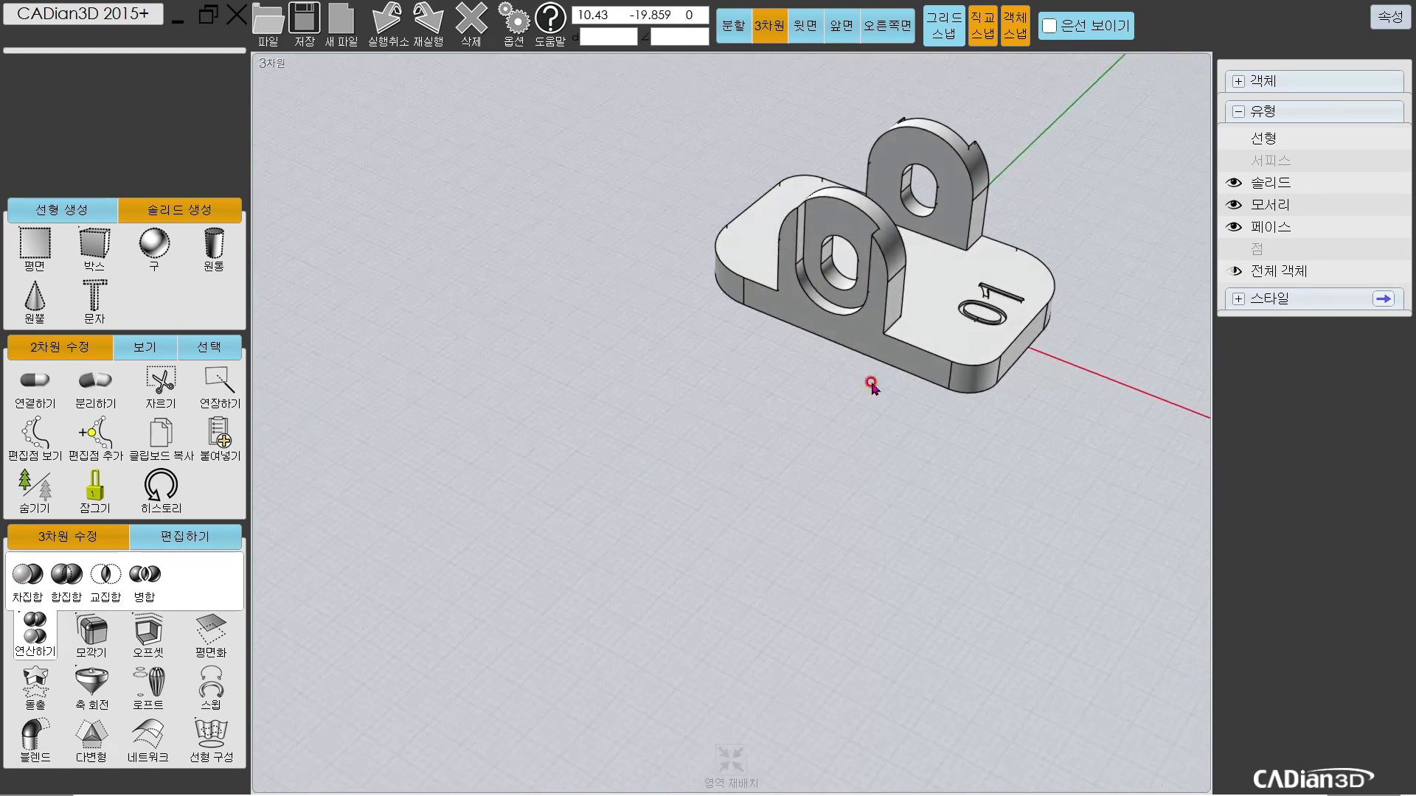
Step: Set the bracket's style colour to orange (주황색)
left_click(761, 271)
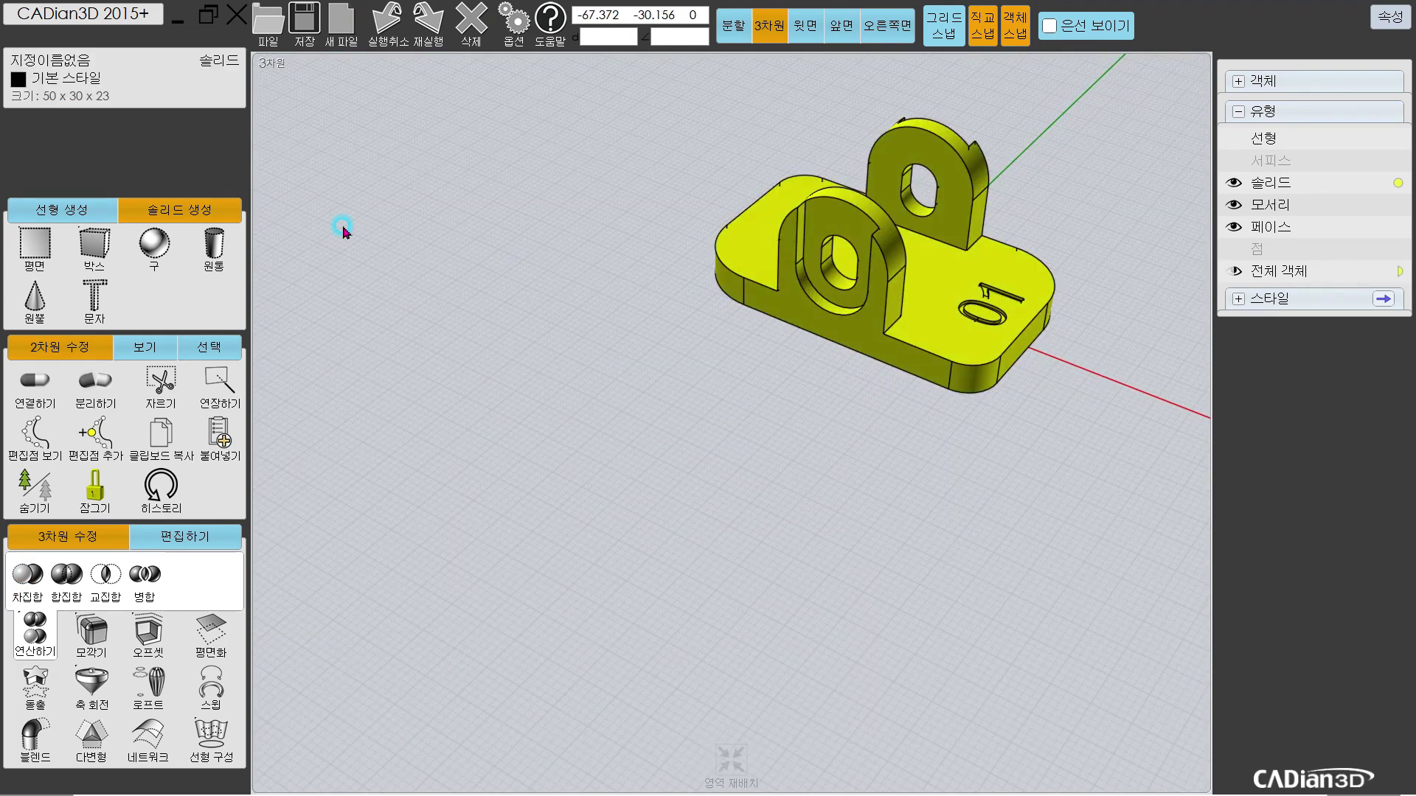
left_click(106, 81)
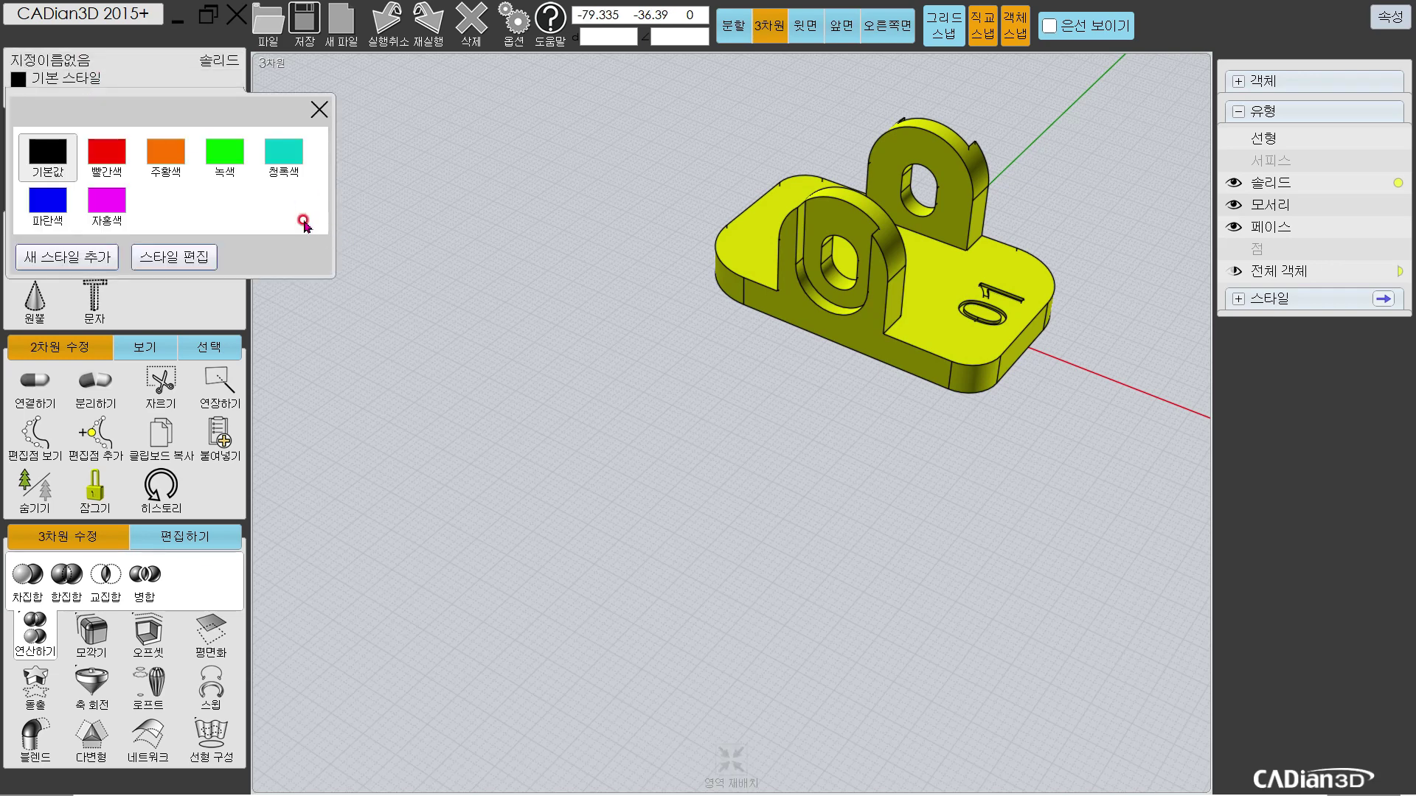
left_click(150, 157)
left_click(494, 222)
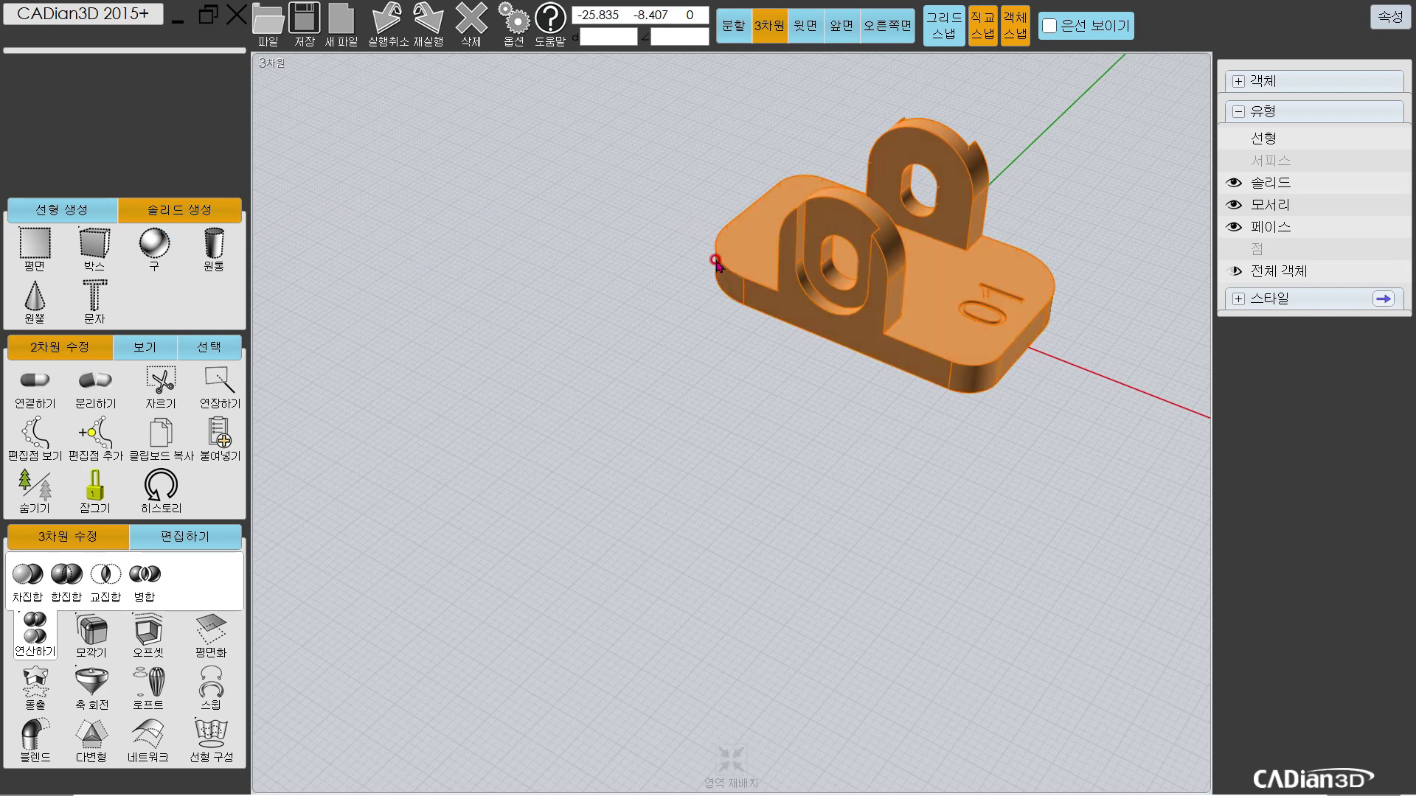
Step: Rename the bracket object to PART01
left_click(730, 243)
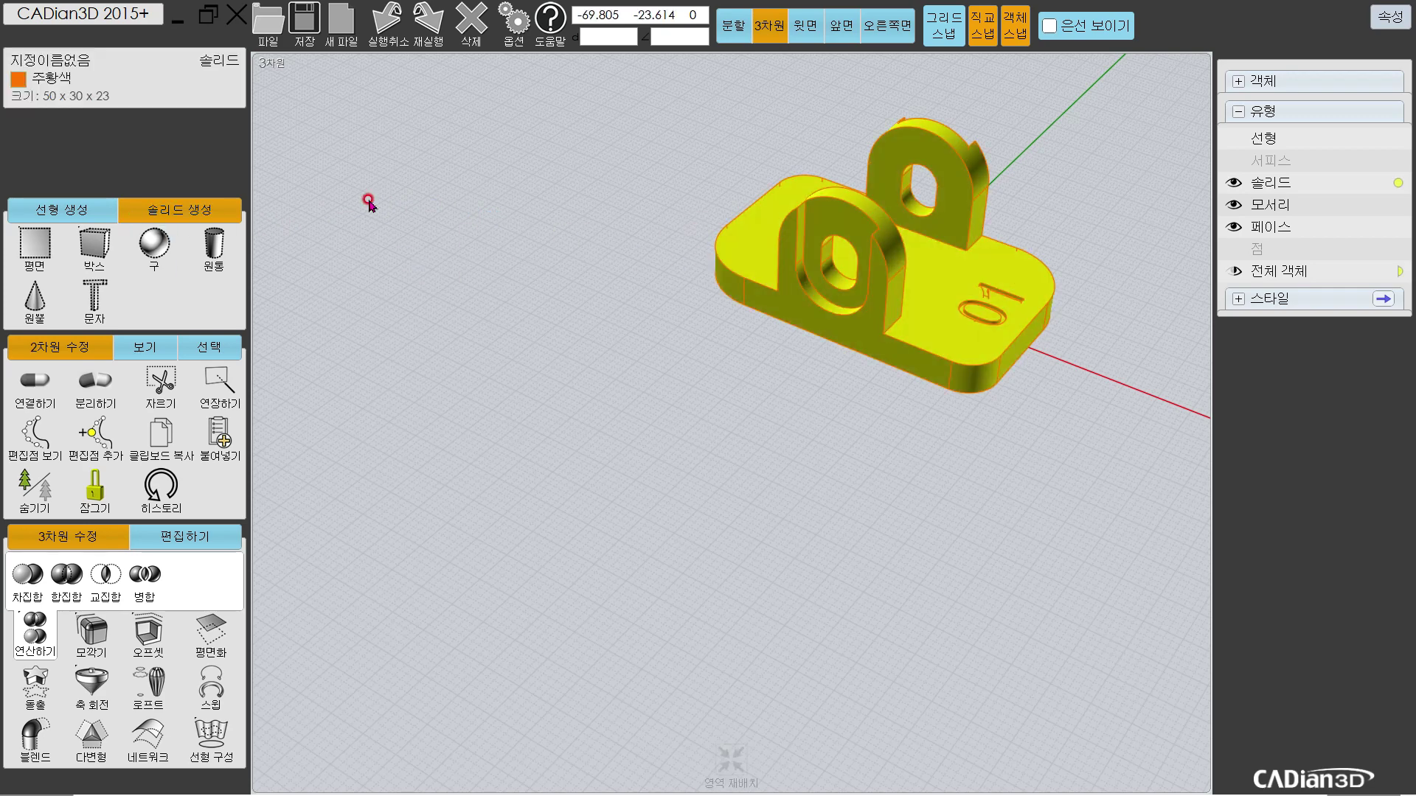
left_click(161, 63)
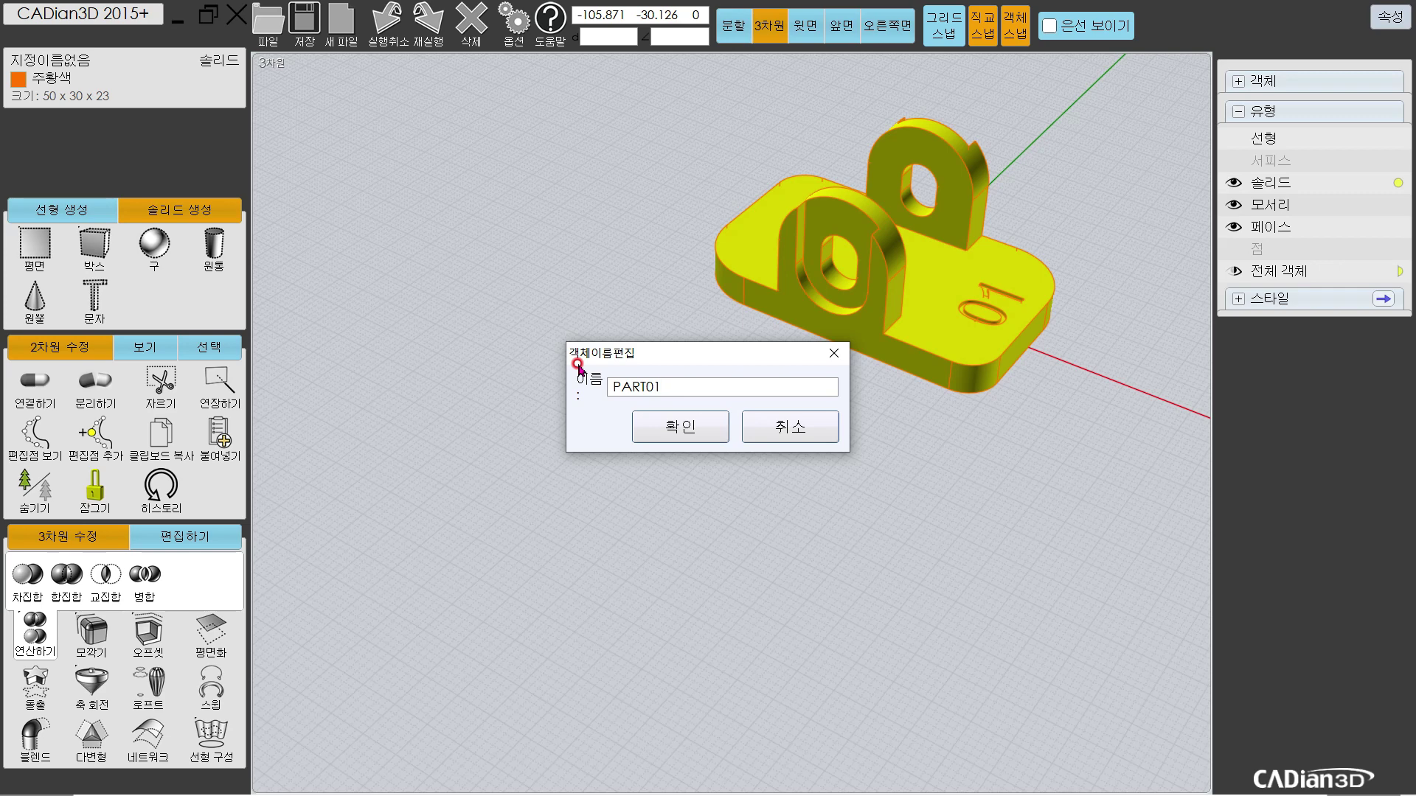
key("Return")
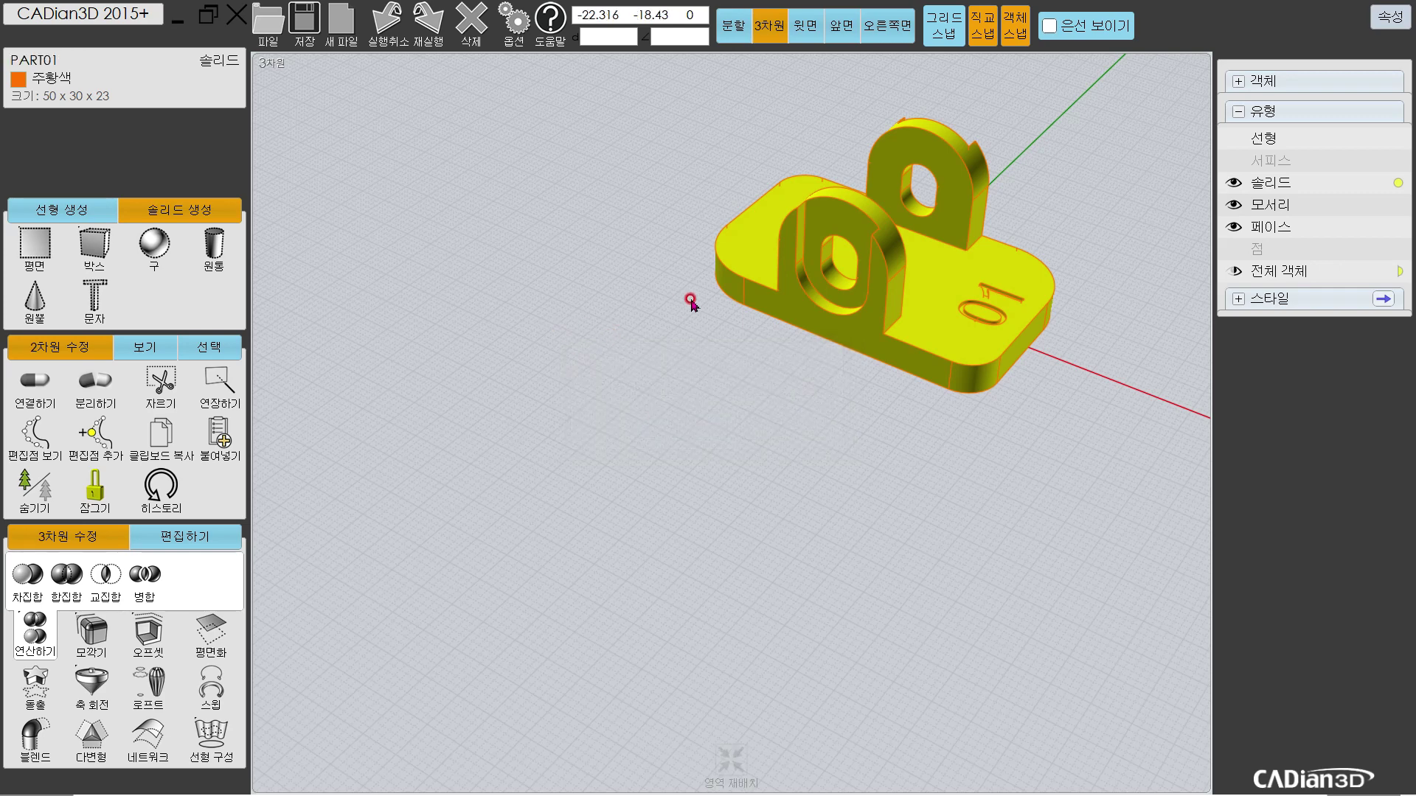
left_click(789, 262)
left_click(781, 258)
Step: Review the pin's (part 2) views and dimensions in the drawing PDF
middle_click_drag(774, 253, 626, 341)
scroll(626, 341, "up", 3)
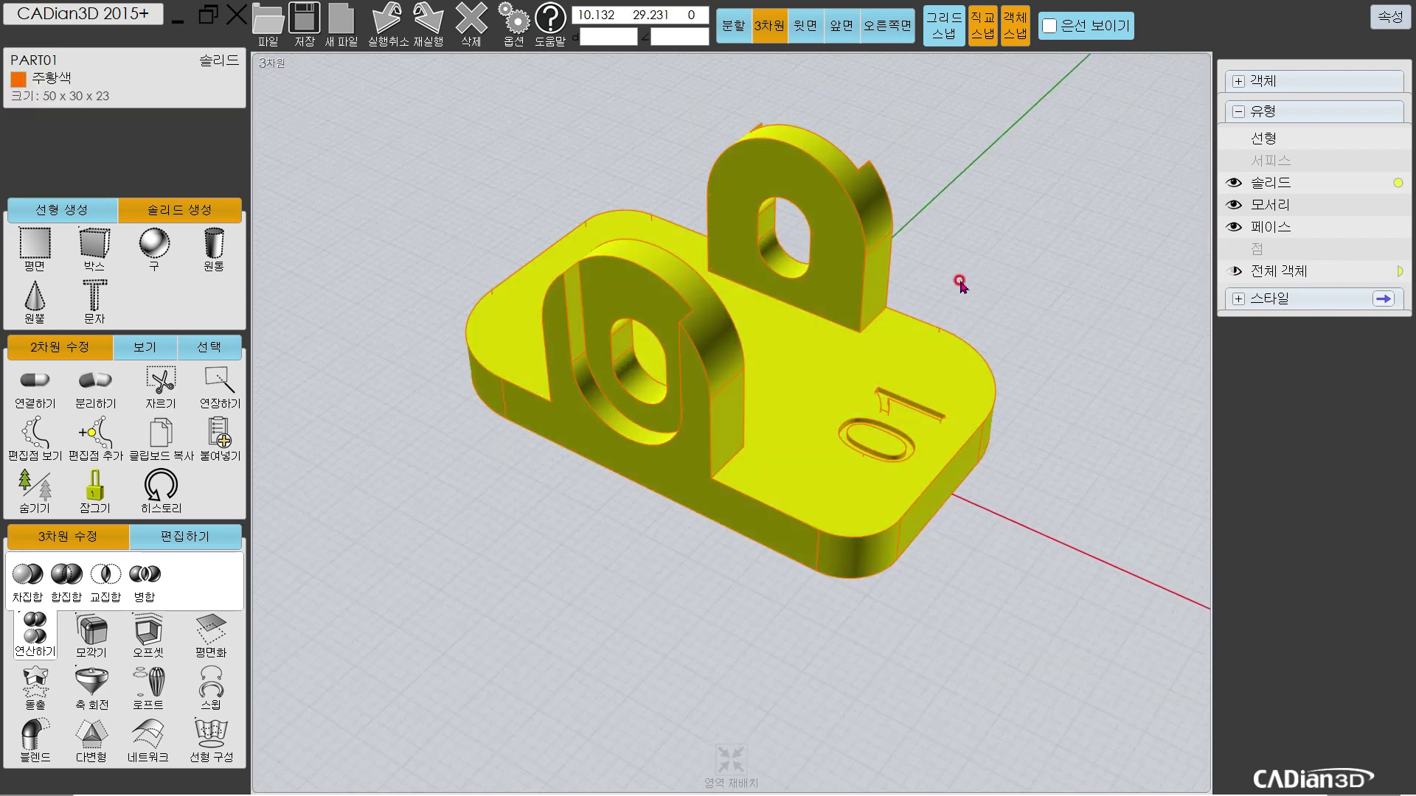
left_click(959, 281)
key("alt+Tab")
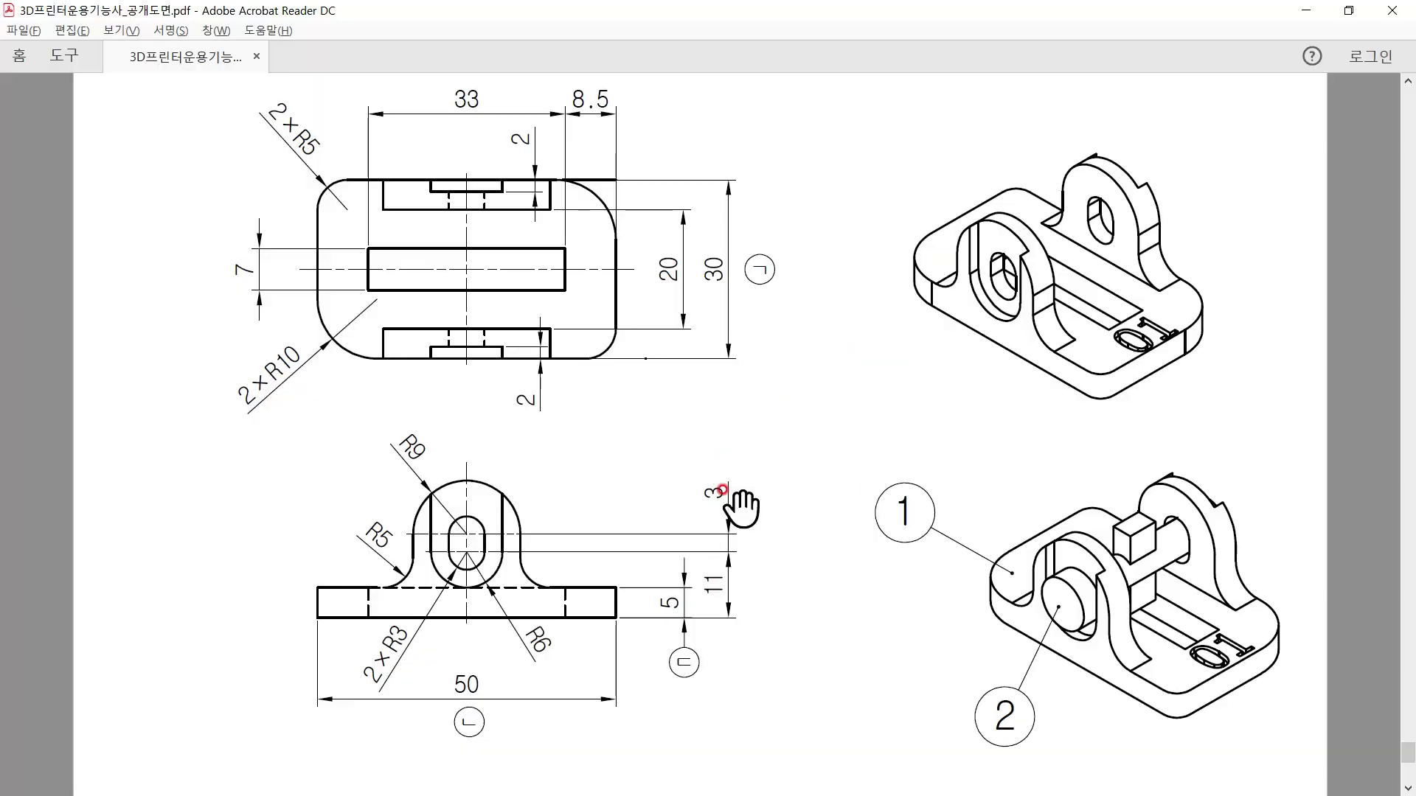
scroll(775, 335, "down", 12)
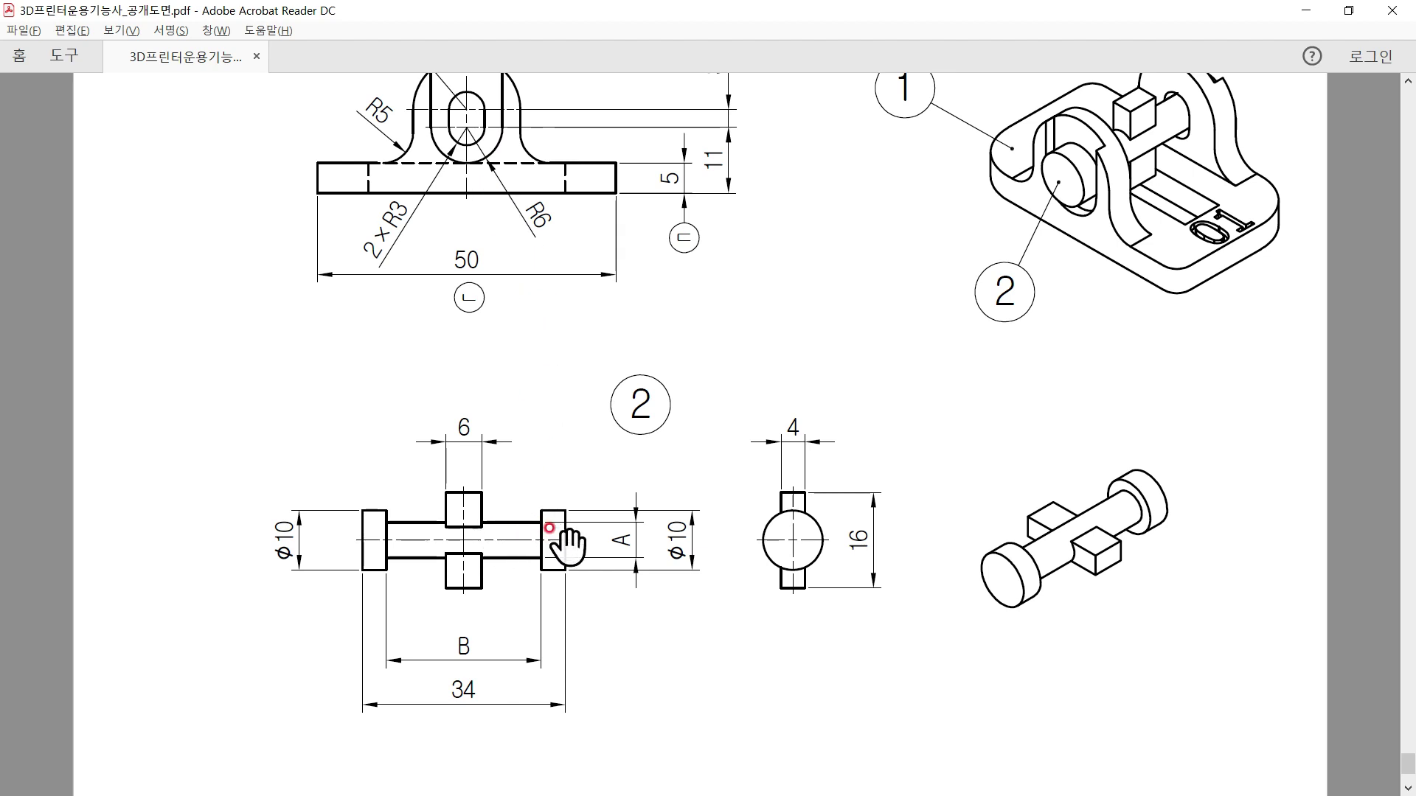
left_click_drag(583, 290, 569, 351)
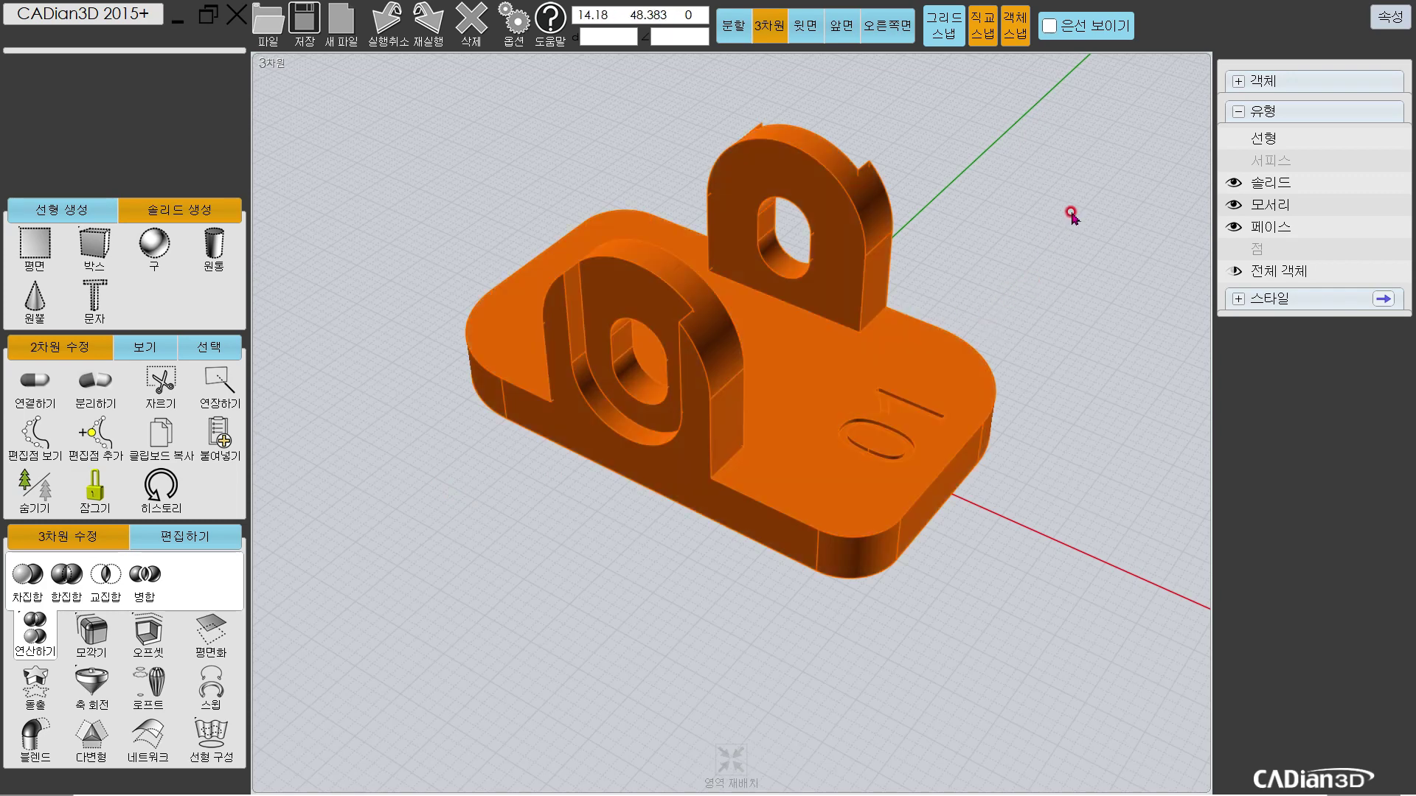
Step: Show only the curves, hiding solids, and select the radius 3 arc in the slot
left_click(1236, 138)
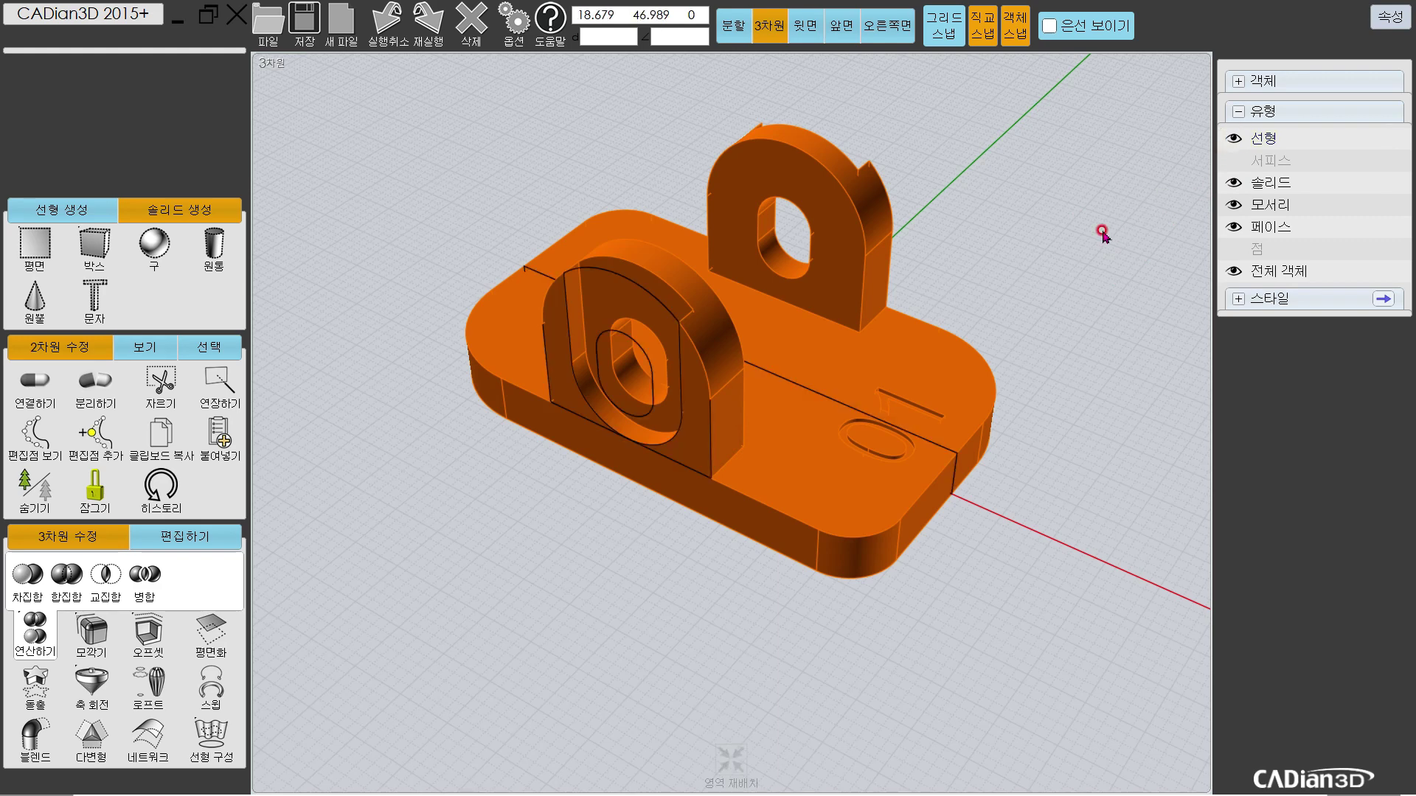
left_click(638, 347)
mouse_move(952, 227)
right_mouse_down()
mouse_move(915, 217)
mouse_move(934, 219)
right_mouse_up()
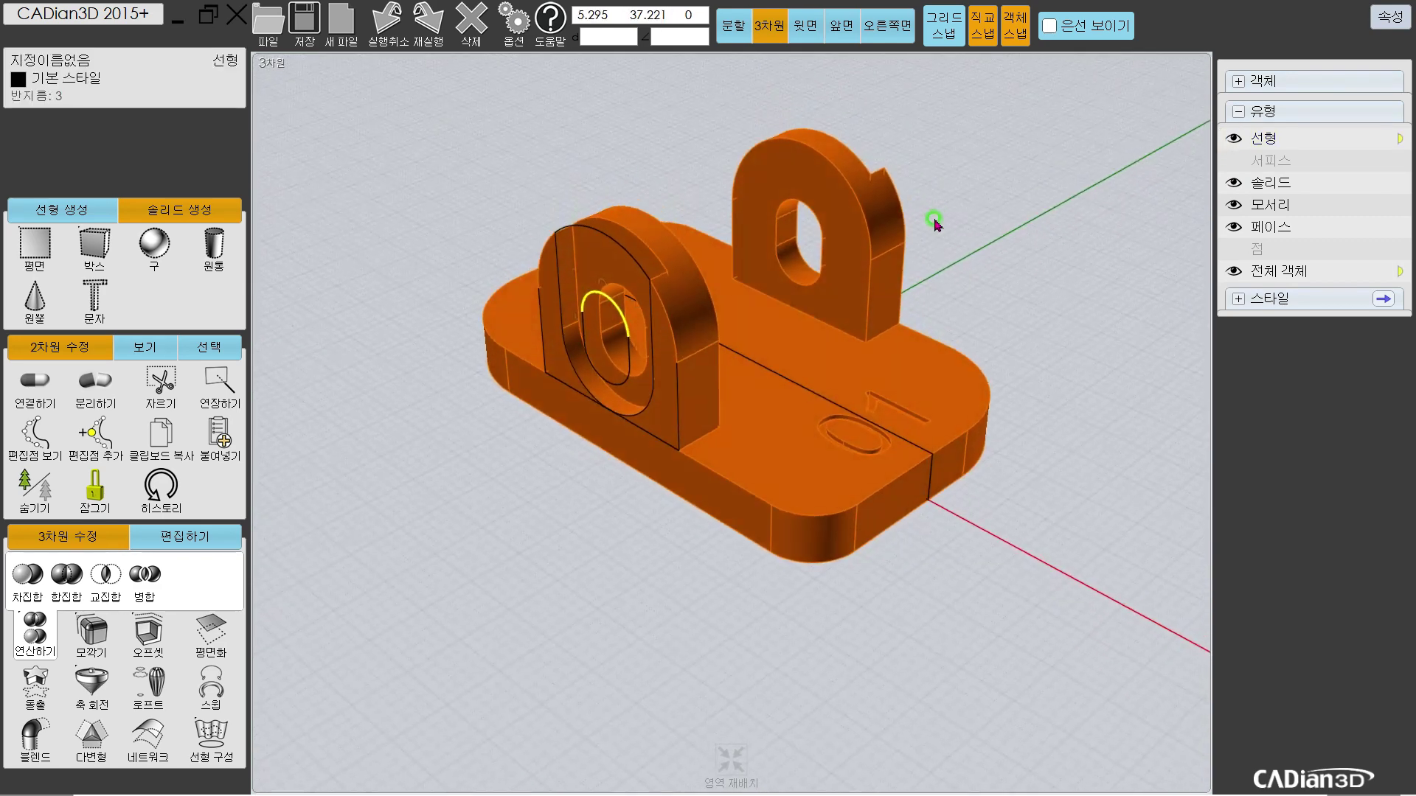
left_click(1234, 182)
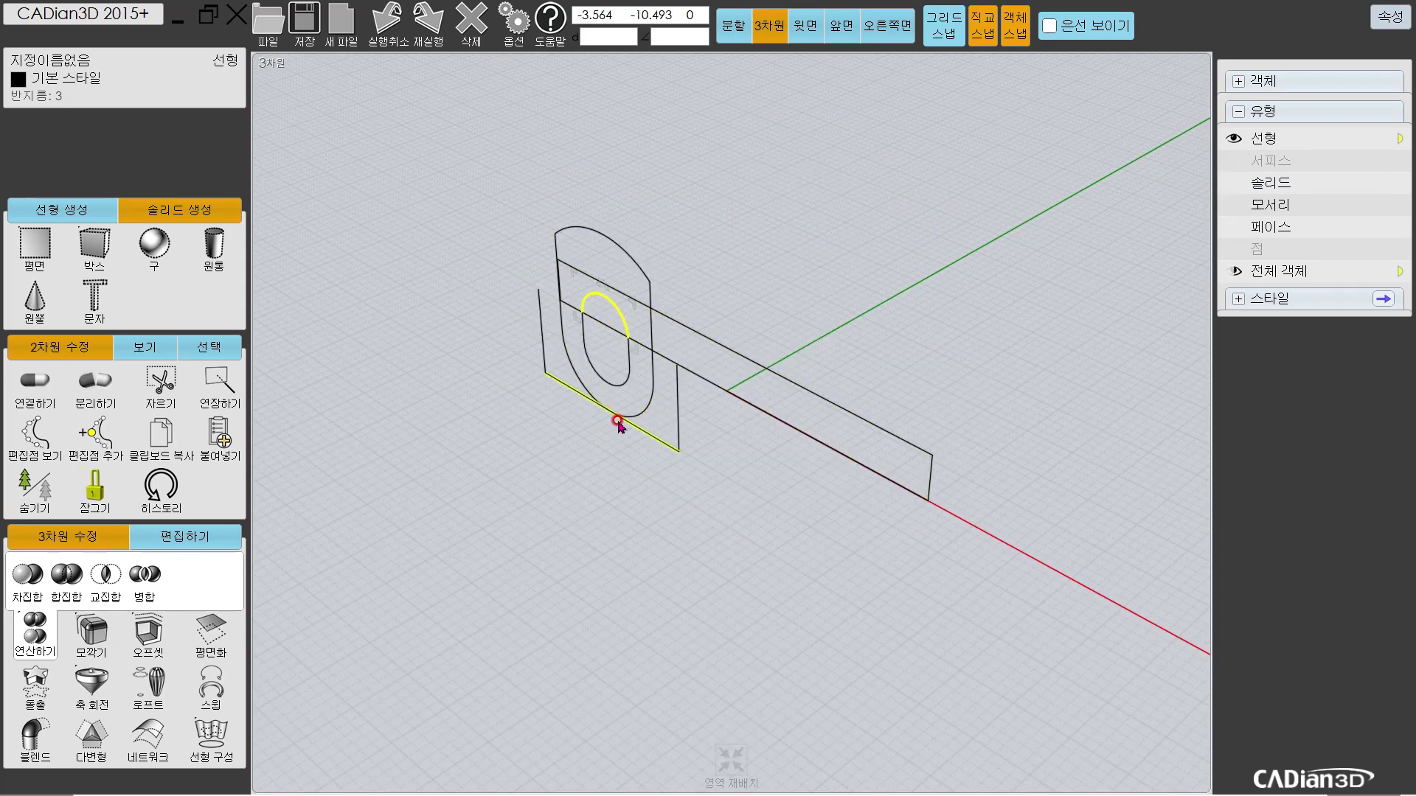
left_click(736, 467)
middle_click_drag(735, 468, 776, 457)
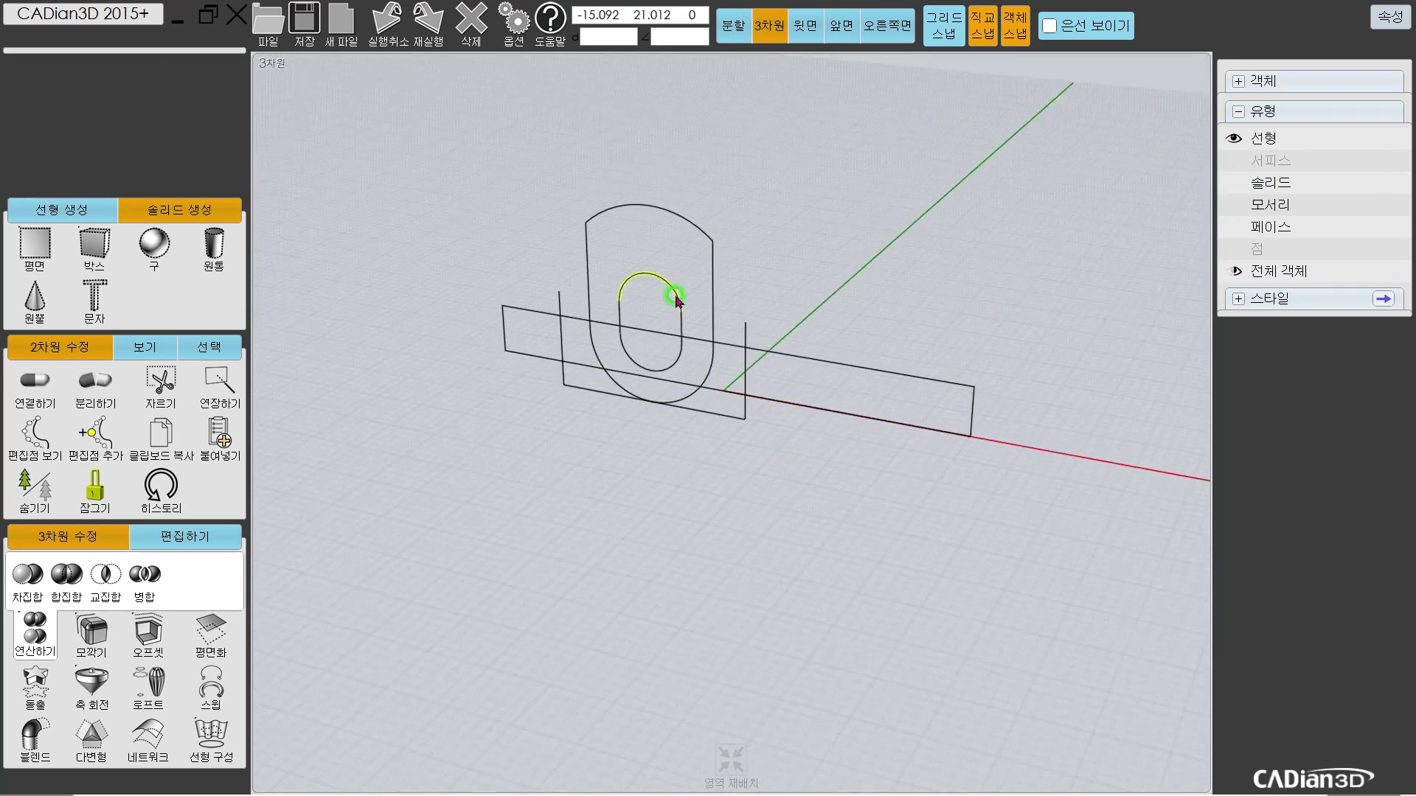
left_click(668, 292)
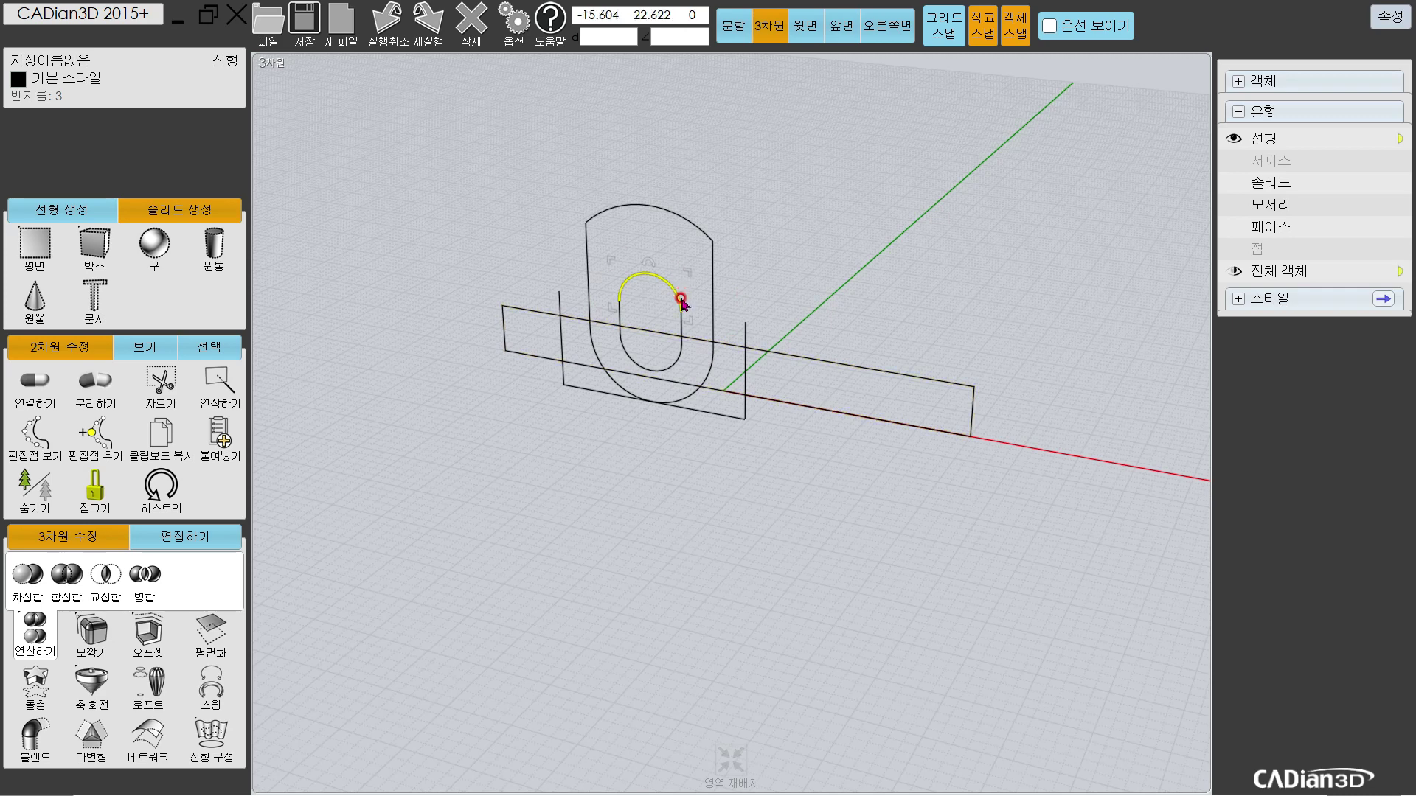
mouse_move(651, 304)
right_mouse_down()
mouse_move(538, 336)
mouse_move(570, 329)
right_mouse_up()
key("alt+Tab")
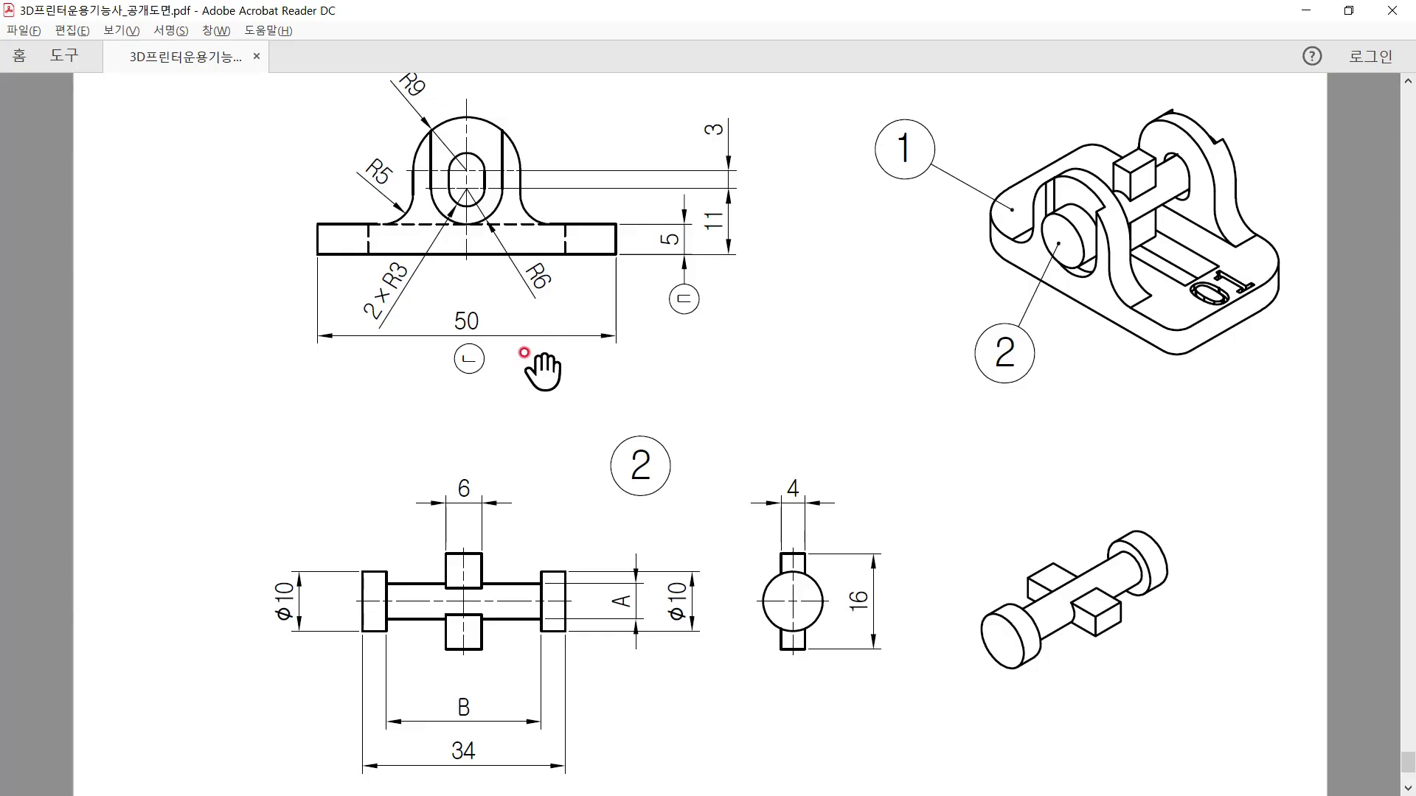
left_click_drag(529, 266, 569, 353)
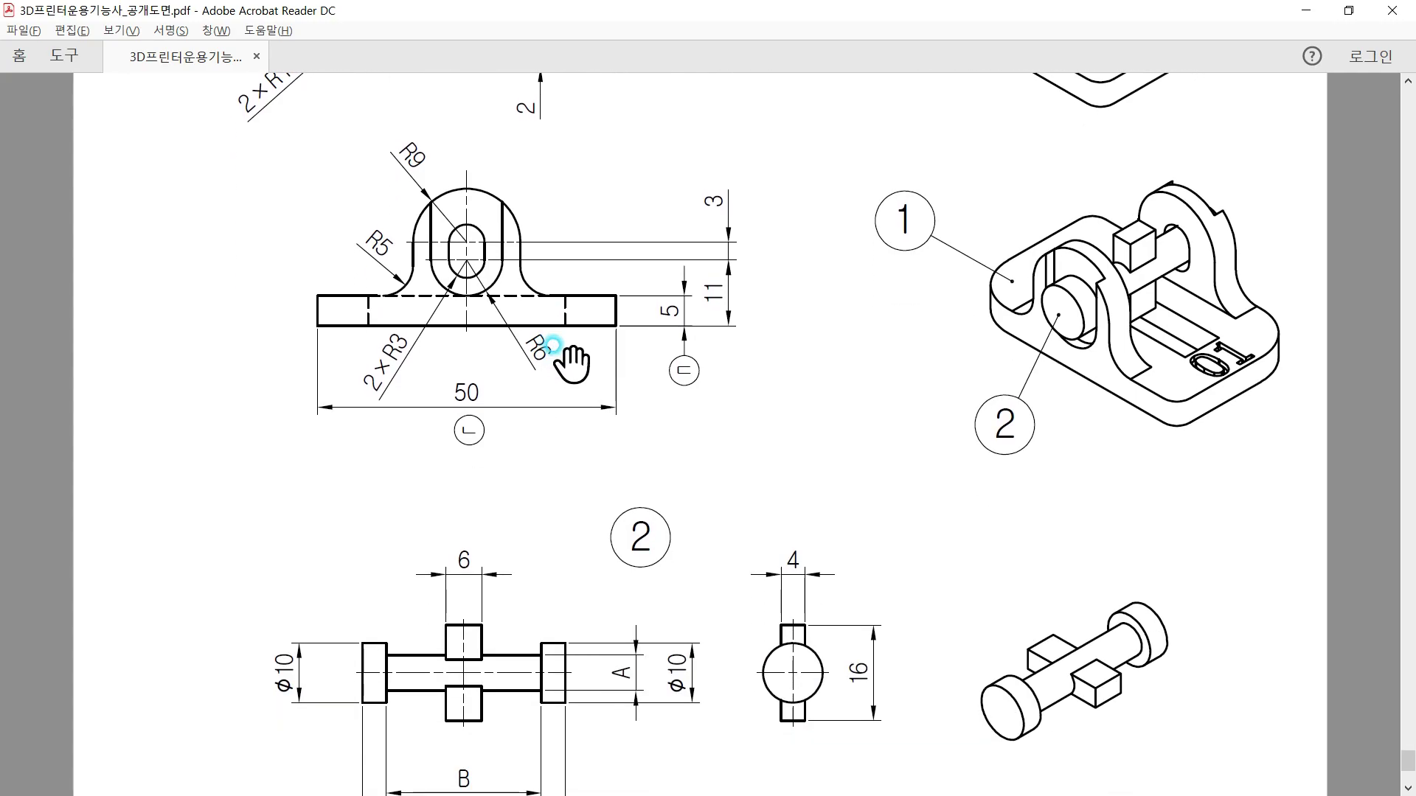
key("alt+Tab")
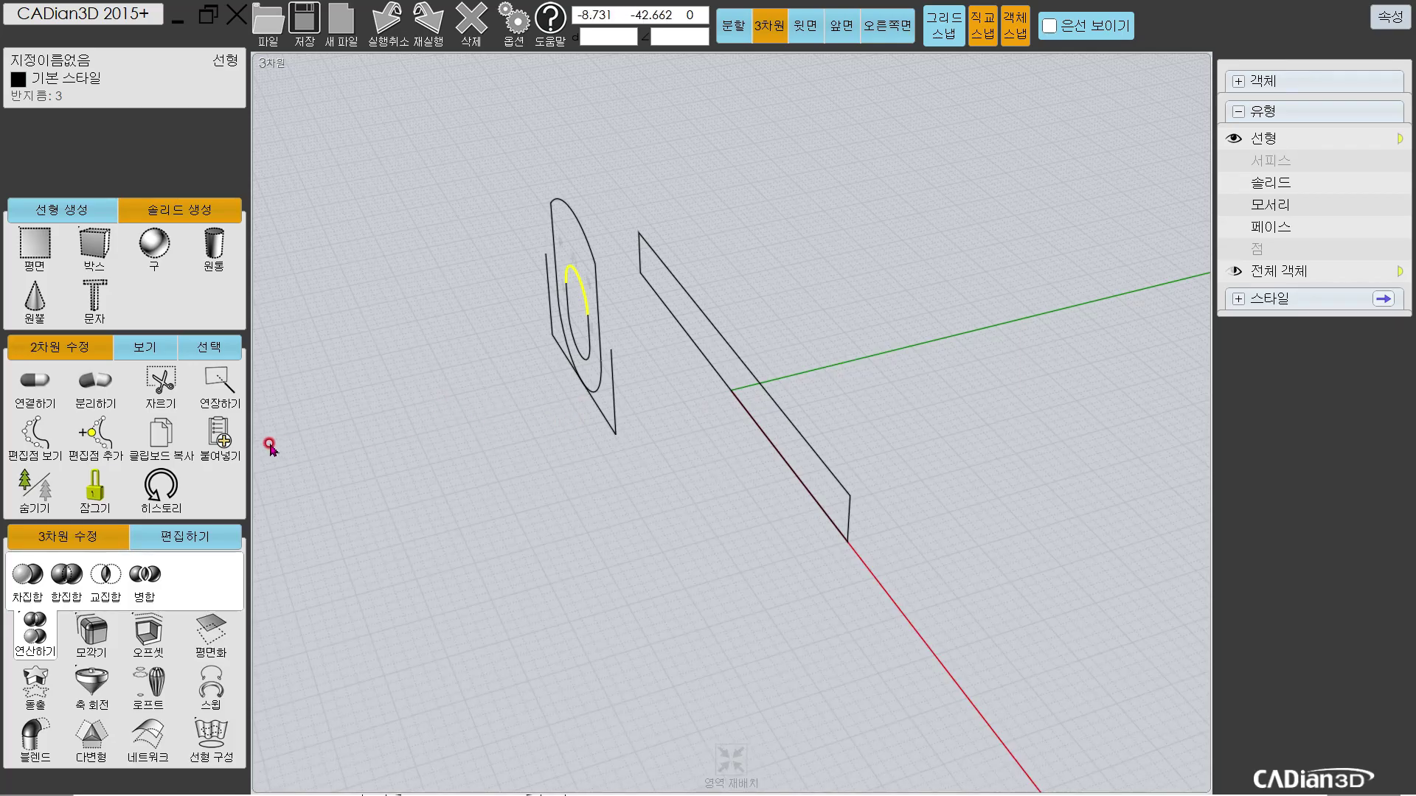
Step: Move the selected arc 15 units up, away from the fin's slot outline
left_click(150, 536)
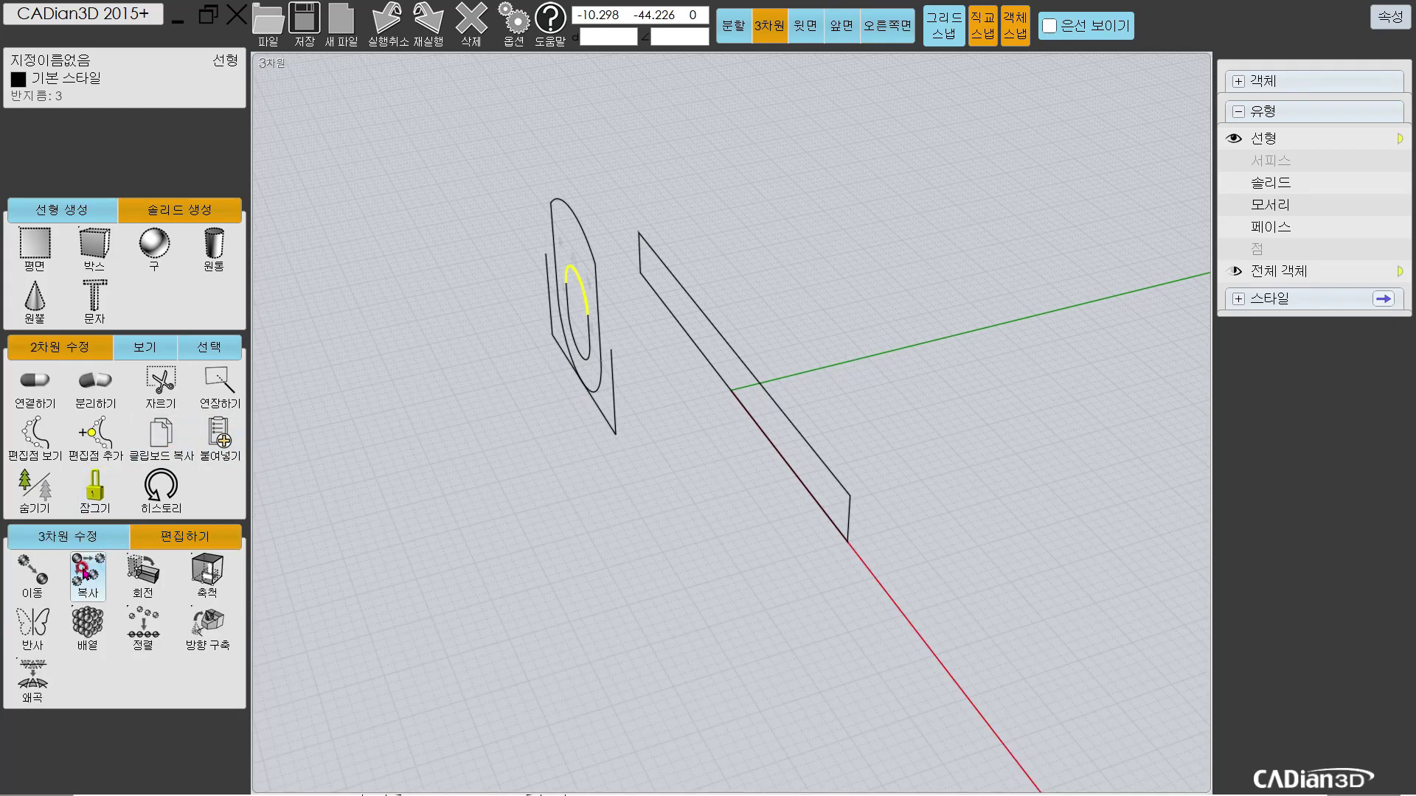
left_click(84, 572)
left_click(605, 506)
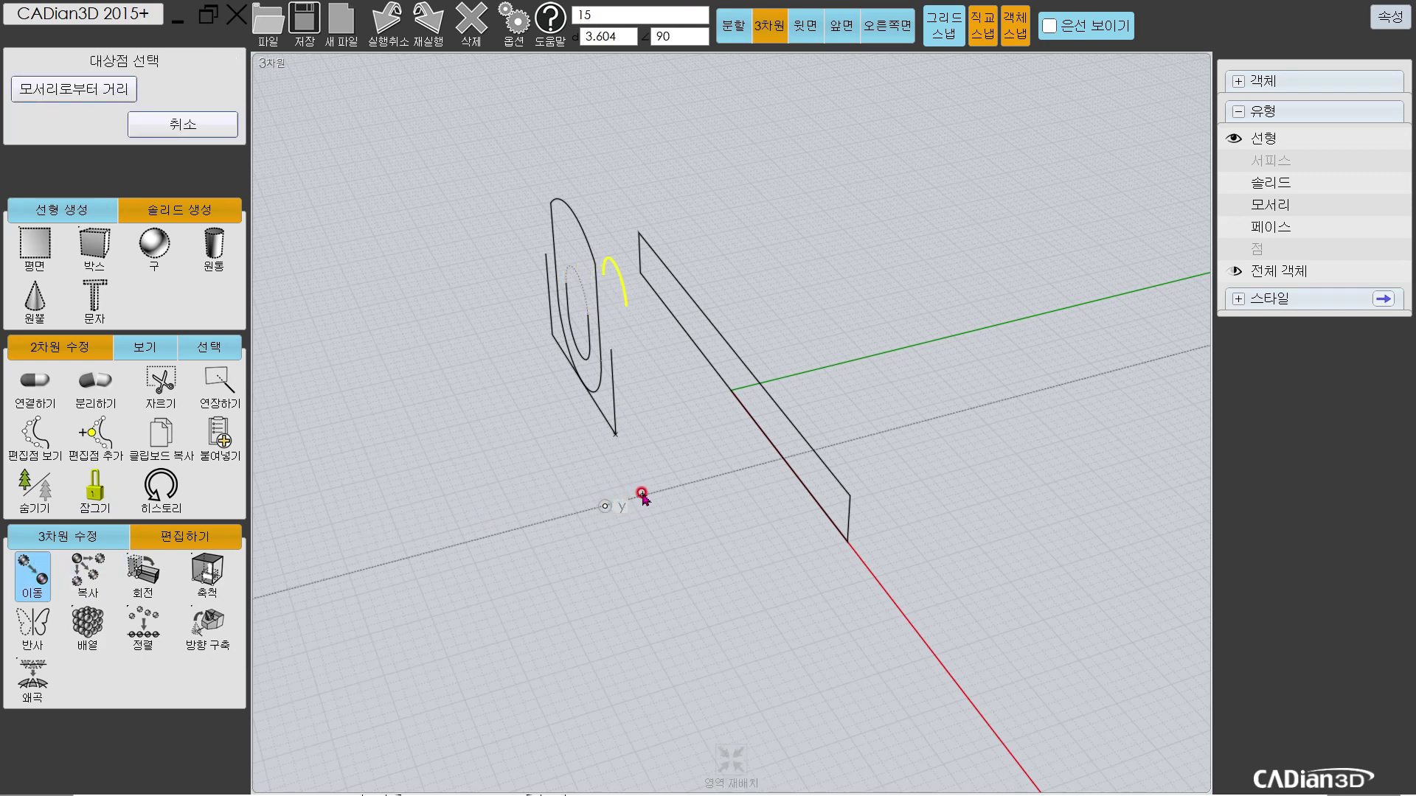
key("Return")
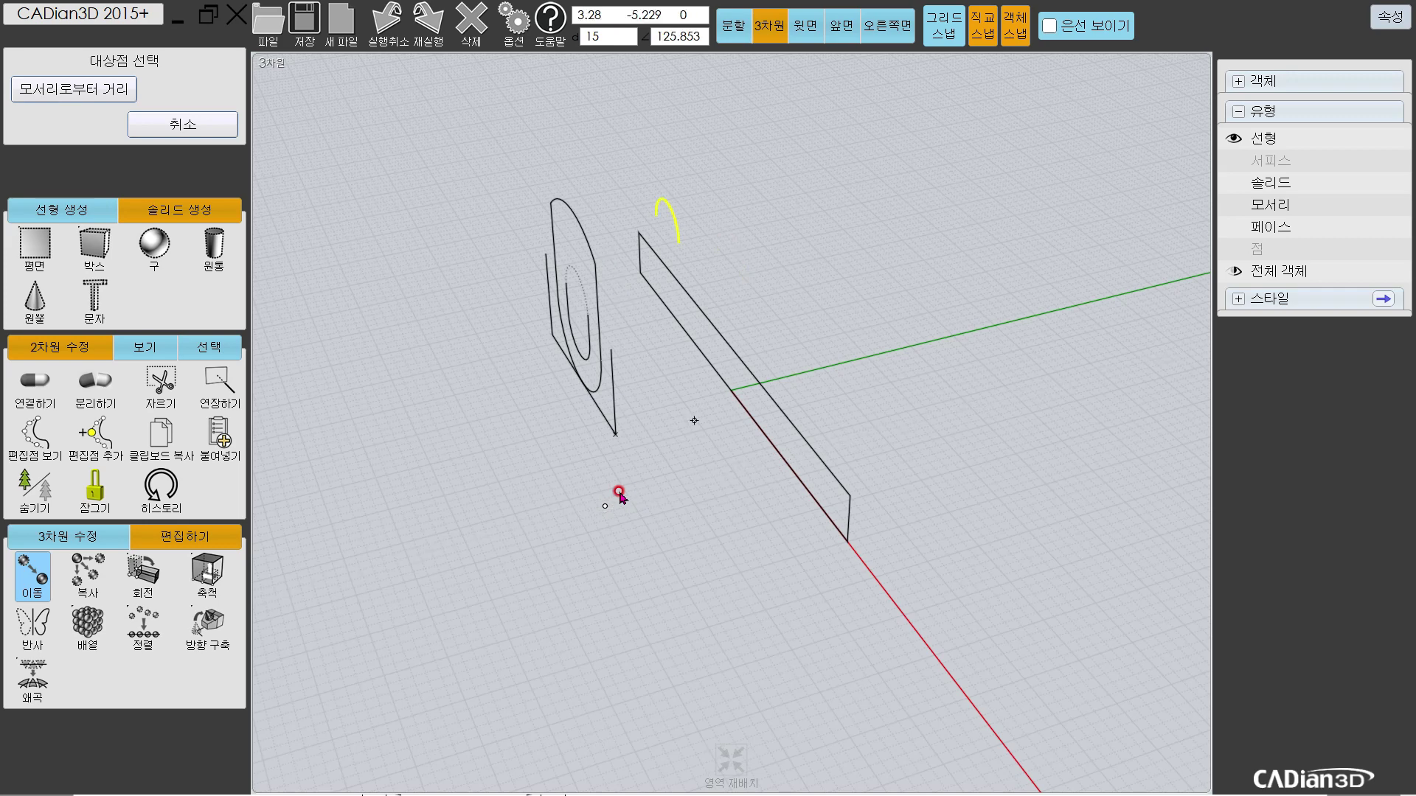
left_click(673, 489)
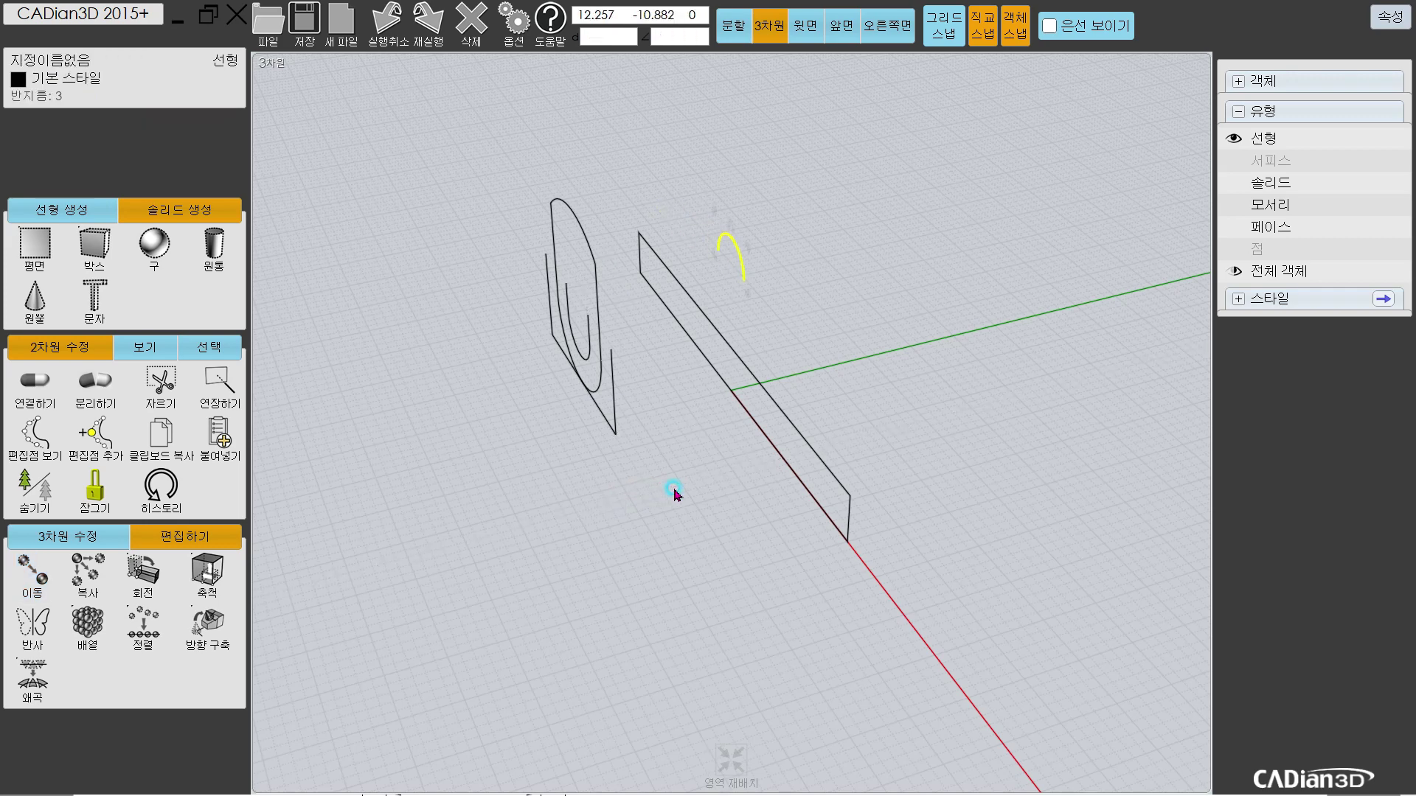
left_click(559, 510)
right_click_drag(774, 264, 809, 252)
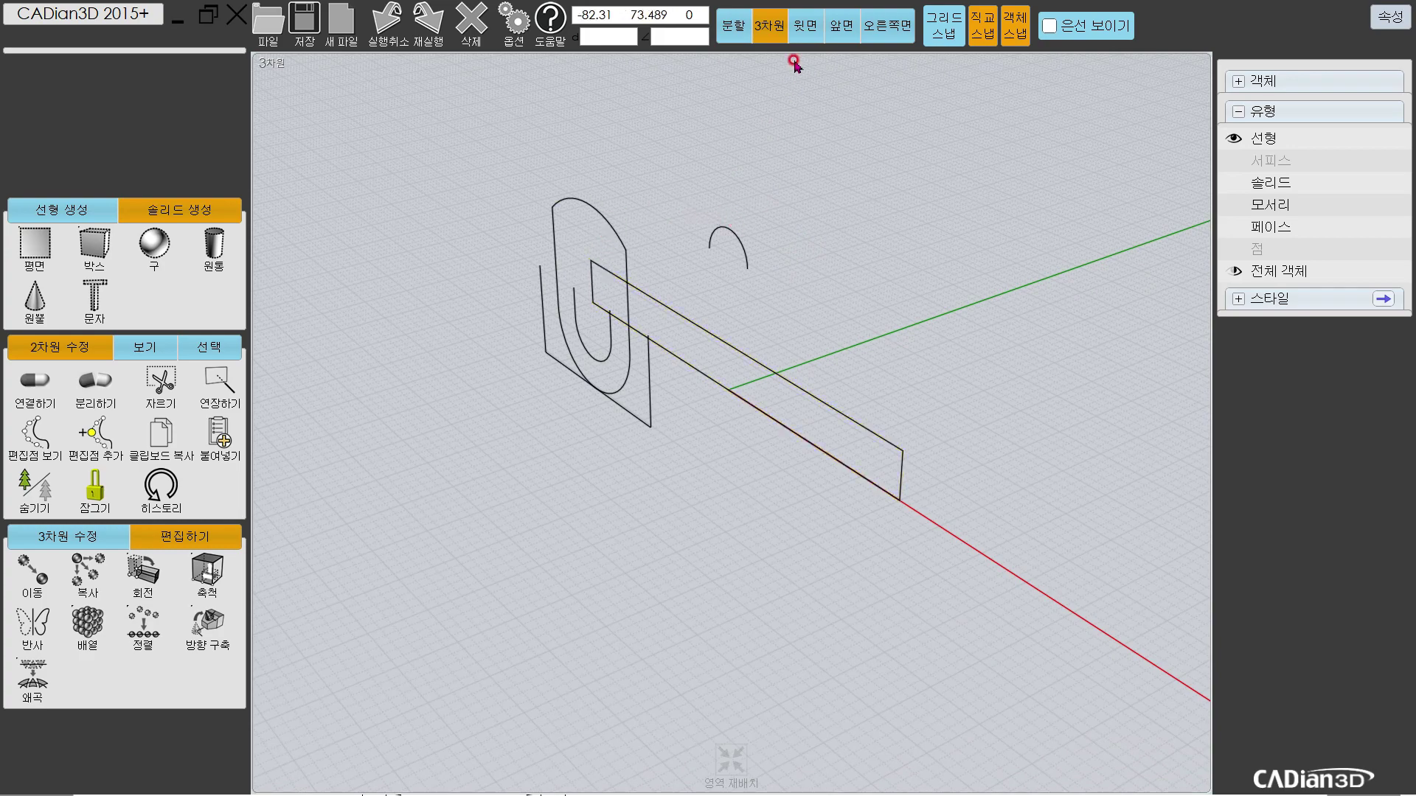
Step: Switch to the front view and review the part ② drawings in the reference PDF
left_click(841, 25)
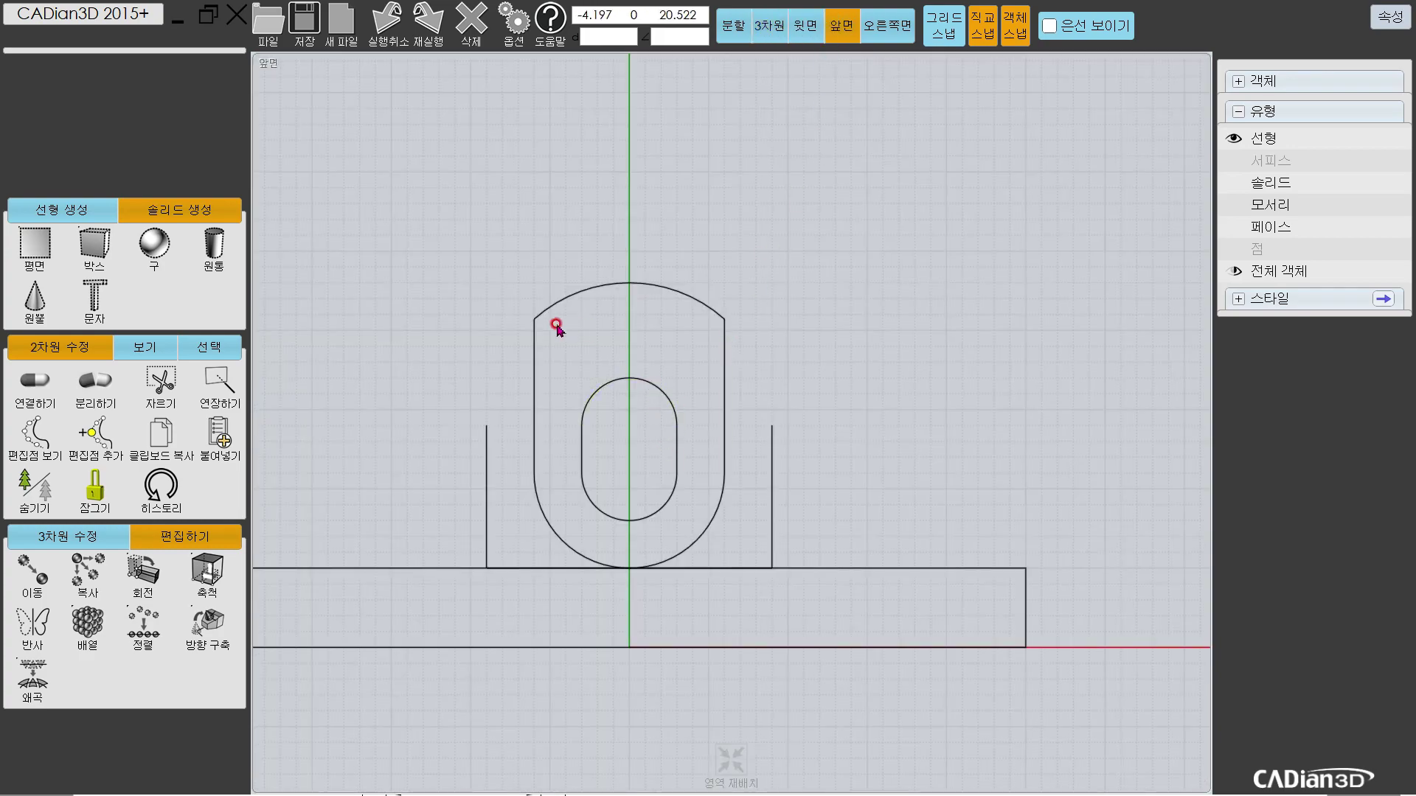
key("alt+Tab")
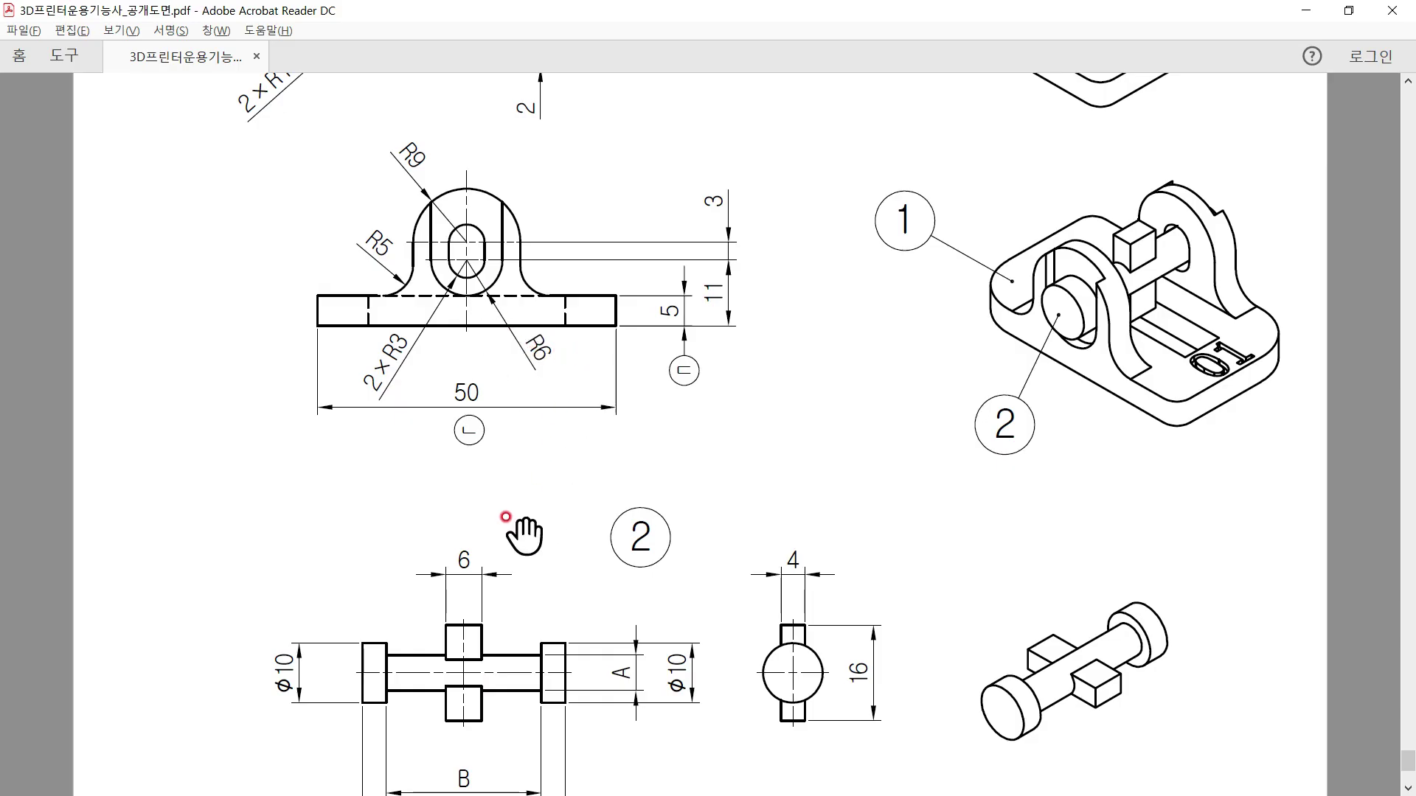
left_click_drag(524, 536, 596, 632)
scroll(595, 632, "up", 5)
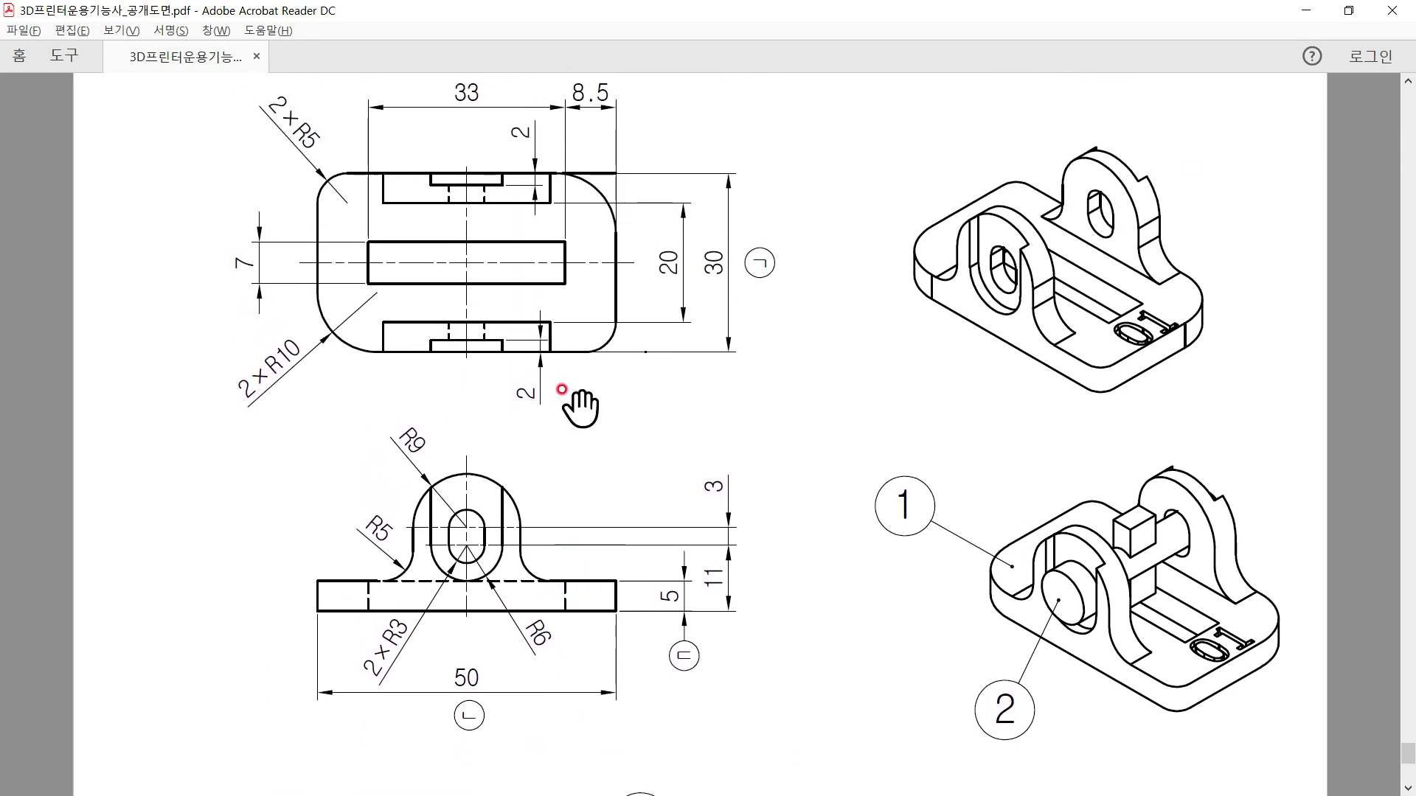
left_click_drag(558, 493, 545, 381)
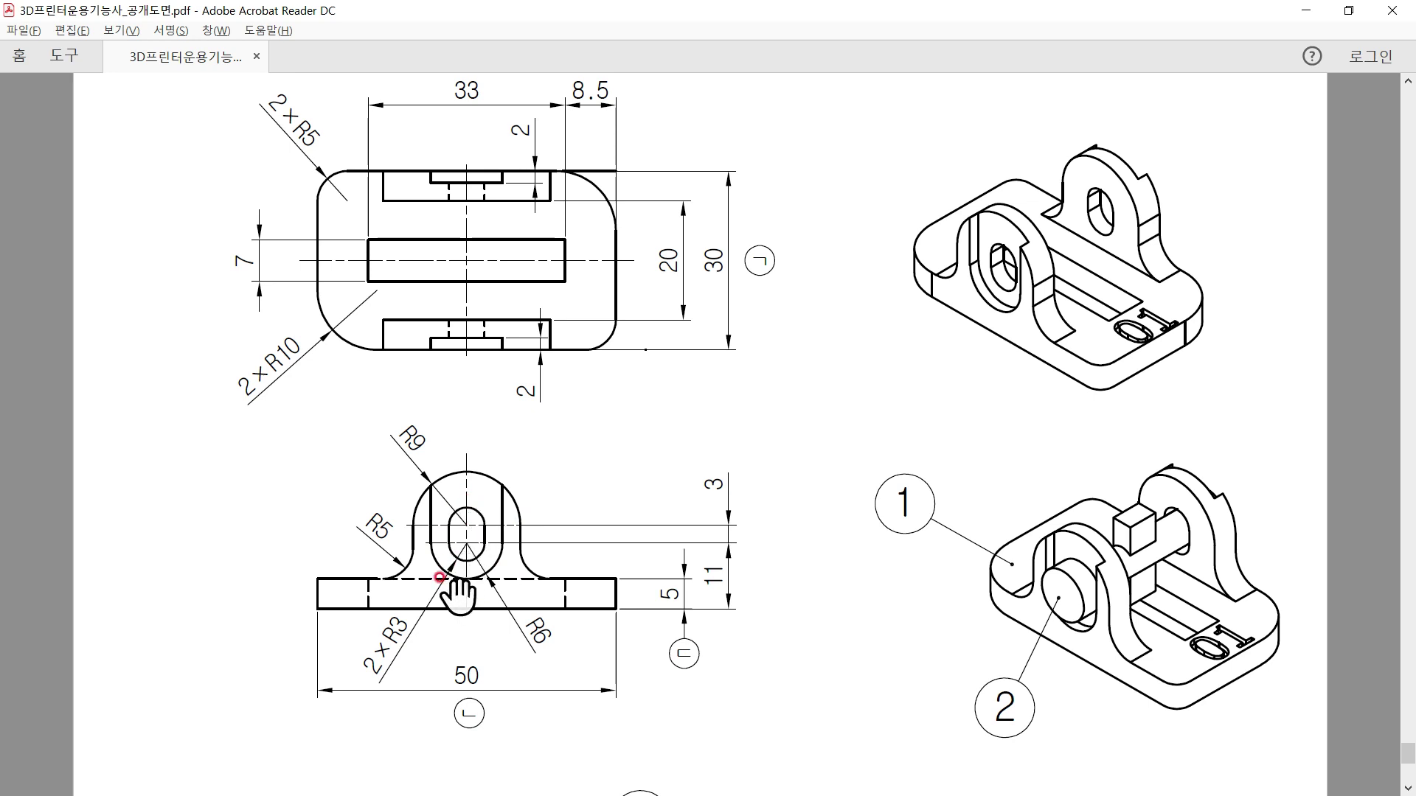
left_click_drag(490, 525, 489, 322)
key("alt+Tab")
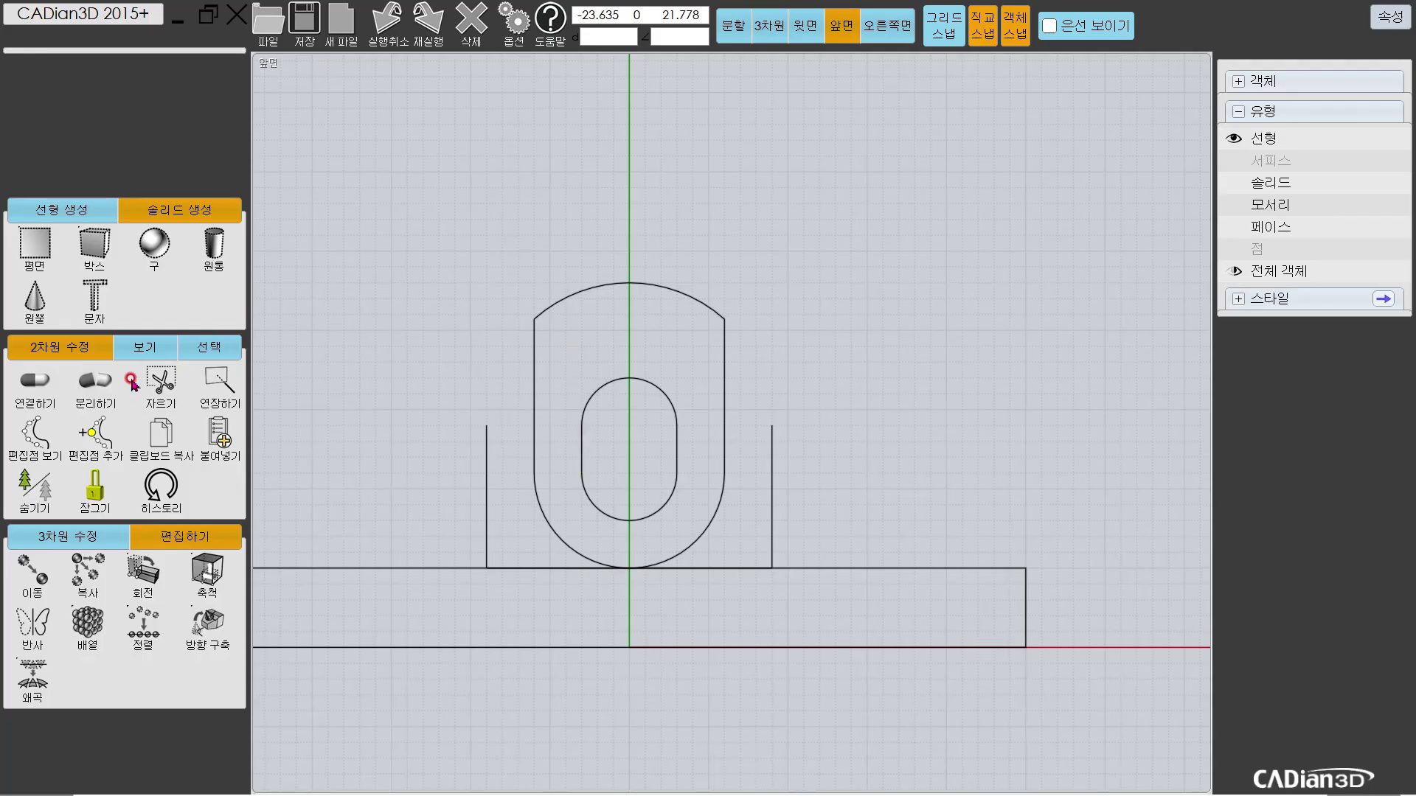
Step: Draw a radius-2.5 circle centred on the slot's centre, then return to the 3D view
left_click(157, 208)
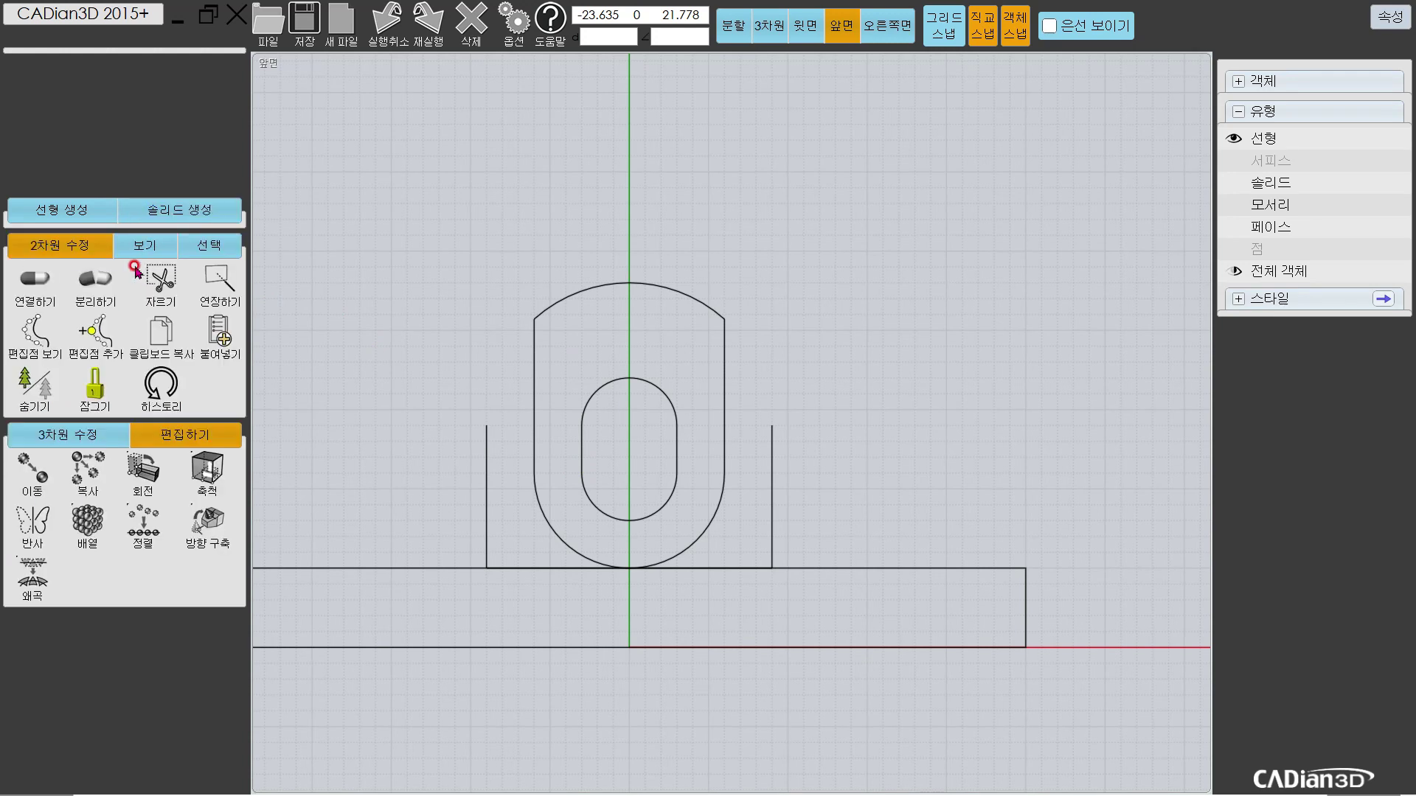
left_click(86, 221)
left_click(32, 297)
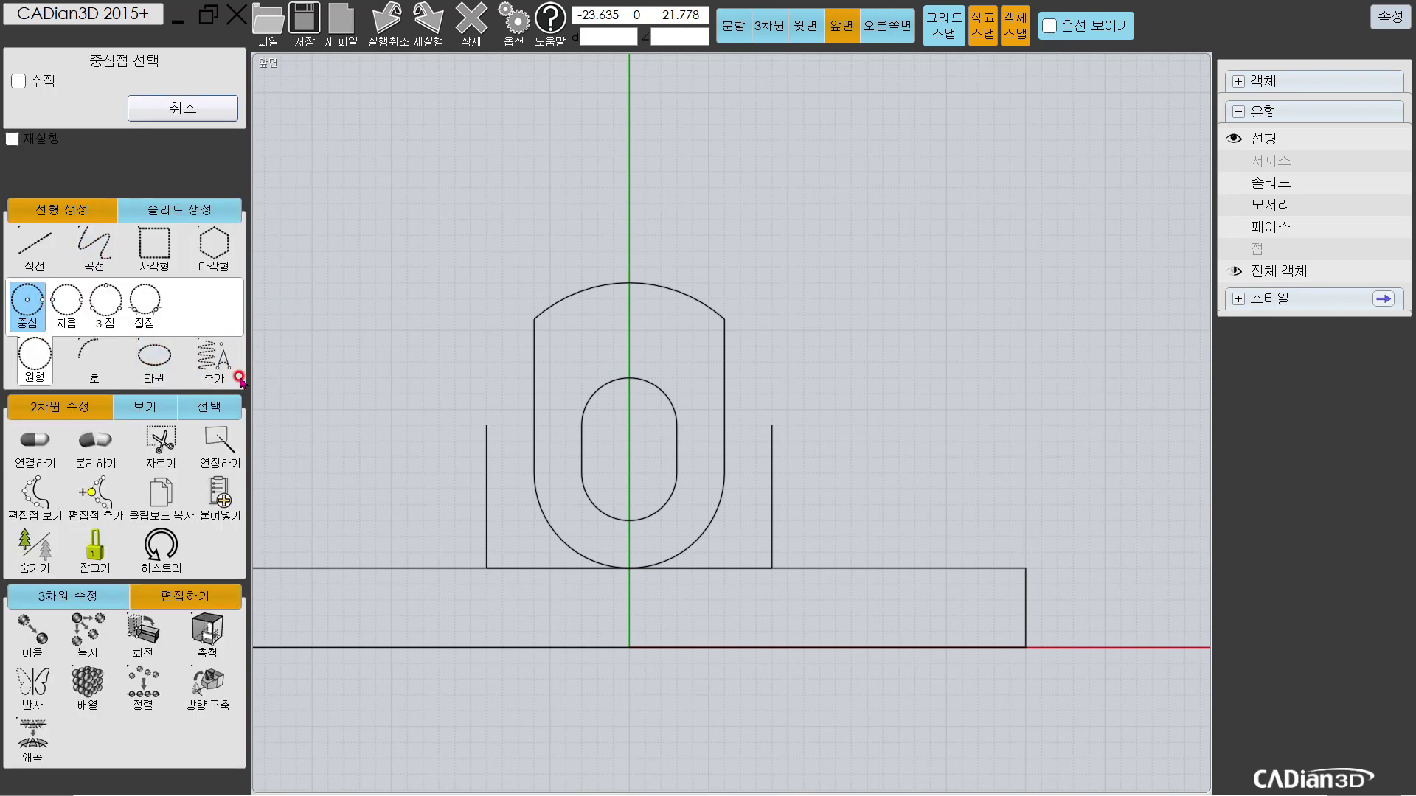
left_click(633, 426)
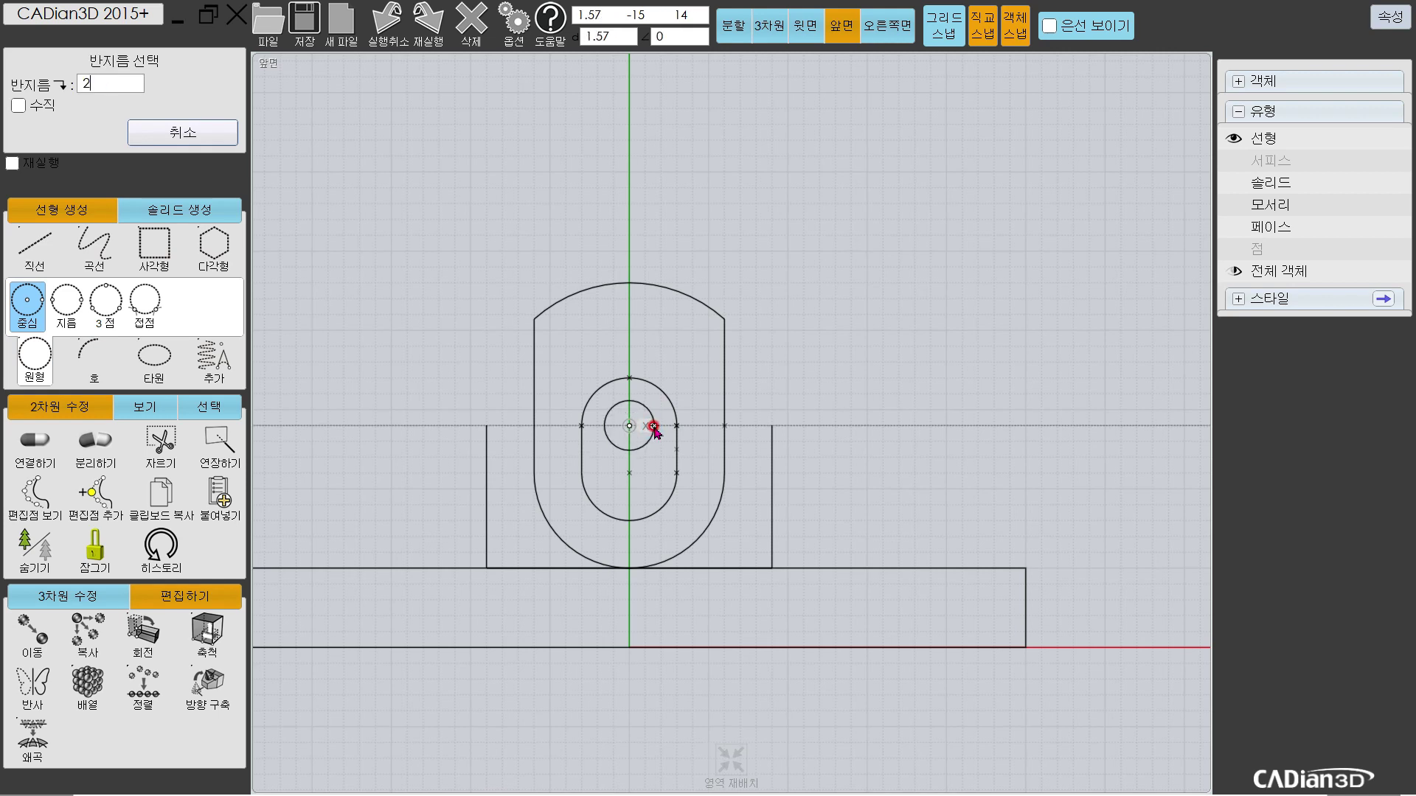
type("2.5")
key("Return")
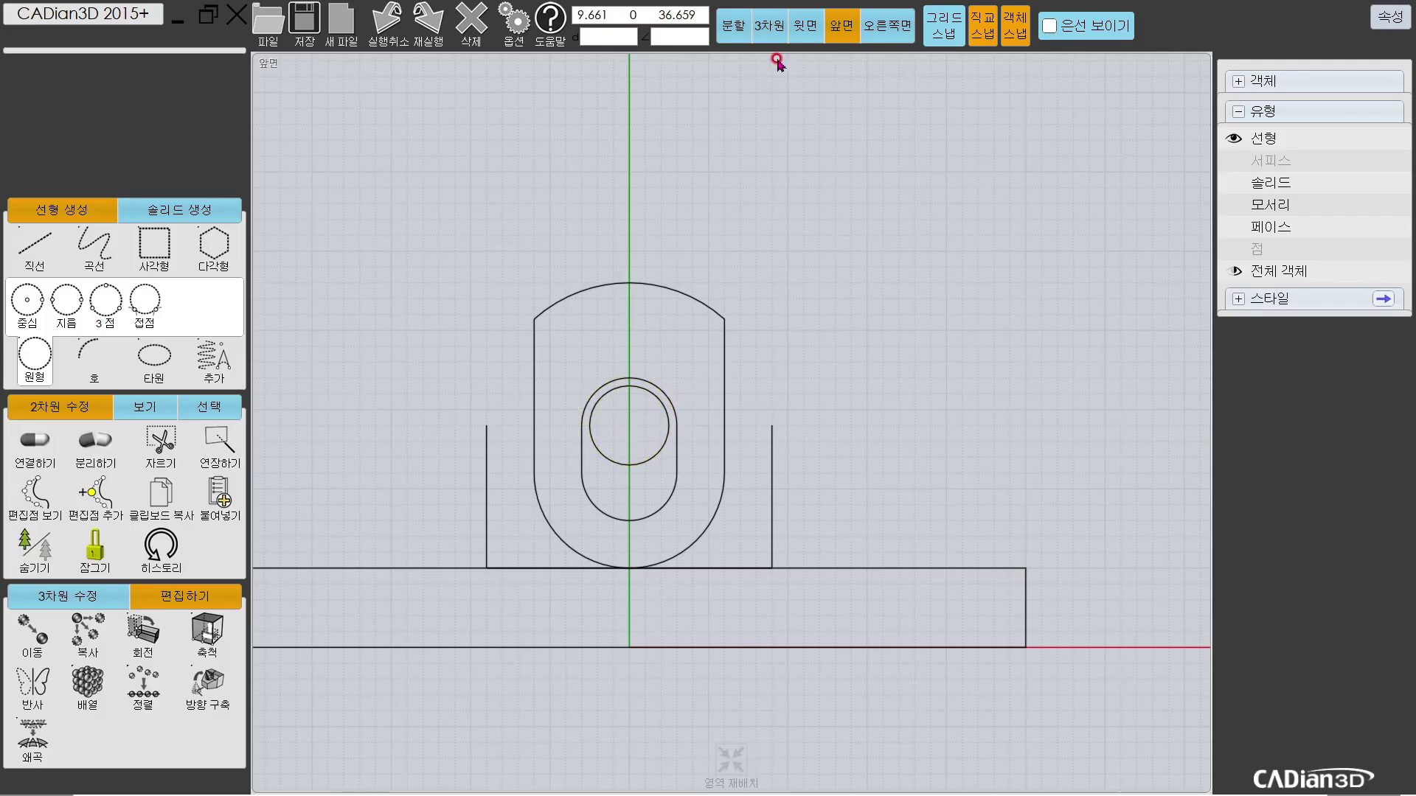
left_click(778, 23)
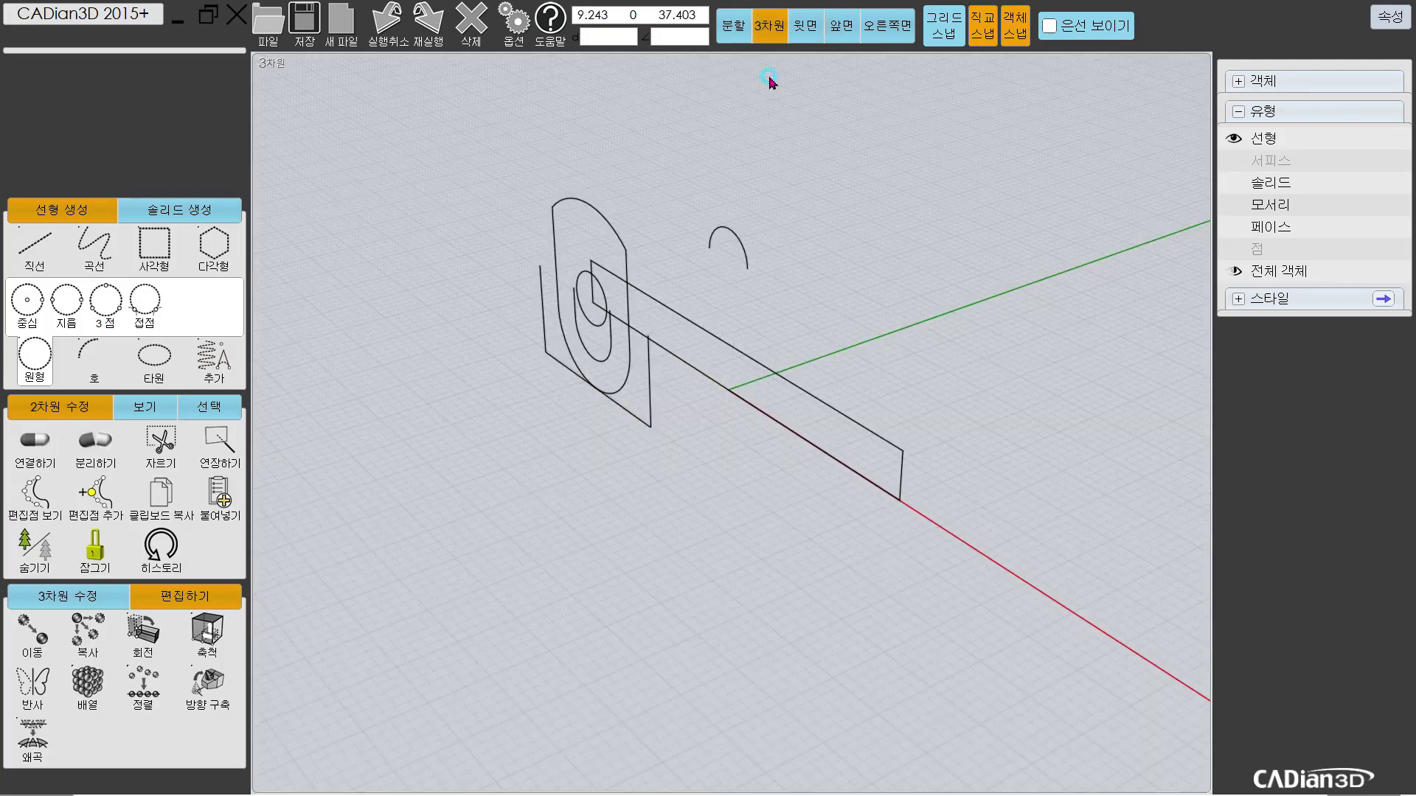
Step: Orbit and zoom the 3D view to inspect the newly drawn circle
mouse_move(693, 338)
right_mouse_down()
mouse_move(727, 316)
mouse_move(696, 347)
right_mouse_up()
scroll(632, 335, "up", 2)
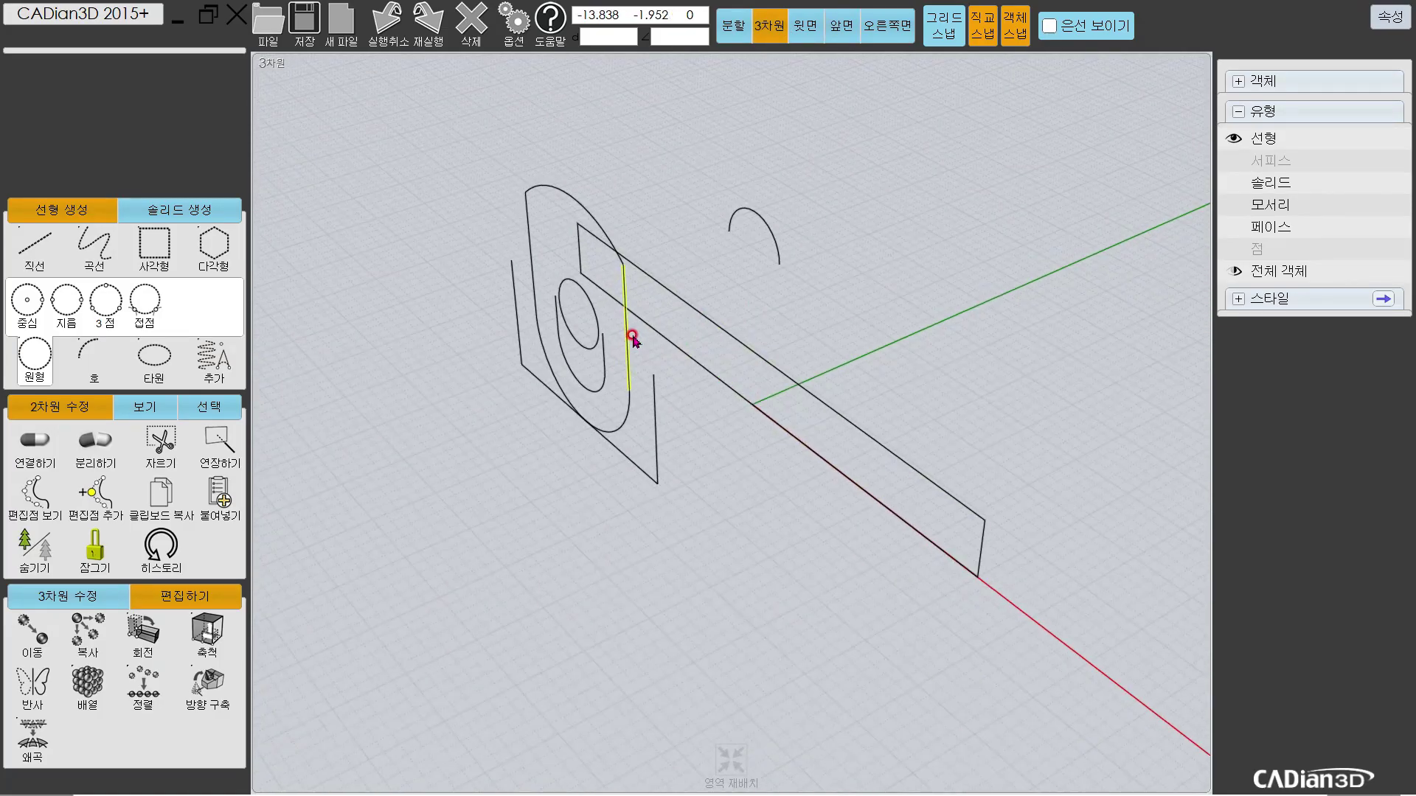
left_click(595, 312)
left_click(762, 298)
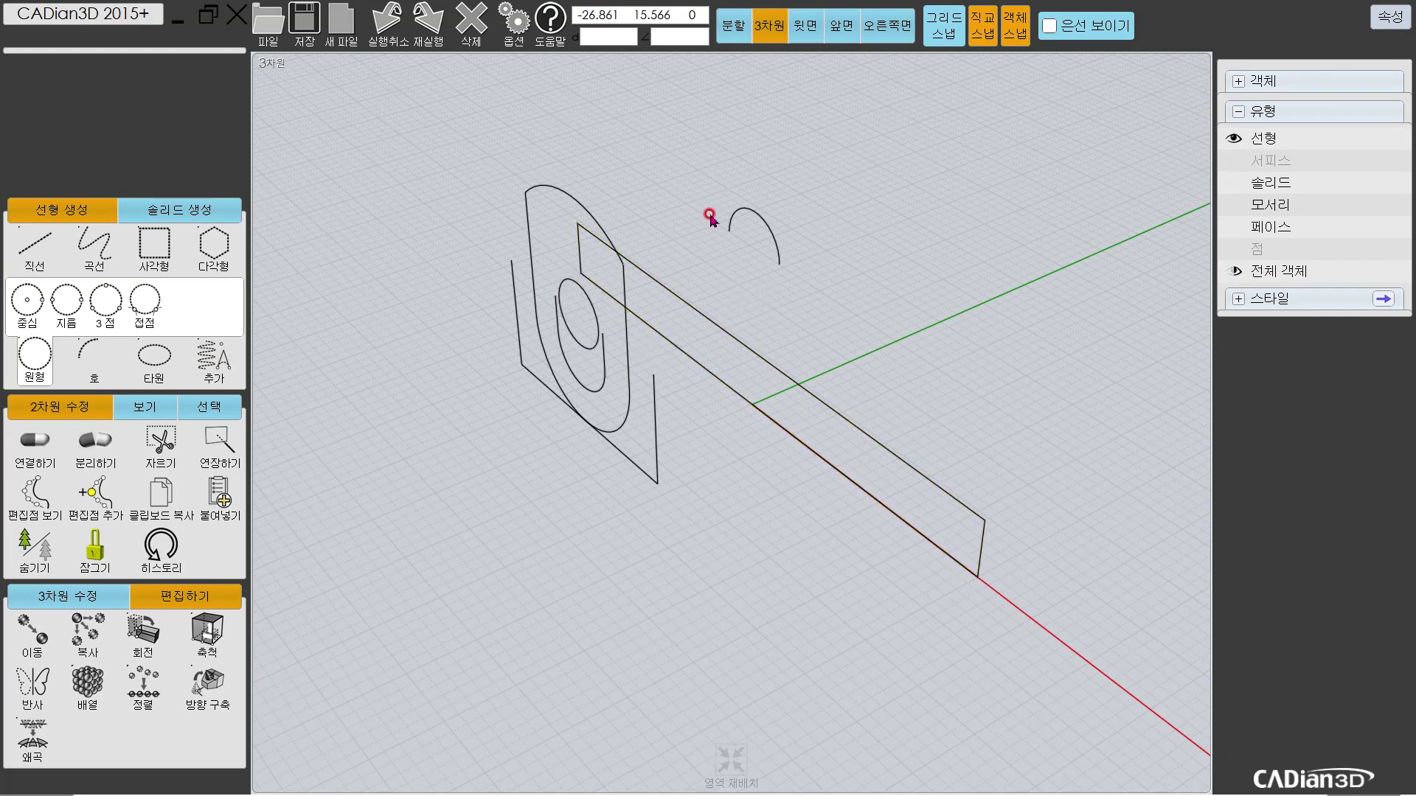
Step: Split the display into four views, delete the slot circle, and fit the drawing
left_click(733, 27)
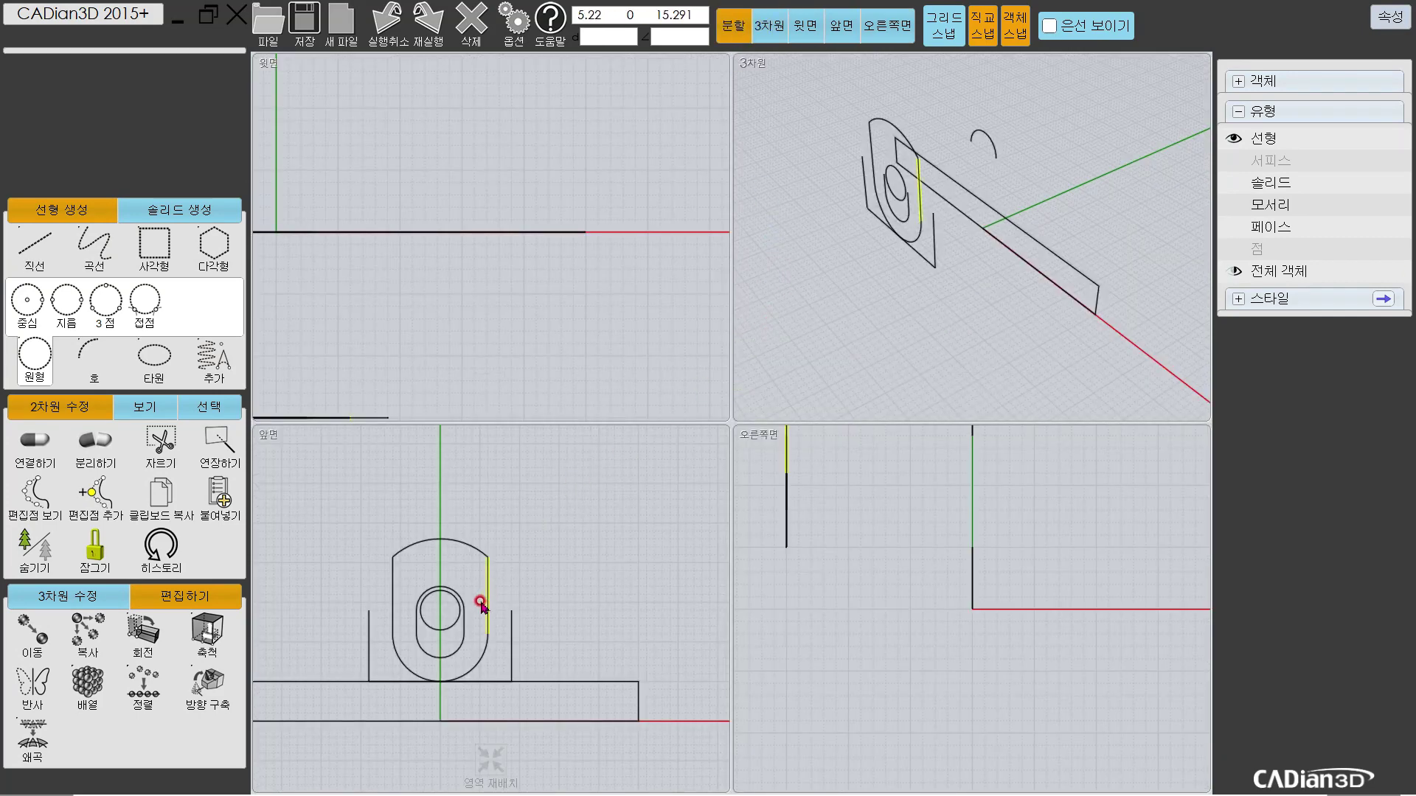
left_click(458, 620)
key("Delete")
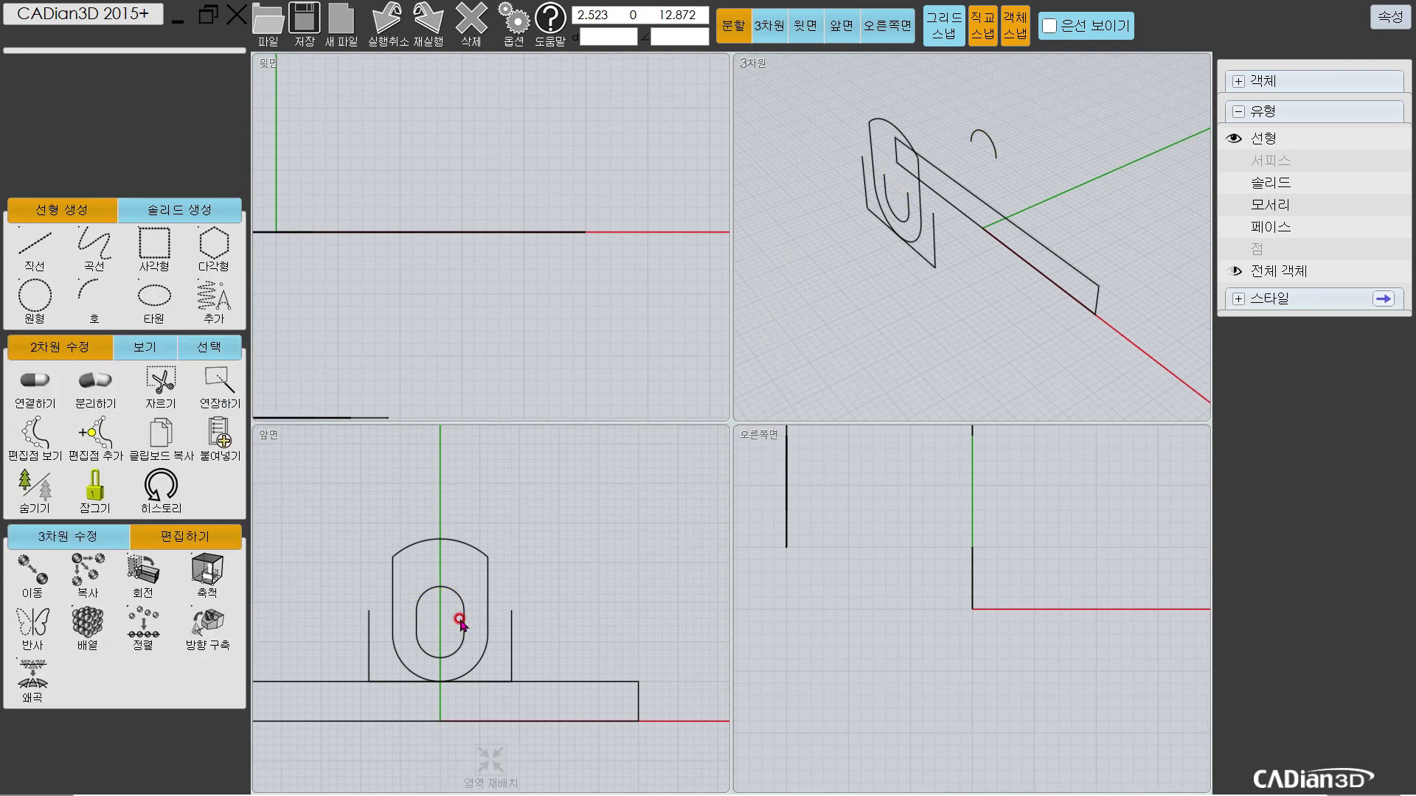
scroll(583, 346, "down", 3)
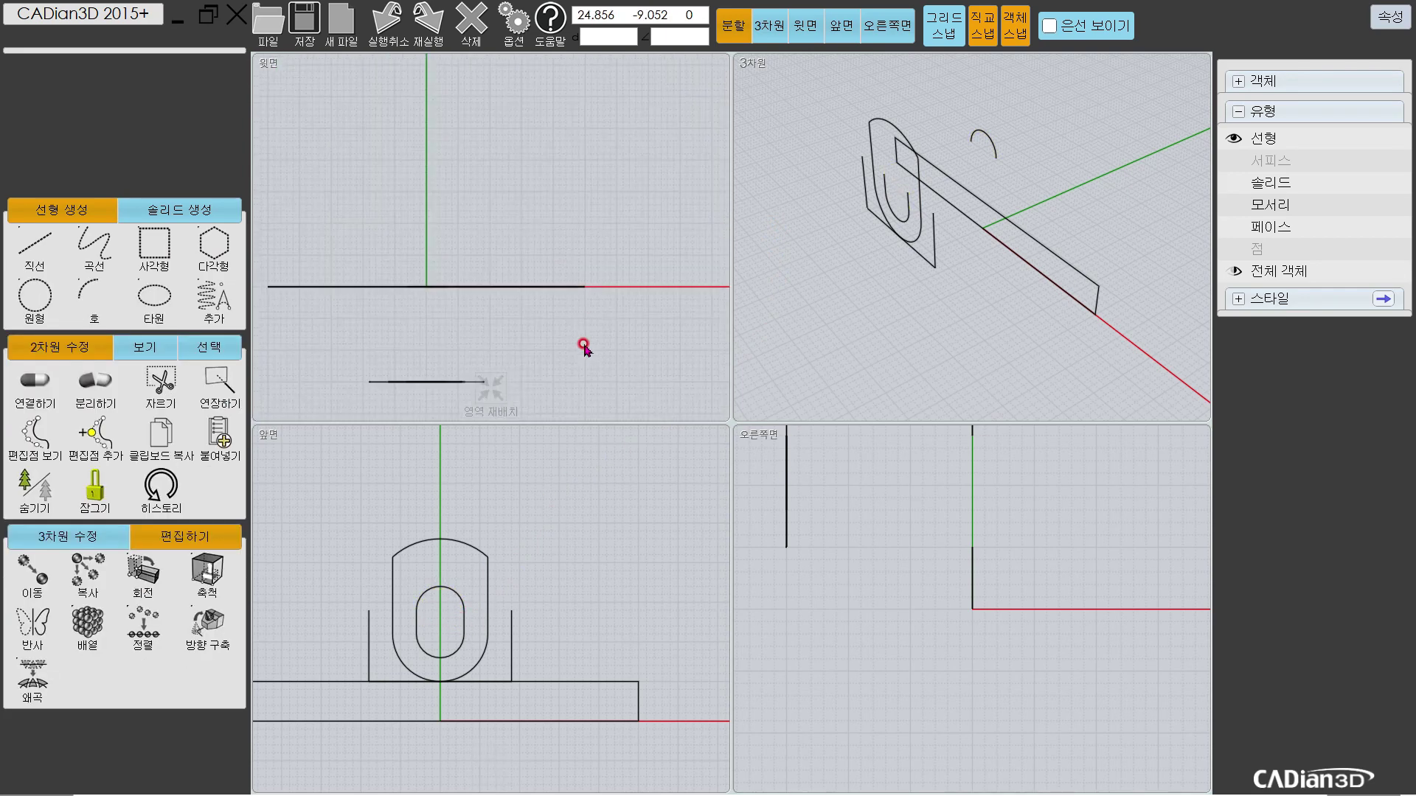
left_click(489, 387)
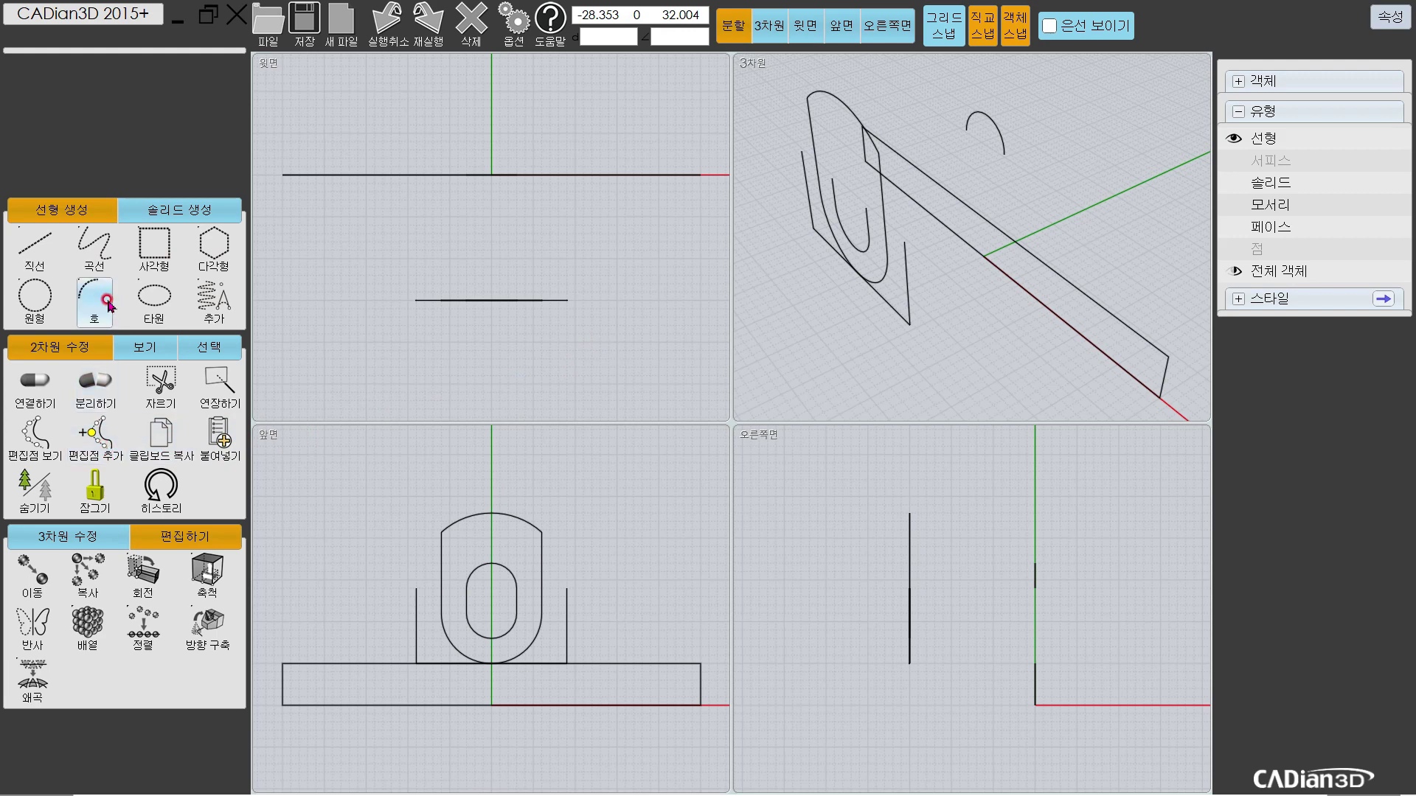
Step: Draw a radius-2.5 circle centred on the arc's centre
left_click(35, 297)
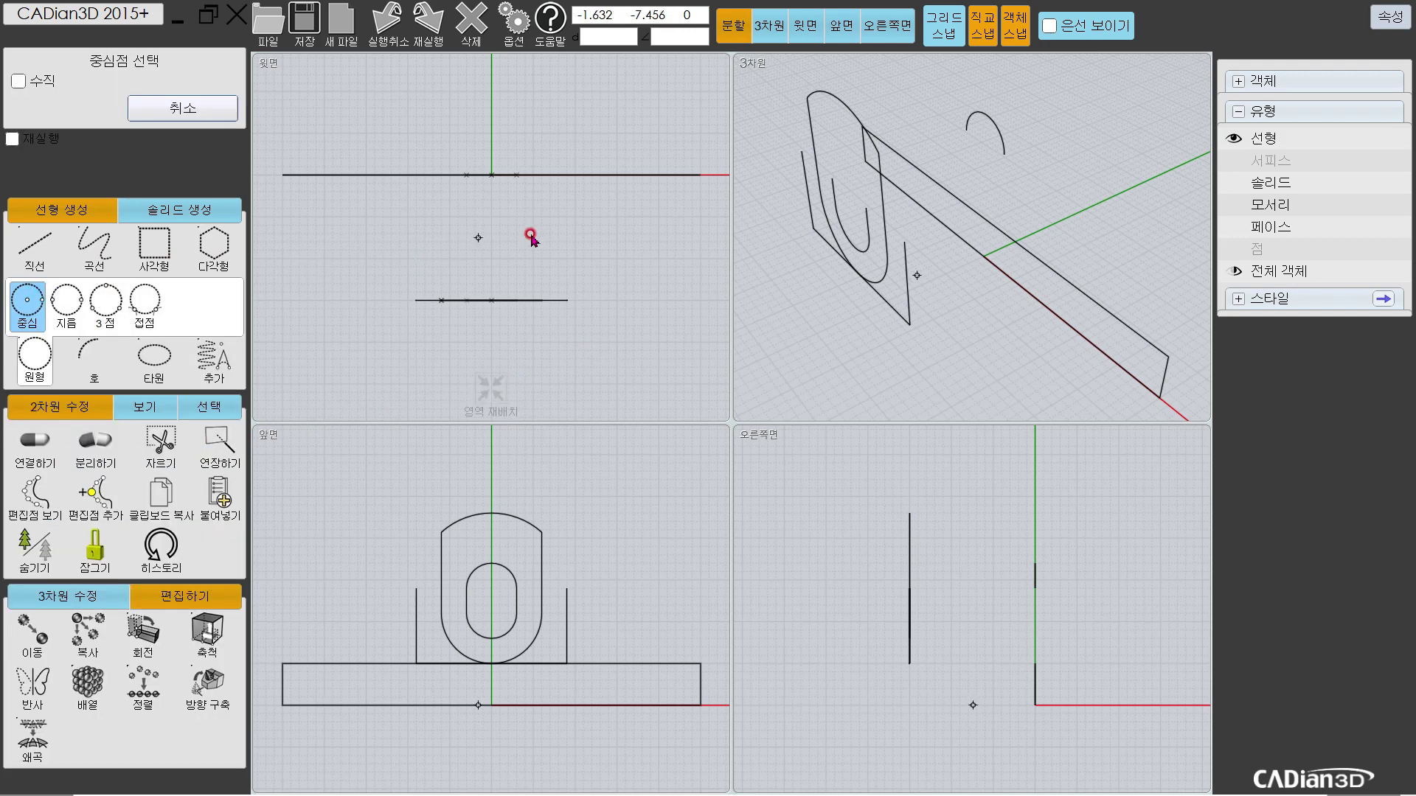
left_click(984, 143)
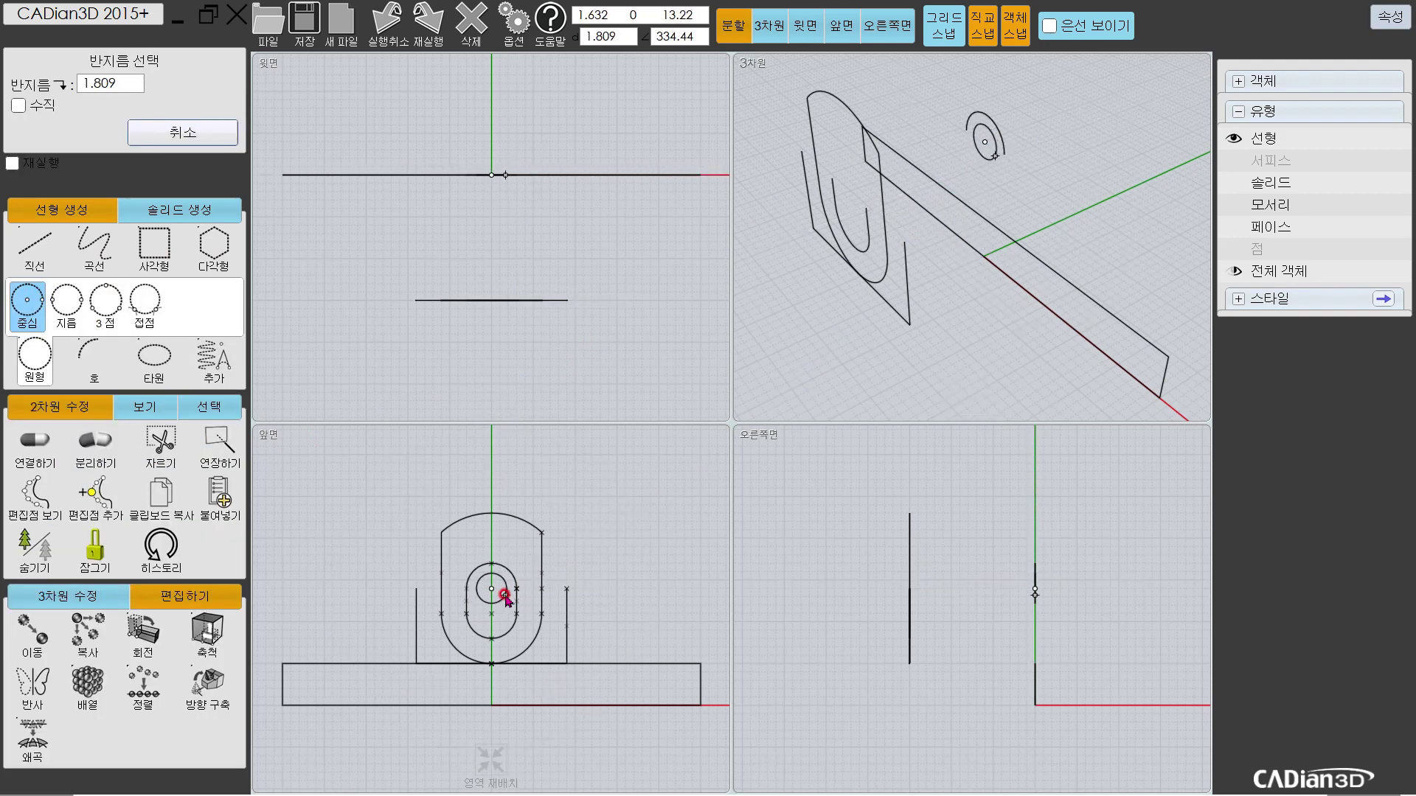
type("2.5")
key("Return")
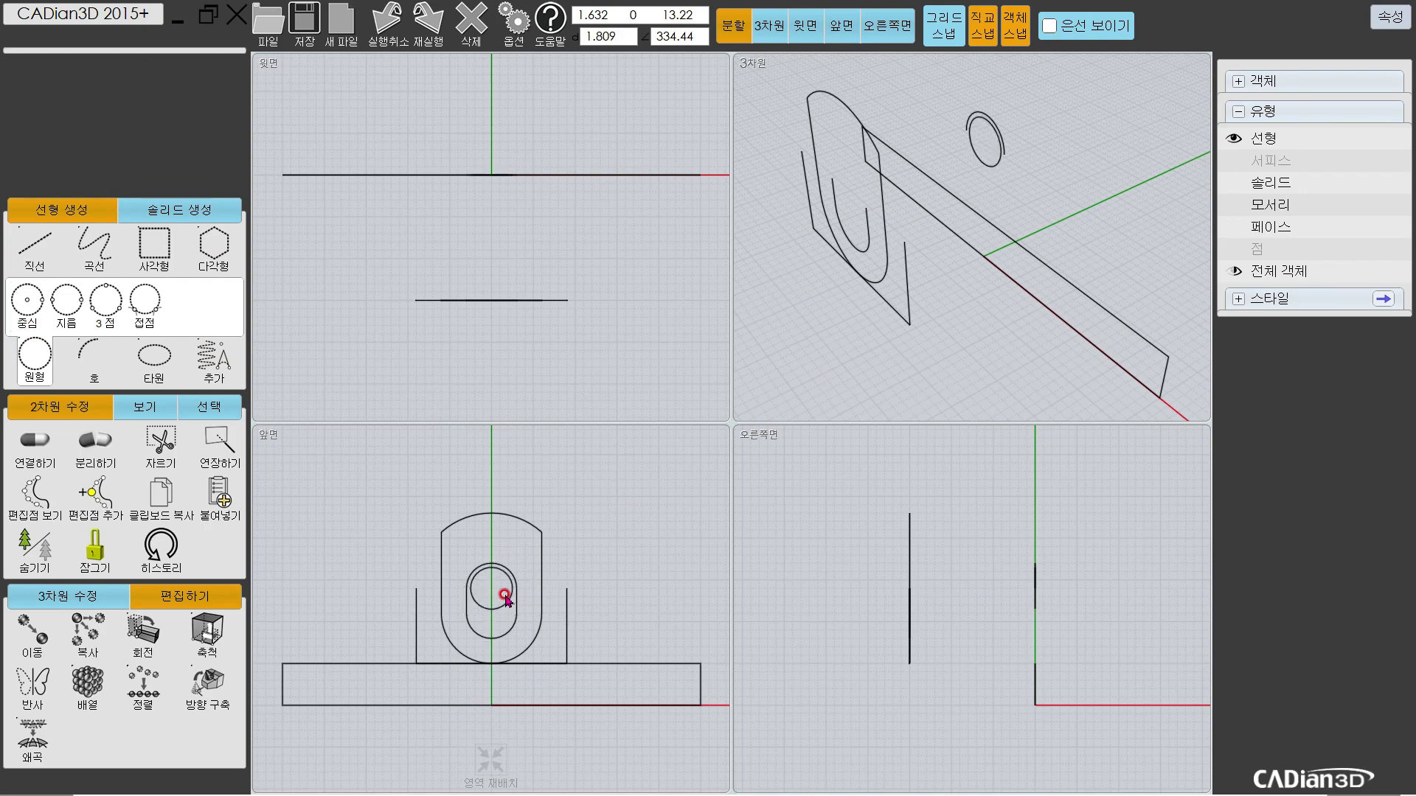
Step: Hide everything except the new circle and return to the PDF drawing
left_click(506, 596)
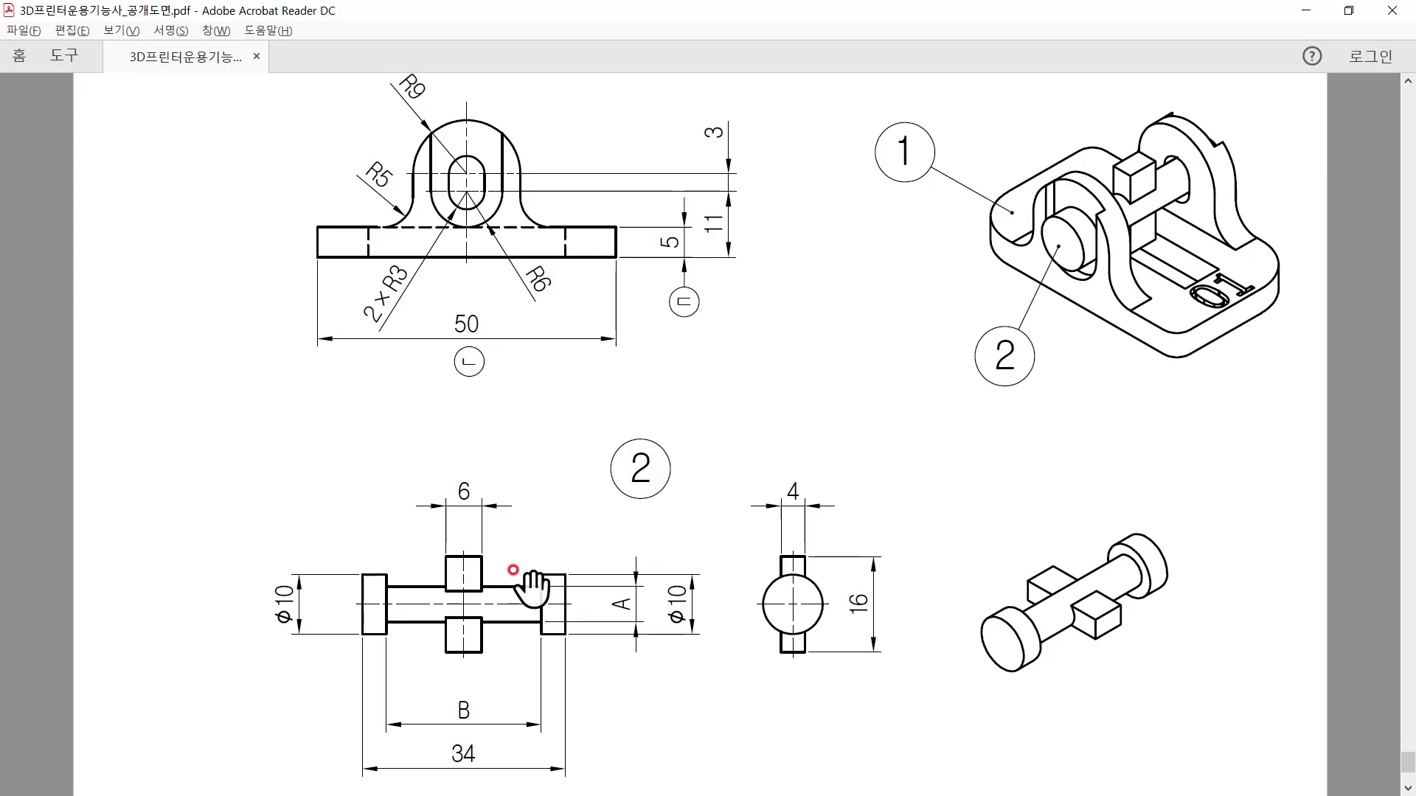
key("alt+Tab")
key("alt+Tab")
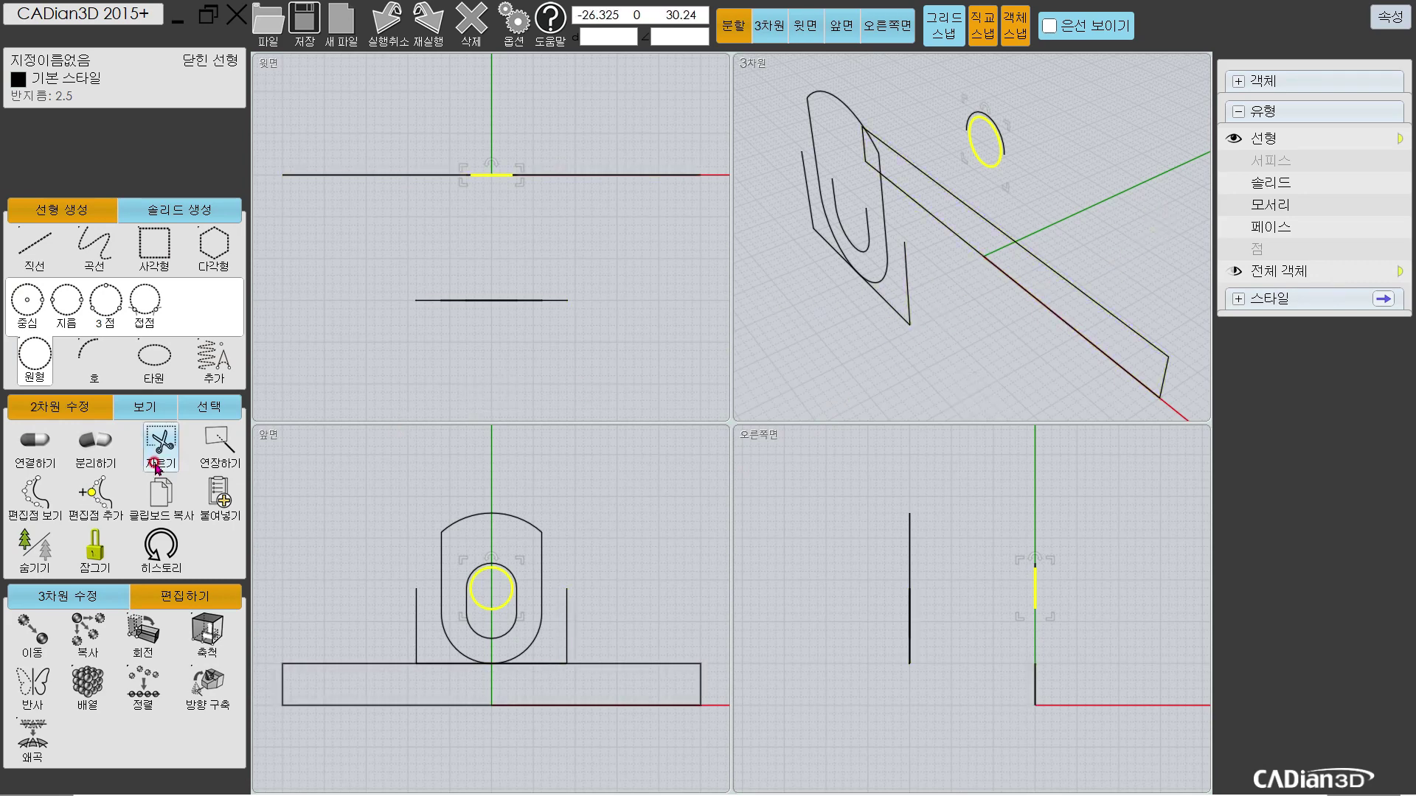
left_click(37, 554)
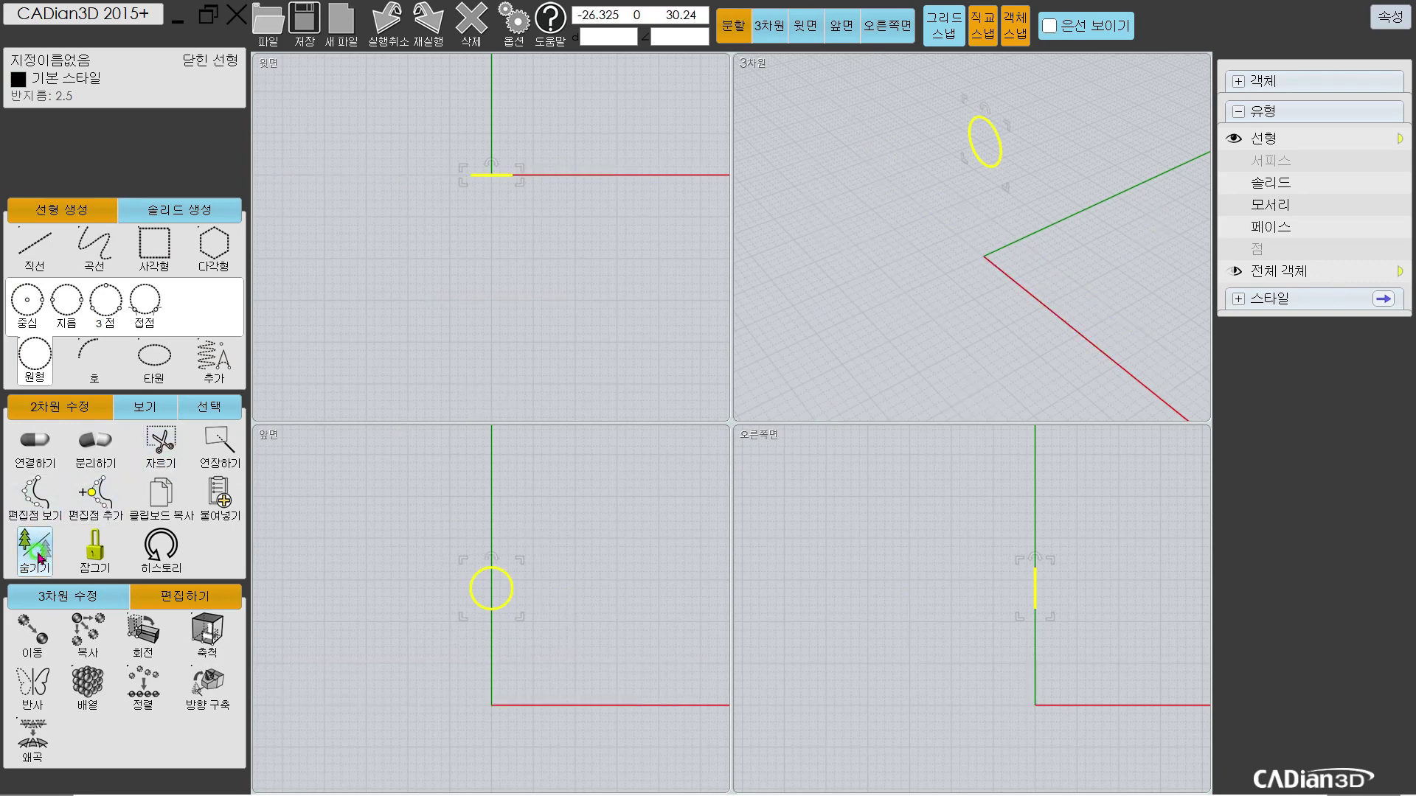
left_click(898, 241)
left_click(984, 166)
key("alt+Tab")
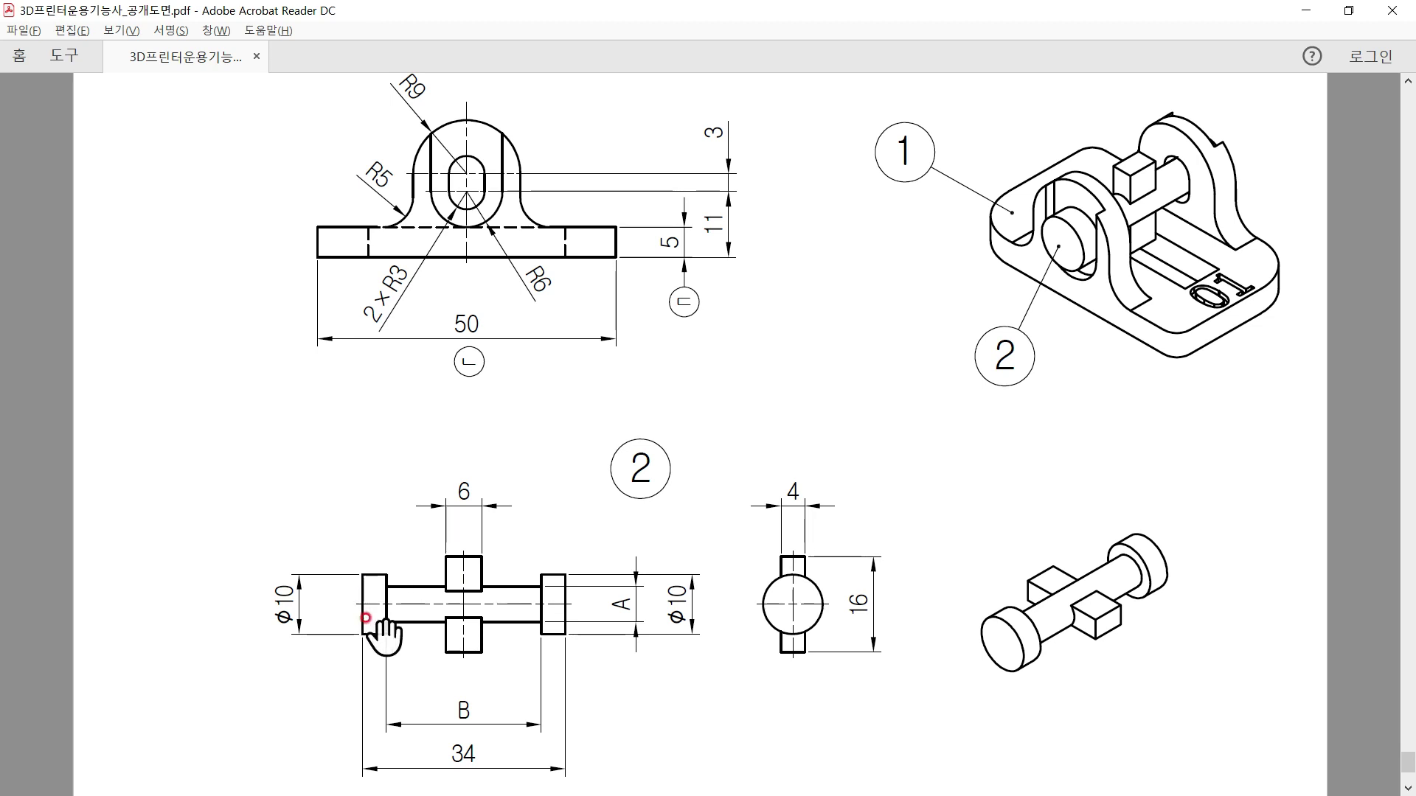
Step: Scroll the PDF up to part ①'s top view with its 33 and 8.5 dimensions
scroll(581, 455, "up", 4)
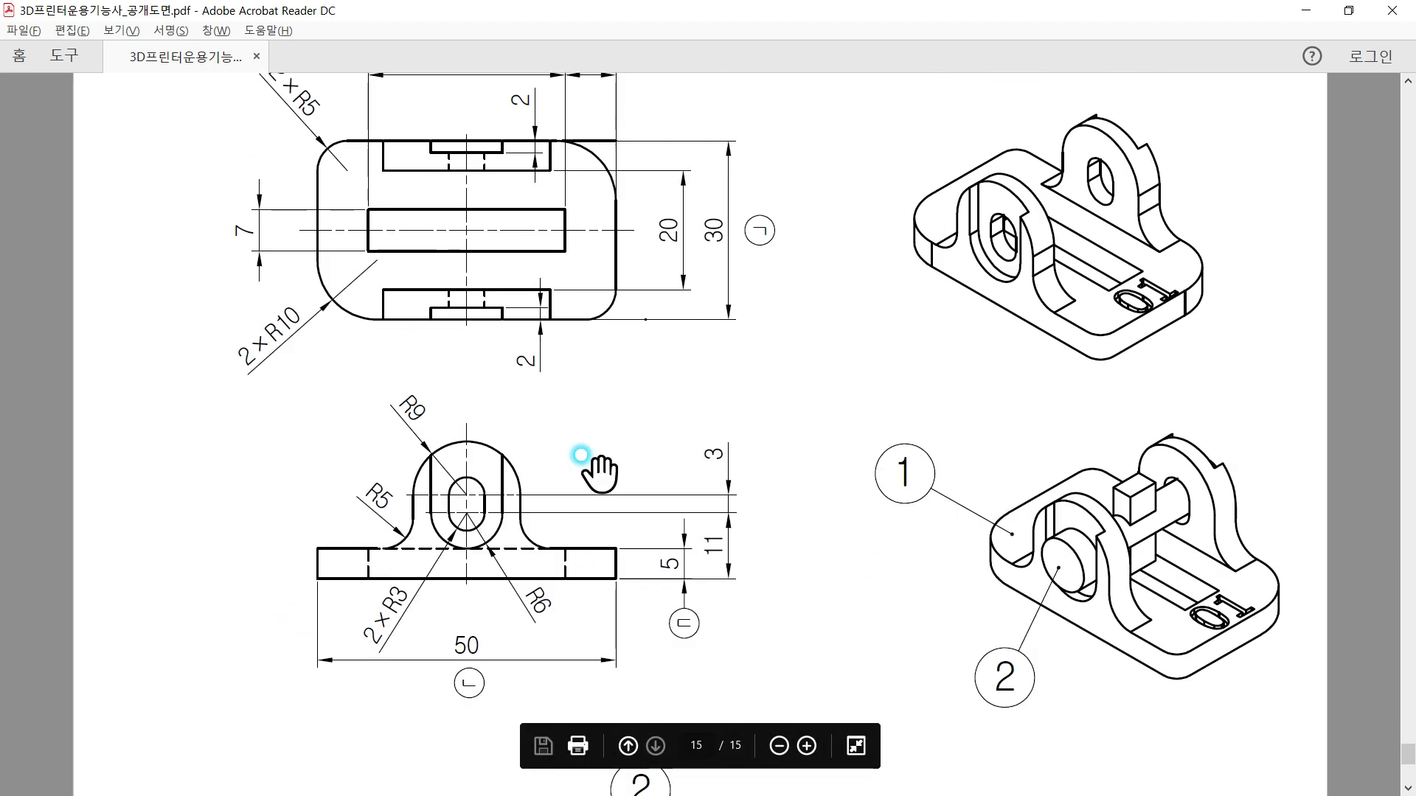
scroll(568, 383, "up", 1)
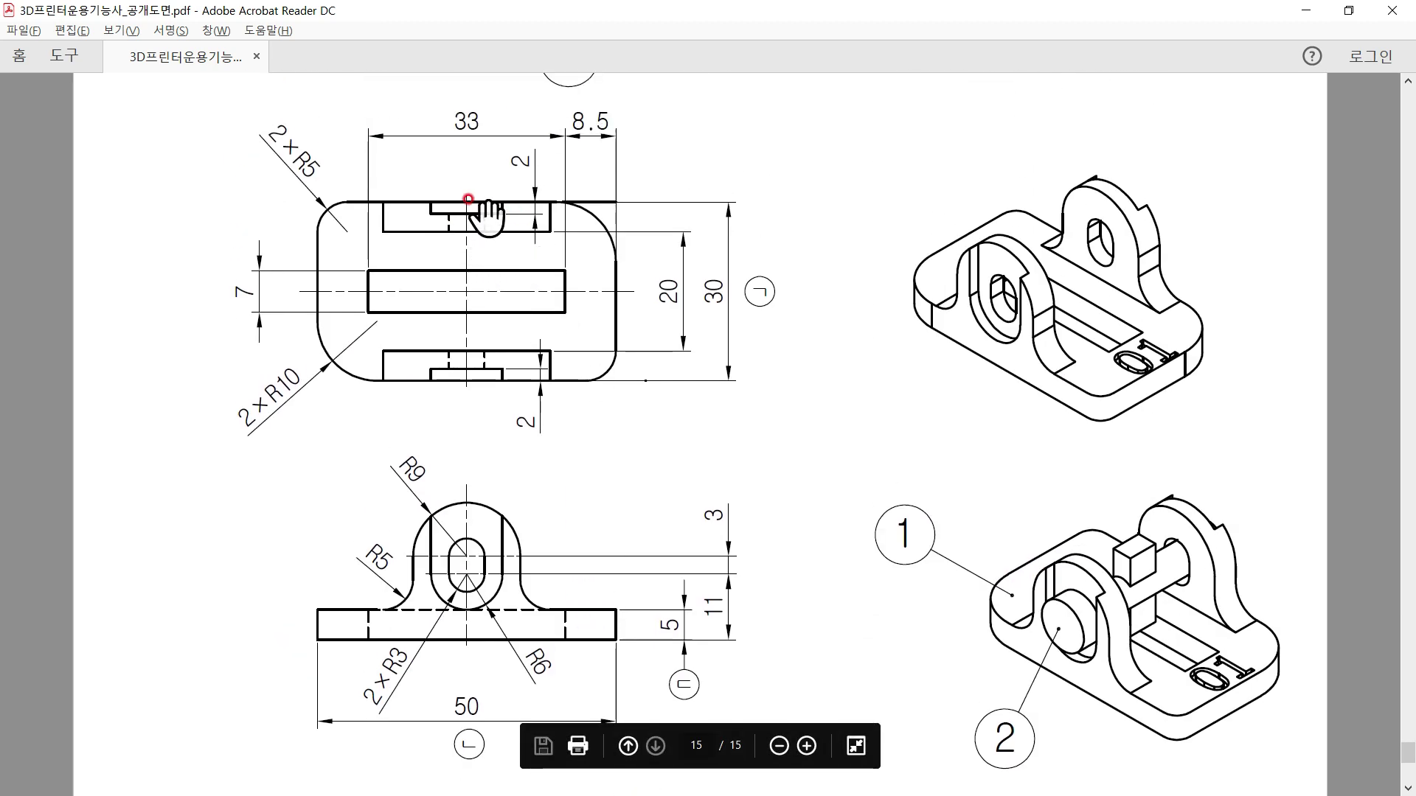
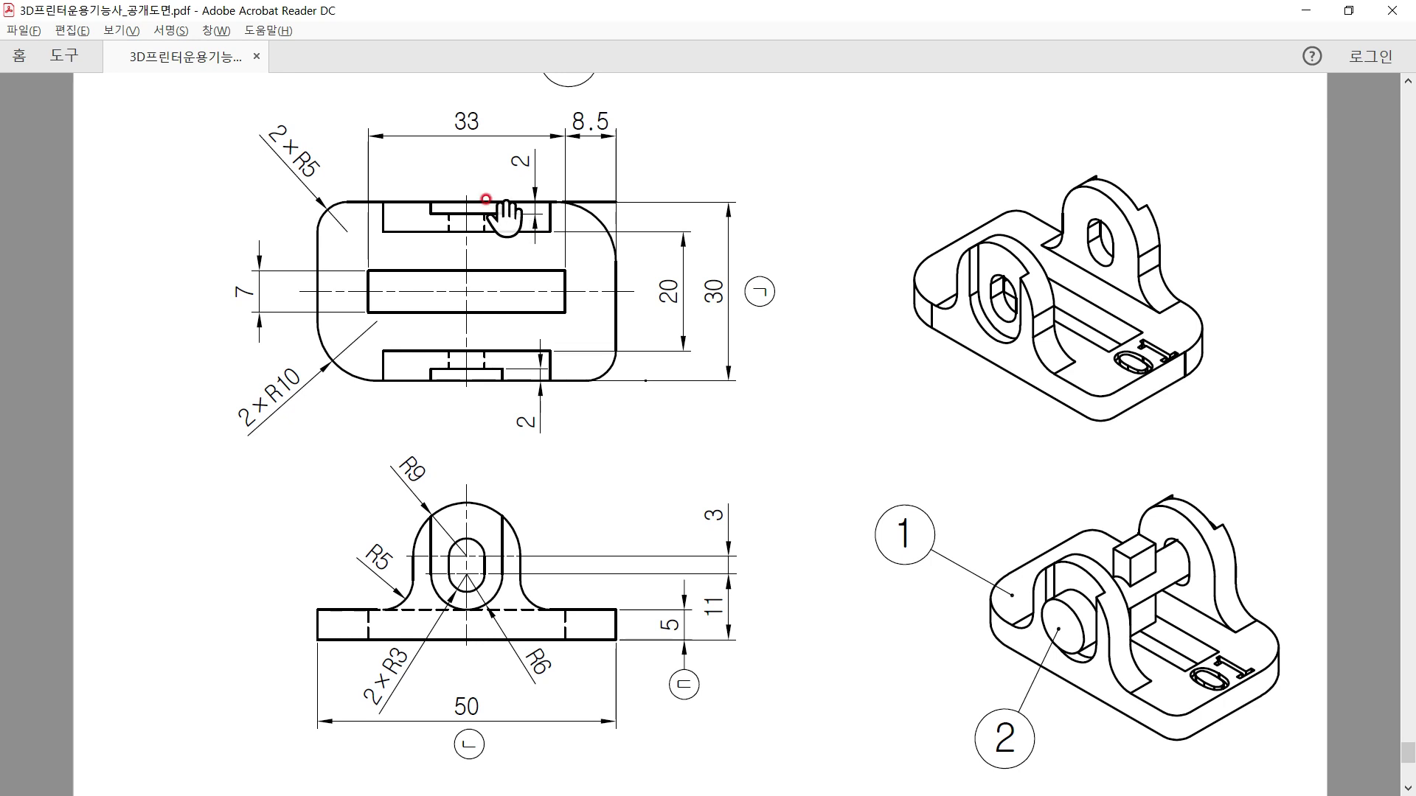
Step: Pan the PDF slightly to review the bracket's top and front view dimensions, then return to CADian3D
left_click_drag(509, 279, 509, 249)
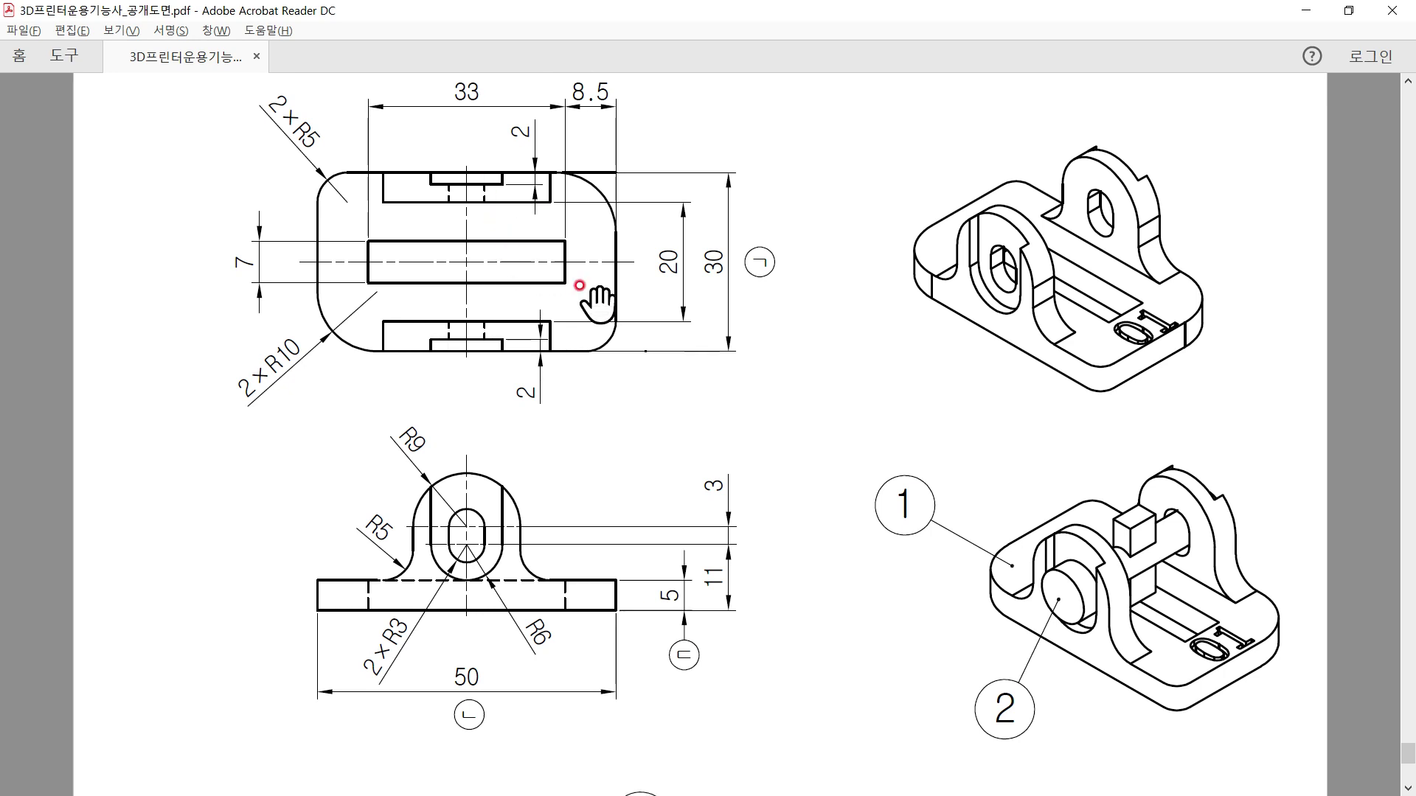
key("alt+Tab")
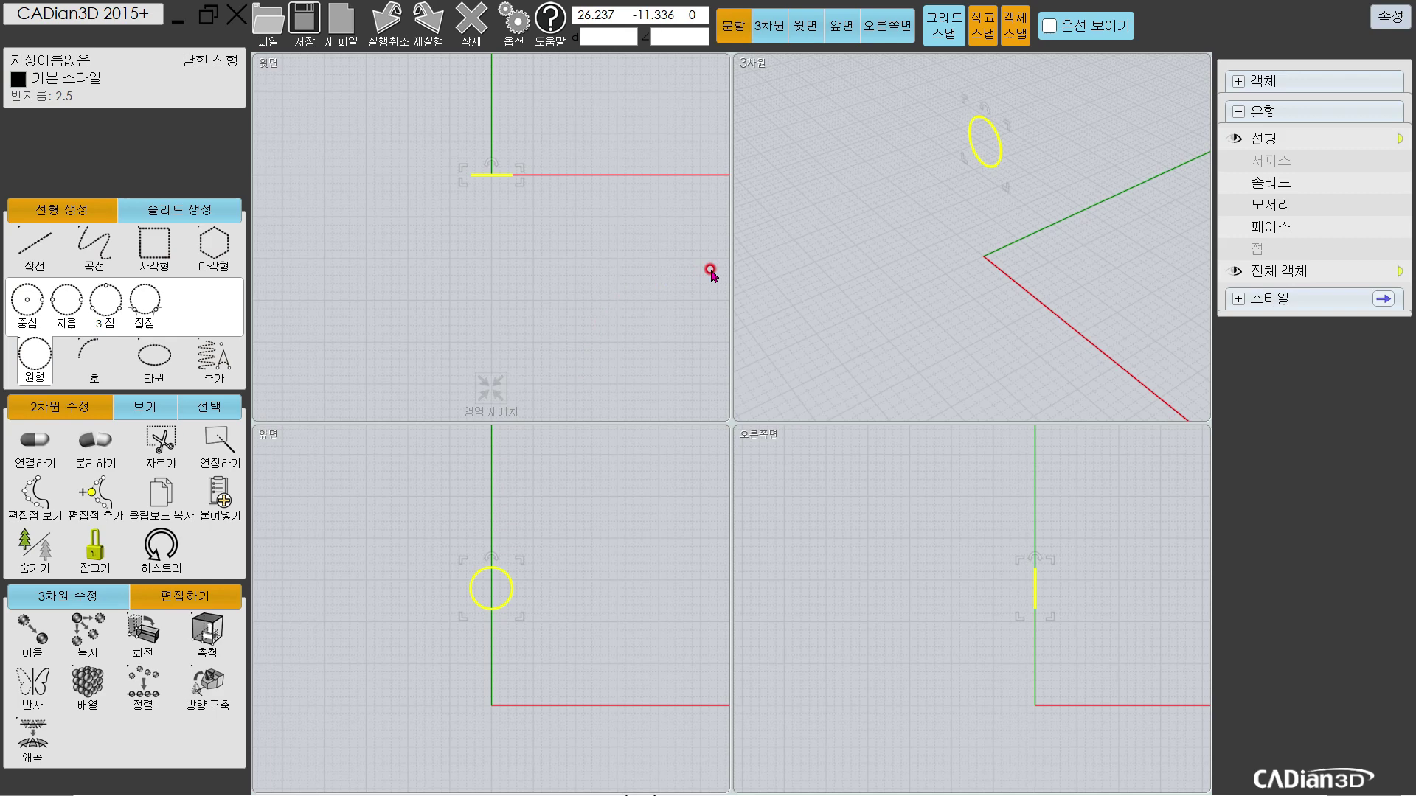
Step: Extrude the radius-2.5 circle both ways by 27/2 into a 27-long shaft
left_click(852, 186)
left_click(994, 137)
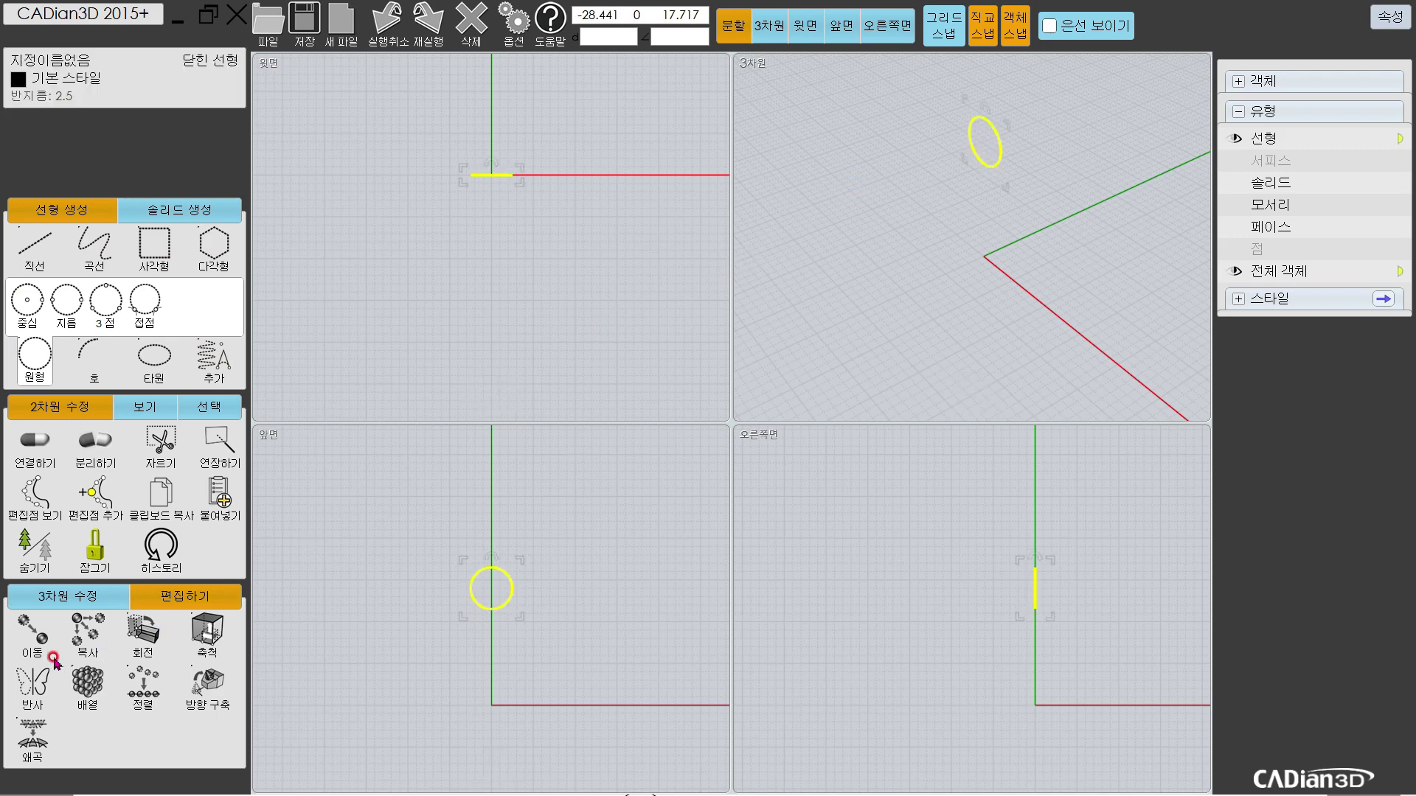
left_click(68, 596)
left_click(50, 682)
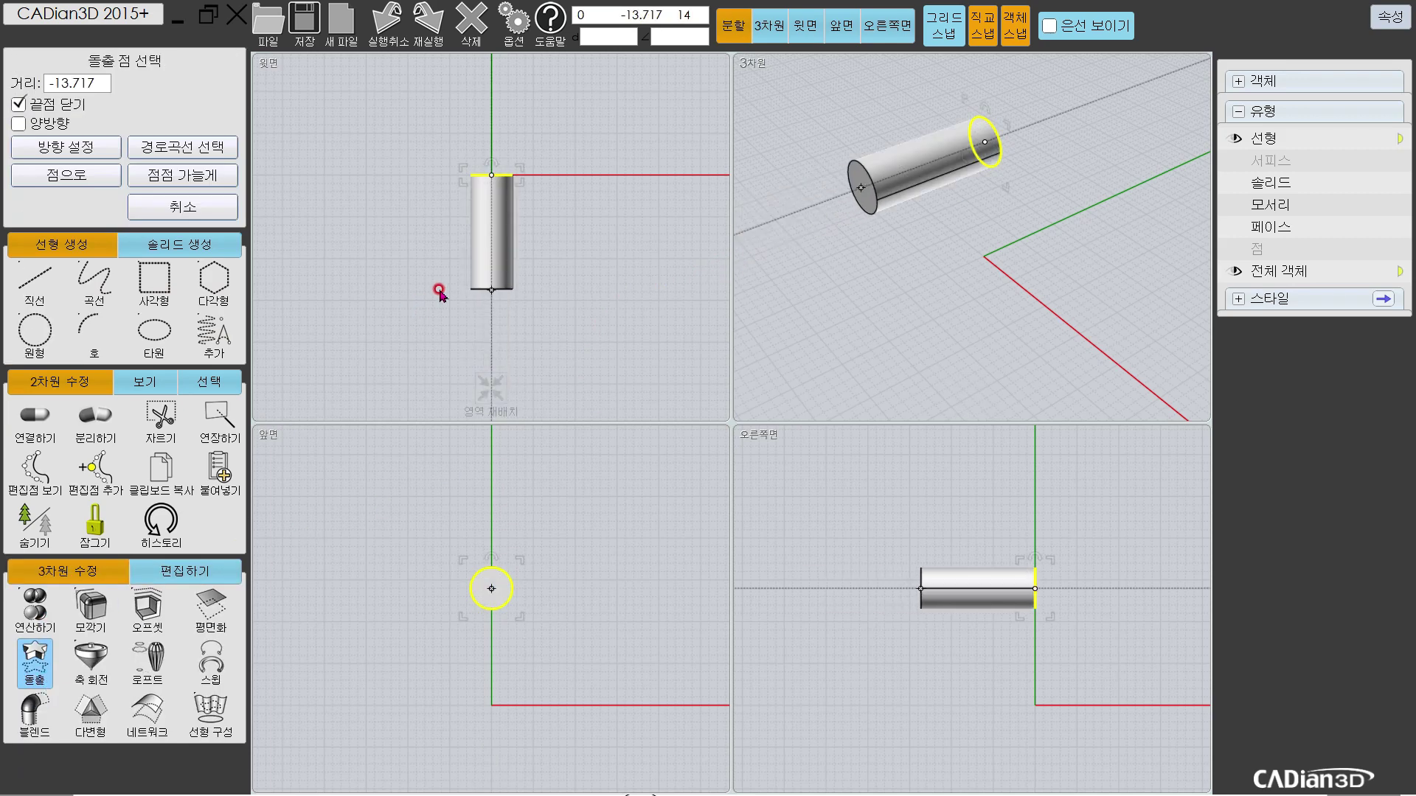
left_click(153, 205)
left_click(20, 123)
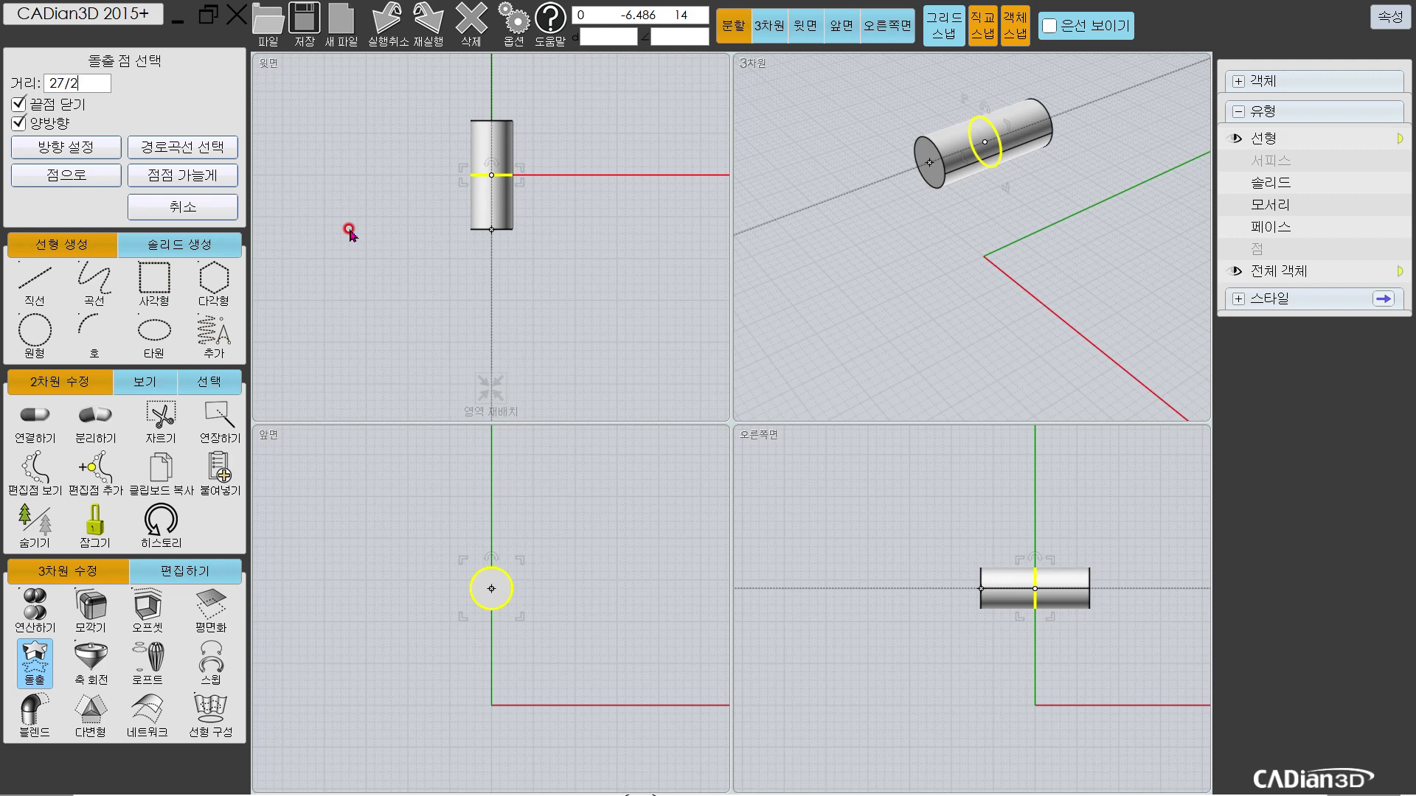
key("Return")
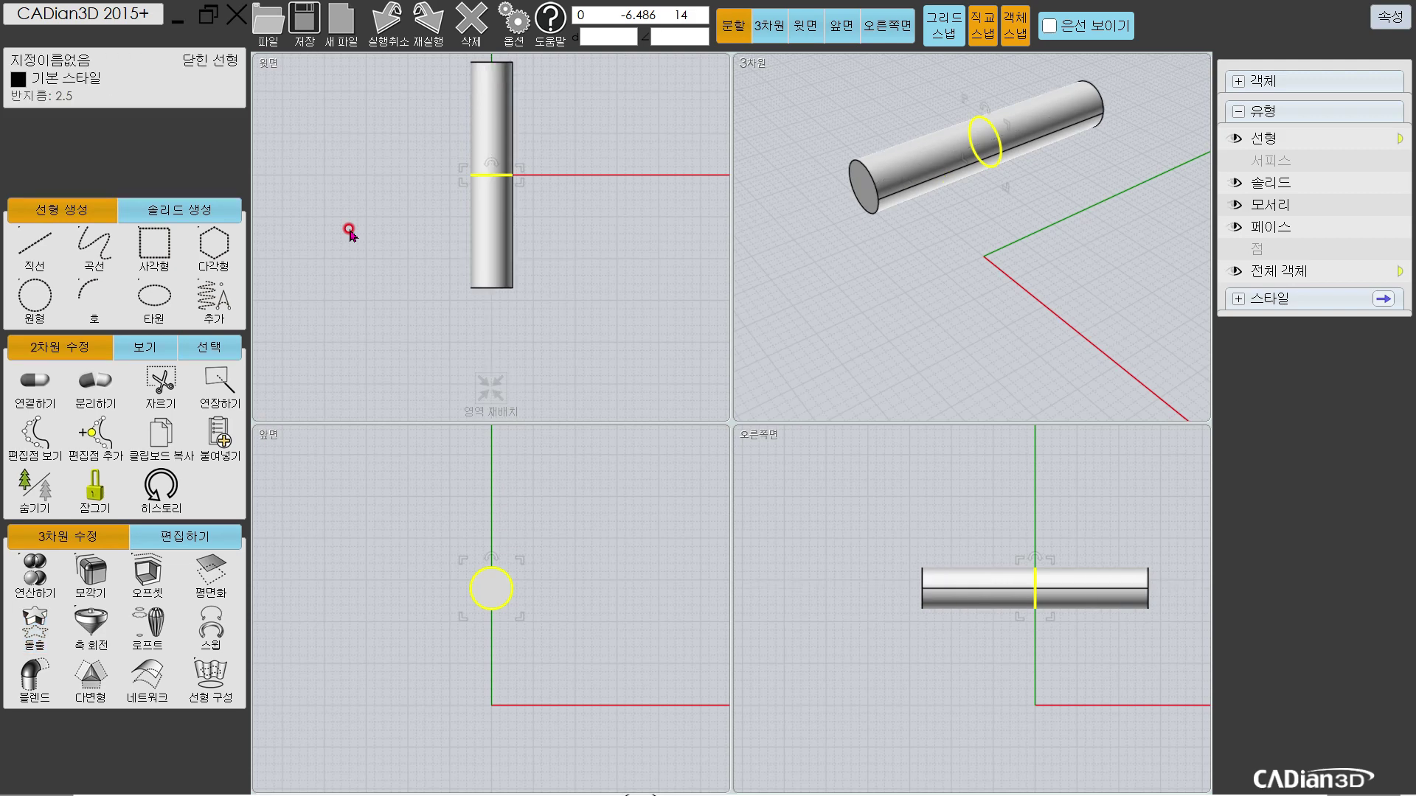
Step: Hide the PART01 bracket solid so only the shaft remains, then switch to the PDF
left_click(614, 209)
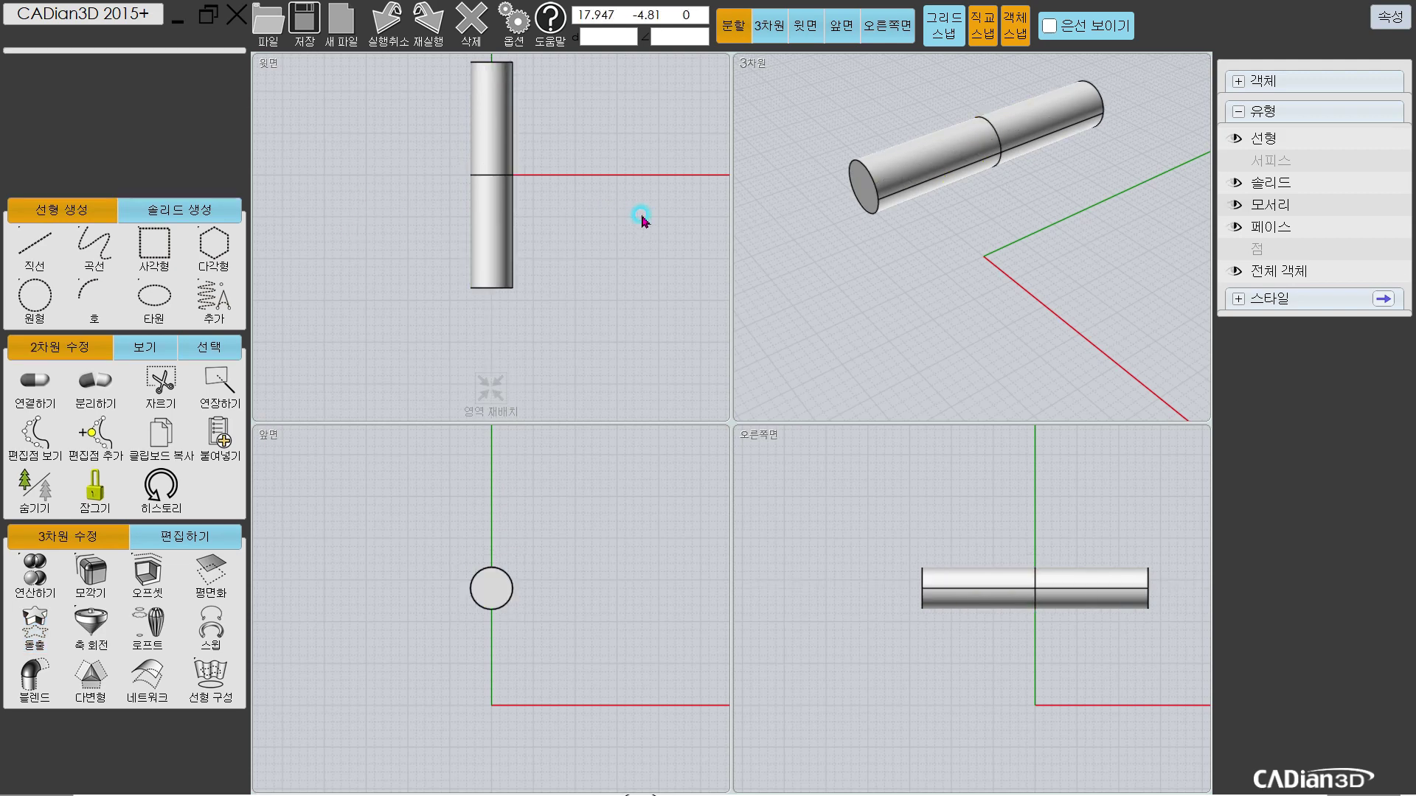
left_click(1232, 183)
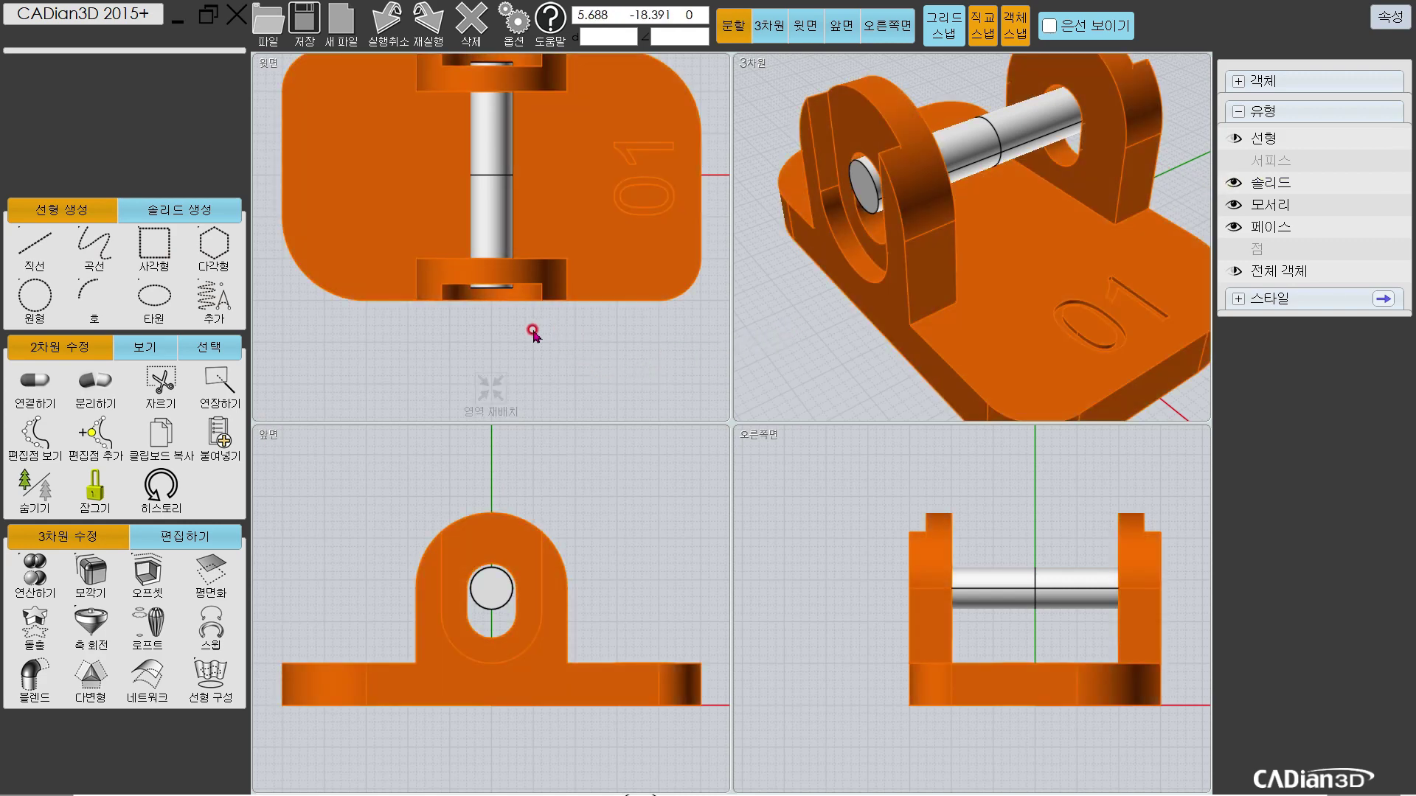
left_click(1076, 270)
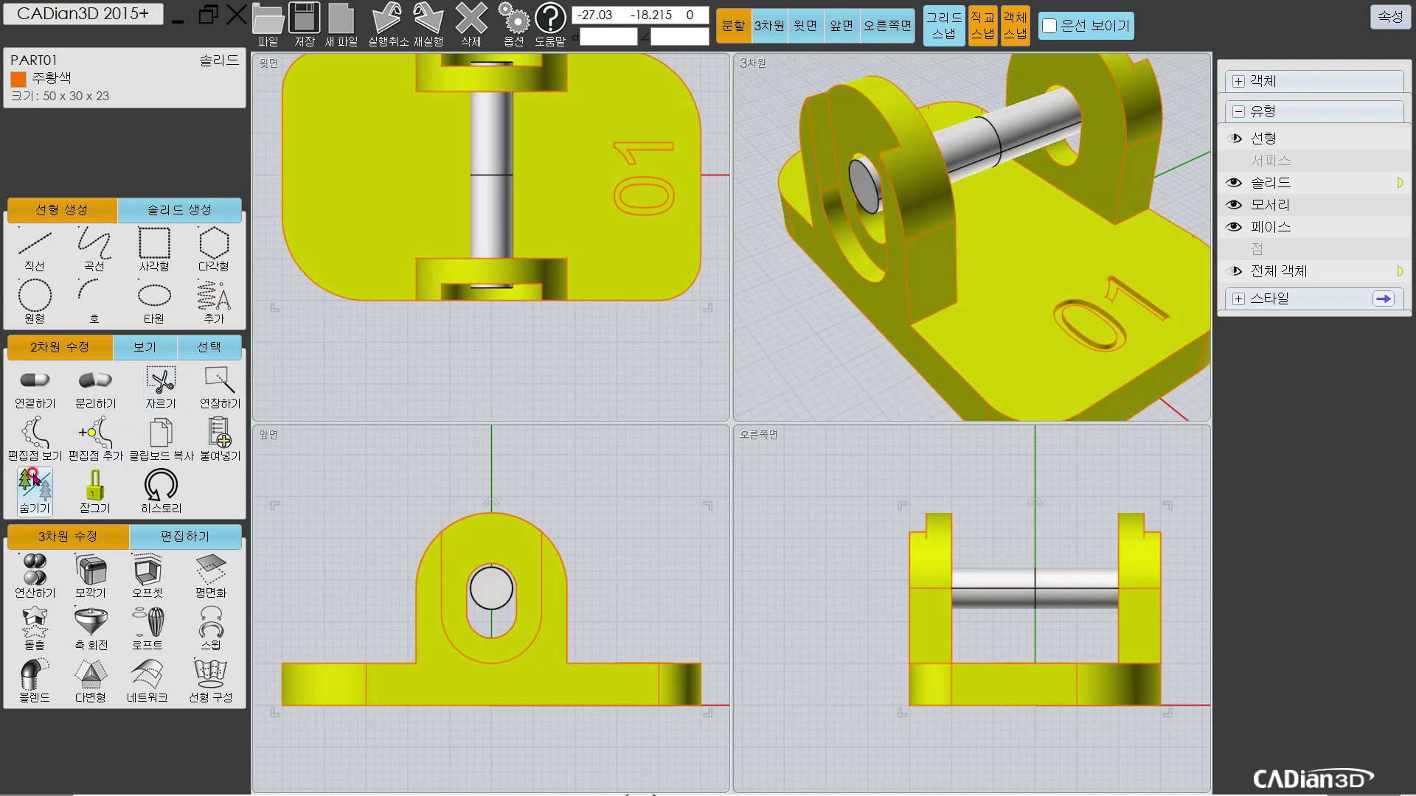
left_click(32, 479)
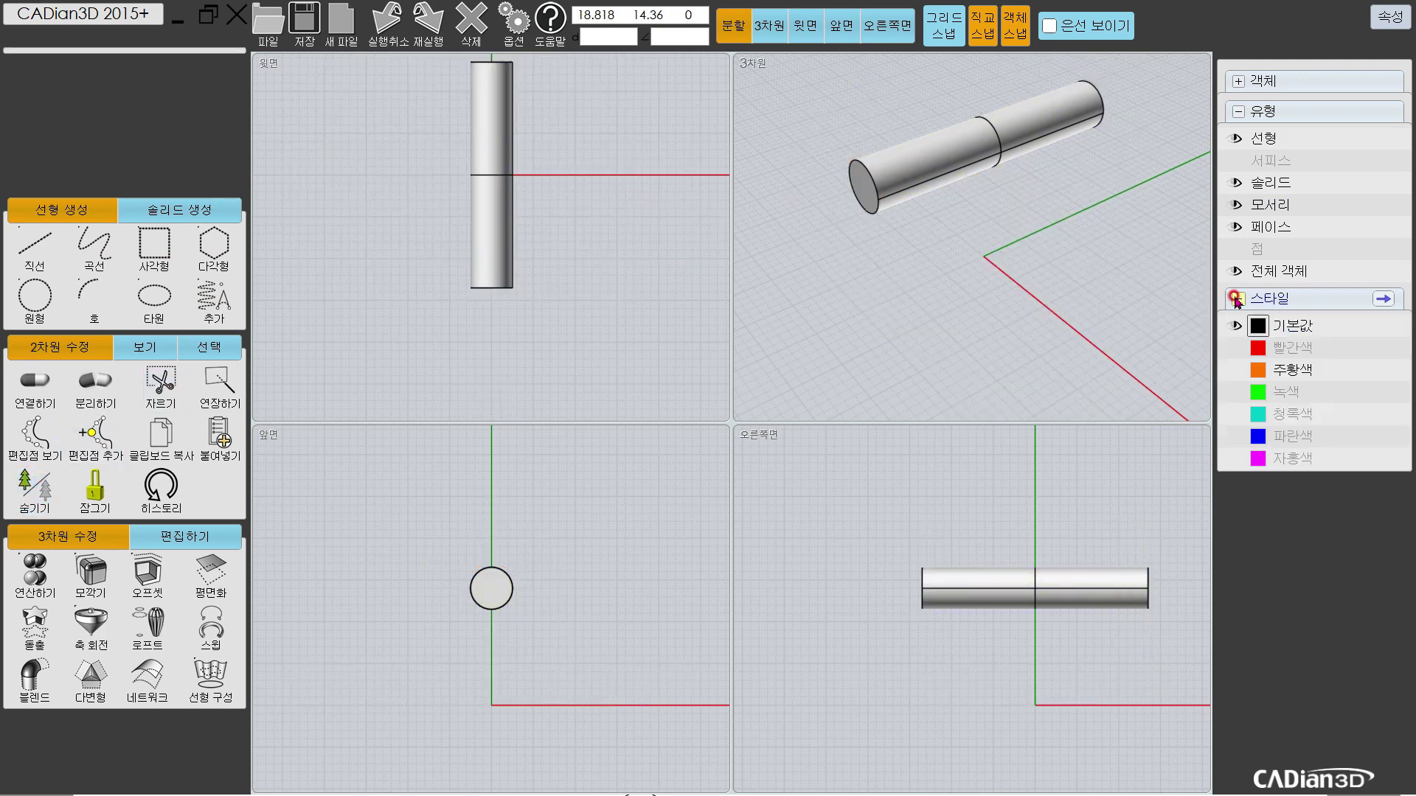
left_click(1238, 83)
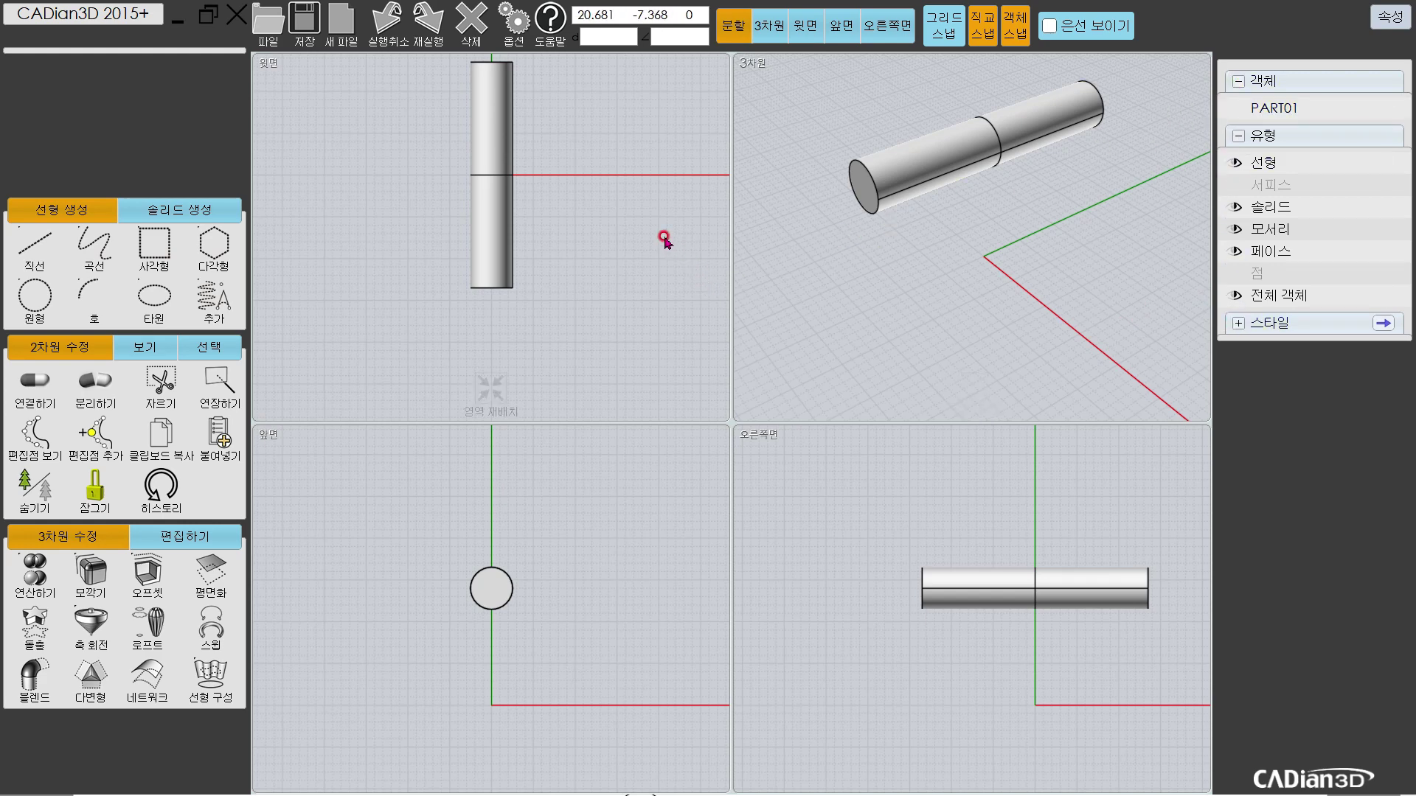
key("alt+Tab")
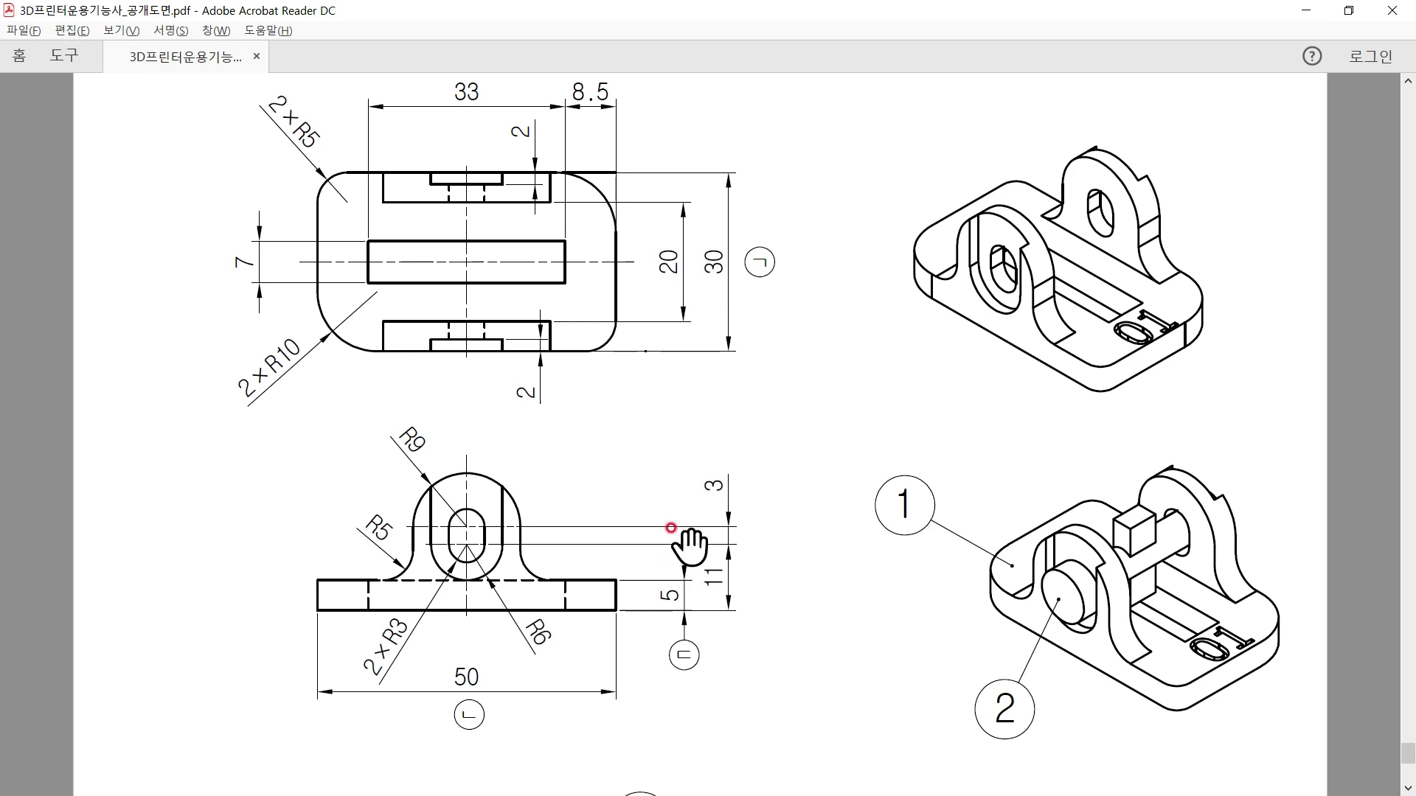
Step: Scroll the PDF to the part 2 pin drawing (φ10 ends, 34 long, 6-wide lugs)
scroll(667, 413, "down", 8)
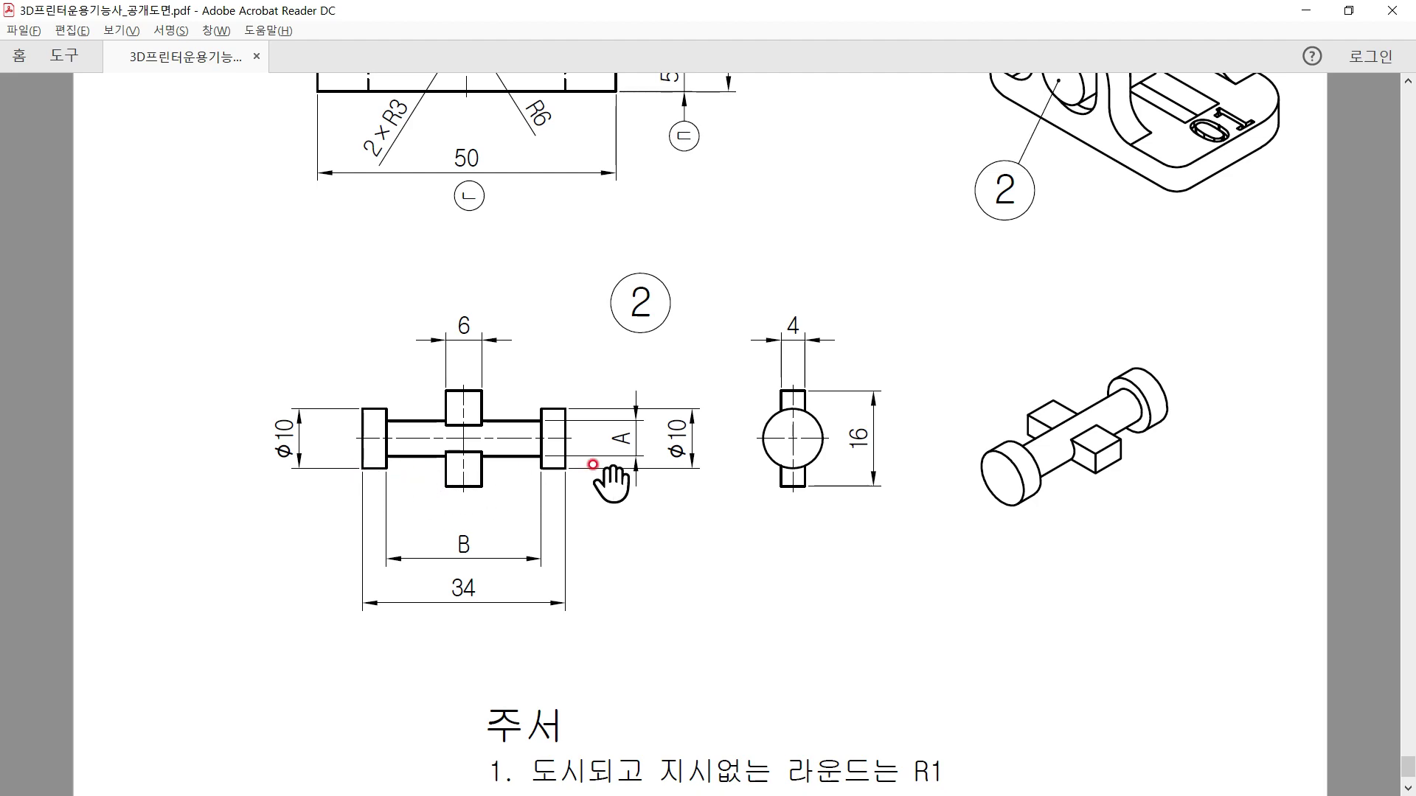
key("alt+Tab")
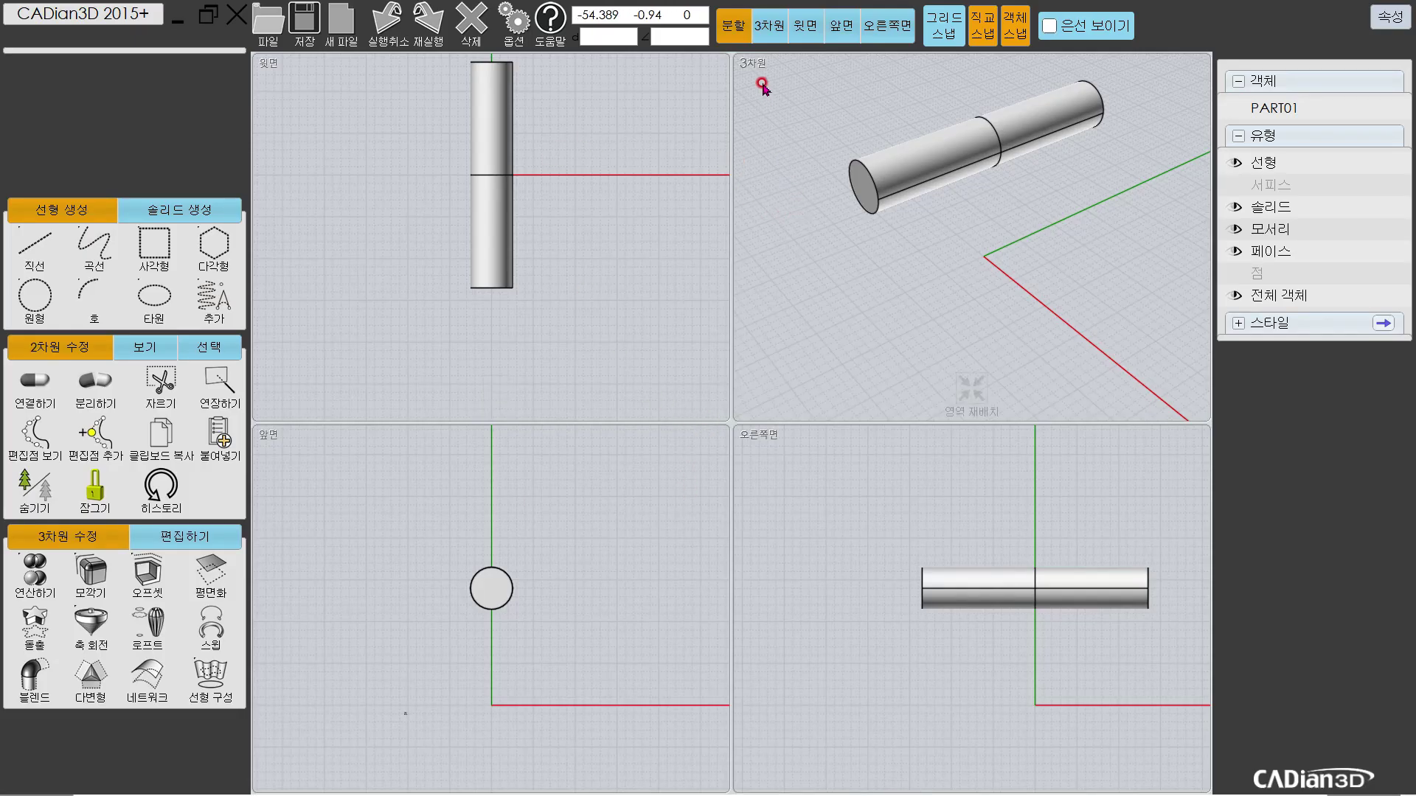
Step: Add a diameter-10, 3.5-high head cylinder at one end of the shaft
left_click(769, 26)
left_click(180, 210)
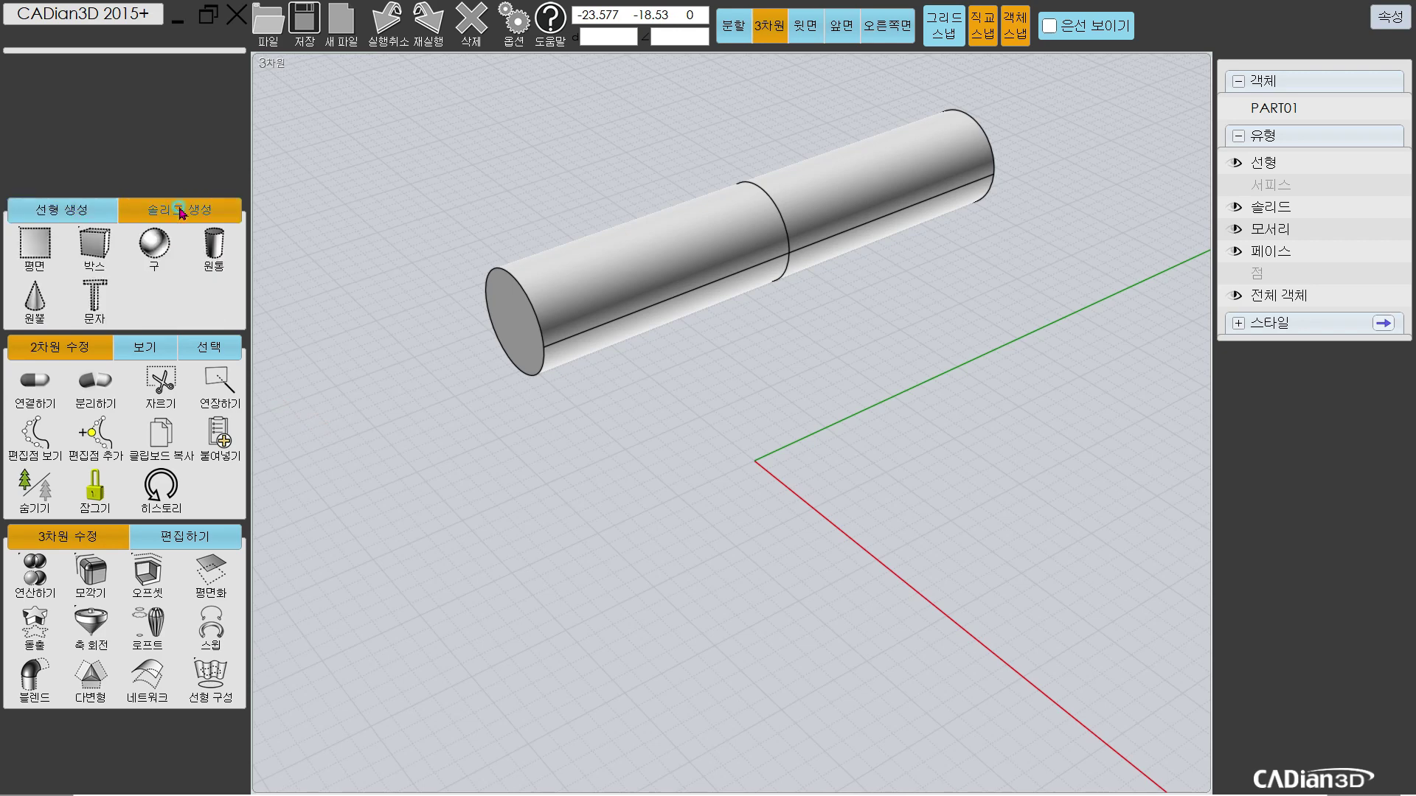
left_click(197, 260)
right_click_drag(315, 342, 398, 323)
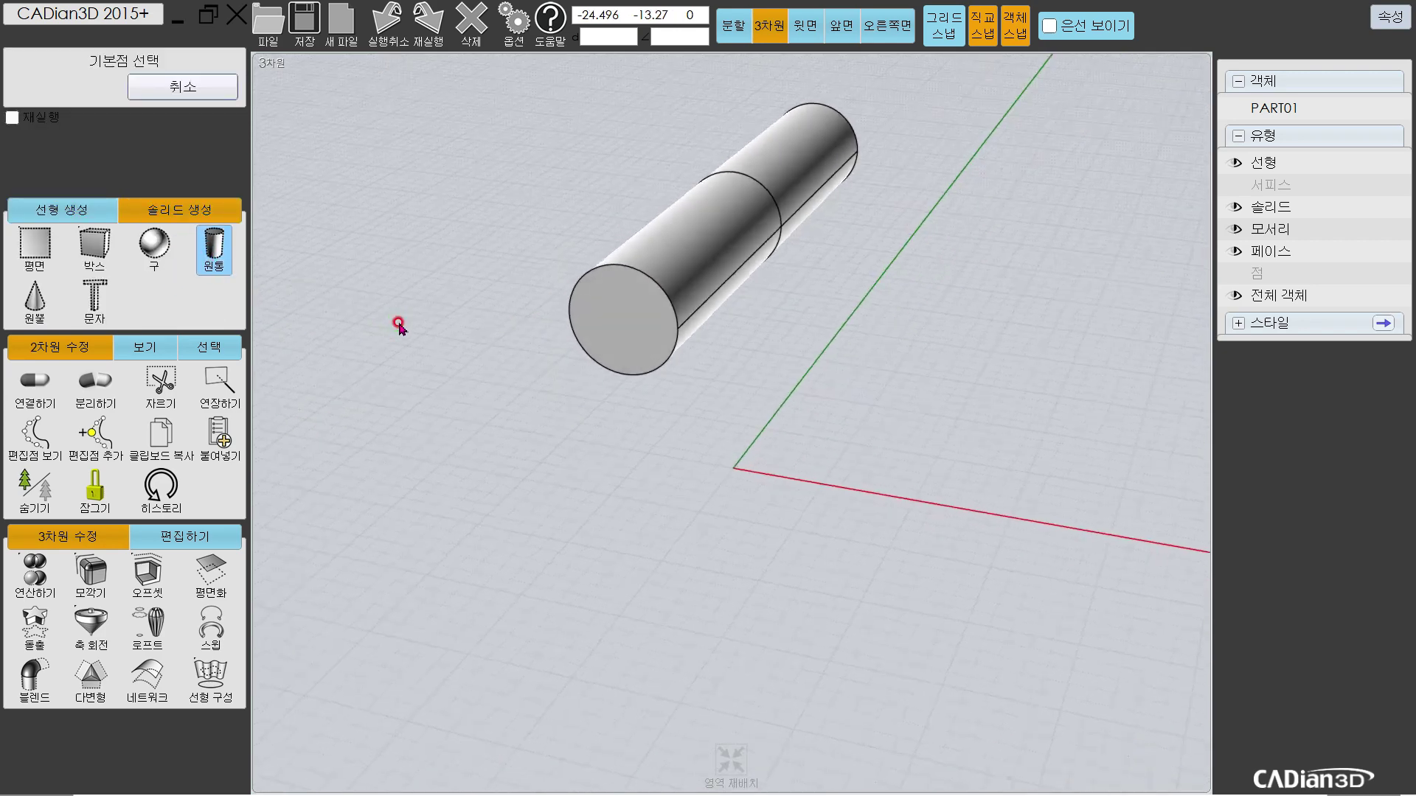
left_click(623, 320)
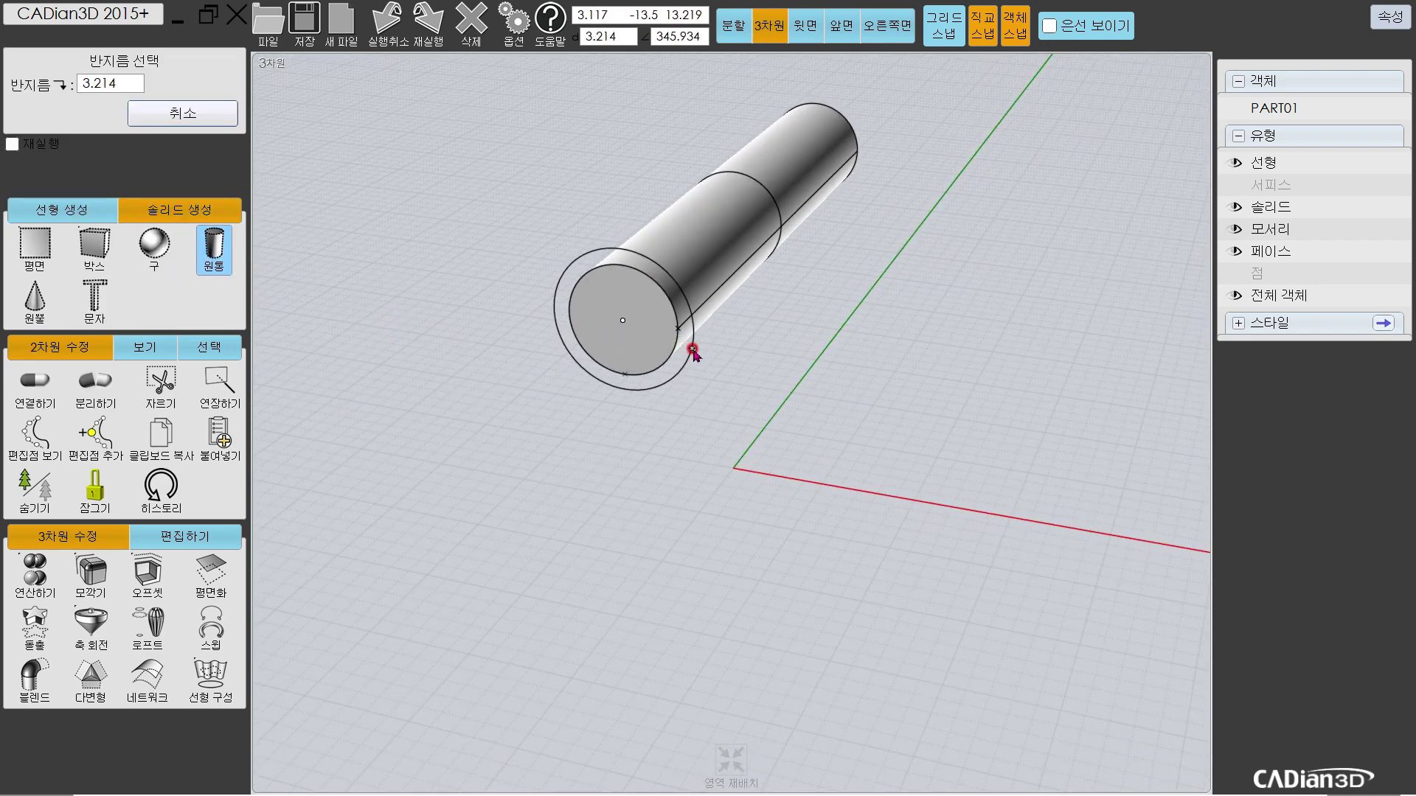
left_click(48, 85)
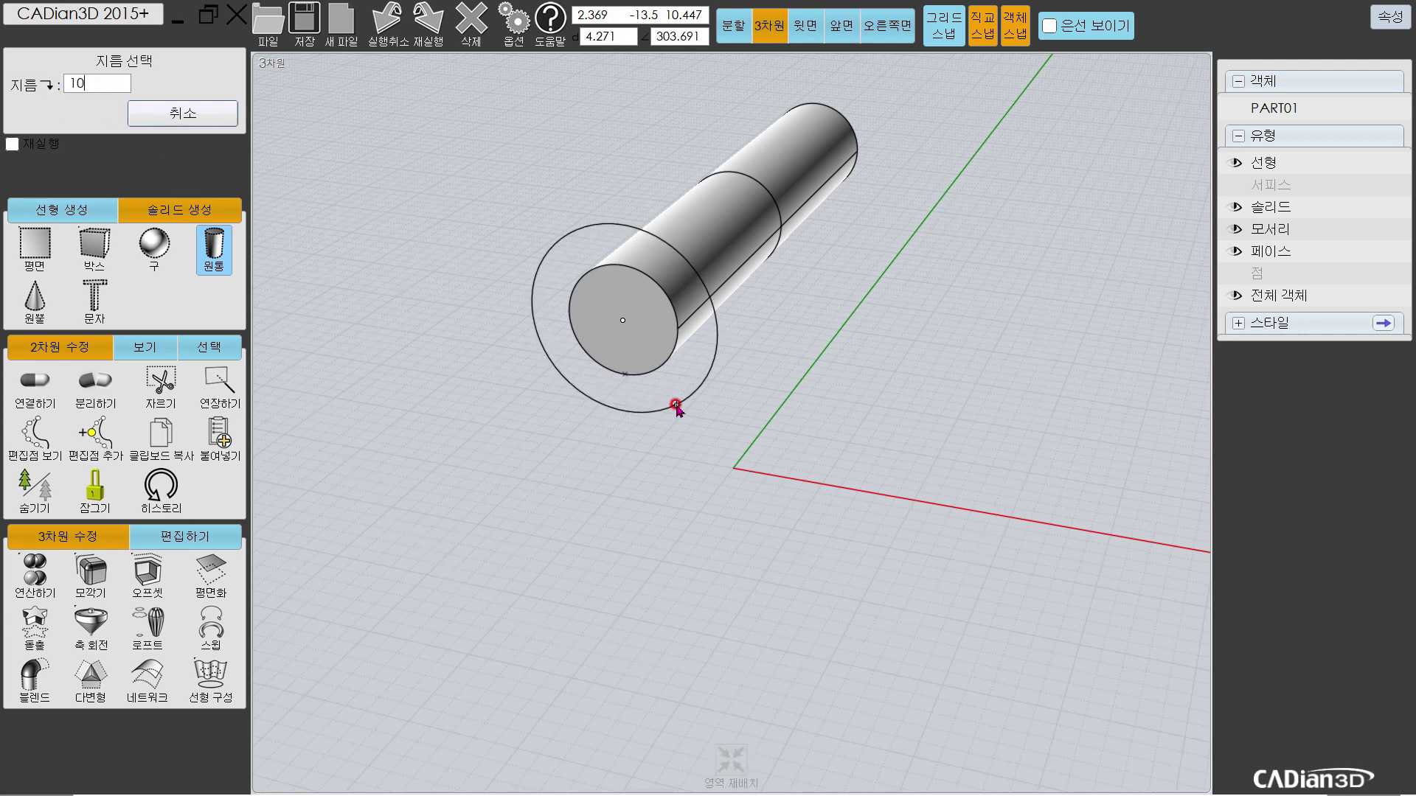
key("Return")
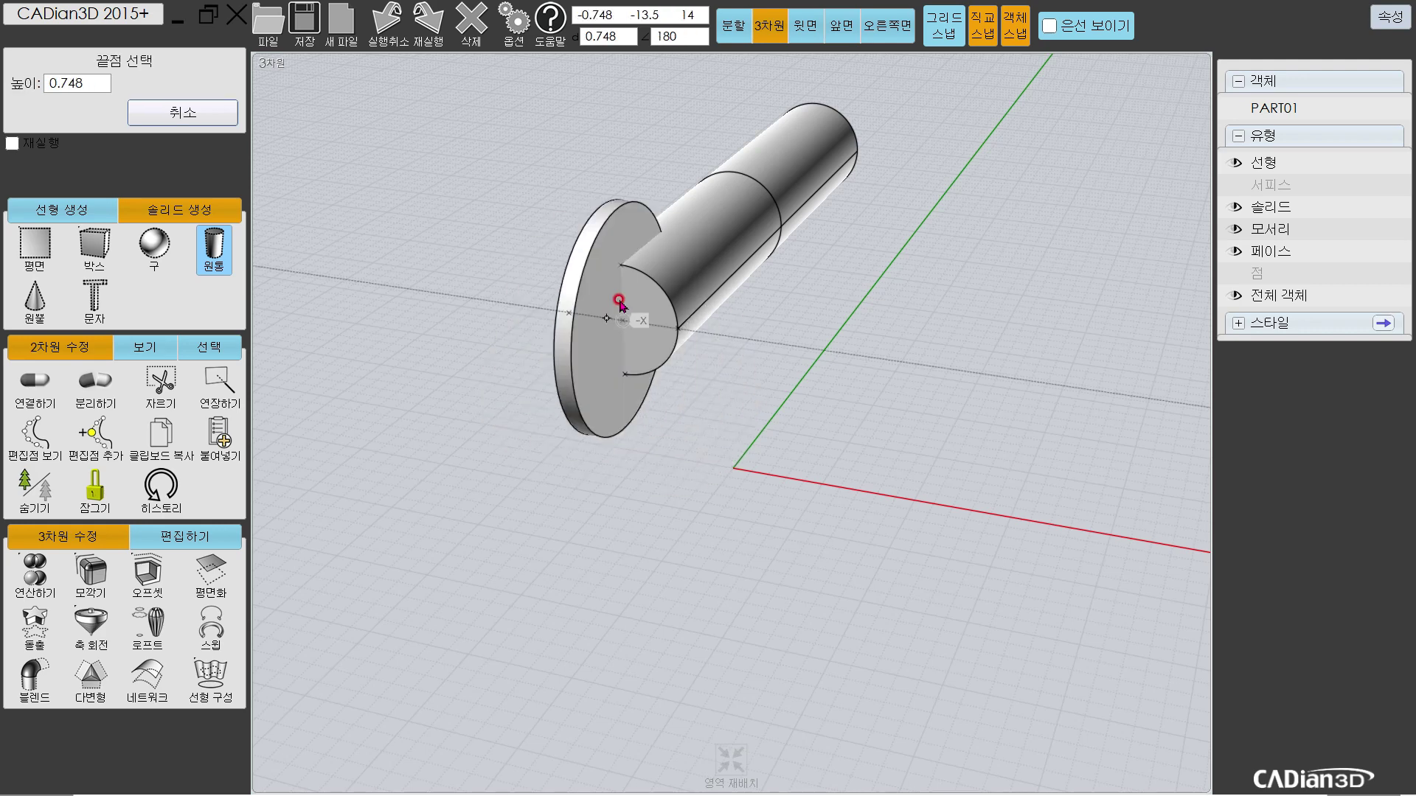
left_click(739, 31)
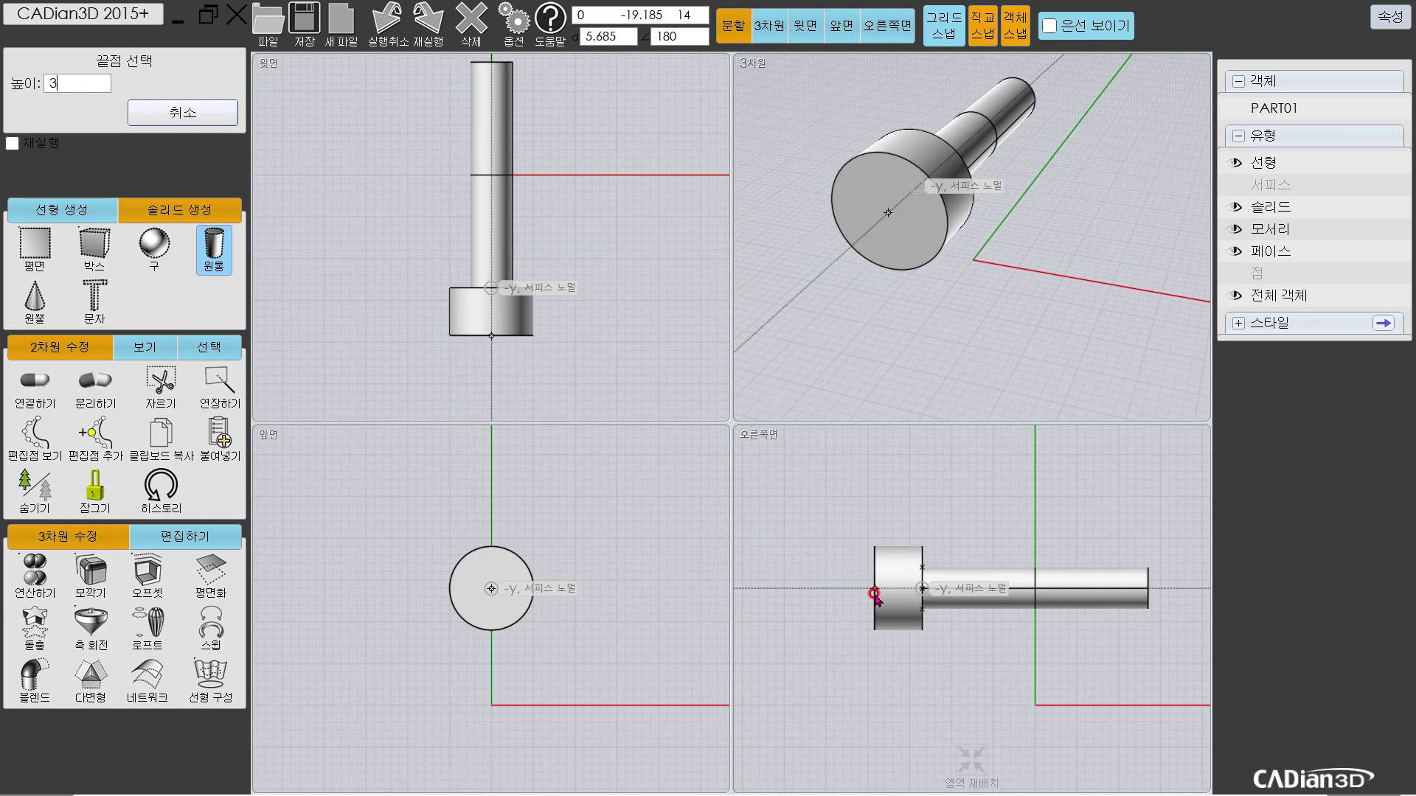
key("Return")
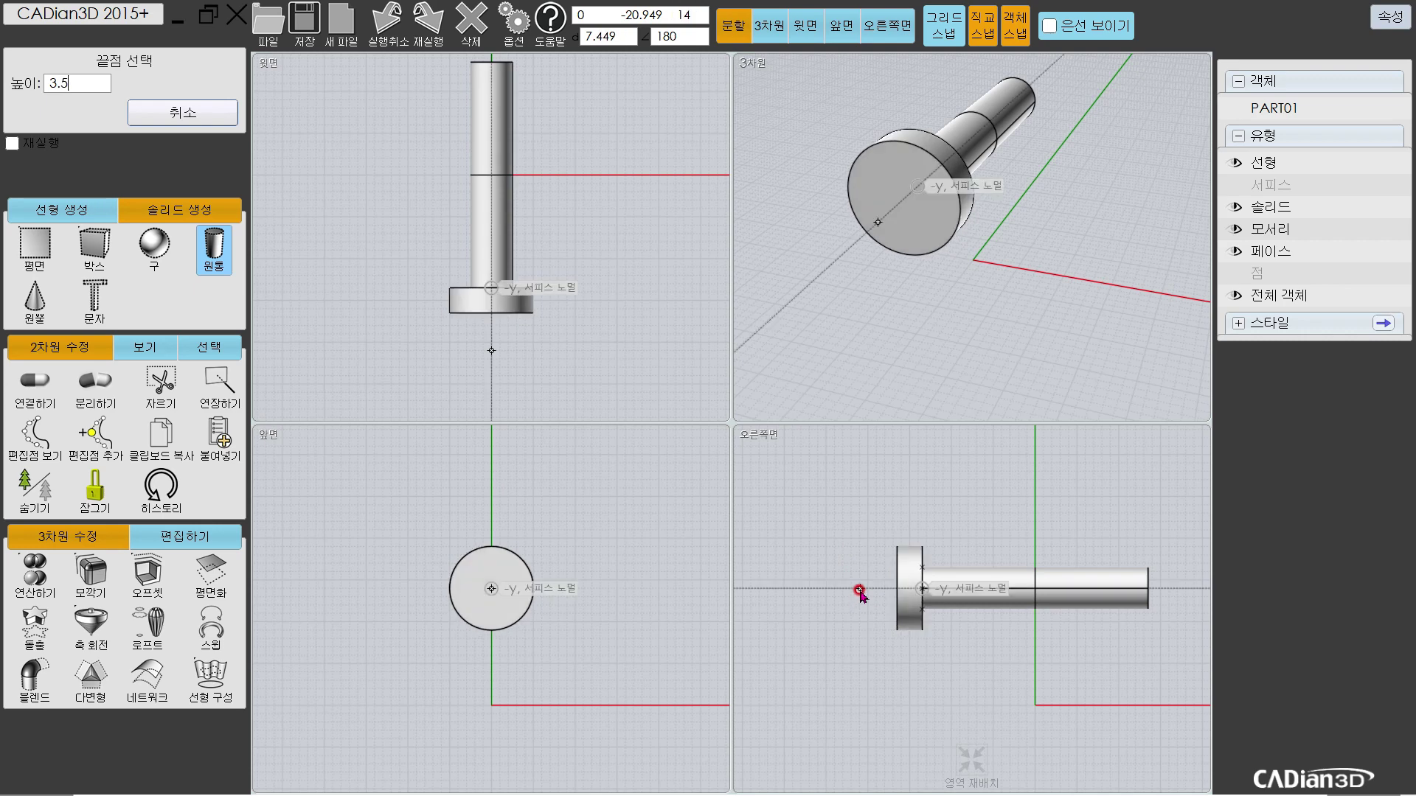
key("Return")
left_click(859, 589)
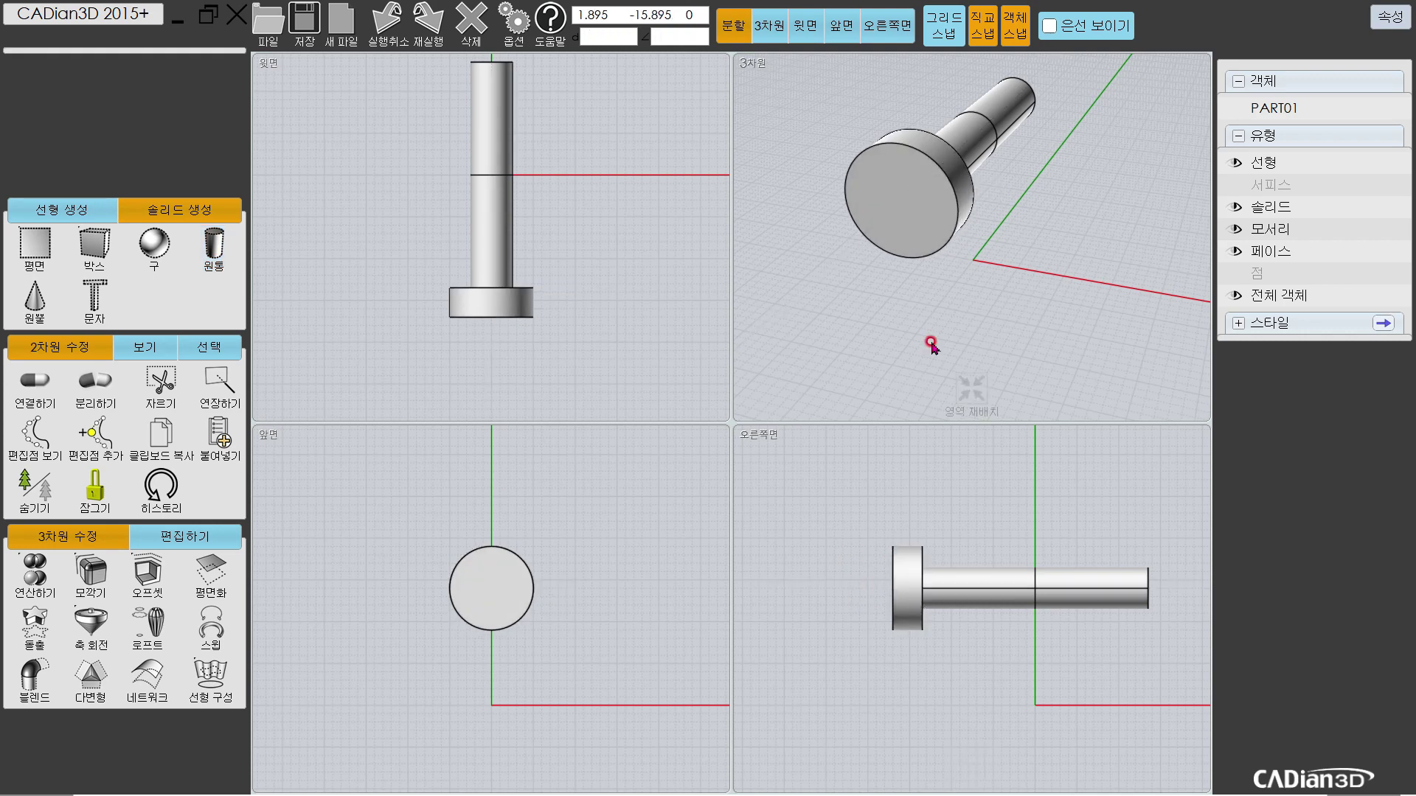
Step: Select the new end head and start the mirror (반사) command on it
left_click(516, 303)
left_click(186, 536)
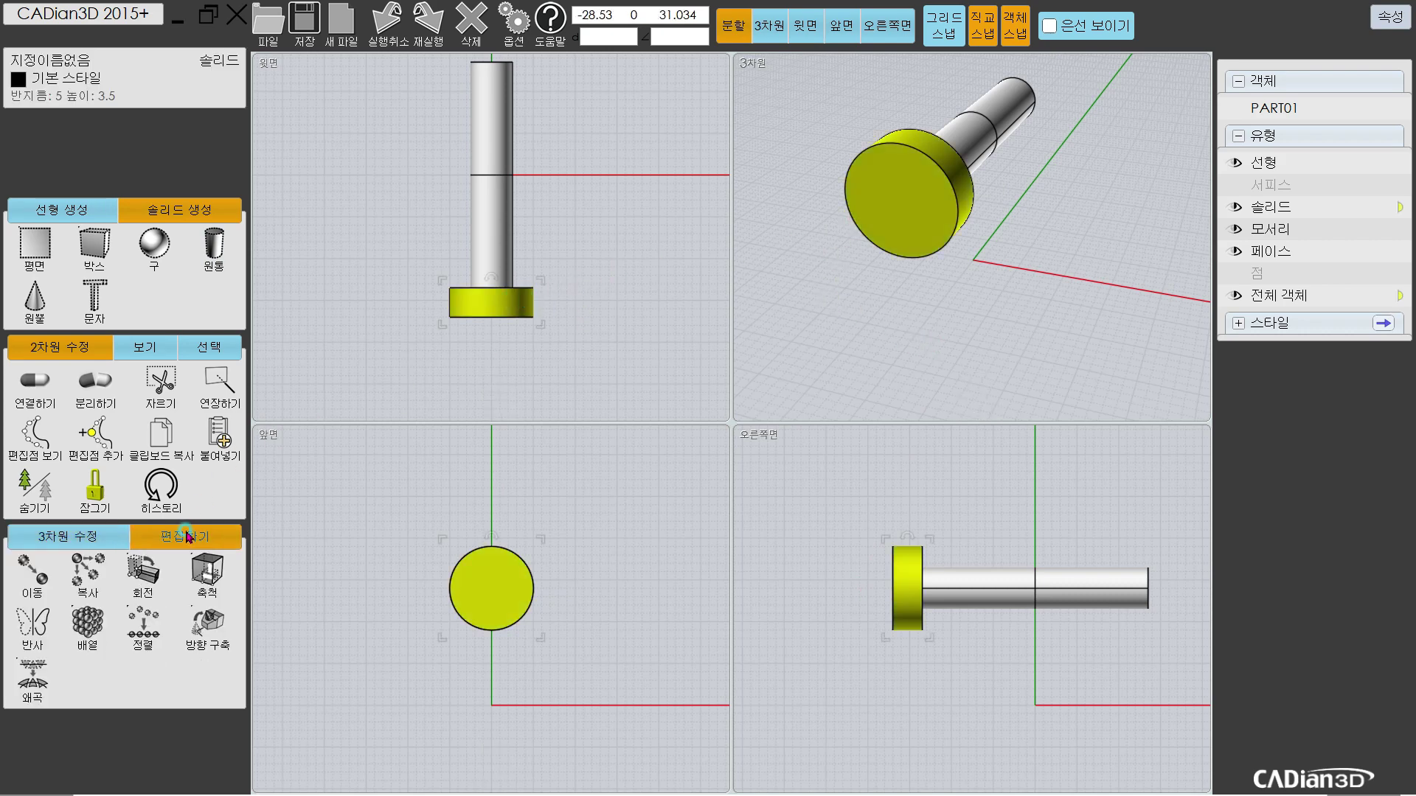
left_click(33, 626)
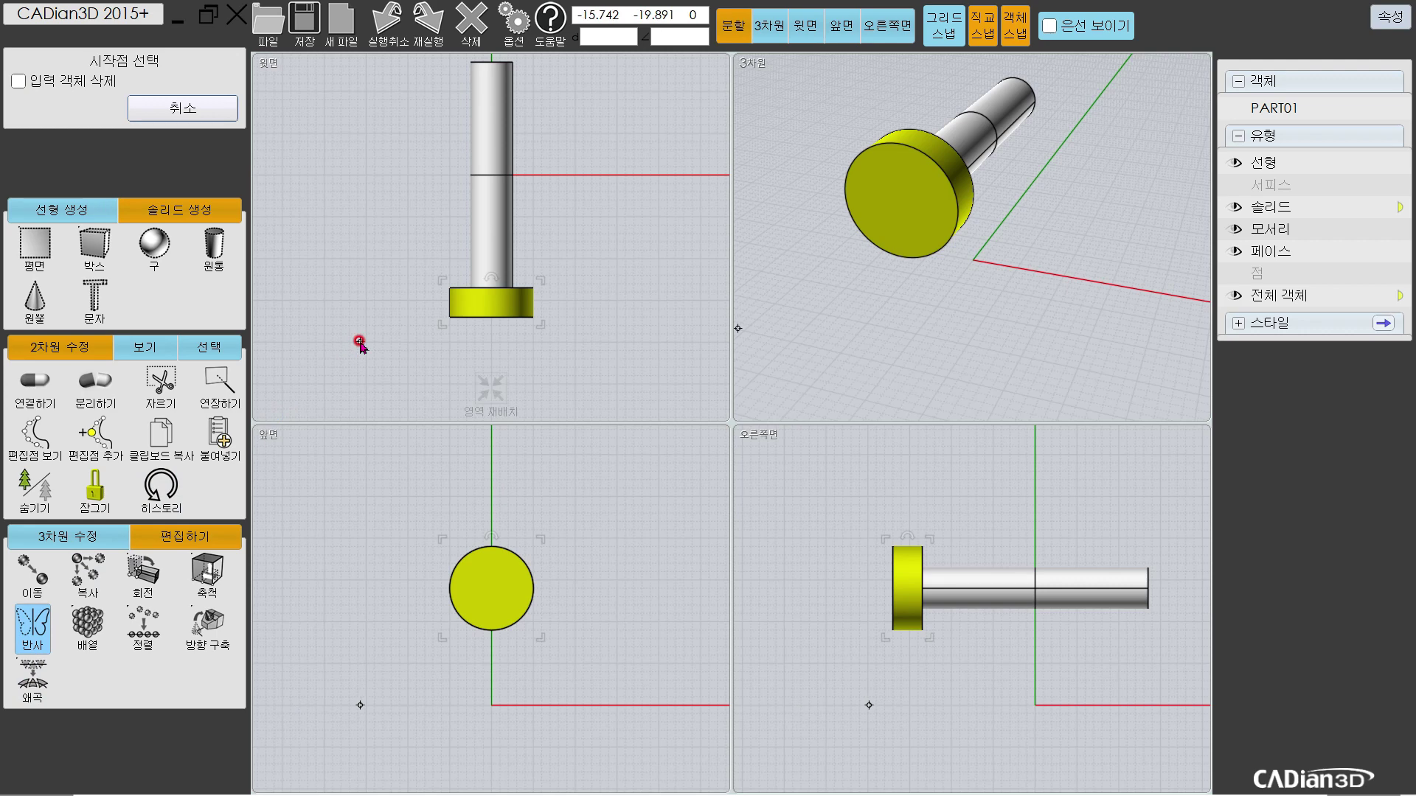
Step: Complete the mirrored end head using a mirror line along the shaft's axis
left_click(587, 179)
right_click(726, 295)
scroll(828, 253, "down", 3)
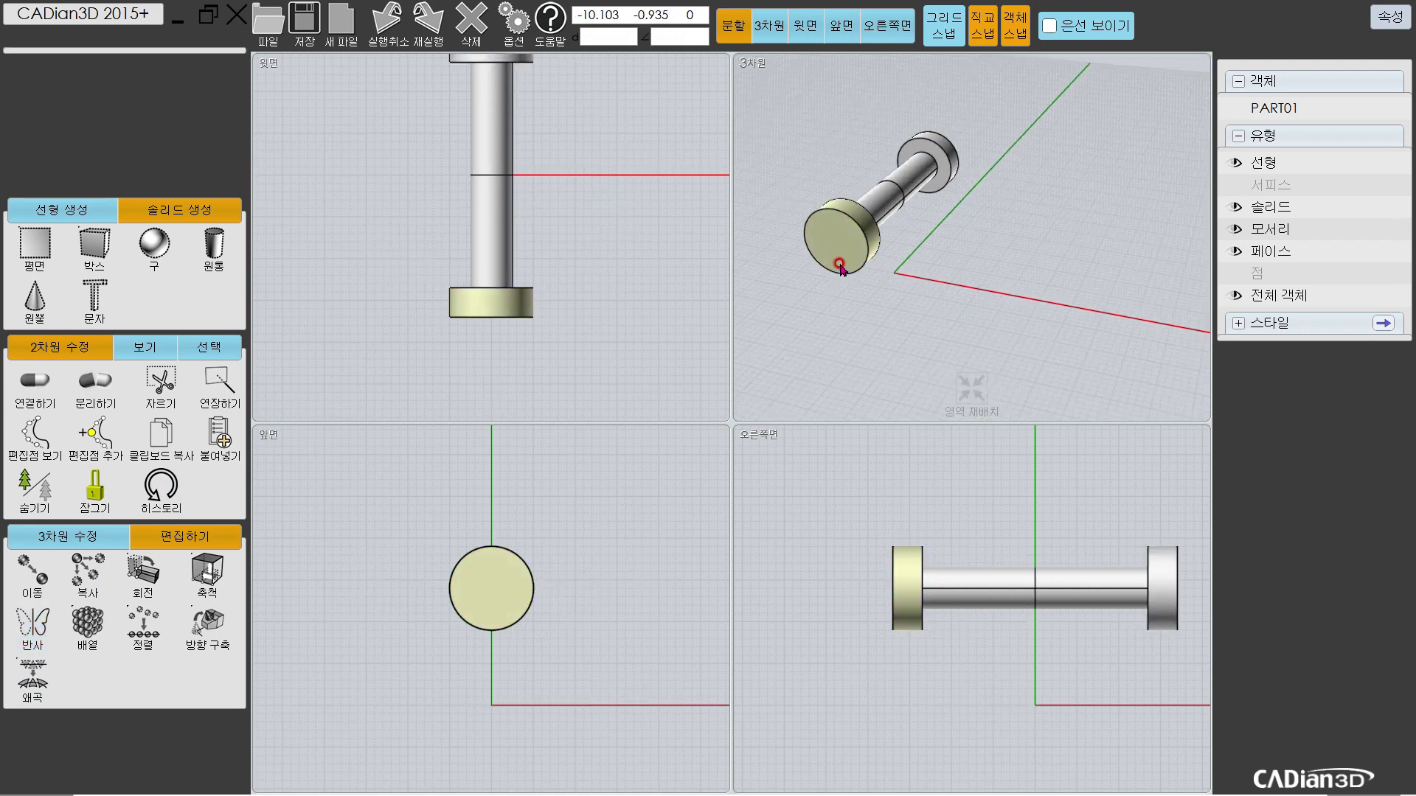
Step: Unite the shaft and both end heads with 합집합 into one 10 x 34 x 10 solid
left_click(59, 538)
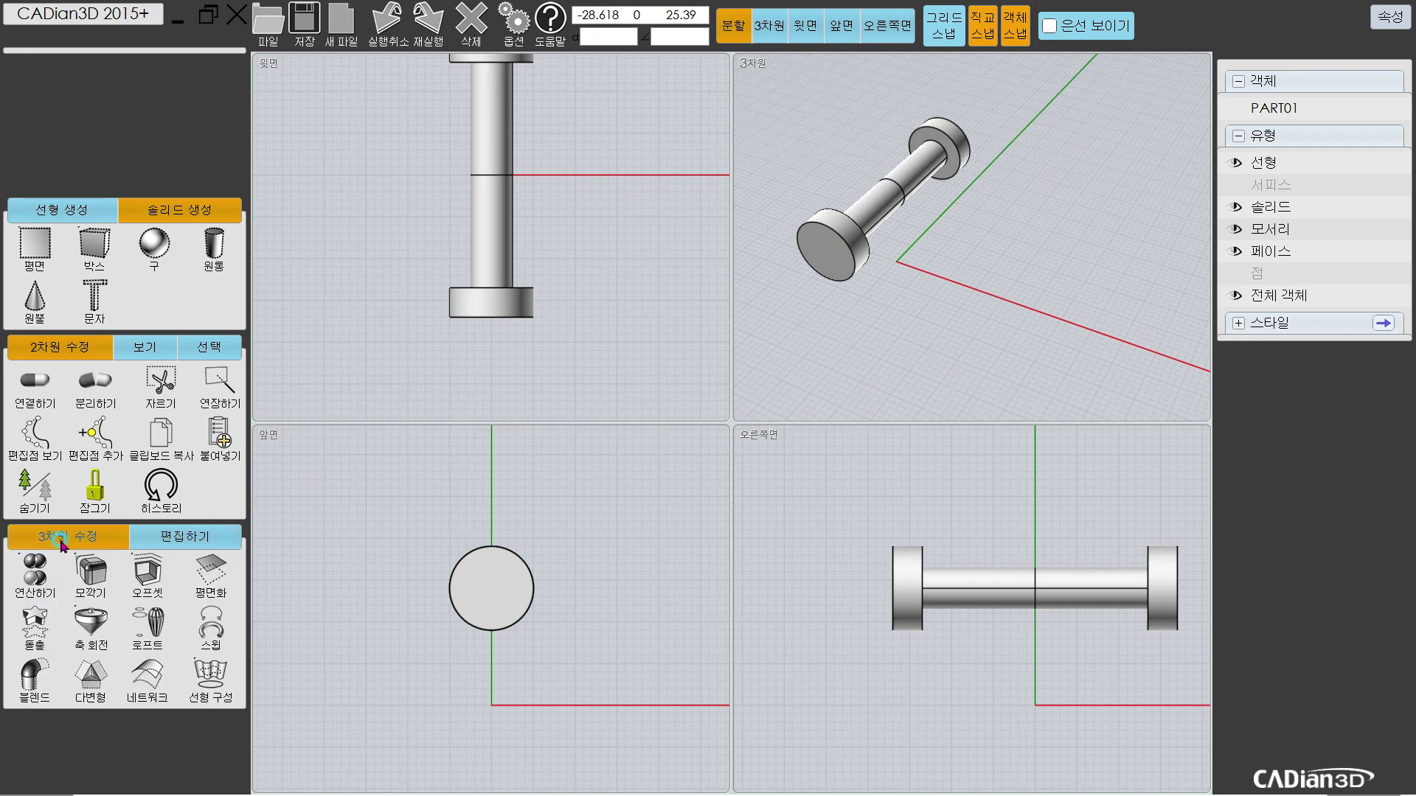
left_click(46, 582)
left_click(66, 577)
left_click(868, 208)
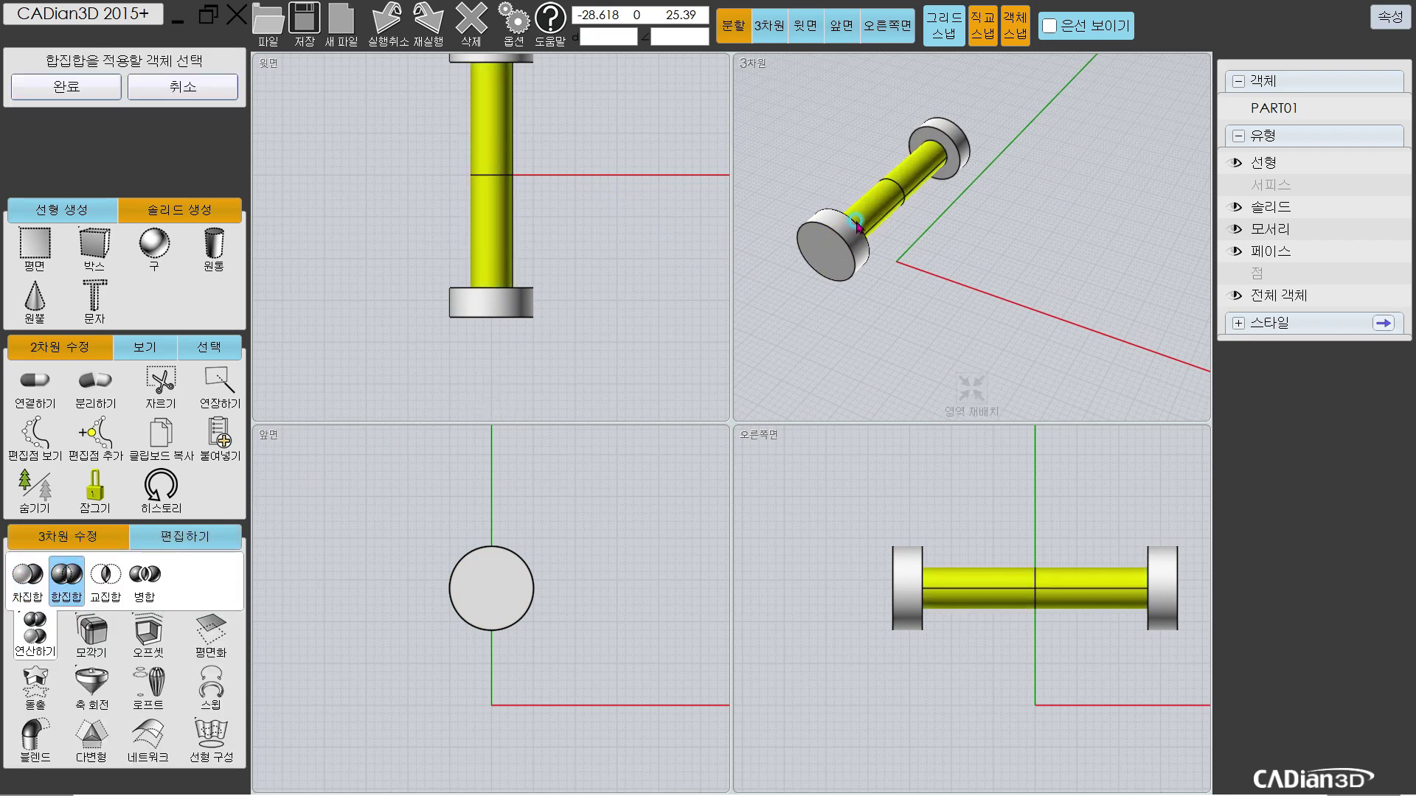
left_click(842, 242)
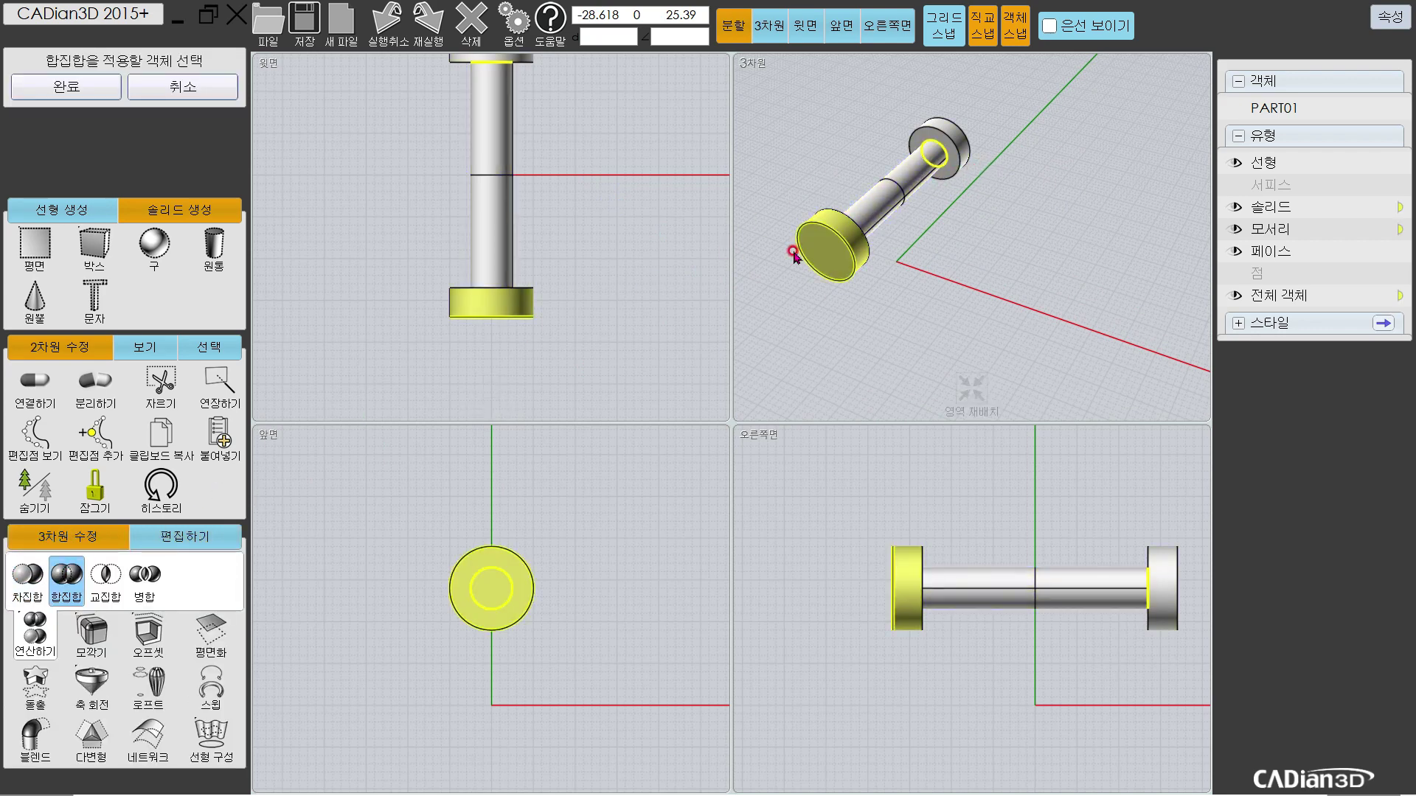
left_click(919, 179)
left_click(981, 162)
right_click(1013, 156)
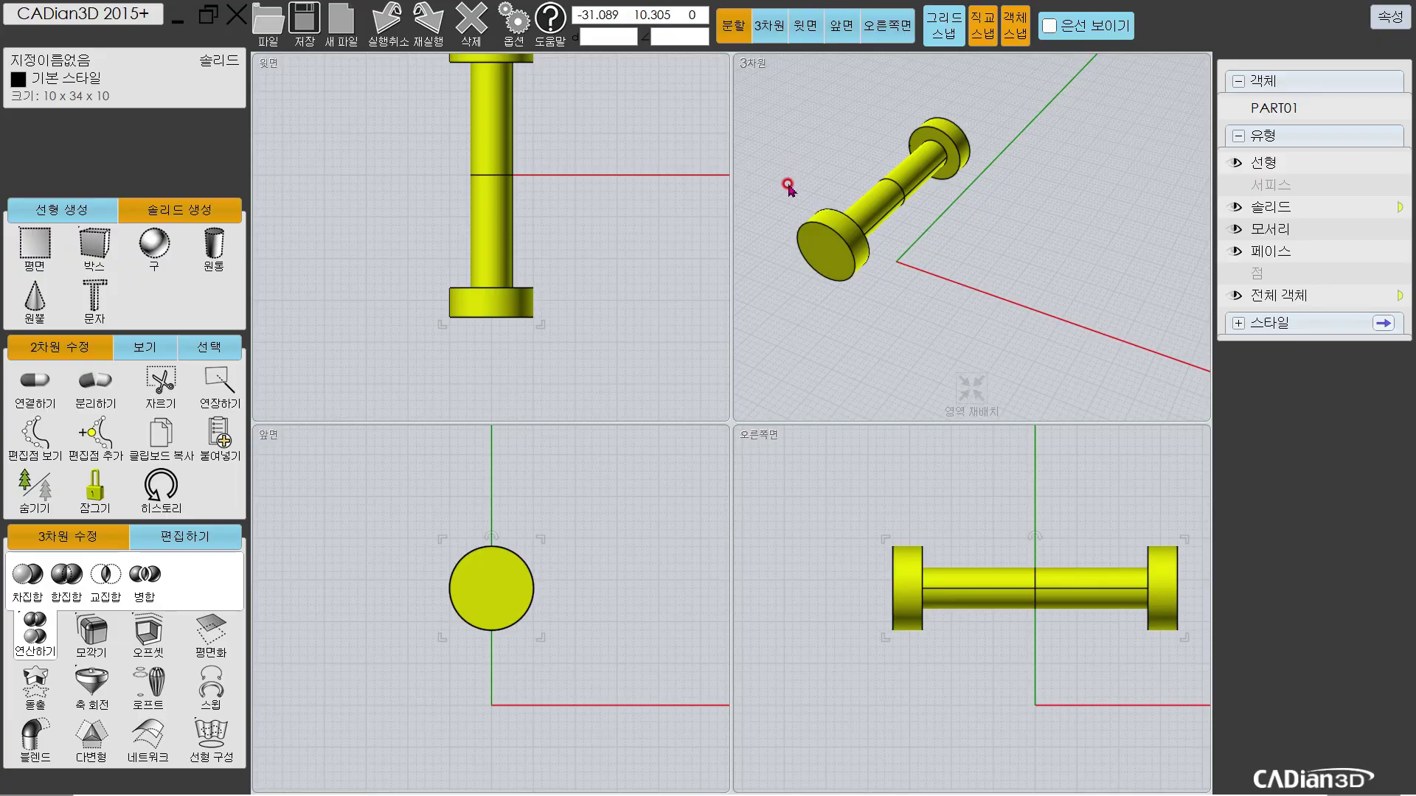
key("alt+Tab")
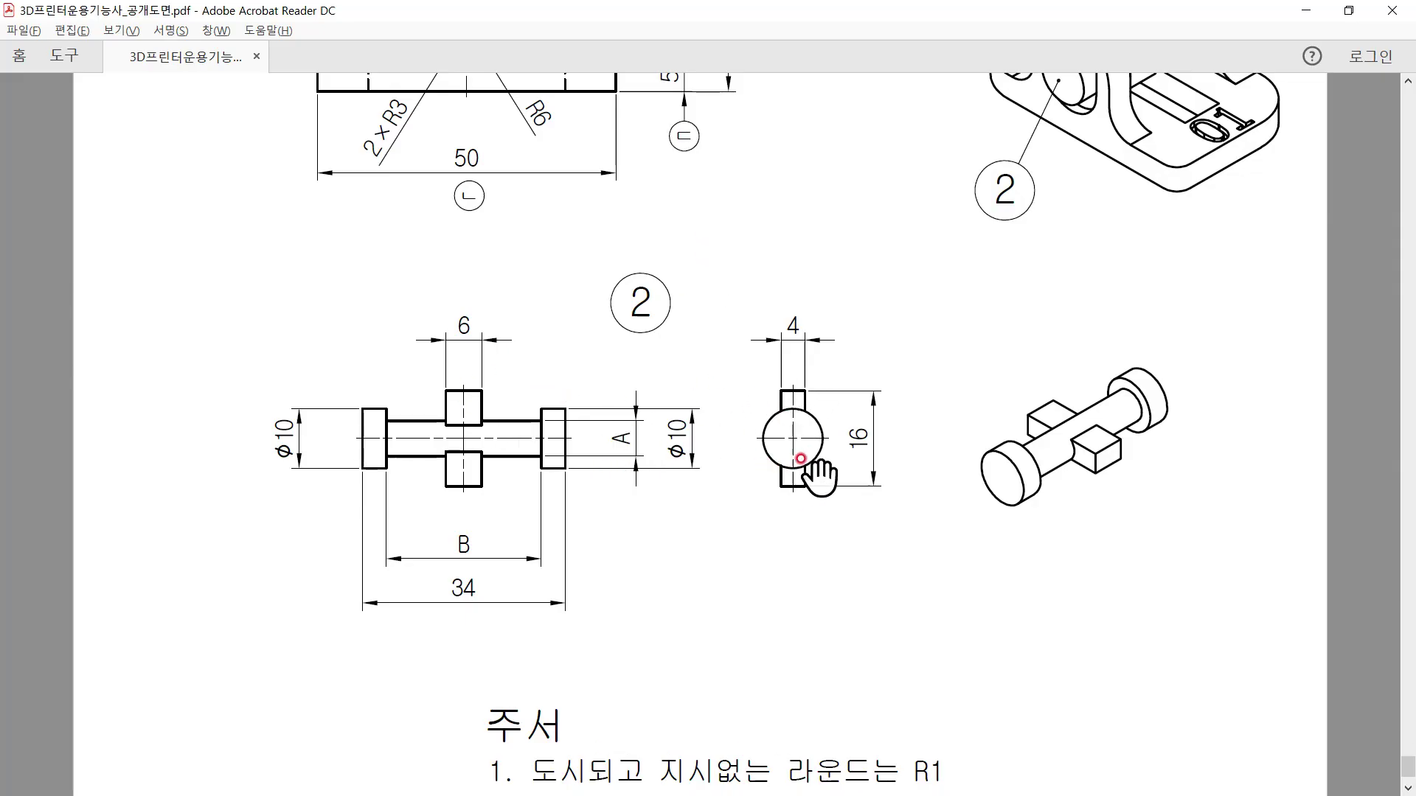
key("alt+Tab")
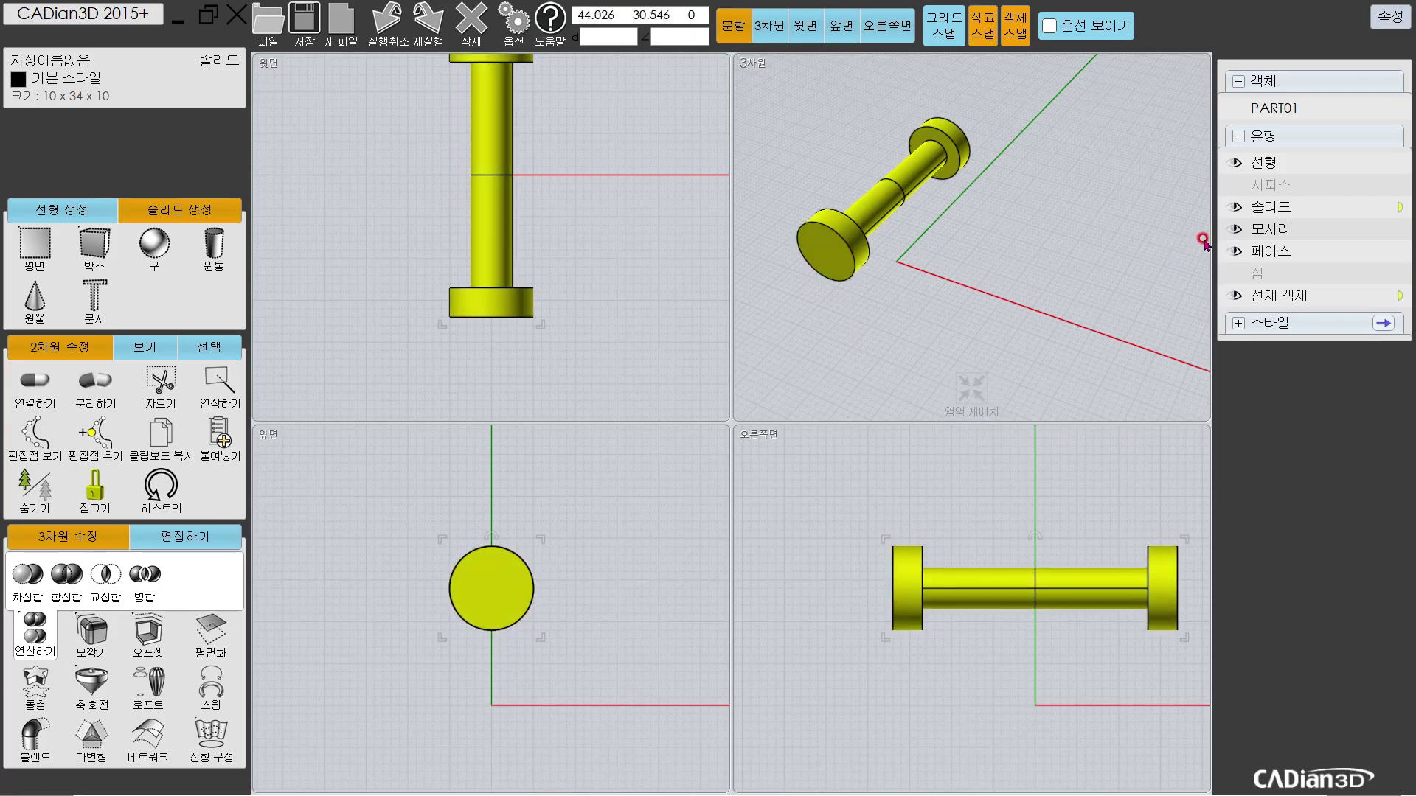
Step: Hide all solids in the viewports, leaving the shaft's circle profile visible
left_click(1132, 254)
left_click(1237, 208)
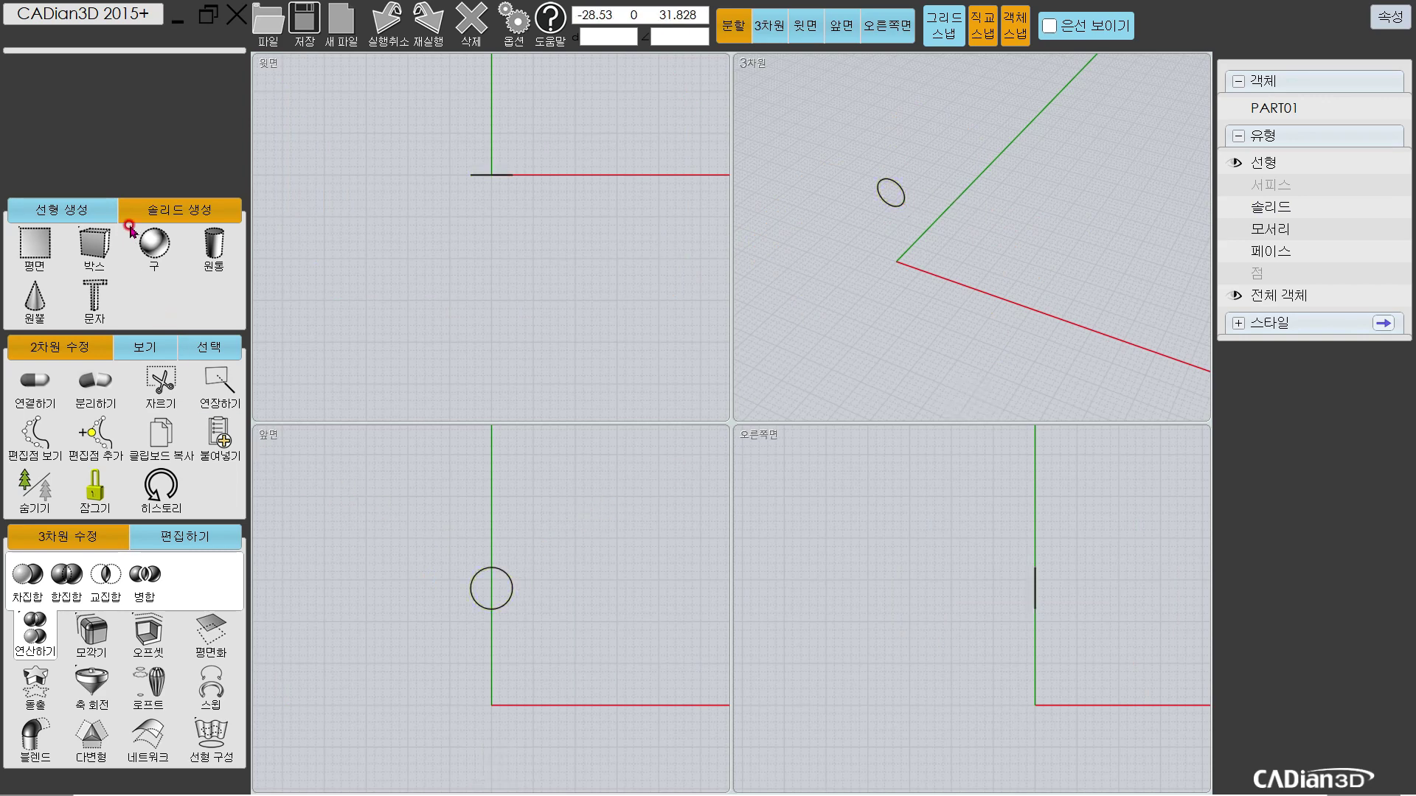
left_click(79, 209)
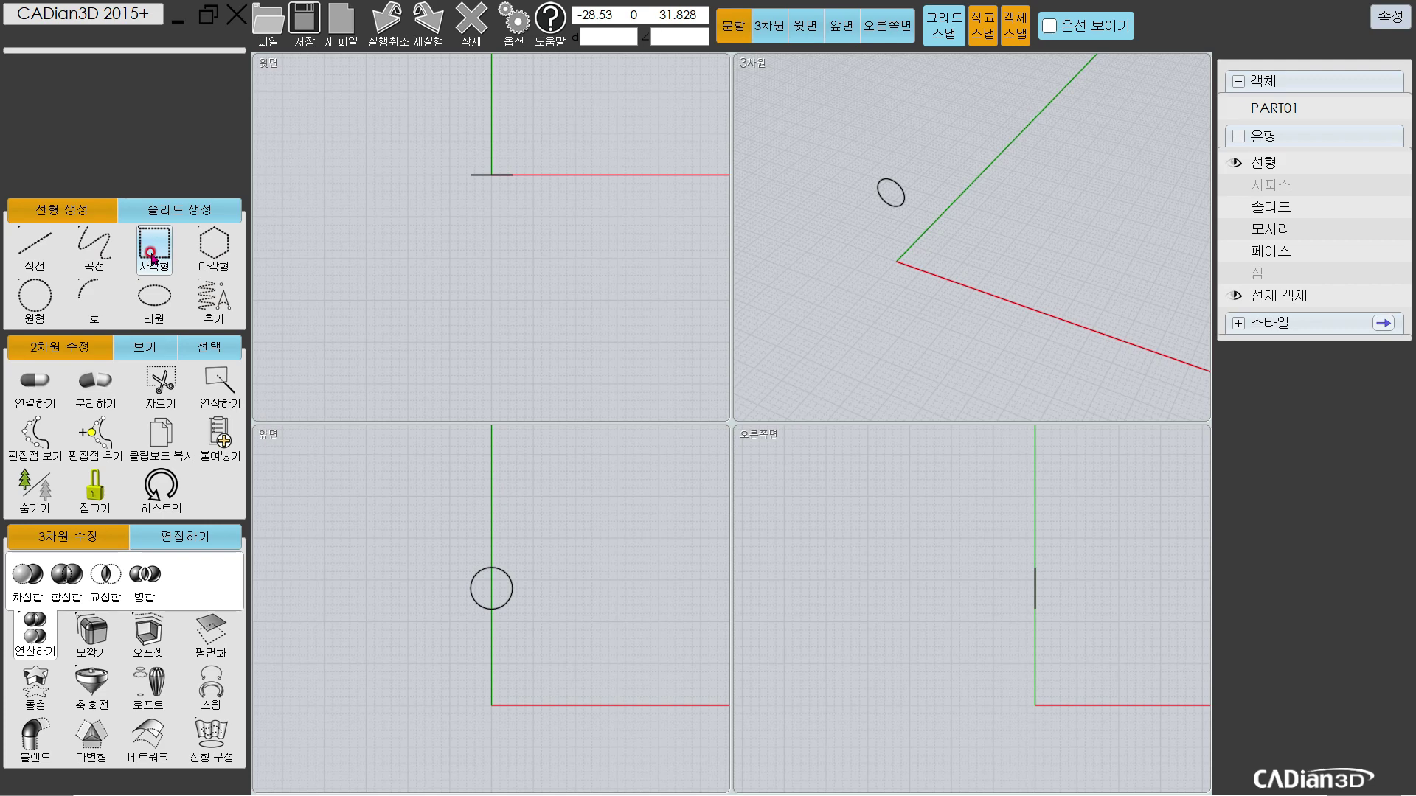
left_click(160, 212)
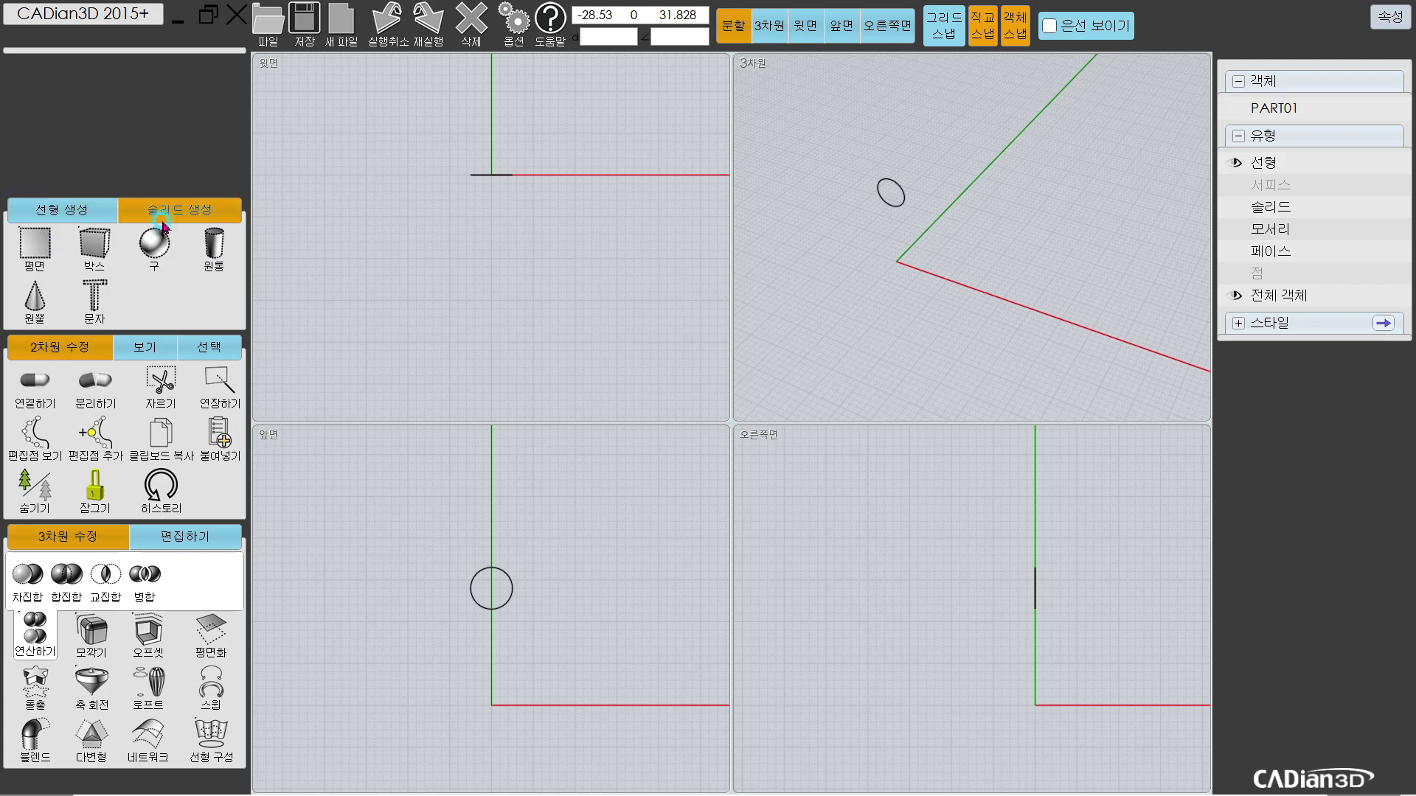
left_click(61, 209)
Step: Draw a 4 by 16 centre rectangle on the shaft's circle and select it
left_click(154, 247)
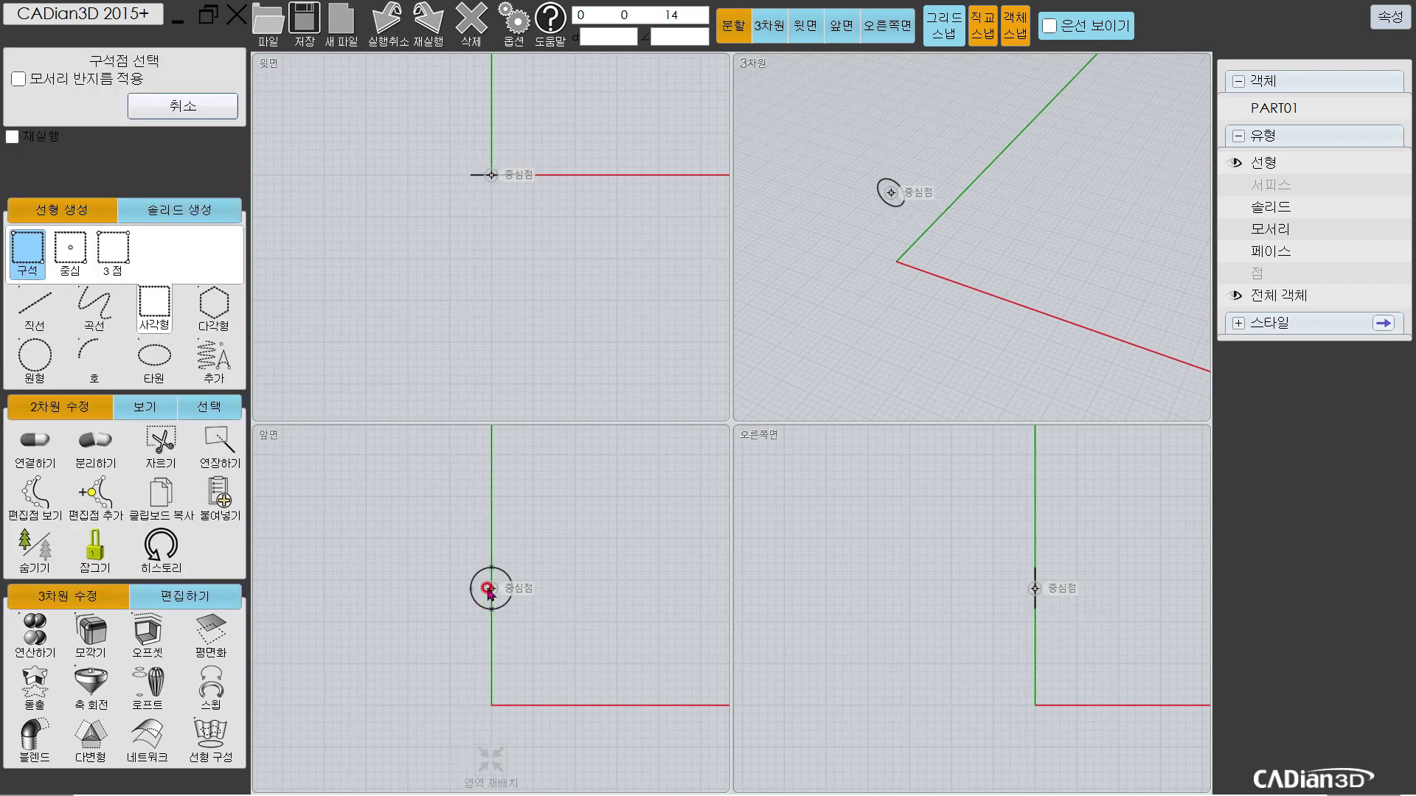
left_click(70, 251)
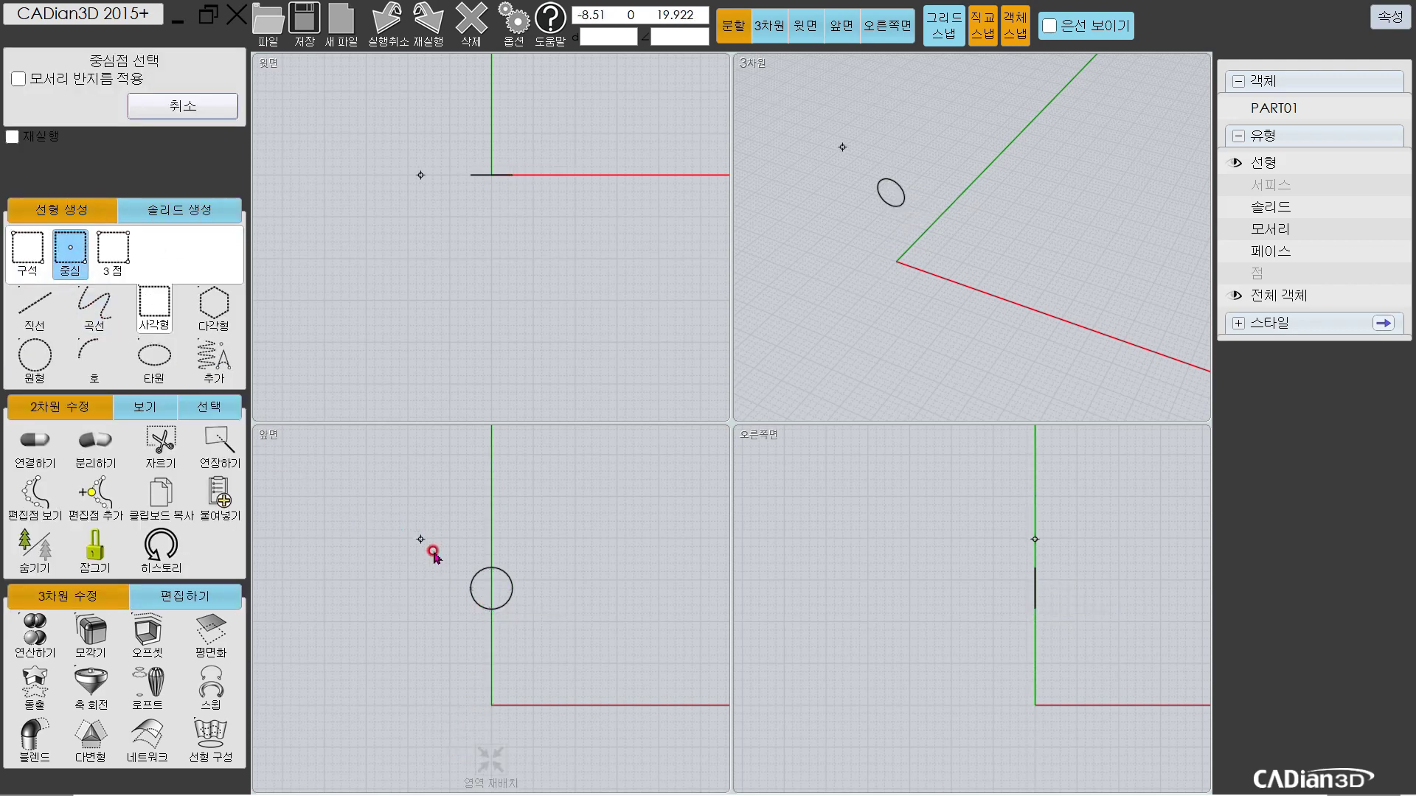
left_click(490, 588)
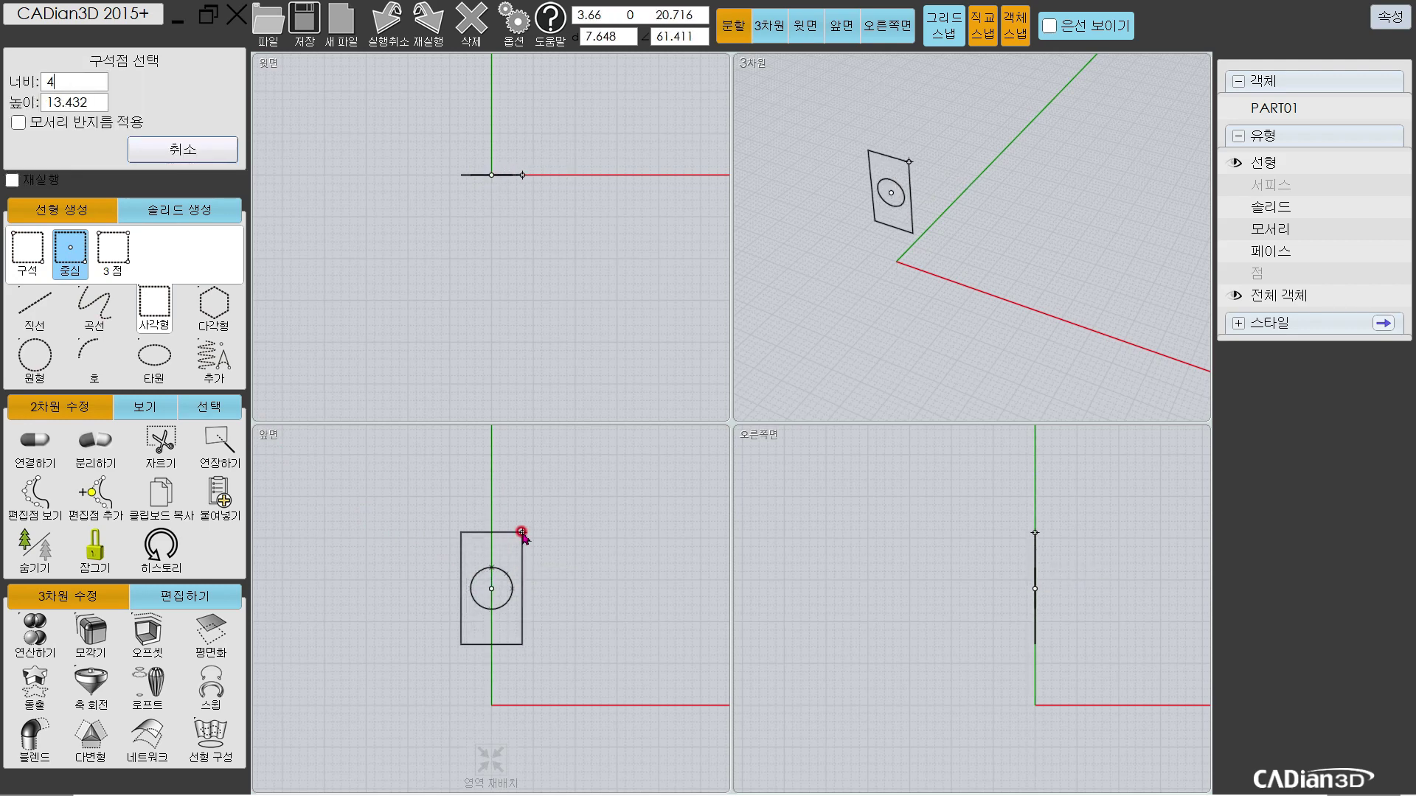
key("Tab")
type("16")
key("Return")
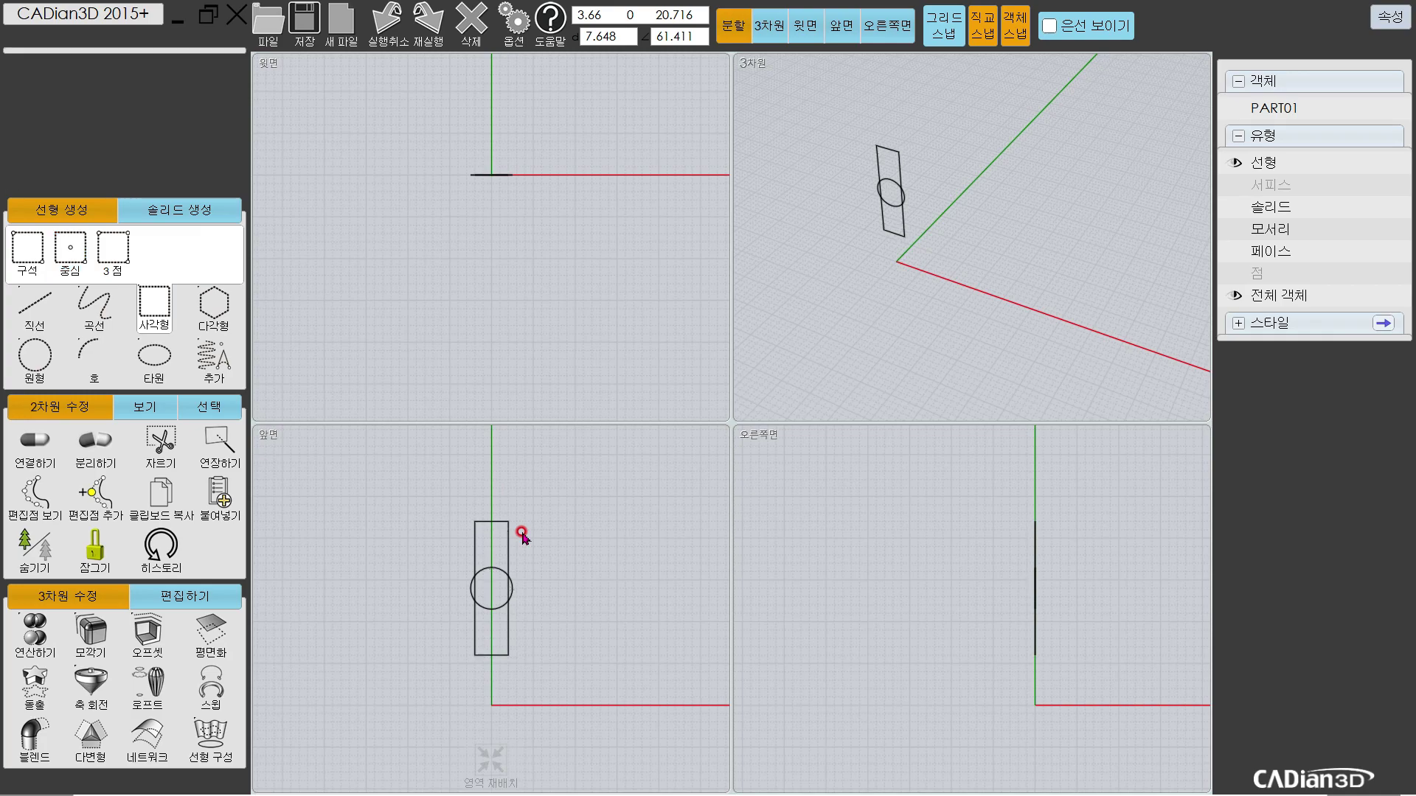
key("alt+Tab")
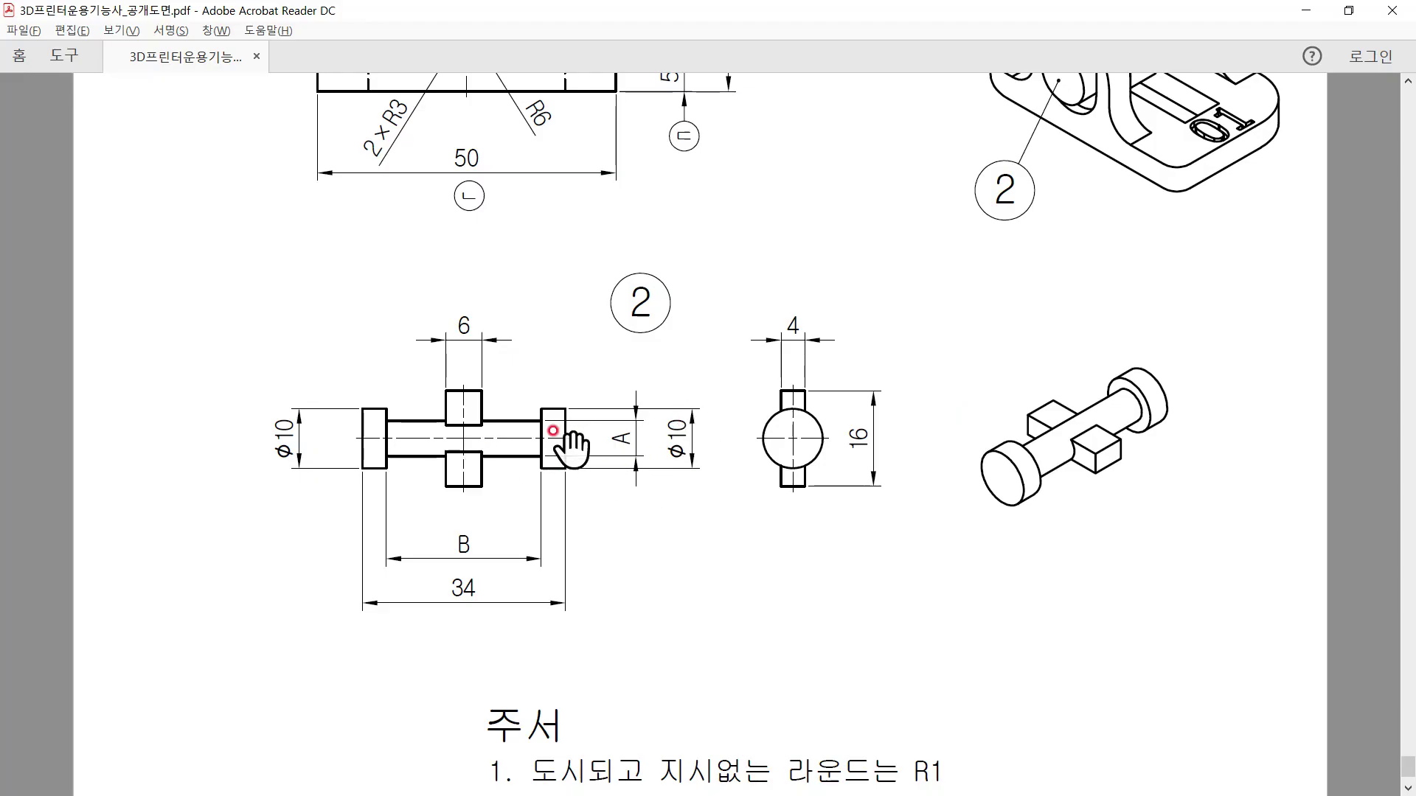
key("alt+Tab")
left_click(895, 174)
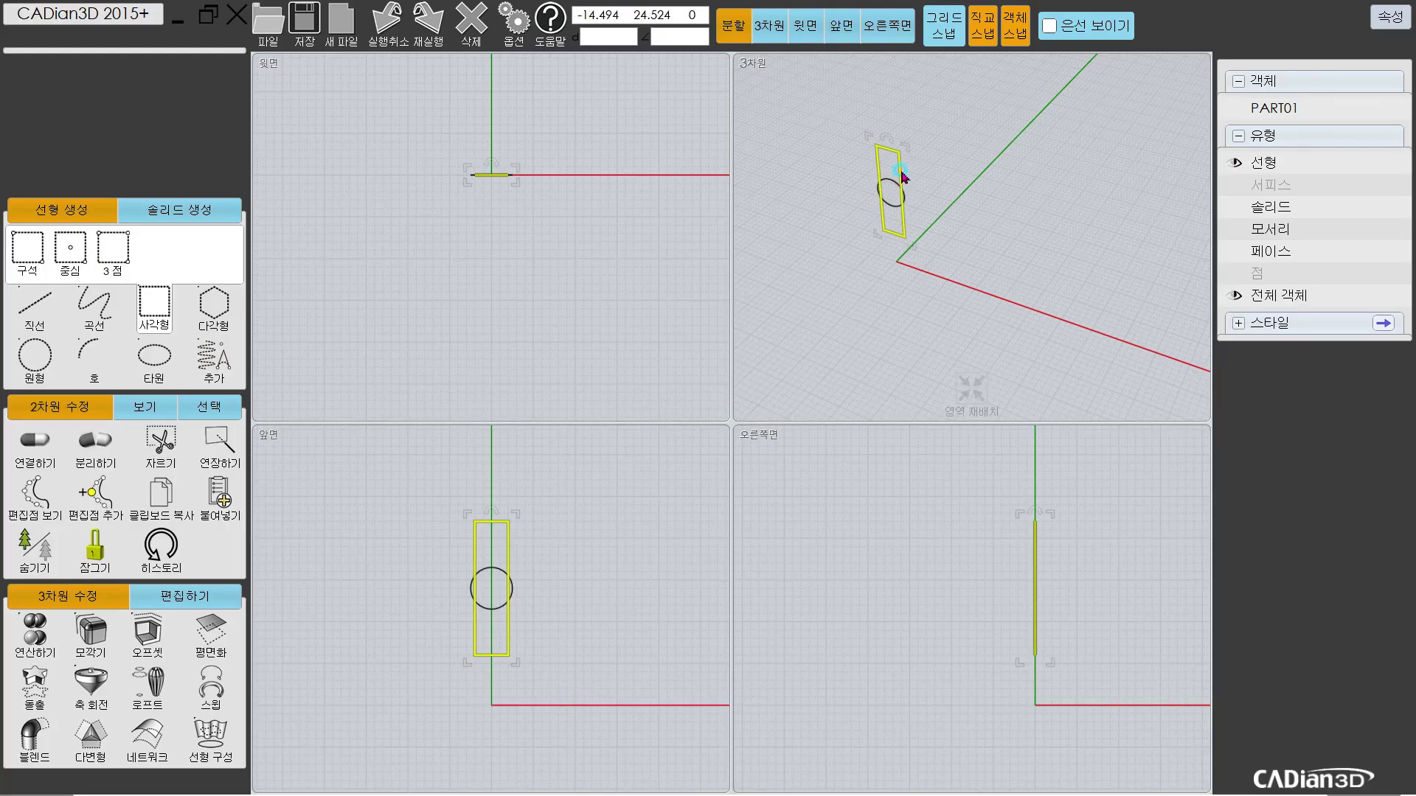
Step: Extrude the rectangle into a lug block across the pin, then hide the PART01 bracket
left_click(35, 682)
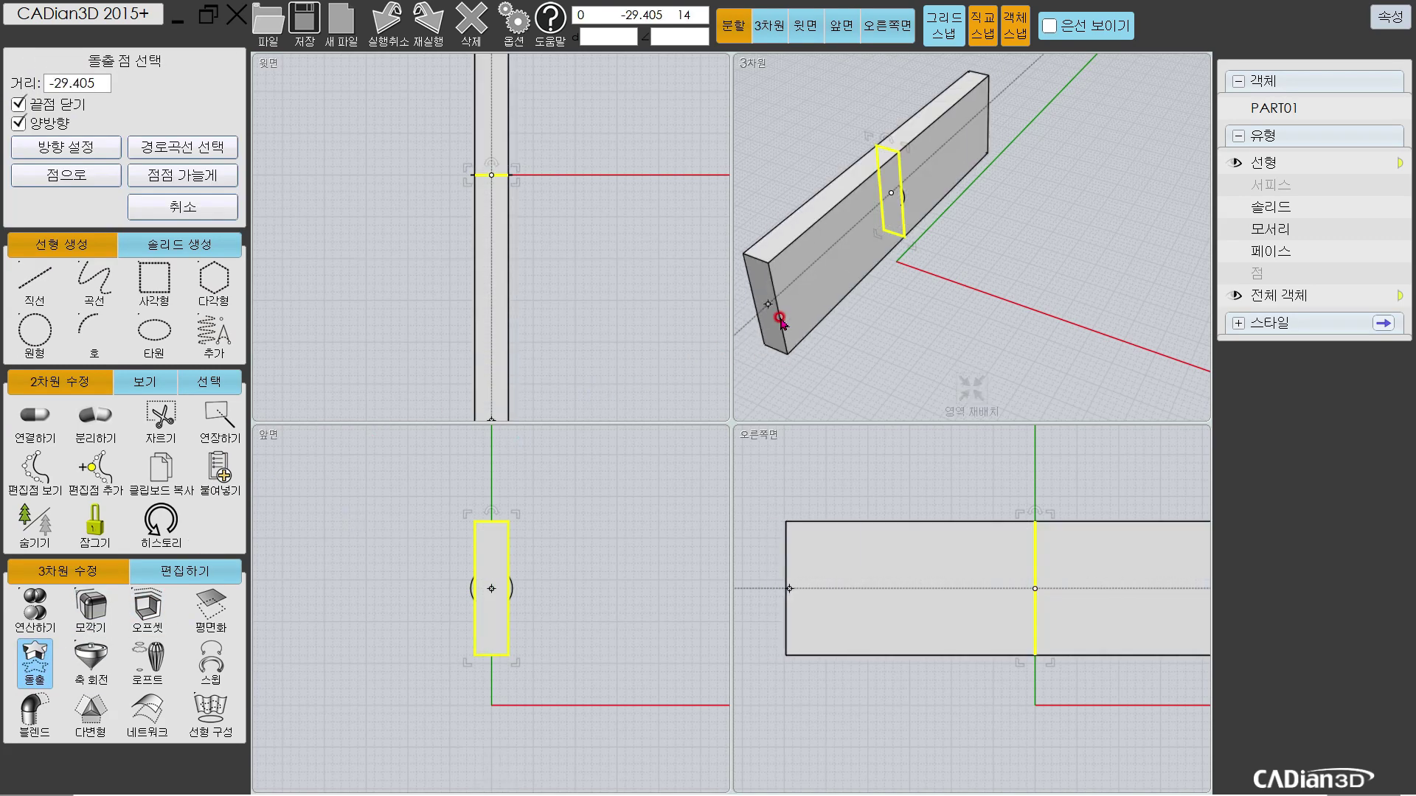
left_click(780, 322)
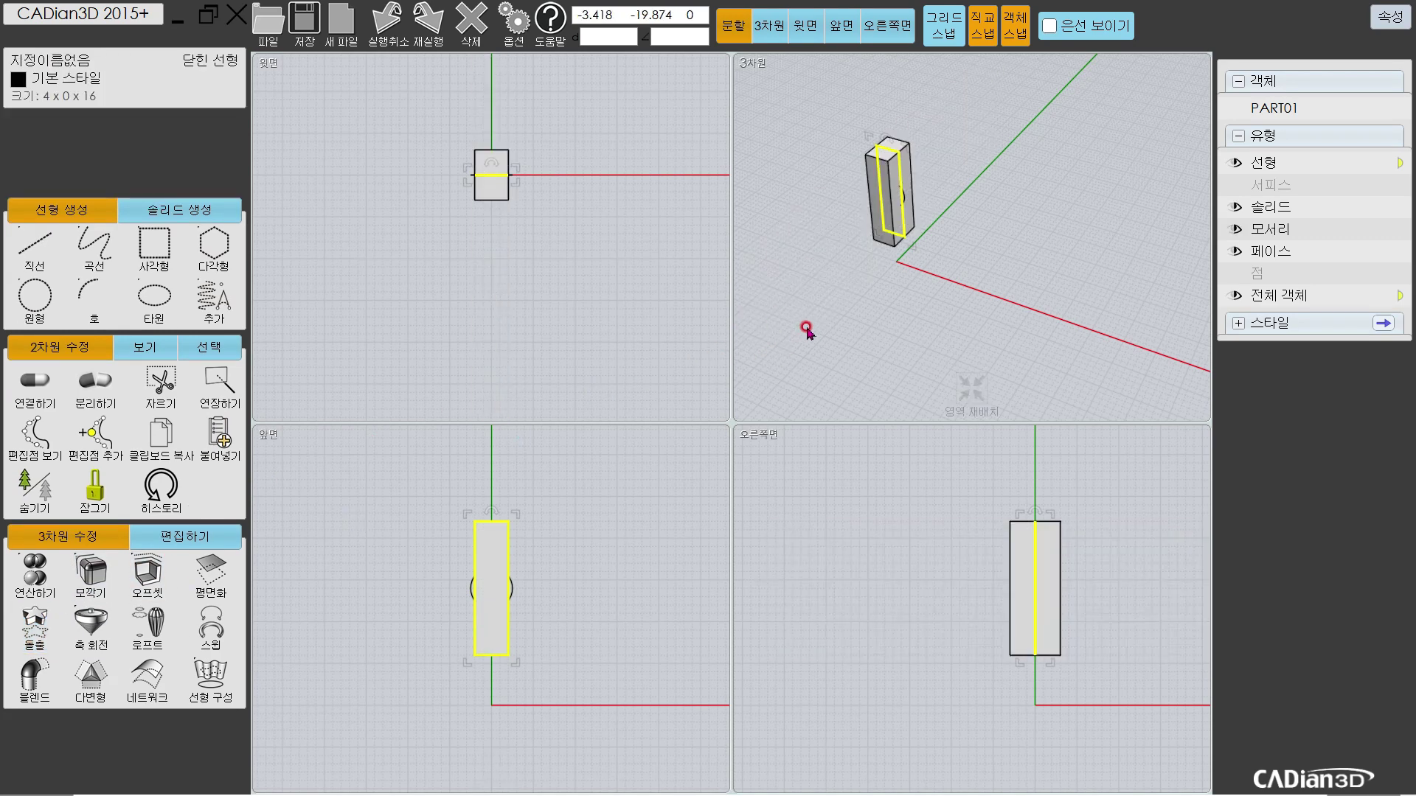
left_click(1237, 208)
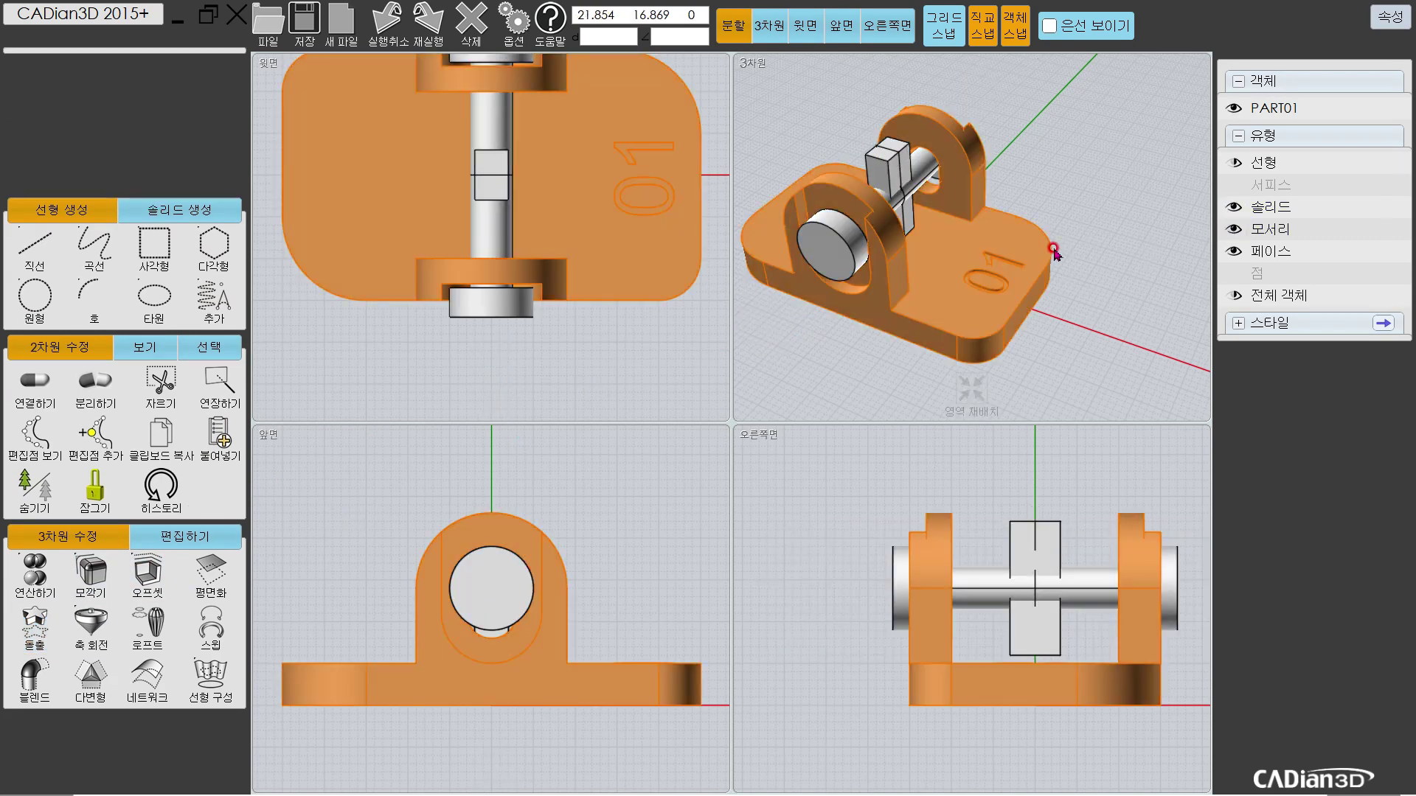
mouse_move(1031, 325)
middle_mouse_down()
mouse_move(936, 268)
mouse_move(759, 314)
middle_mouse_up()
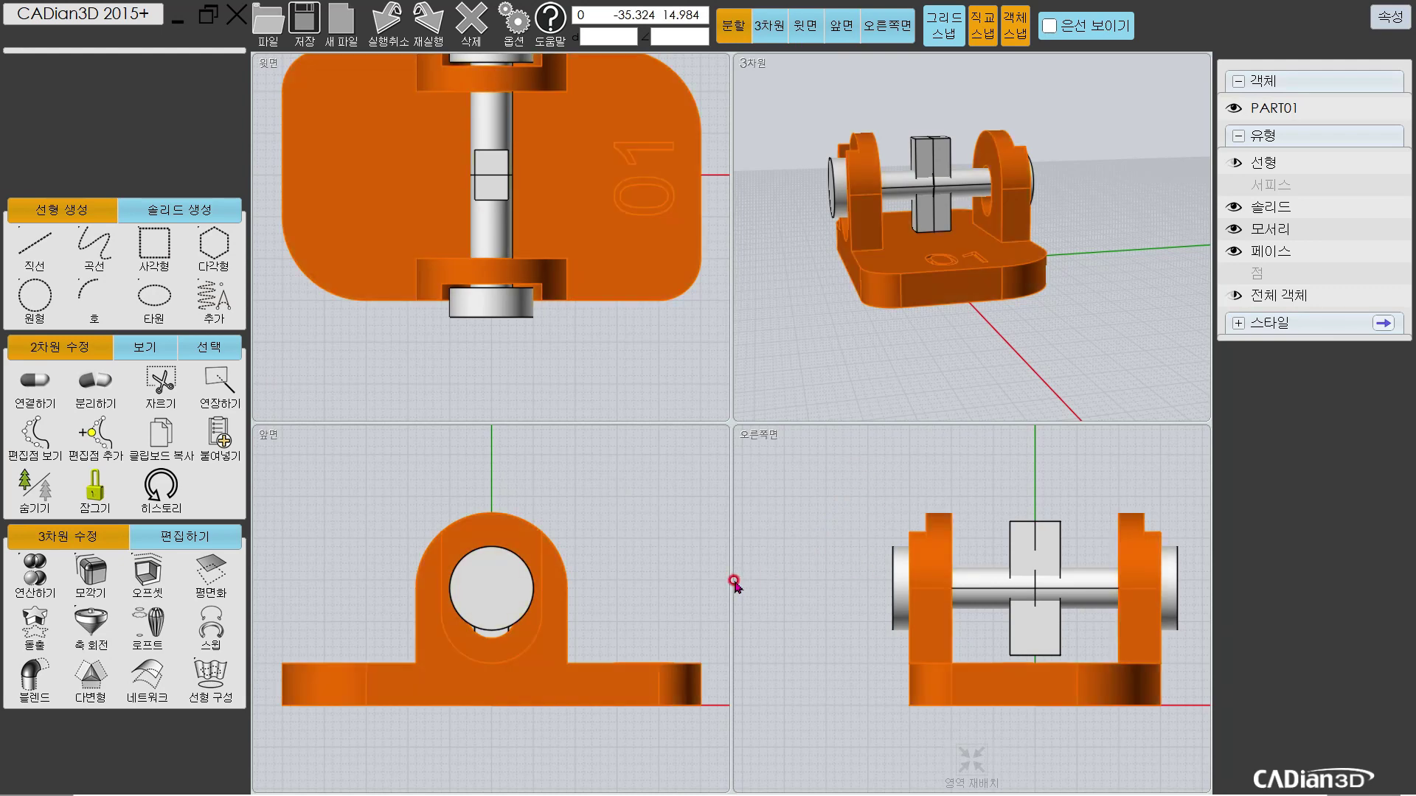
left_click(664, 666)
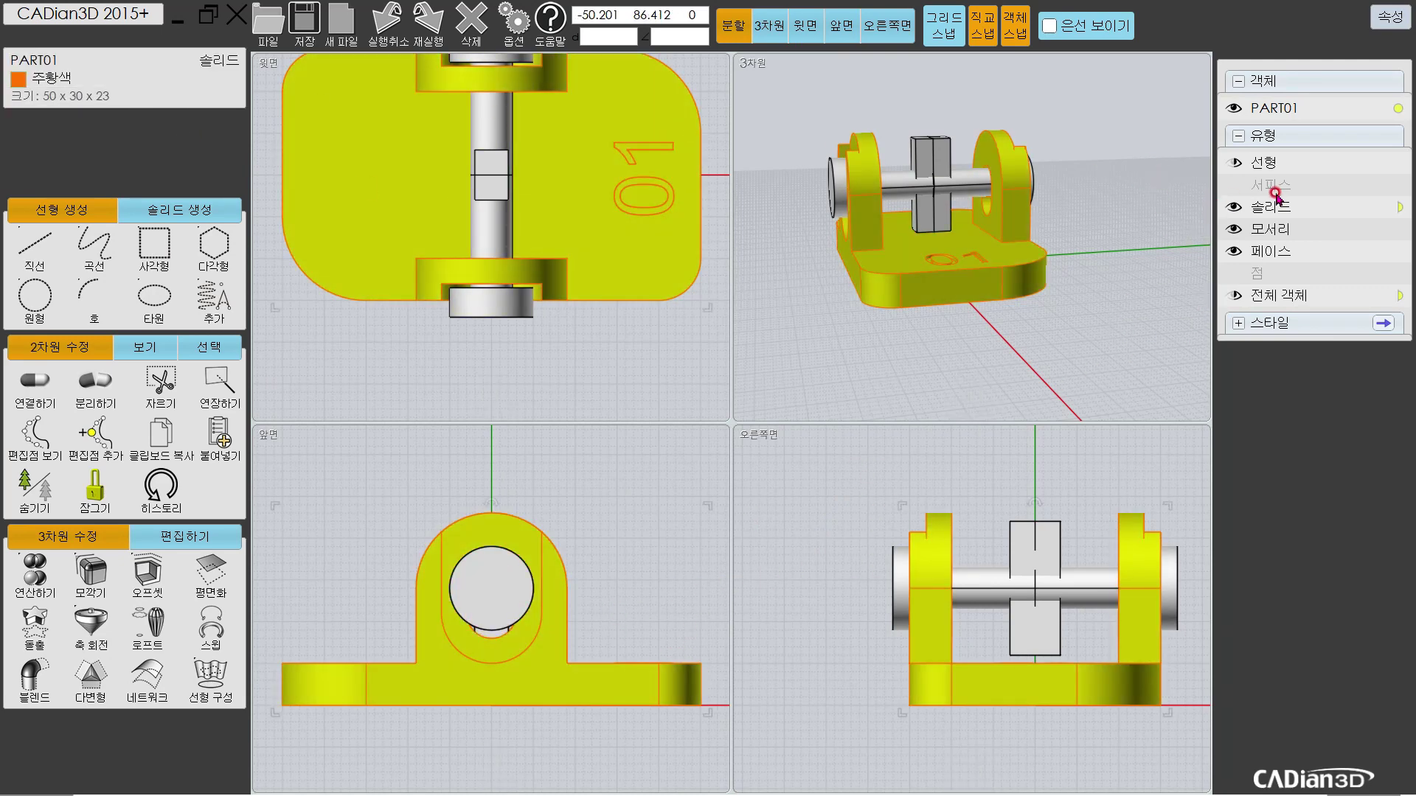
left_click(32, 489)
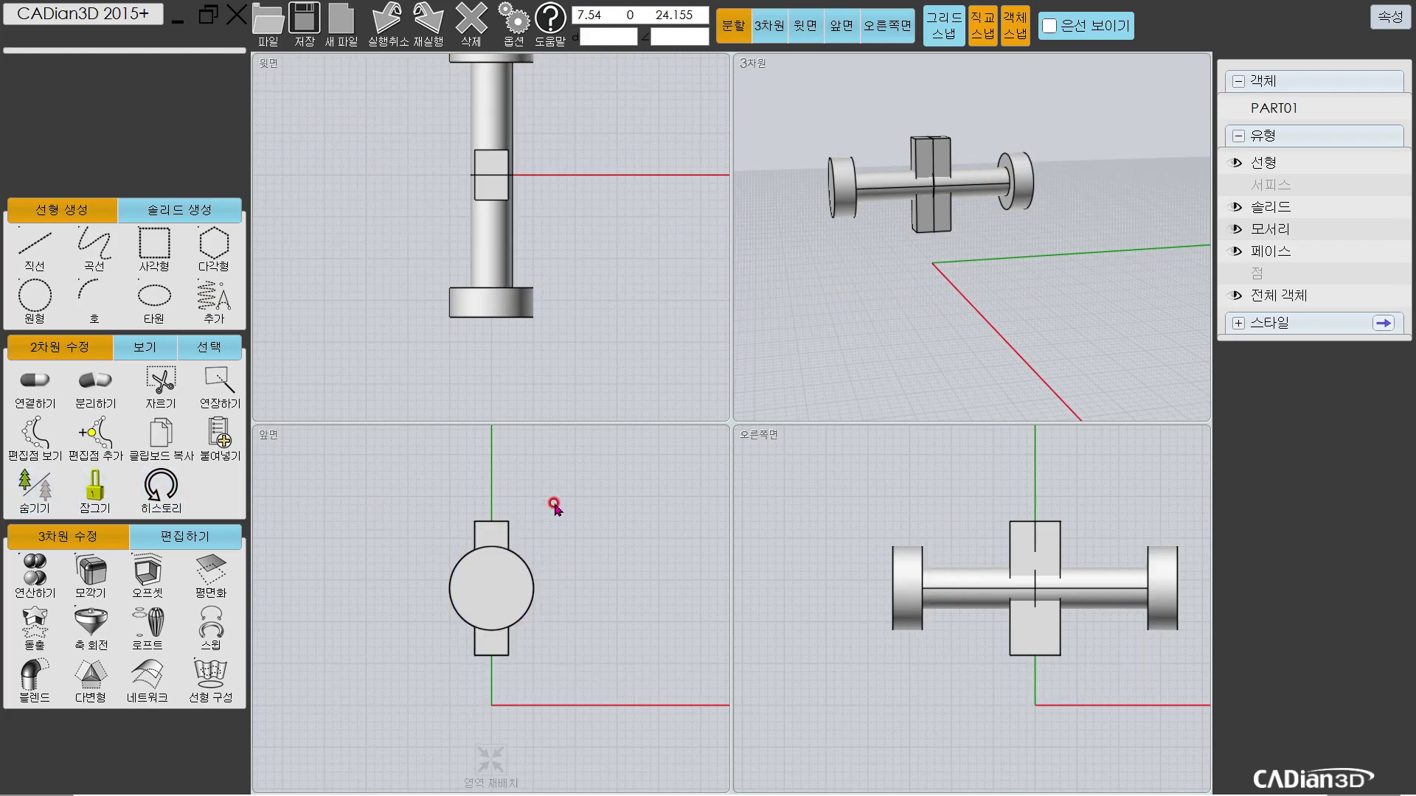
Step: Unite the shaft-and-end-heads solid with the square lug block into one pin solid
key("alt+Tab")
key("alt+Tab")
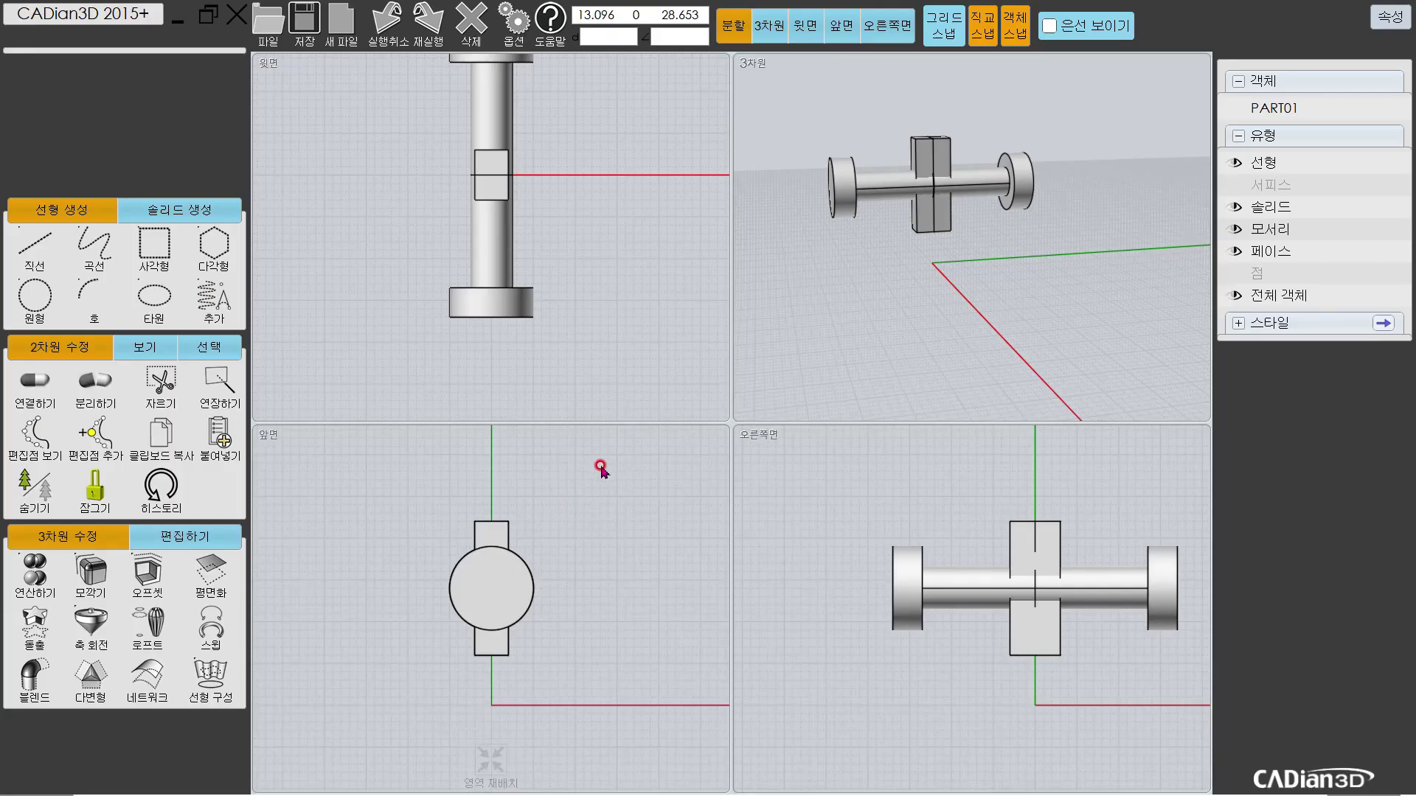
key("alt+Tab")
key("alt+Tab")
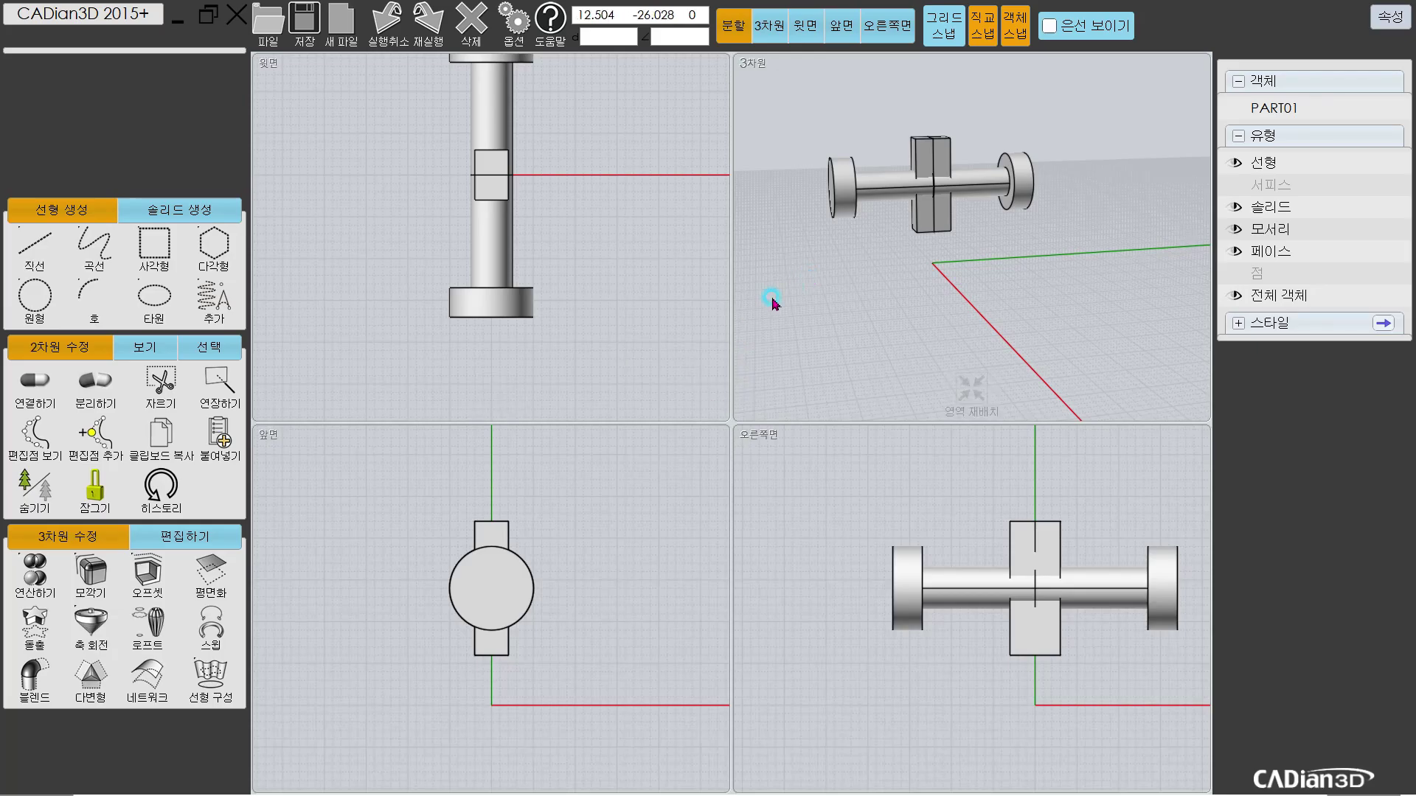
left_click(539, 226)
left_click(507, 116)
left_click(587, 199)
left_click(46, 444)
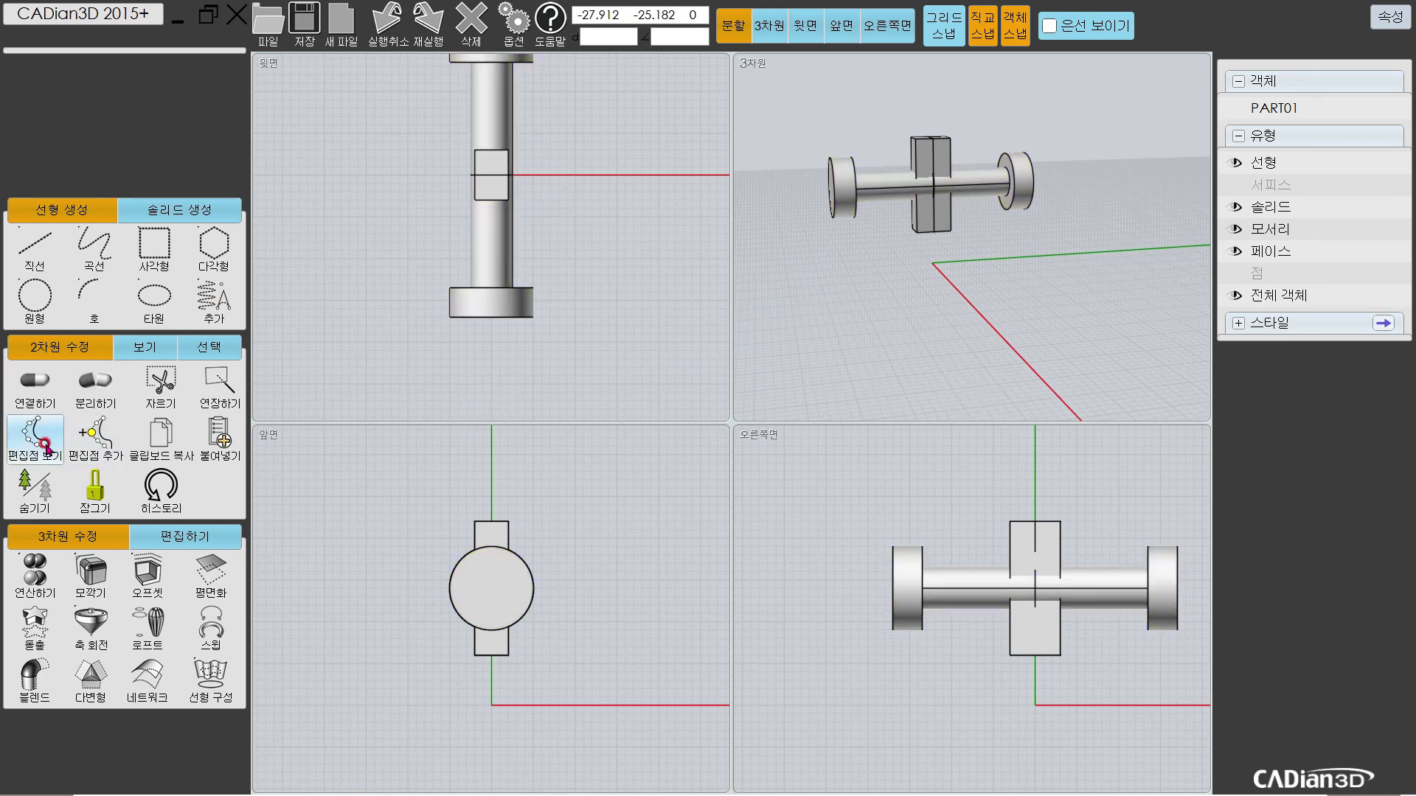
left_click(34, 571)
left_click(66, 579)
left_click(504, 272)
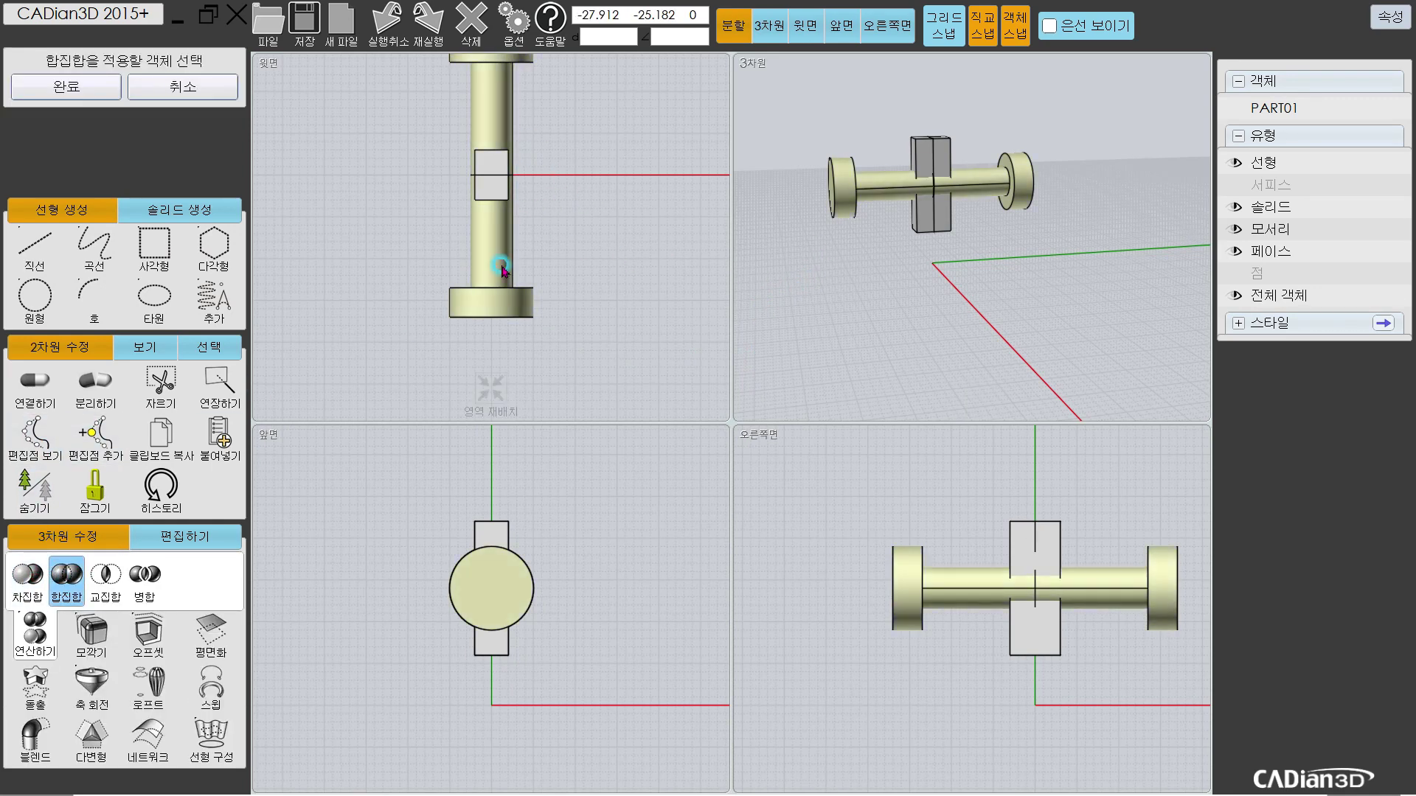
left_click(837, 204)
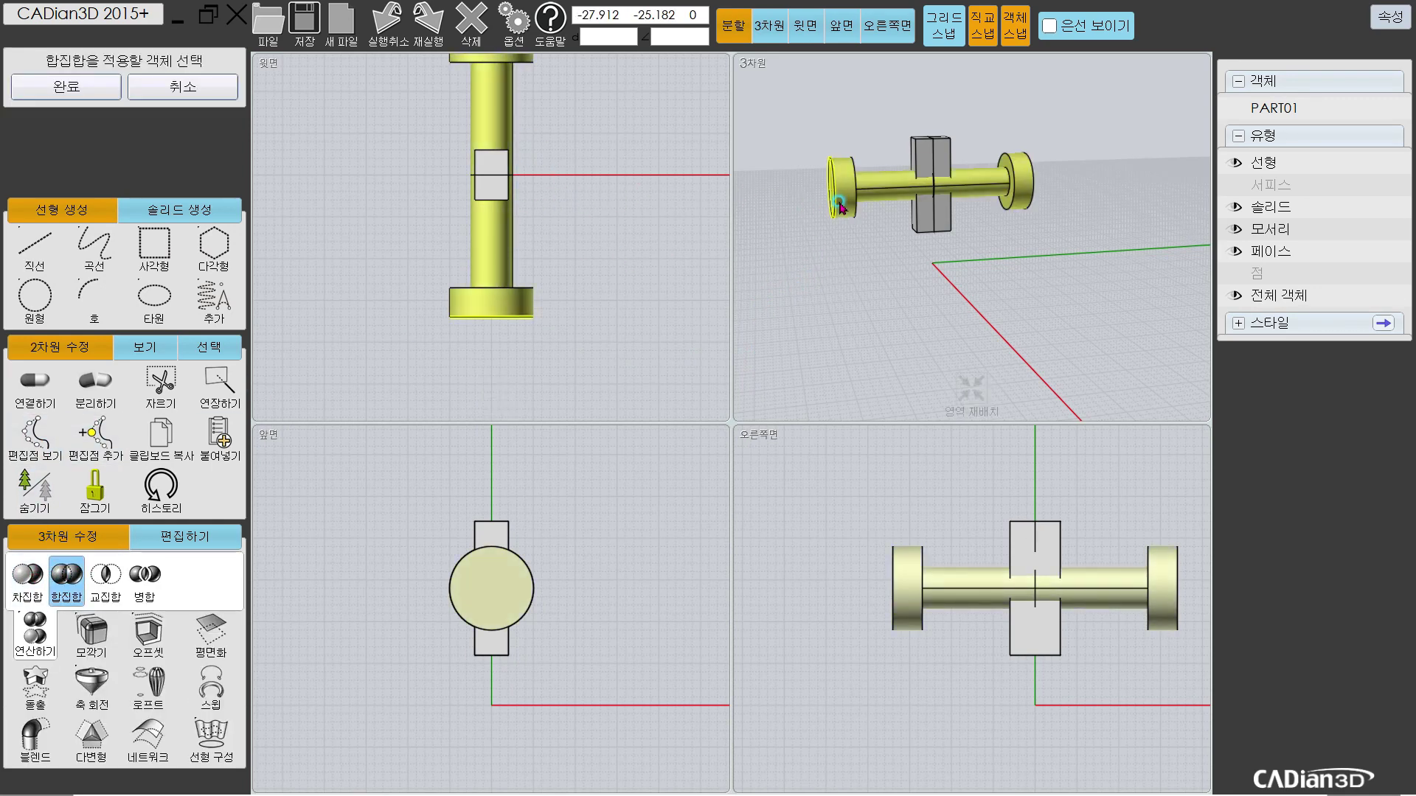
left_click(946, 227)
right_click(986, 256)
left_click(992, 210)
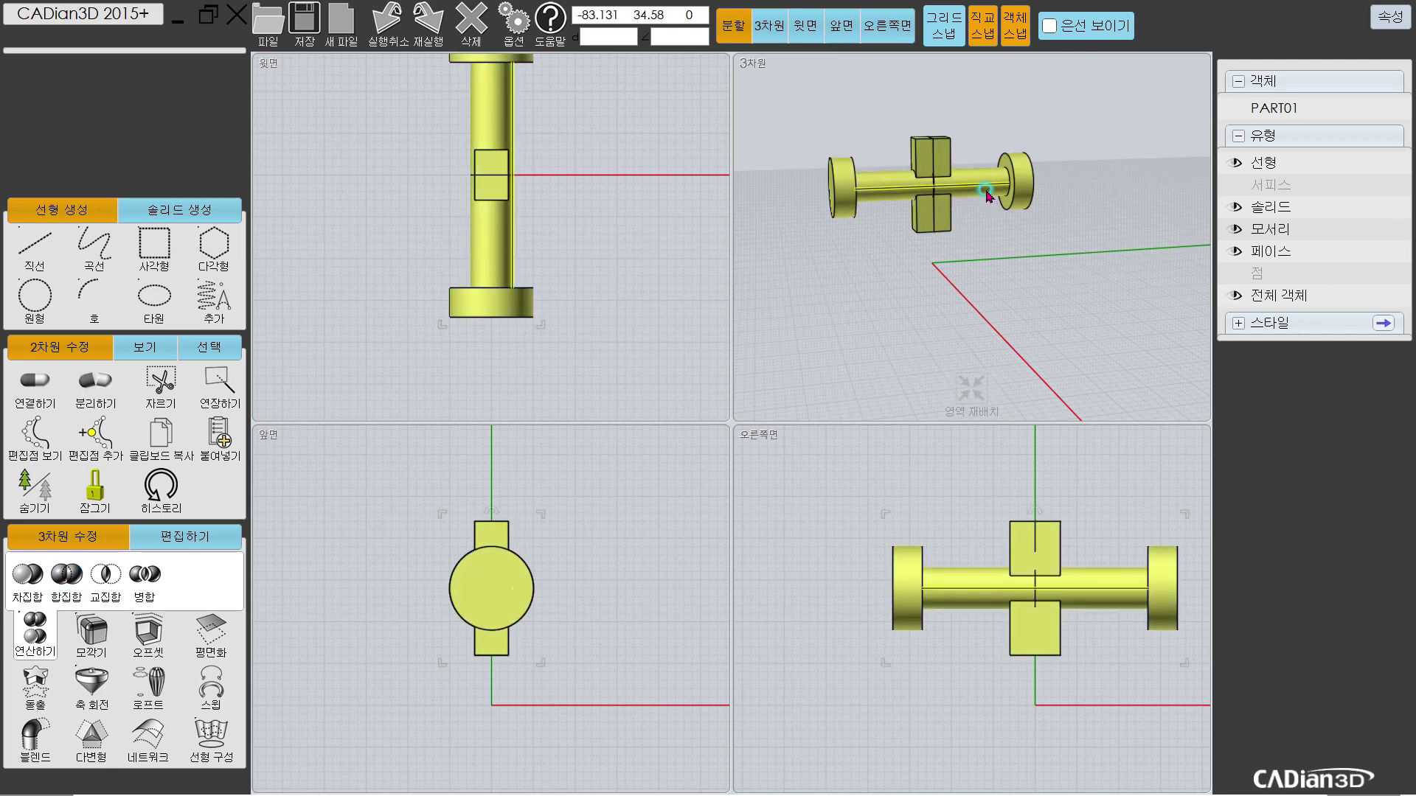
Step: Give the merged pin the green (녹색) basic style colour
left_click(94, 78)
left_click(199, 135)
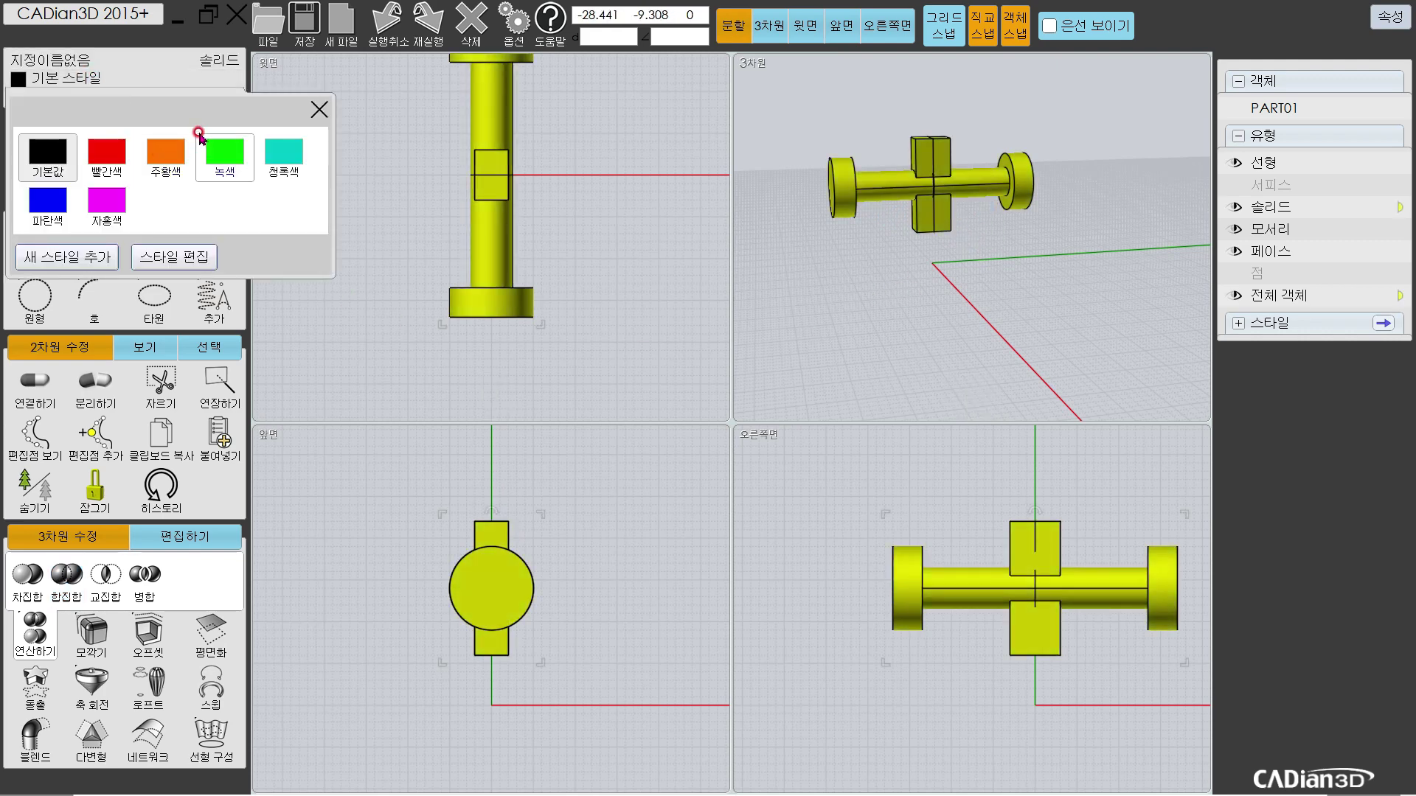
left_click(215, 161)
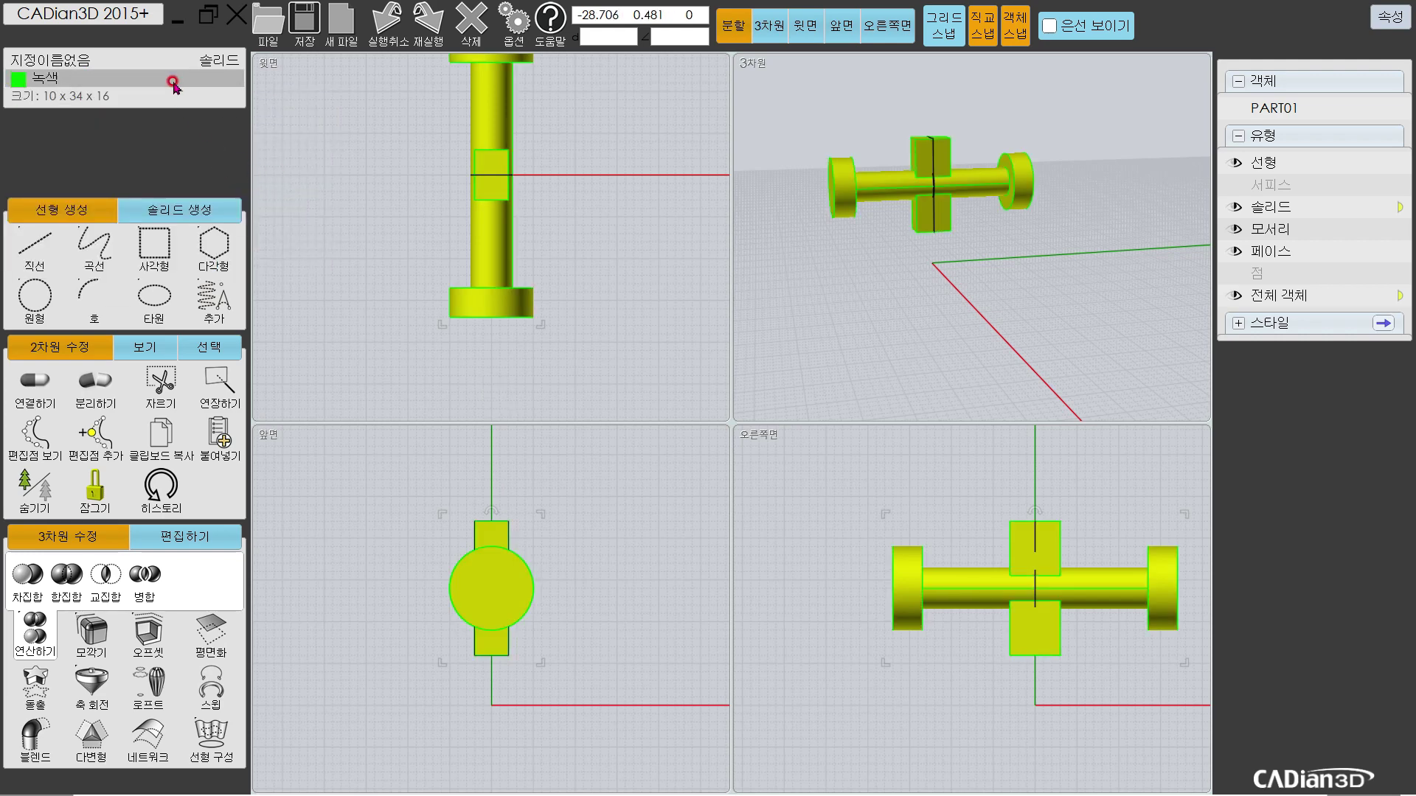
Step: Rename the pin solid PART02 and make the PART01 bracket visible again
double_click(487, 285)
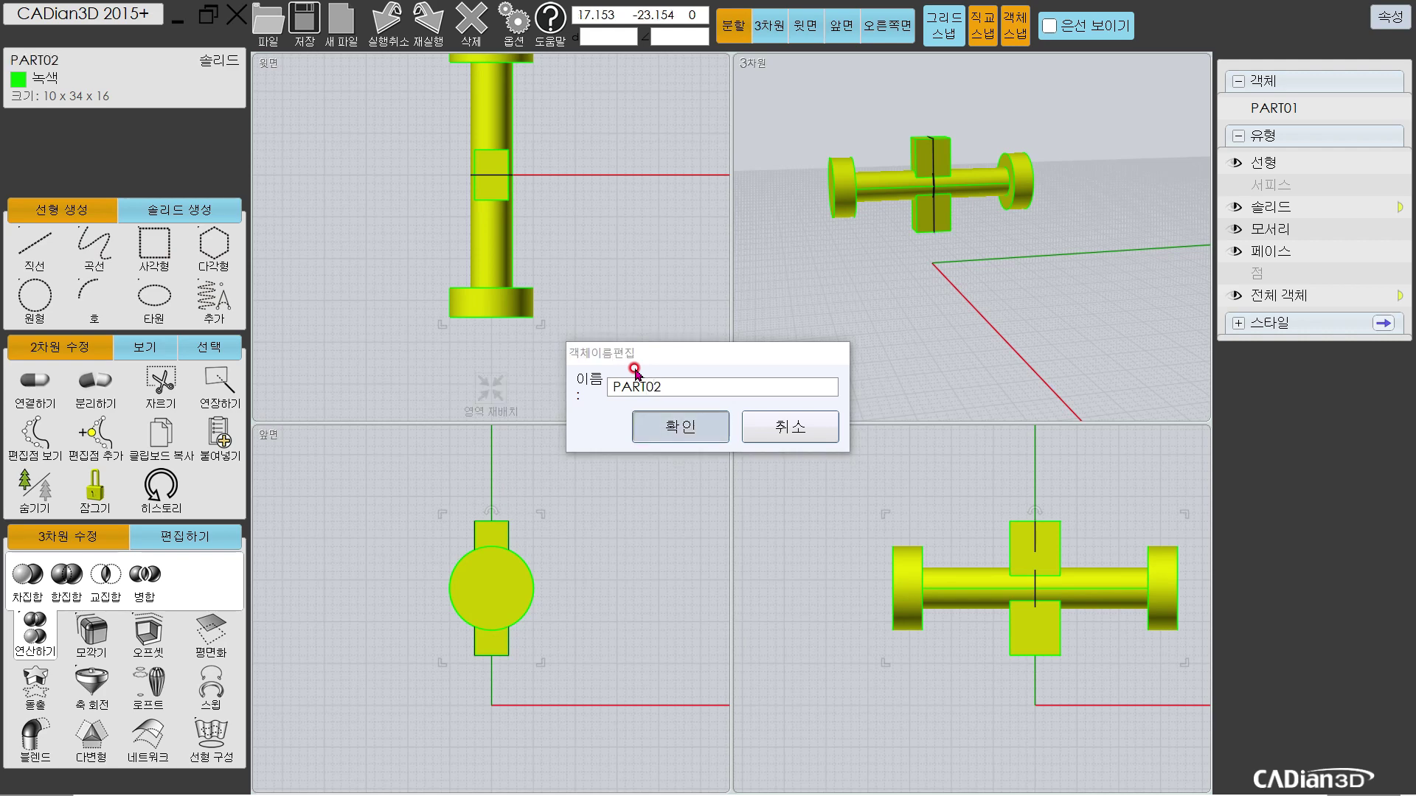
key("Return")
left_click(817, 285)
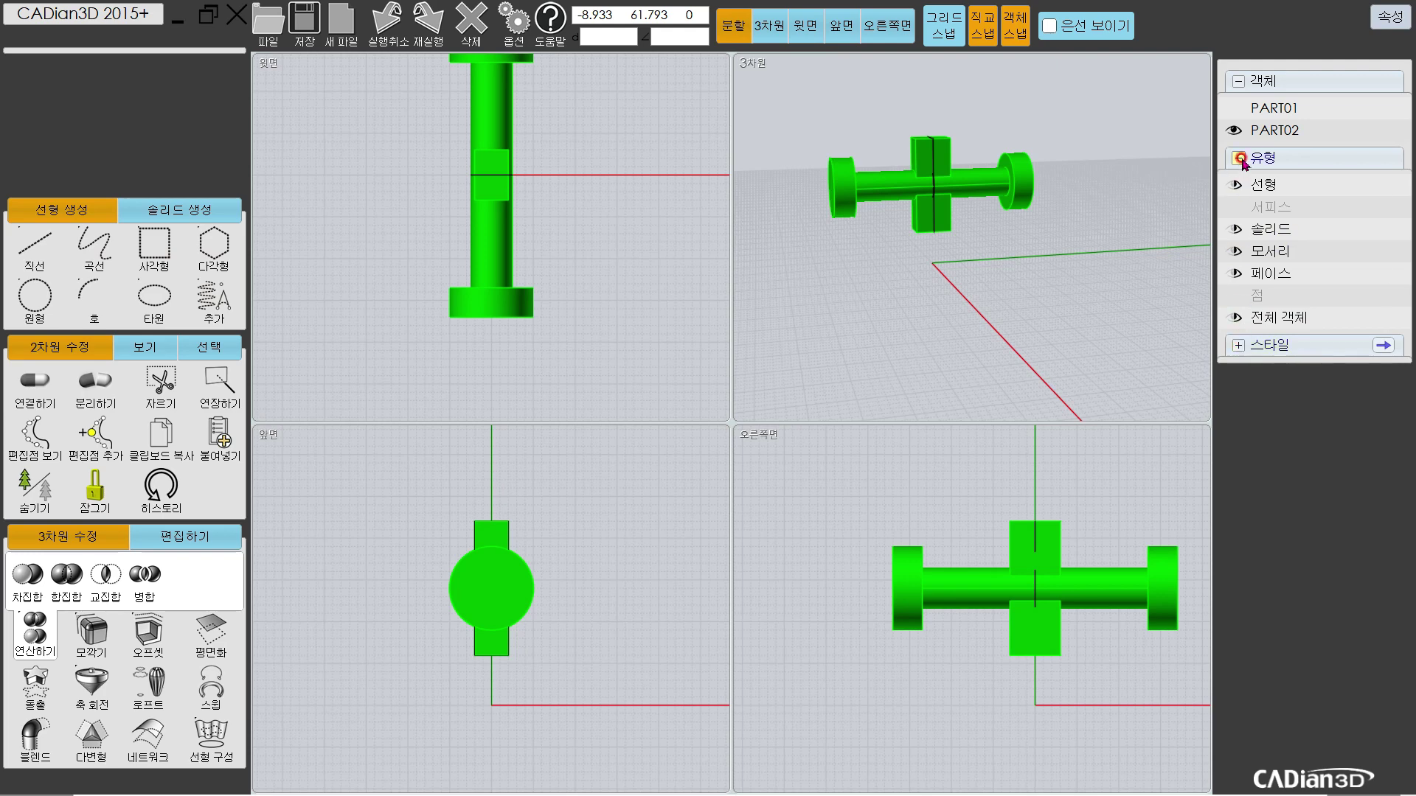
left_click(1234, 111)
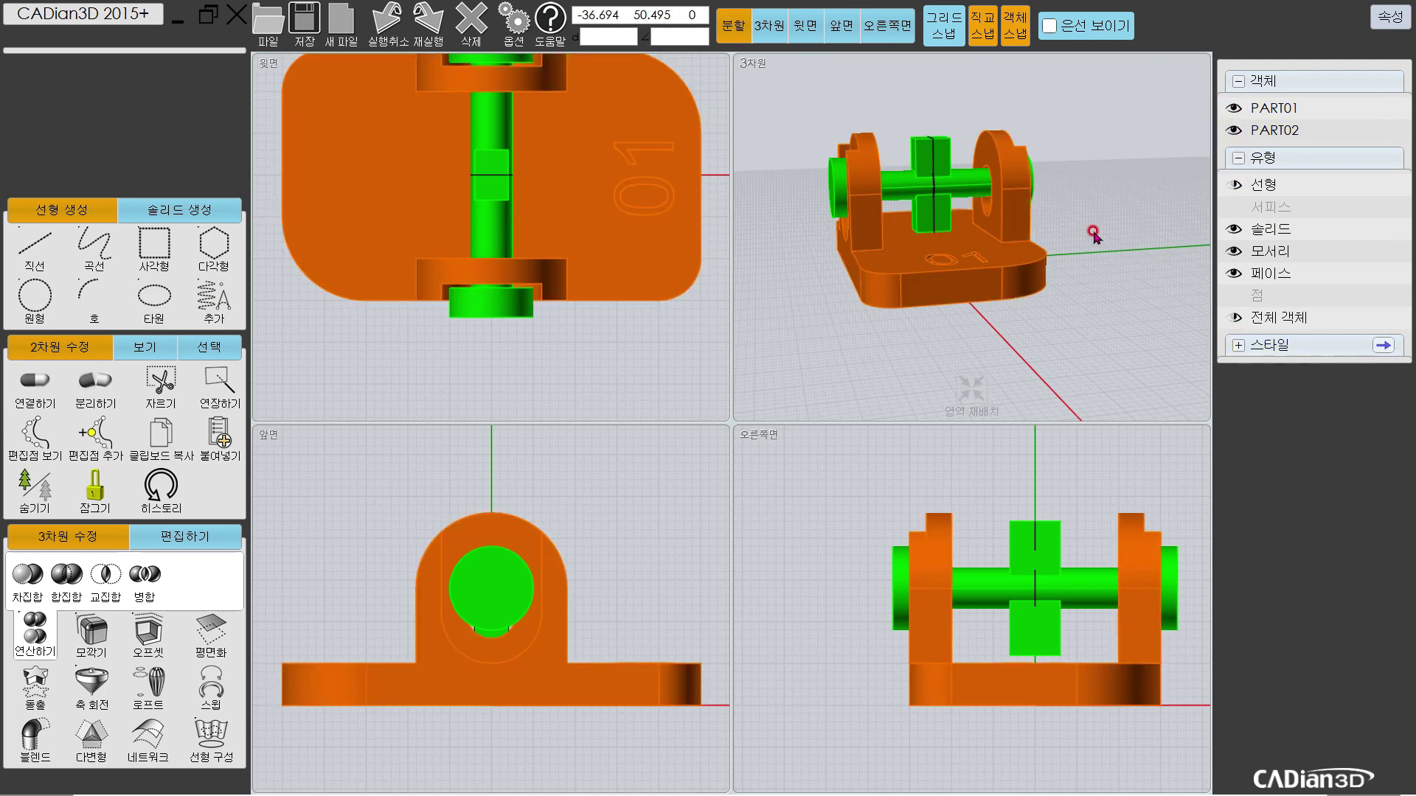
Step: Hide the line entities and maximise the 3D view, framing the pin-and-bracket assembly
left_click(1233, 186)
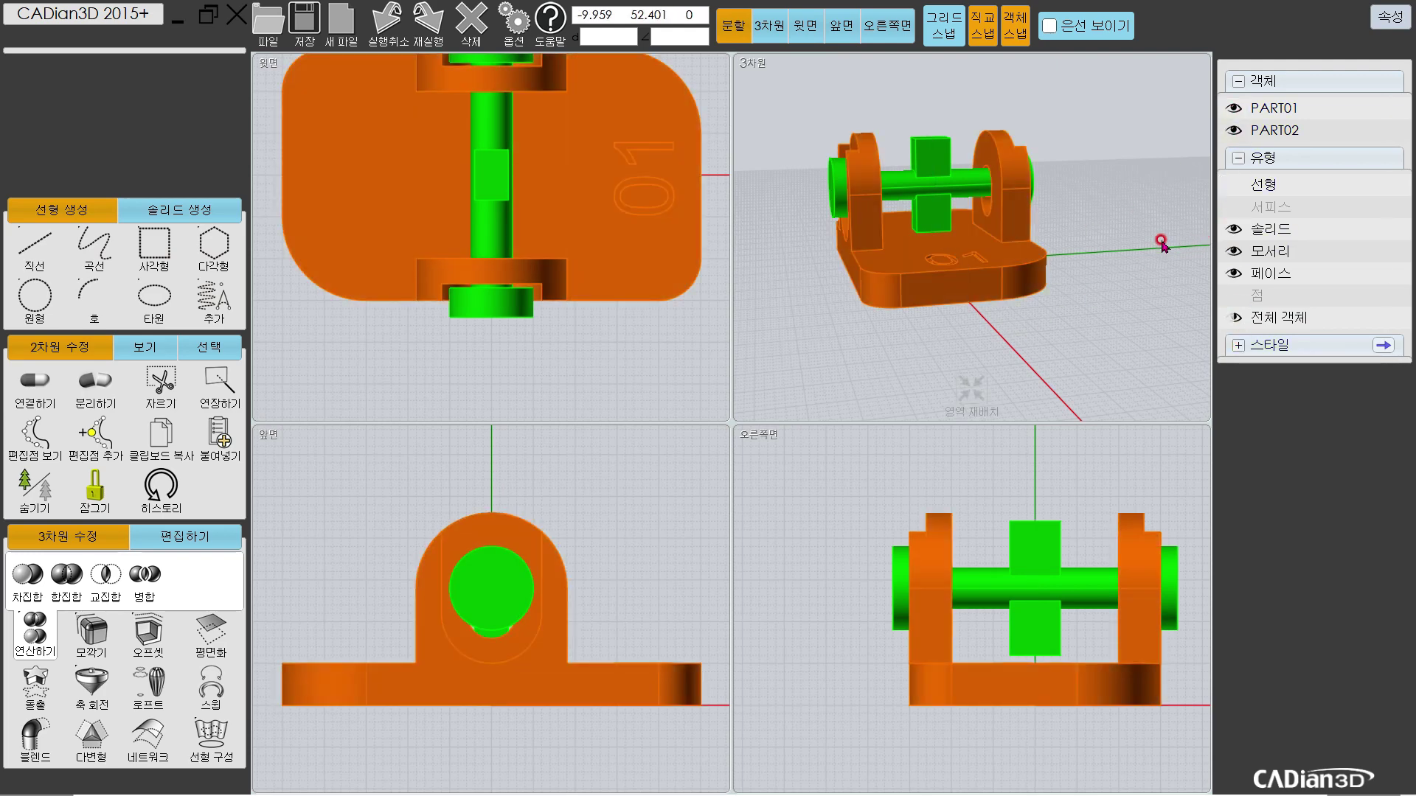
left_click(746, 66)
left_click(769, 28)
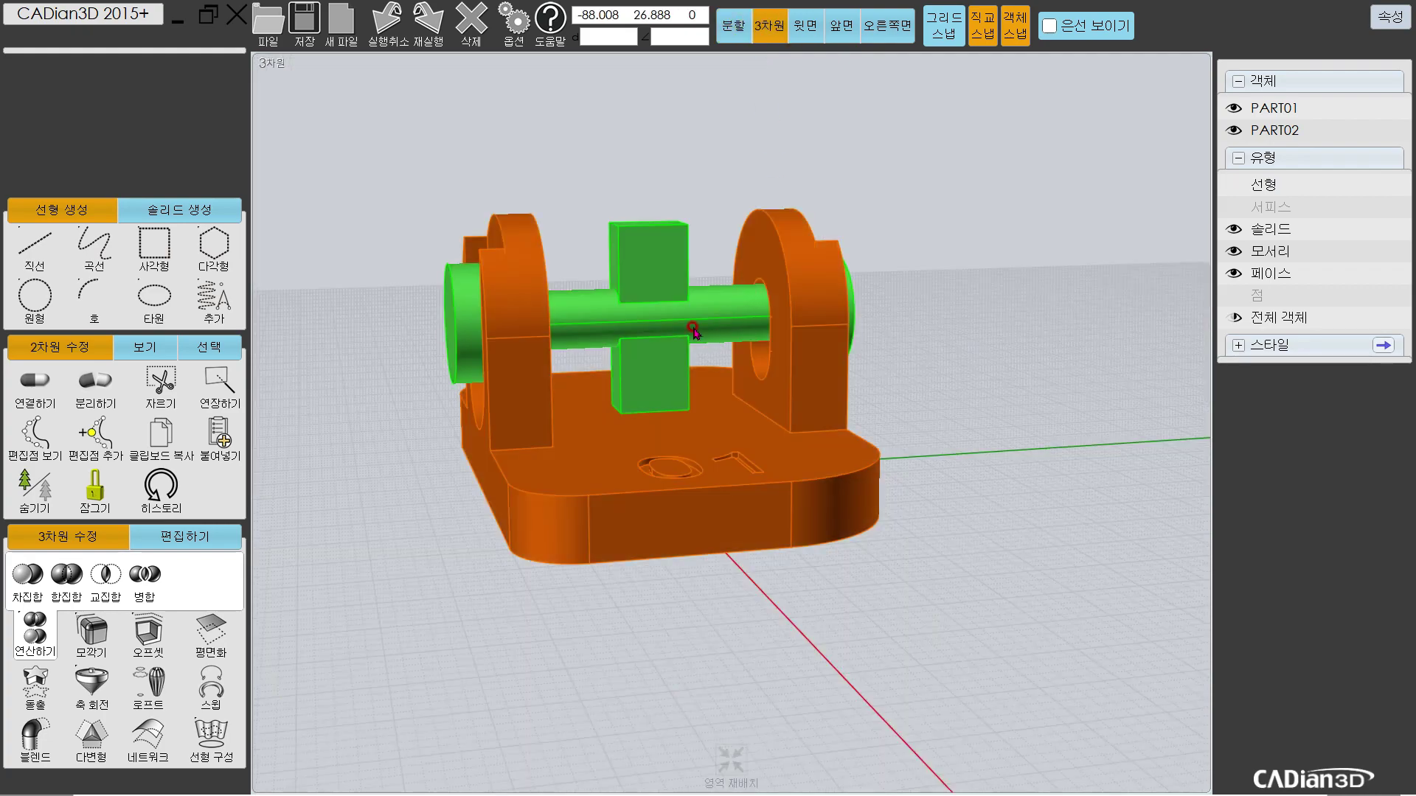
right_click_drag(695, 328, 917, 366)
scroll(749, 340, "up", 3)
scroll(907, 365, "down", 8)
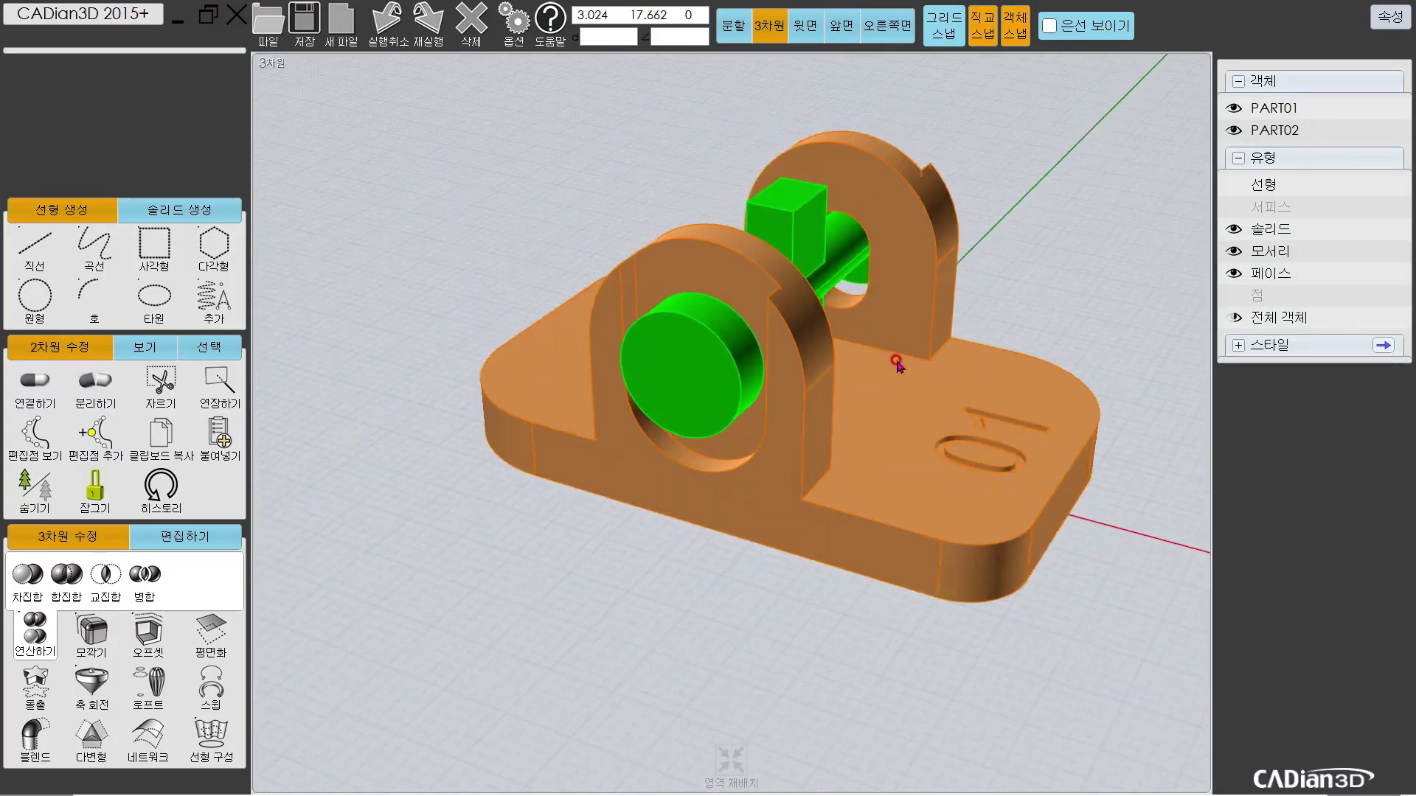
scroll(877, 376, "up", 2)
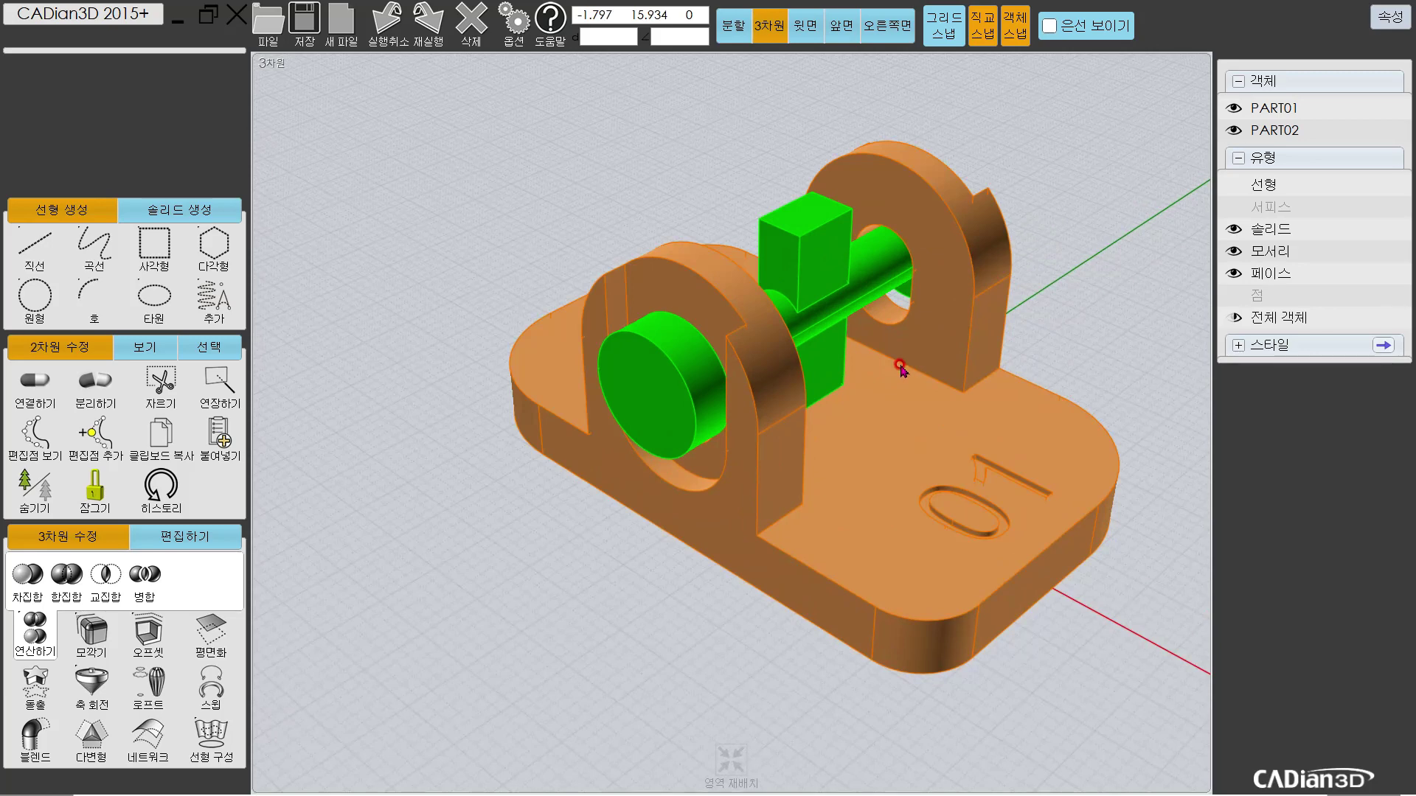
mouse_move(900, 369)
right_mouse_down()
mouse_move(910, 347)
mouse_move(841, 329)
mouse_move(869, 420)
mouse_move(857, 411)
right_mouse_up()
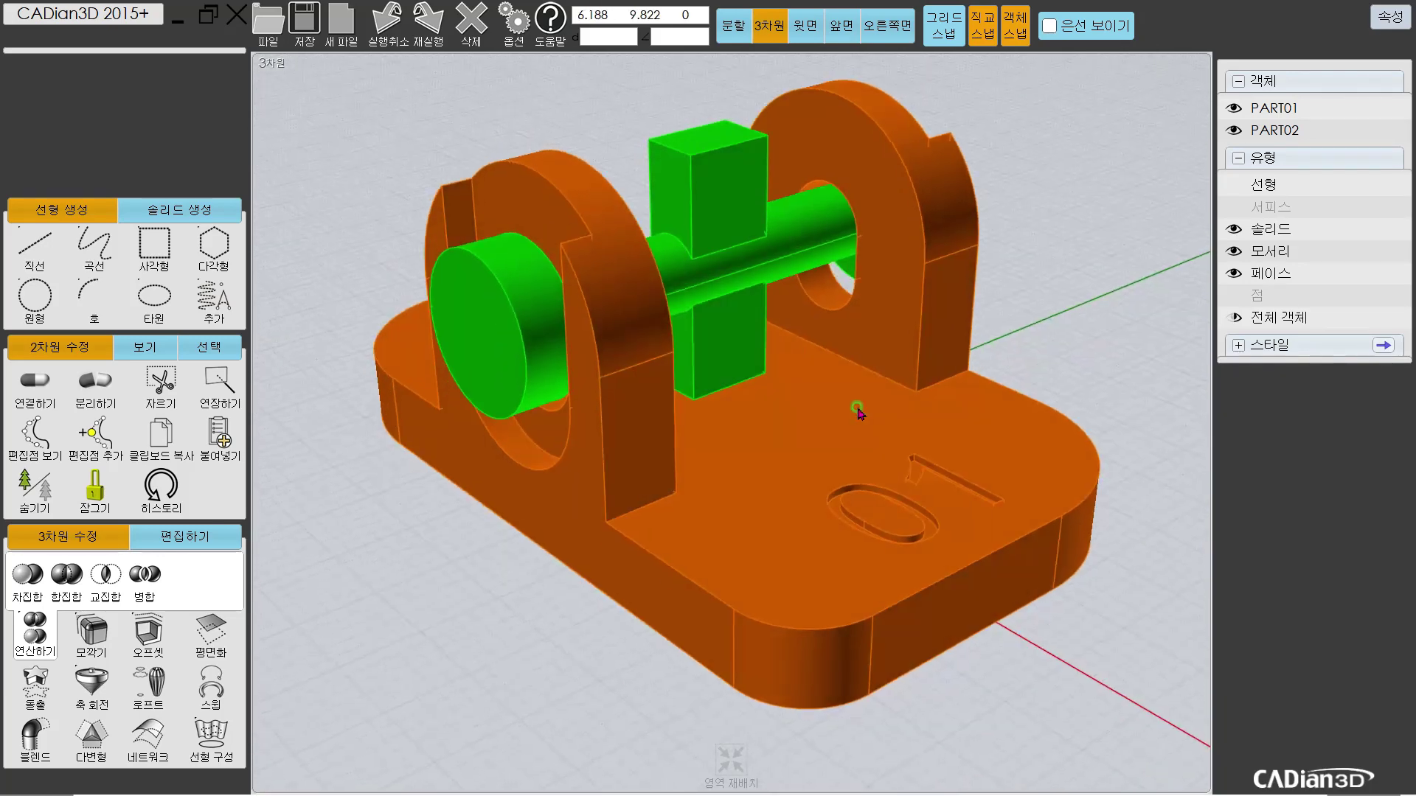
left_click(743, 769)
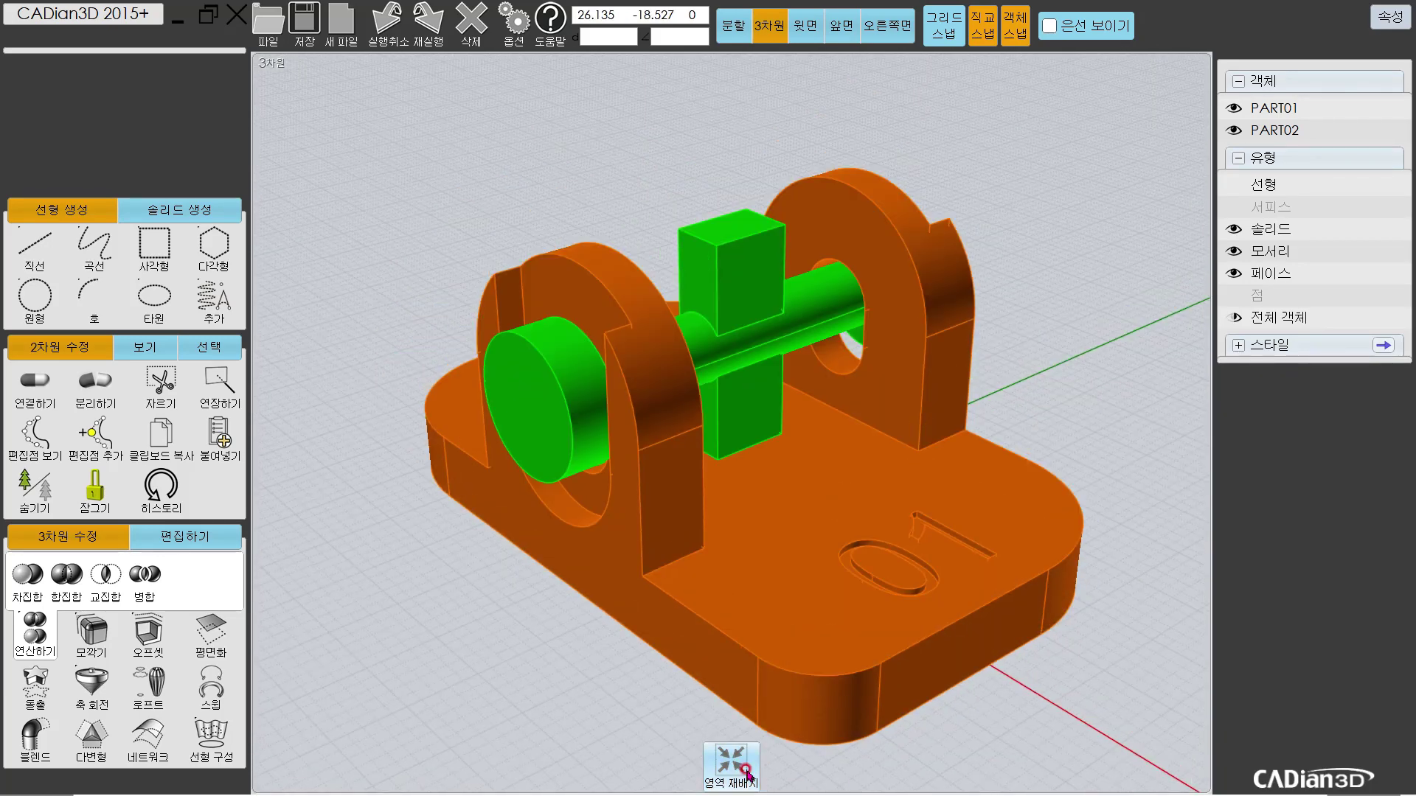
left_click(746, 769)
middle_click_drag(658, 595, 665, 544)
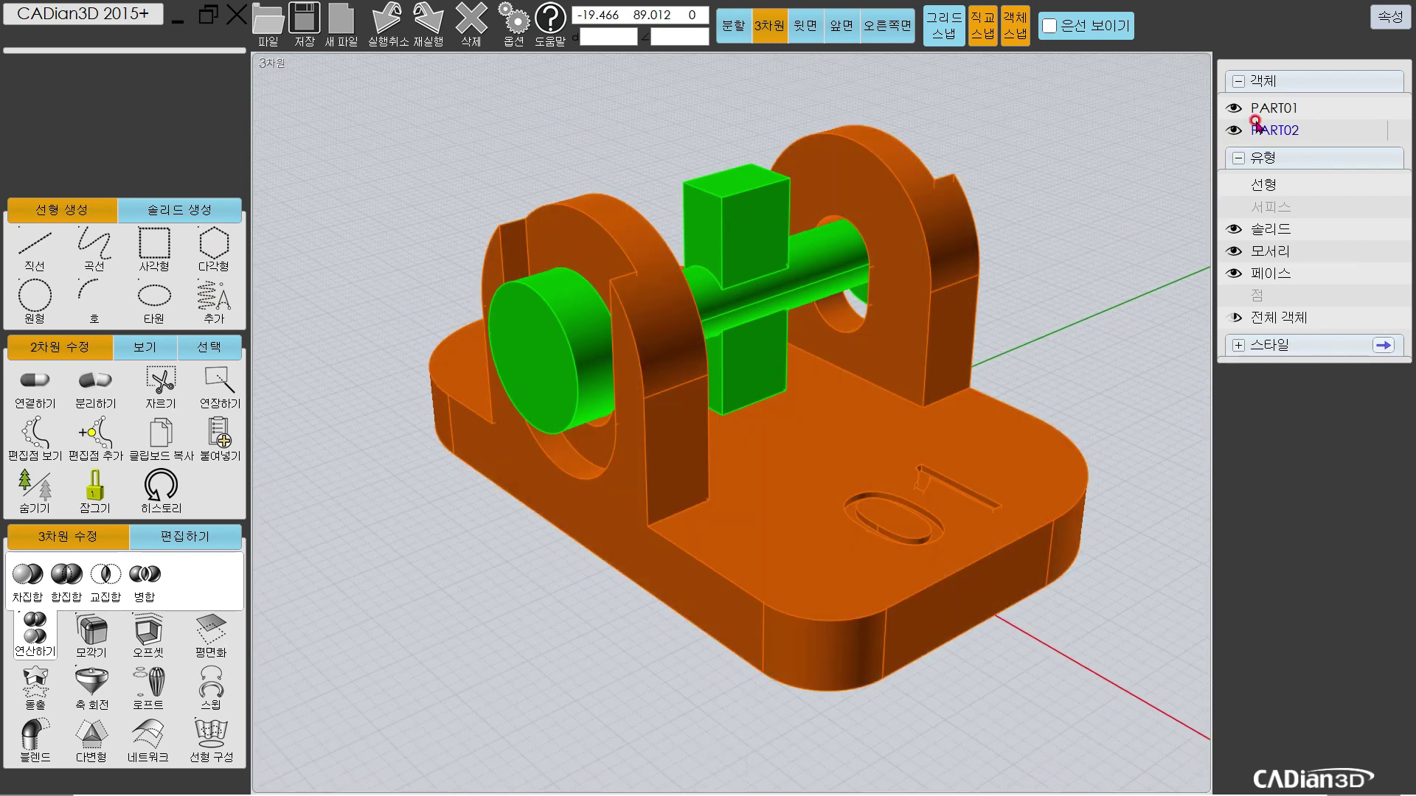
Step: Toggle PART01 and PART02 visibility to inspect the pin seated in the bracket, ending on a front view
left_click(1234, 107)
left_click(1233, 108)
left_click(1233, 129)
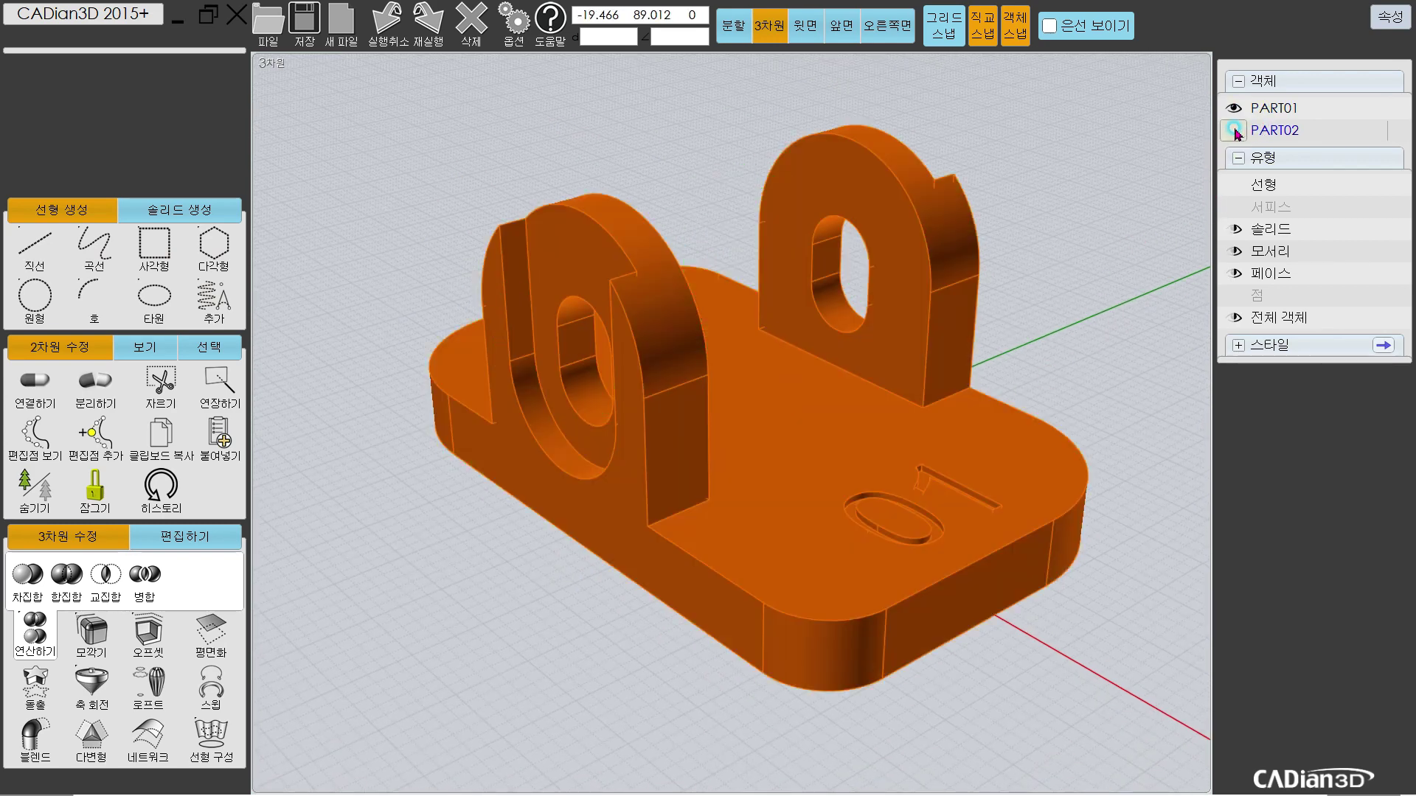
left_click(1234, 130)
left_click(1234, 108)
left_click(1234, 130)
left_click(1233, 108)
left_click(1234, 130)
left_click(1394, 113)
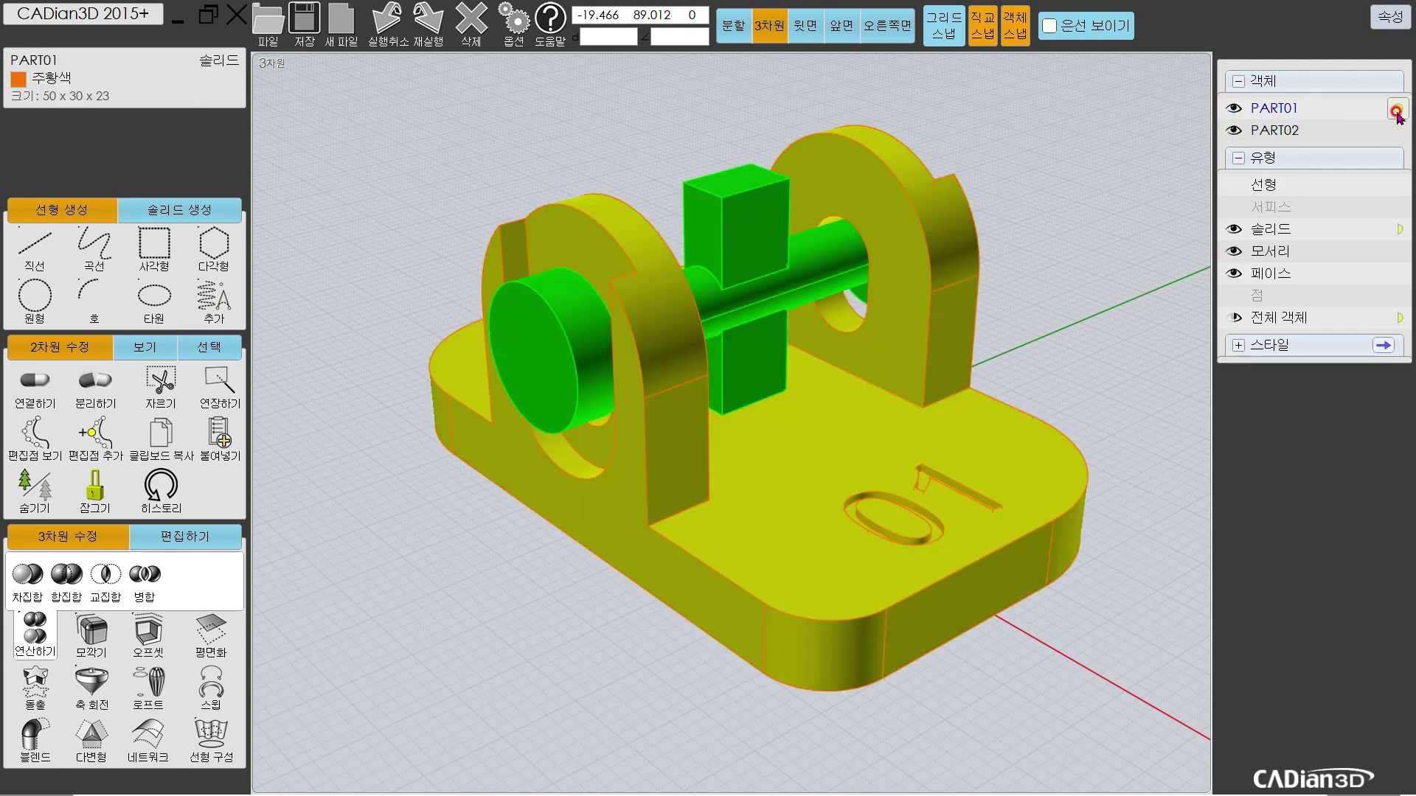
left_click(1397, 113)
left_click(1396, 130)
left_click(1395, 130)
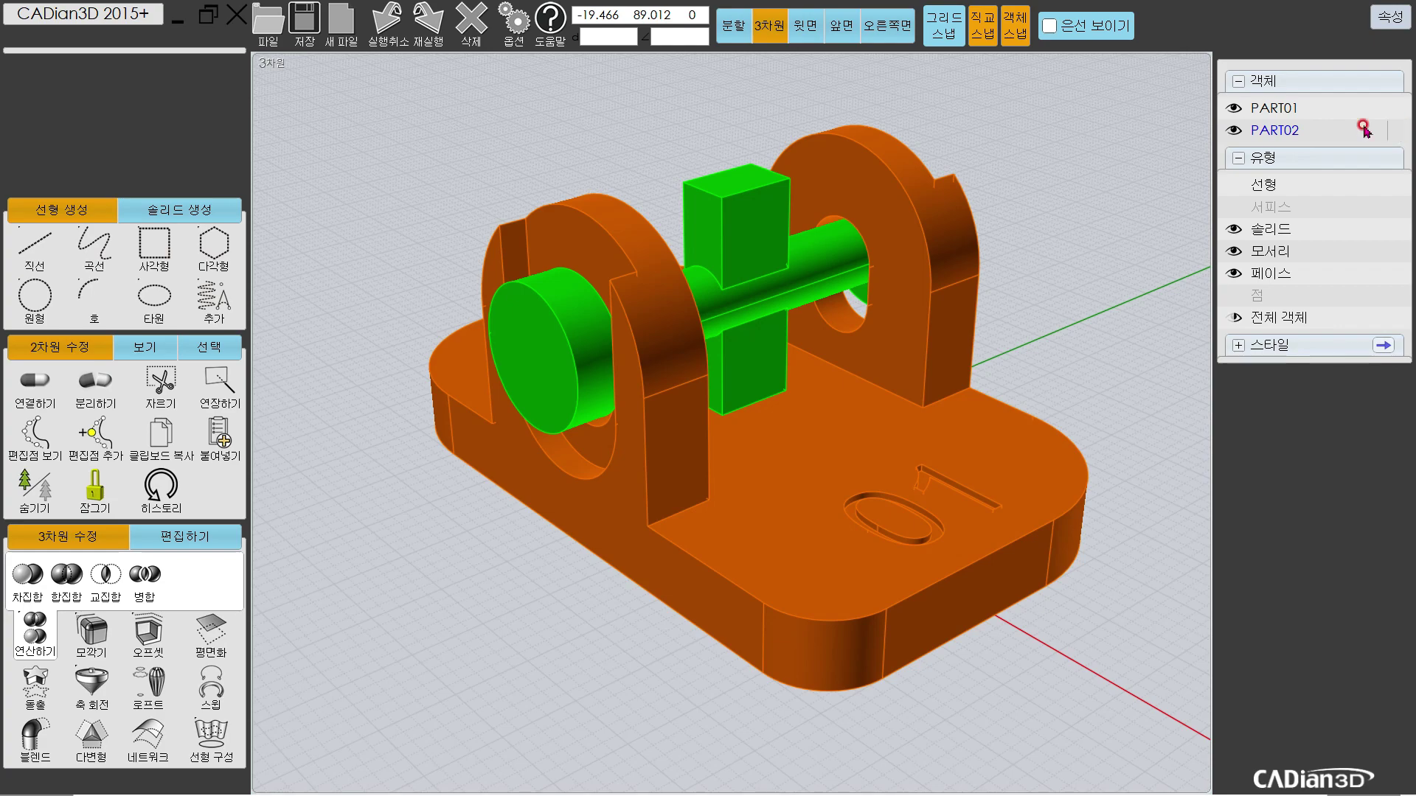
right_click_drag(835, 555, 730, 536)
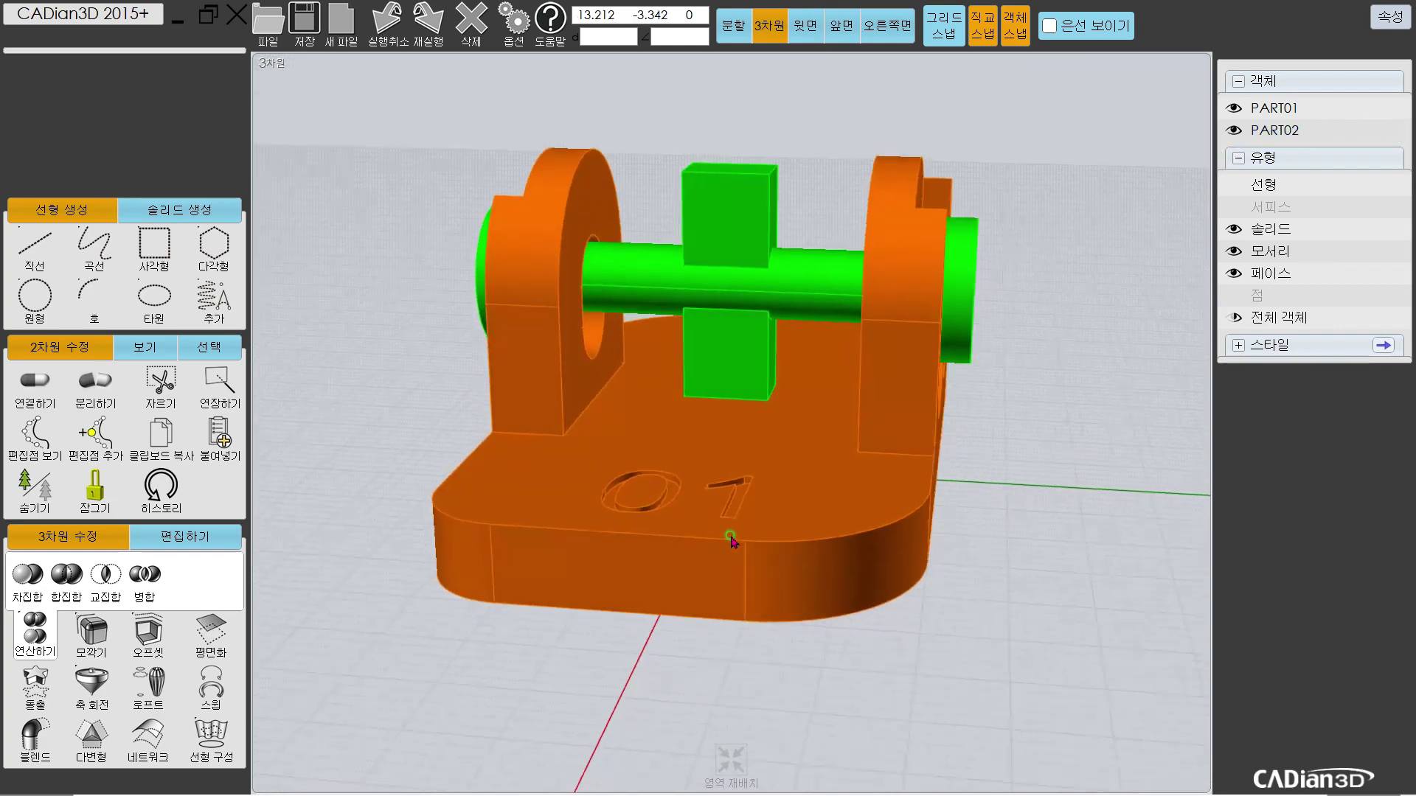